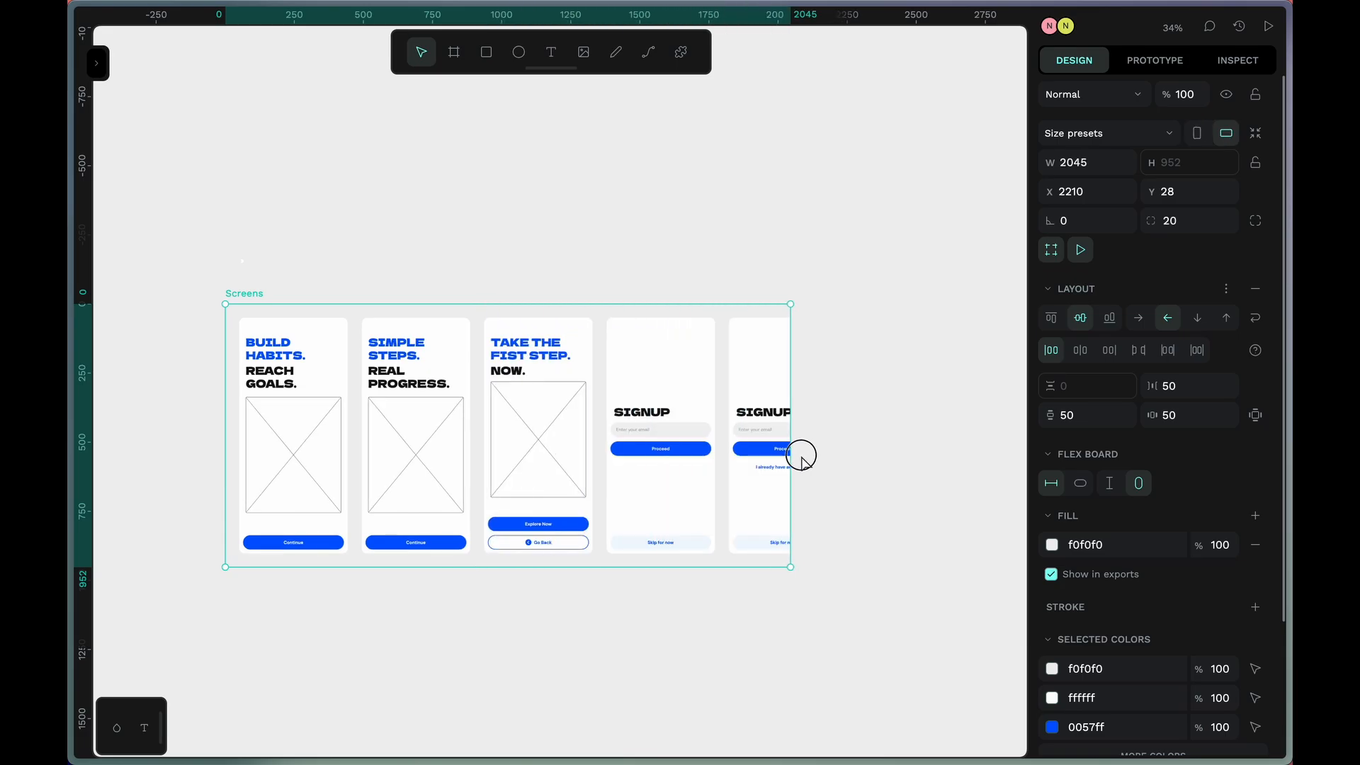
- Examine the primary, outlined, tinted and text-only buttons across the onboarding and signup screens
{"action": "scroll", "coordinate": [533, 551], "scroll_direction": "up", "scroll_amount": 5}
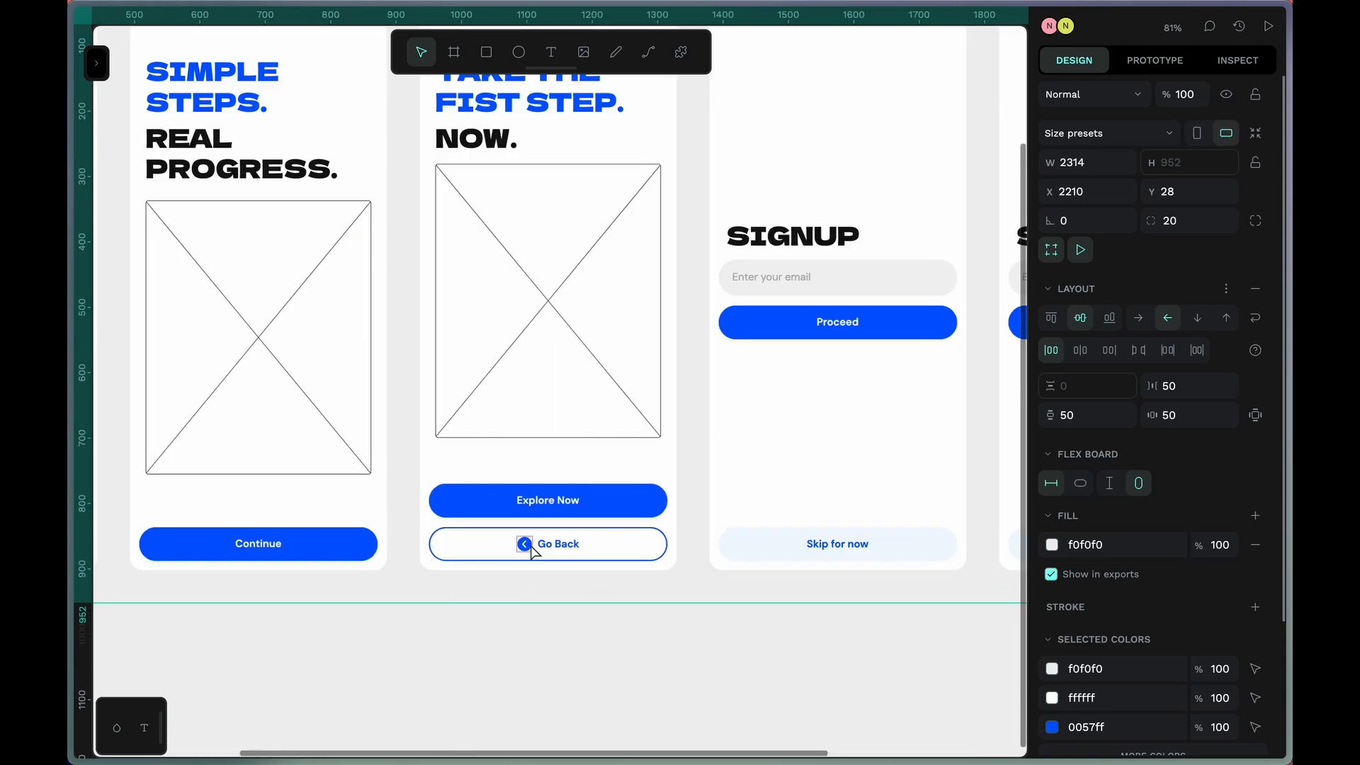
{"action": "left_click", "coordinate": [621, 535]}
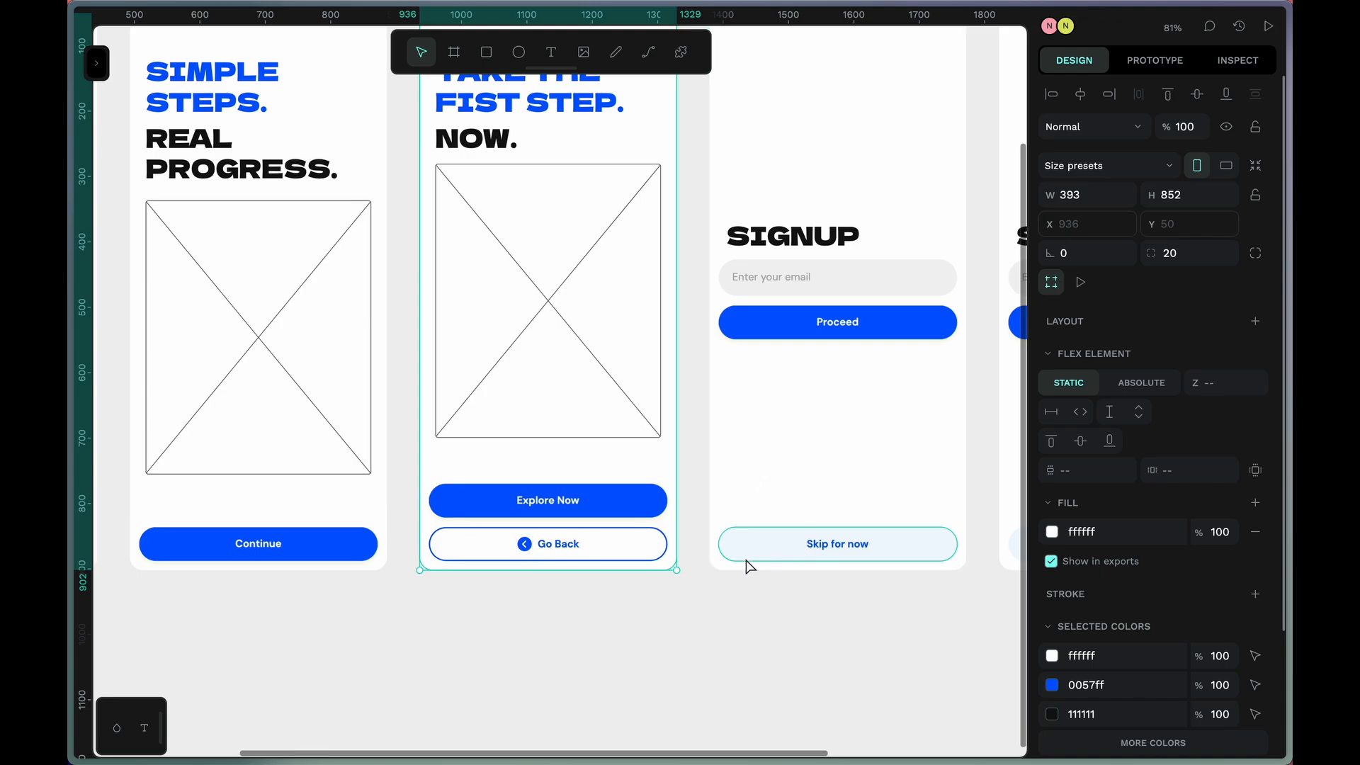
{"action": "left_click", "coordinate": [865, 559]}
{"action": "scroll", "coordinate": [780, 553], "scroll_direction": "right", "scroll_amount": 5}
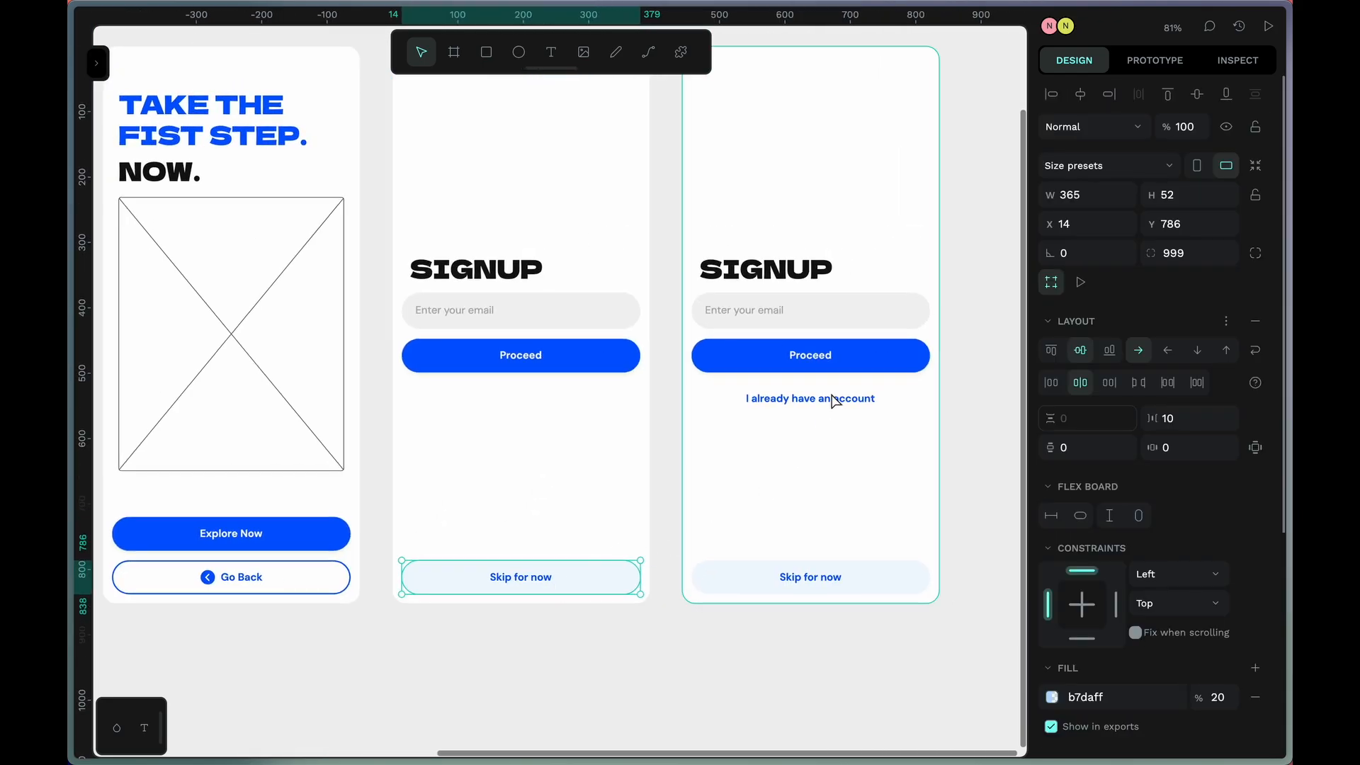
{"action": "left_click", "coordinate": [859, 405]}
{"action": "left_click", "coordinate": [905, 404]}
{"action": "scroll", "coordinate": [1017, 562], "scroll_direction": "left", "scroll_amount": 10}
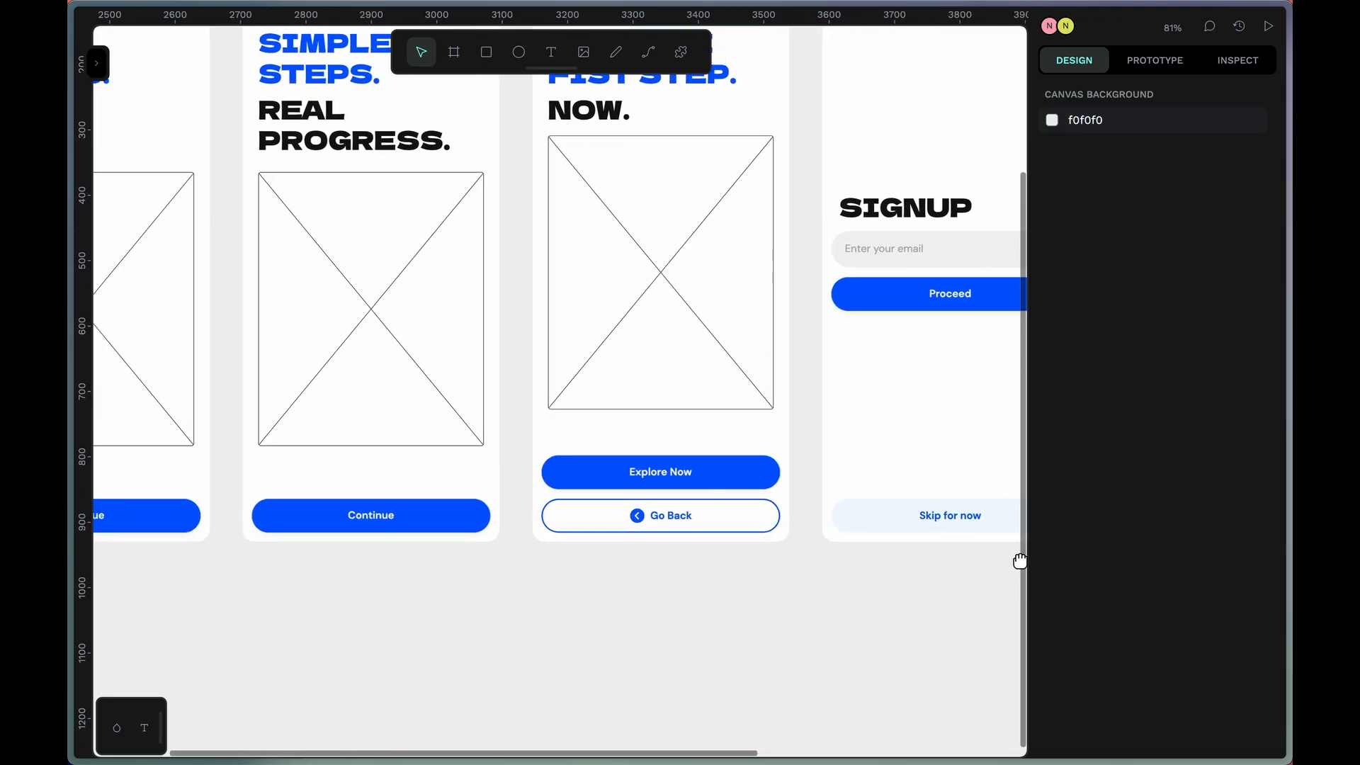
{"action": "scroll", "coordinate": [609, 588], "scroll_direction": "down", "scroll_amount": 5, "text": "ctrl"}
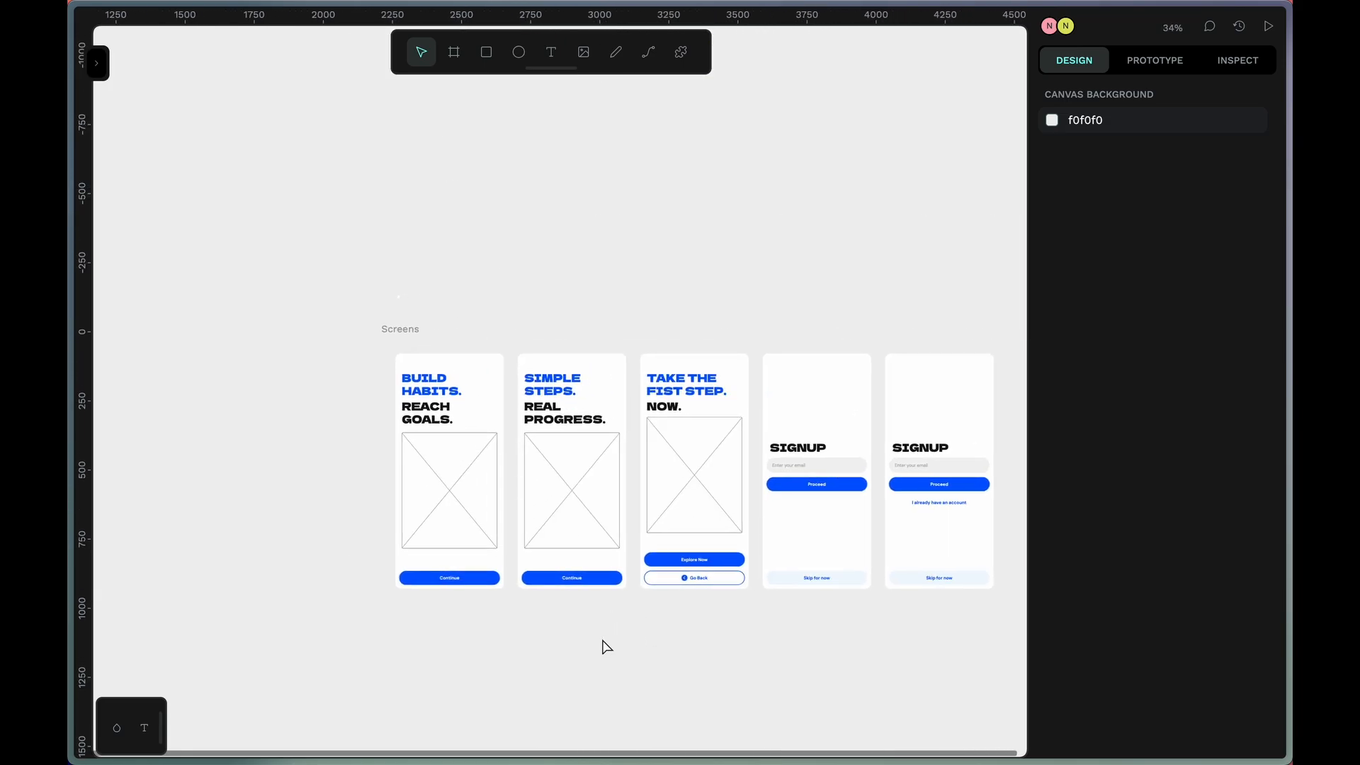
{"action": "scroll", "coordinate": [605, 644], "scroll_direction": "up", "scroll_amount": 3, "text": "ctrl"}
{"action": "left_click_drag", "start_coordinate": [638, 659], "coordinate": [531, 668]}
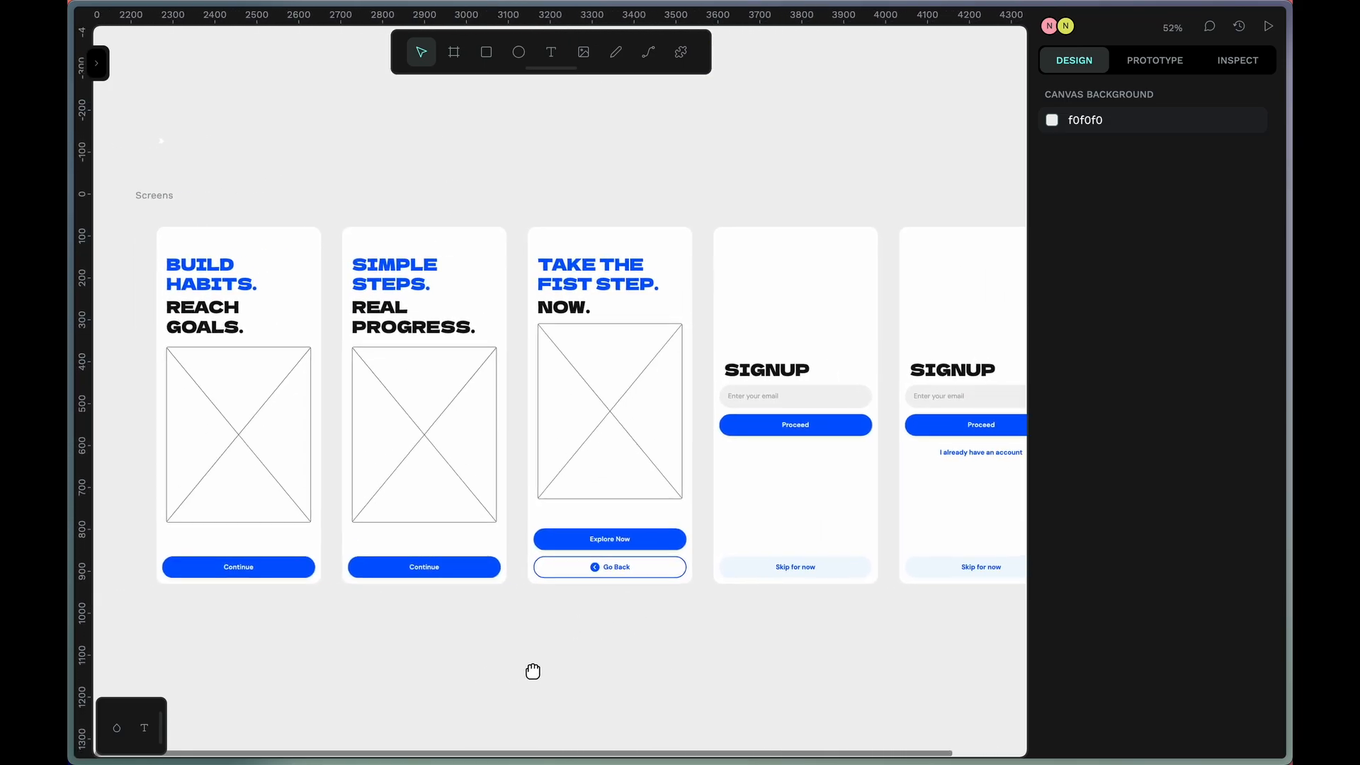
- Give the Continue button on the Build Habits screen a corner radius of 4 and a black fill
{"action": "left_click", "coordinate": [300, 574]}
{"action": "left_click", "coordinate": [1191, 252]}
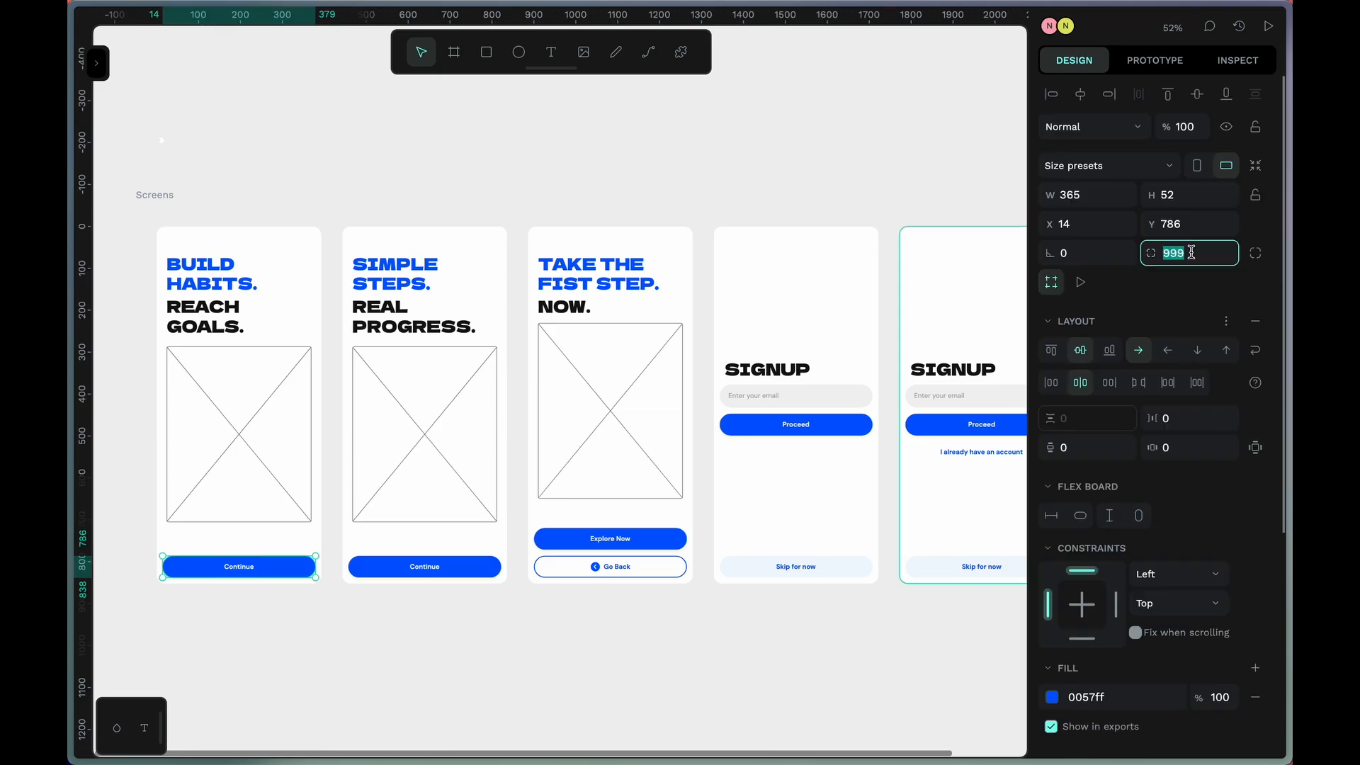
{"action": "type", "text": "4"}
{"action": "key", "text": "Return"}
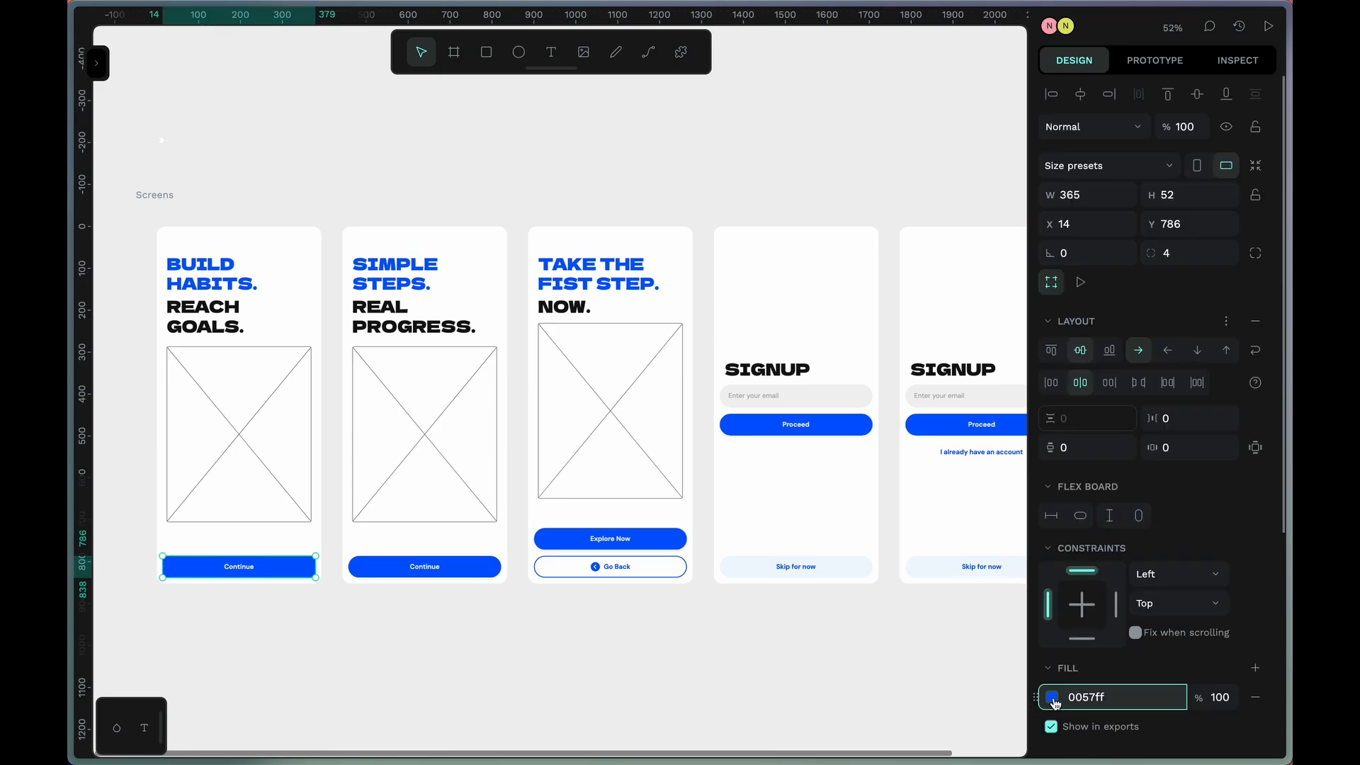
{"action": "left_click", "coordinate": [1052, 697]}
{"action": "left_click", "coordinate": [809, 391]}
{"action": "left_click", "coordinate": [802, 561]}
{"action": "key", "text": "Escape"}
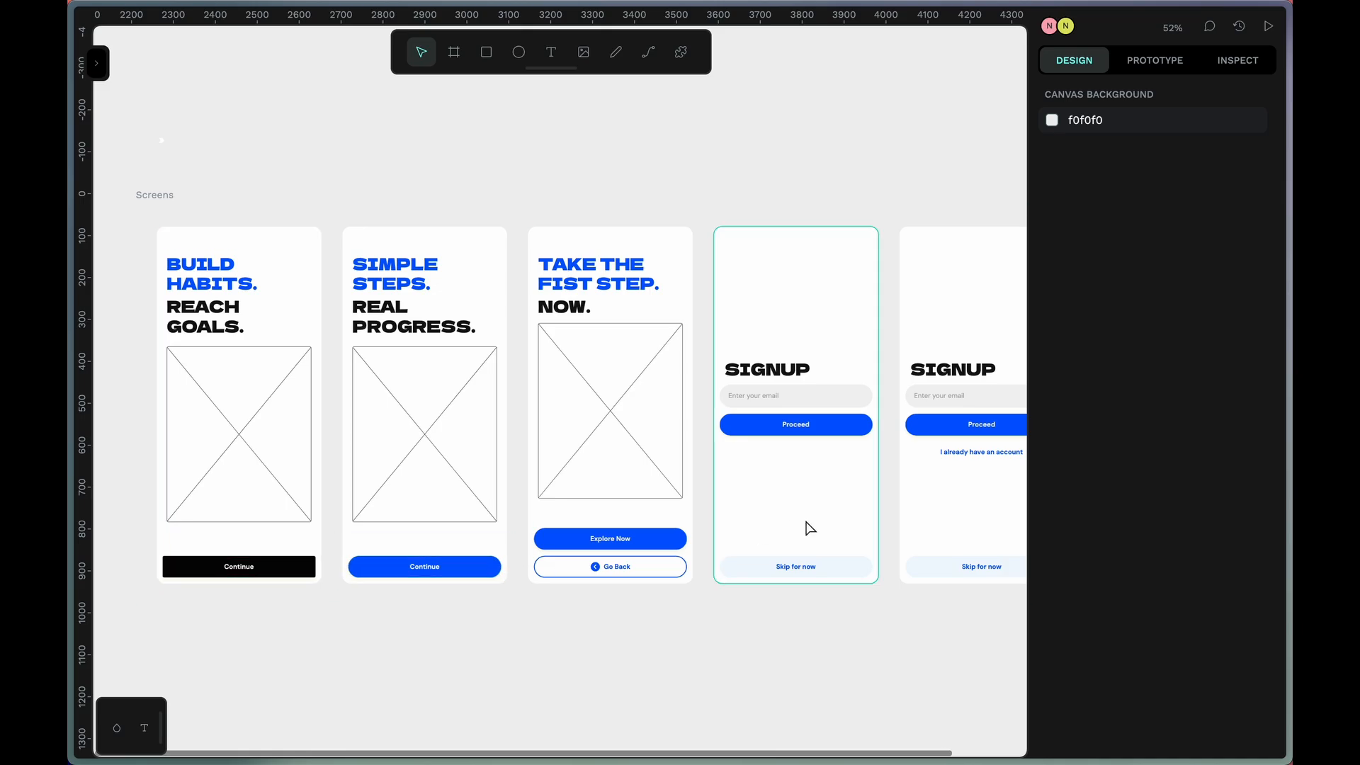
{"action": "left_click", "coordinate": [464, 566]}
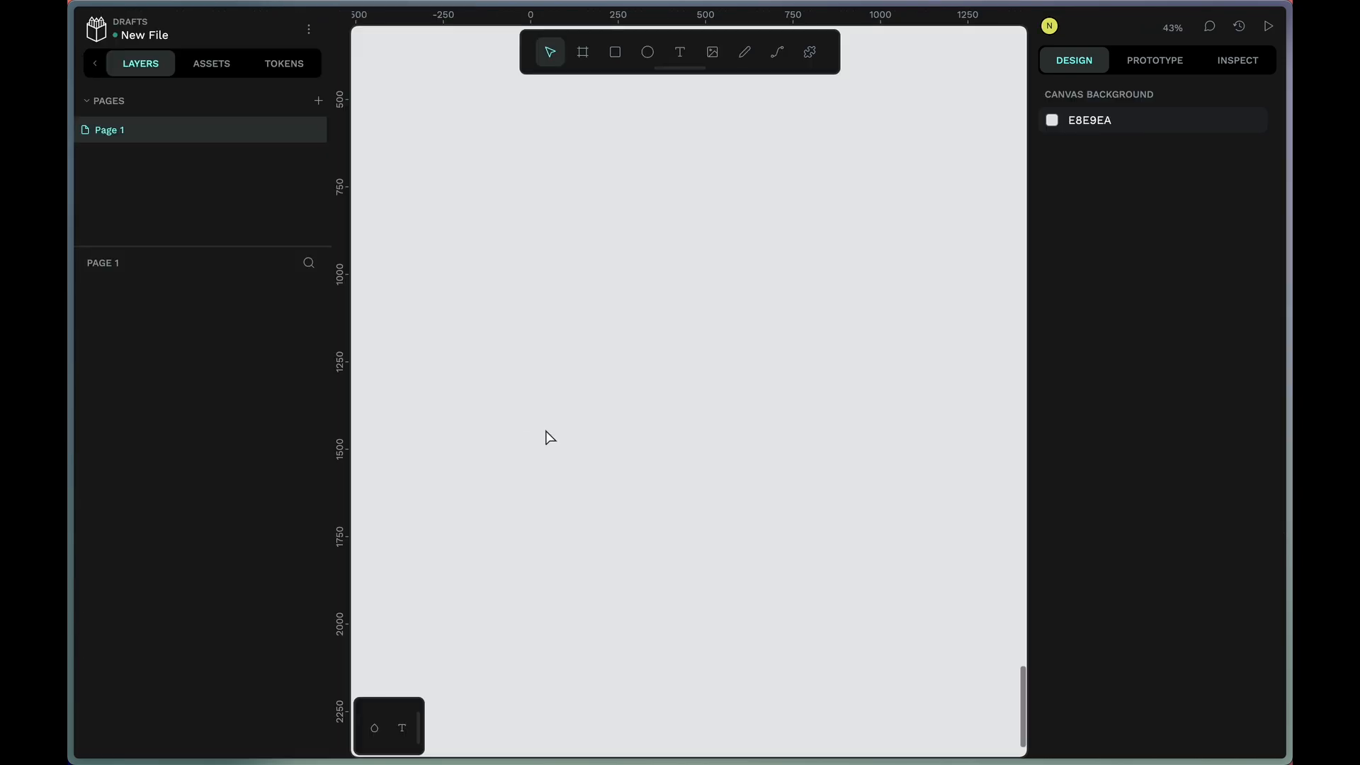
- Draw a board about 364 wide on the empty canvas and set its height to 52
{"action": "left_click", "coordinate": [583, 55]}
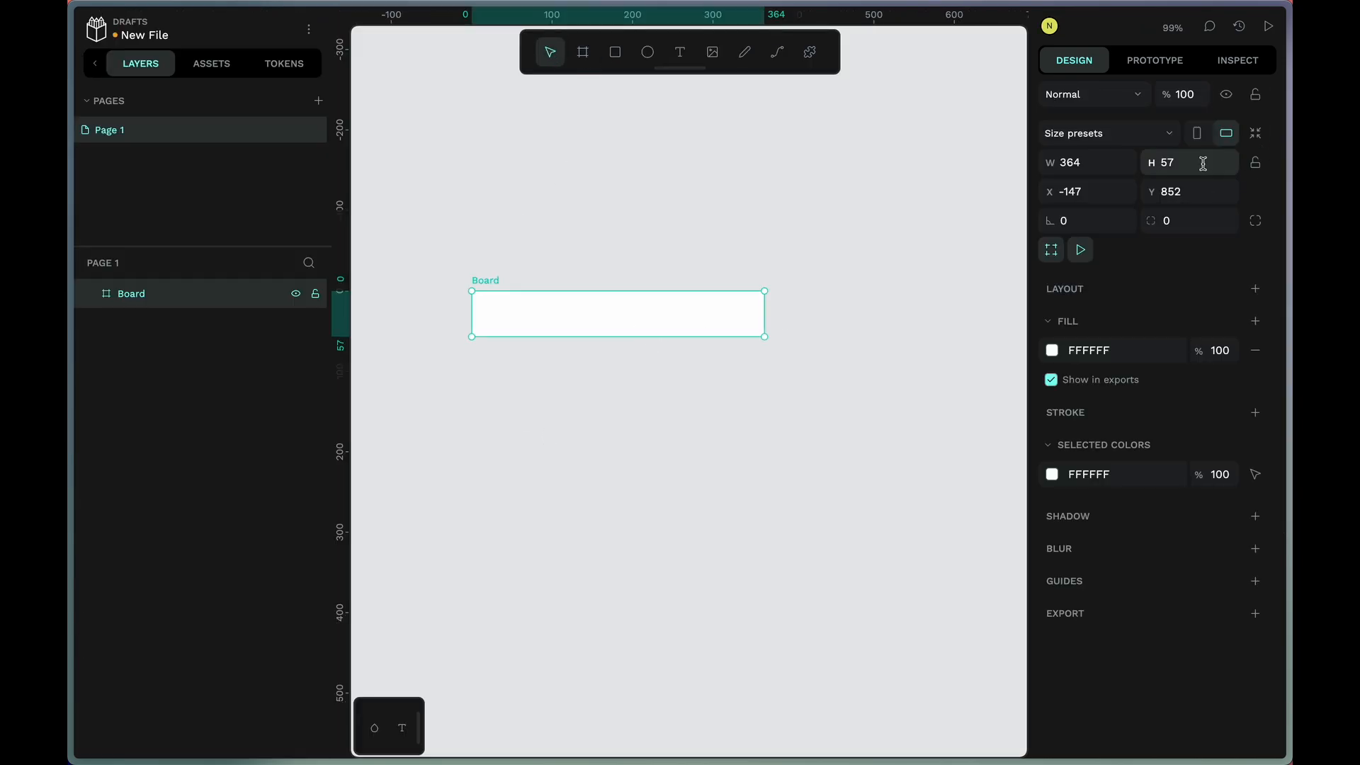
{"action": "left_click", "coordinate": [1203, 163]}
{"action": "type", "text": "5"}
{"action": "key", "text": "Tab"}
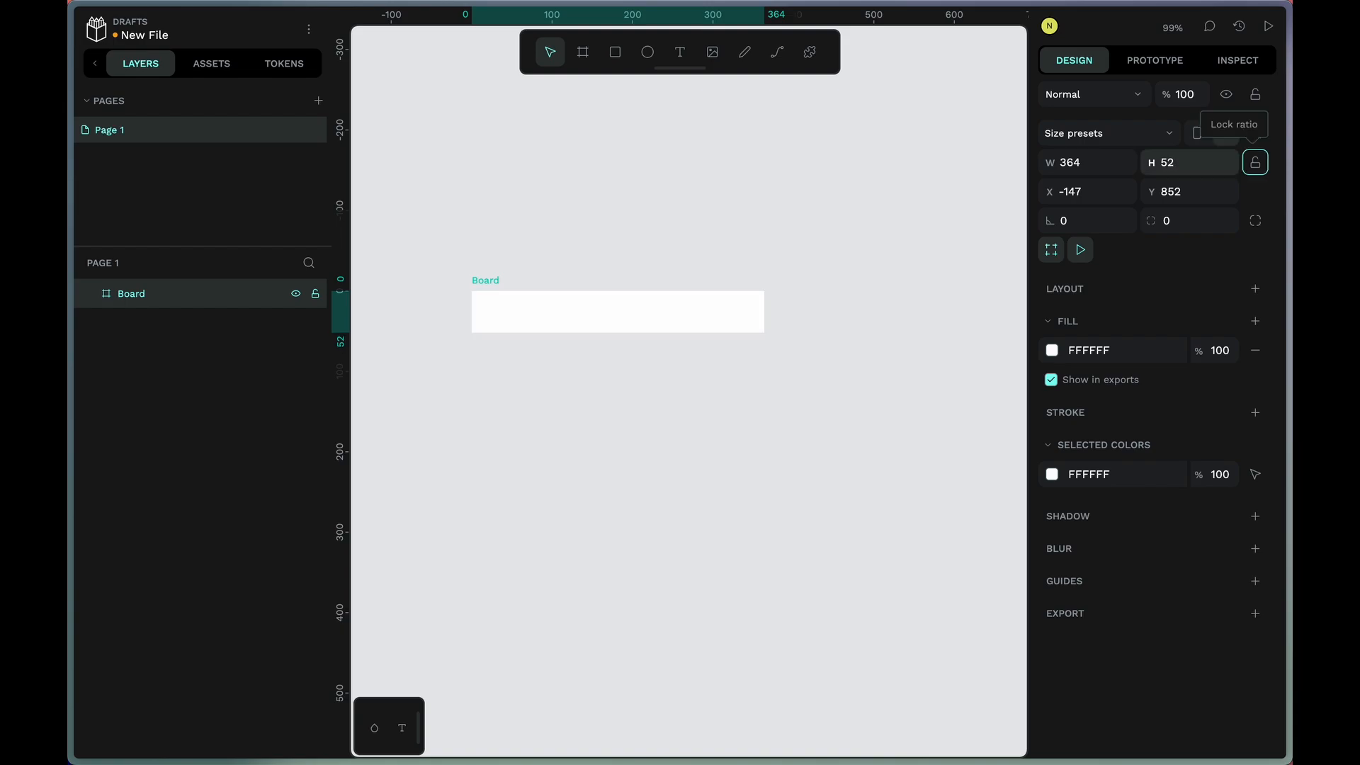
- Set the board's corner radius to 999 and its fill to the blue 2773ff
{"action": "left_click", "coordinate": [1194, 224]}
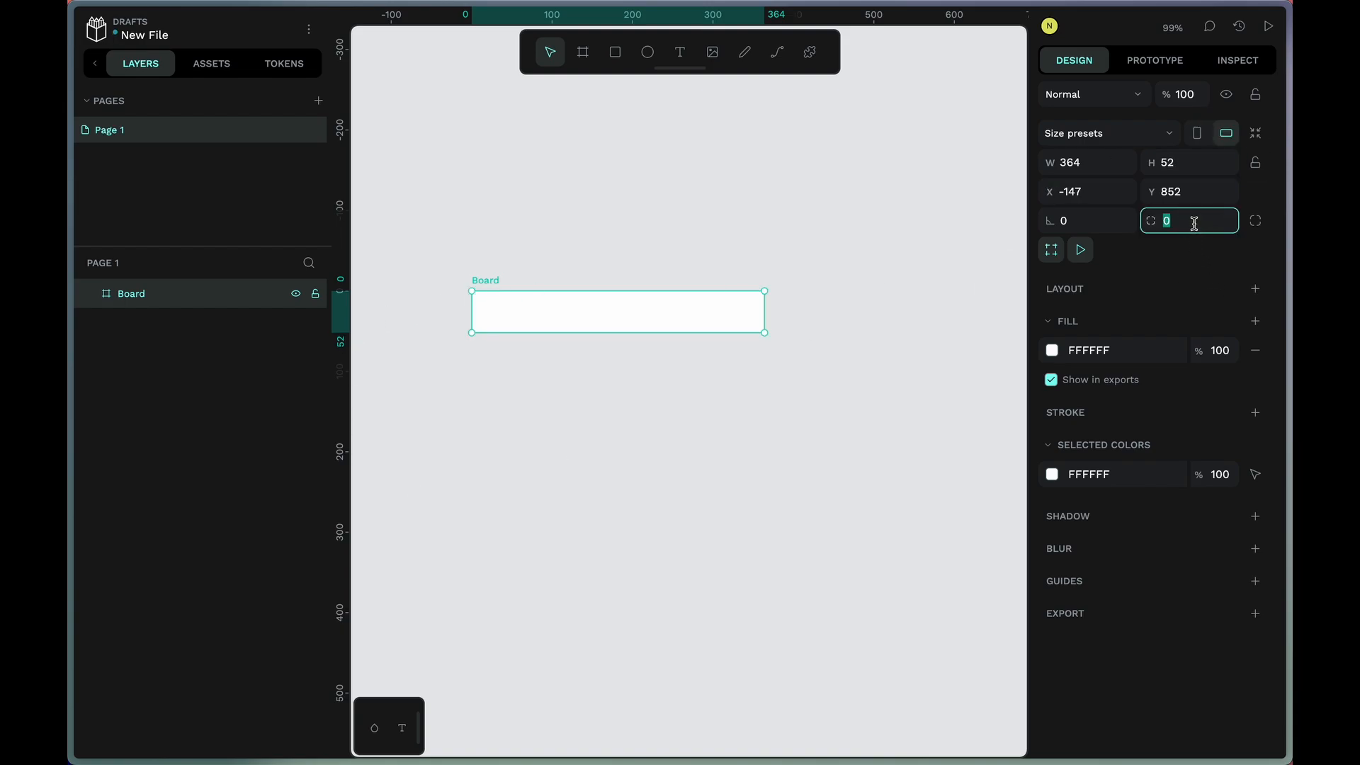
{"action": "type", "text": "999"}
{"action": "key", "text": "Return"}
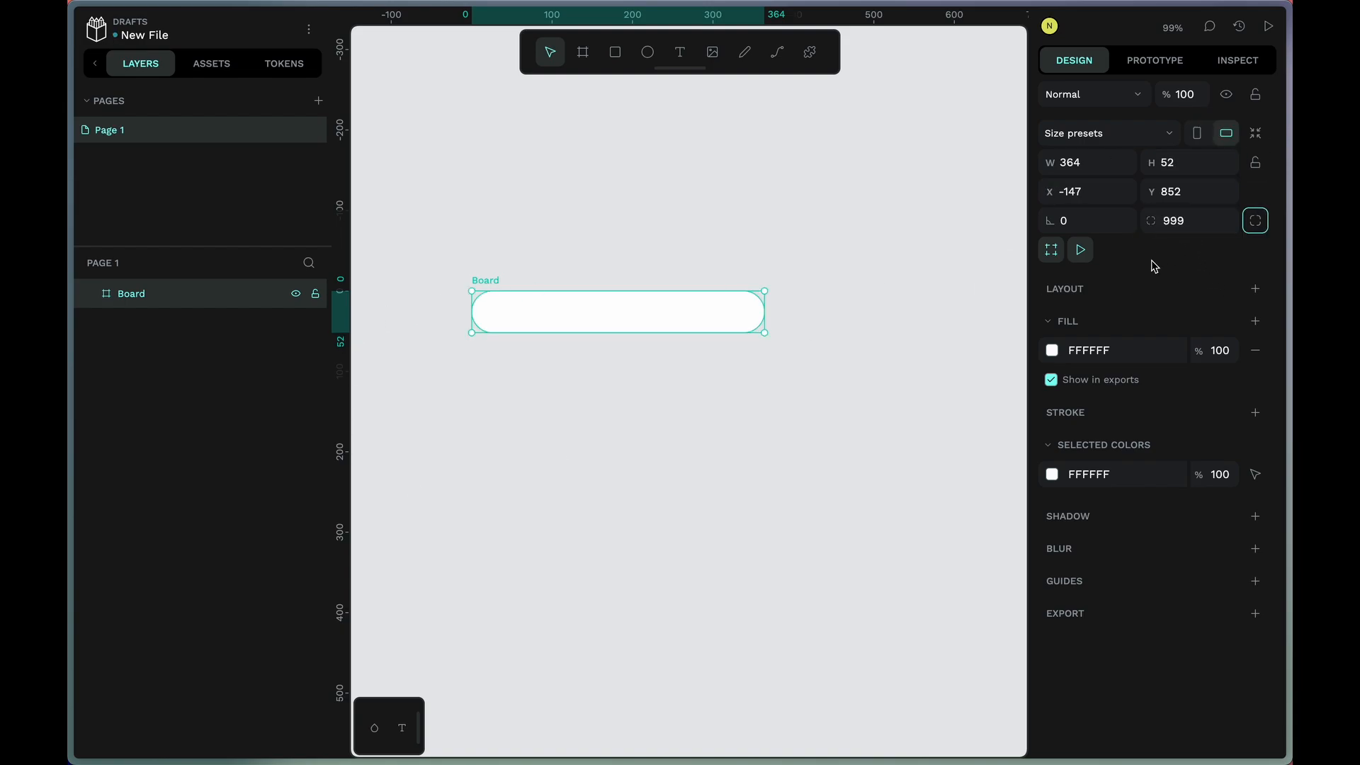
{"action": "left_click", "coordinate": [1051, 475]}
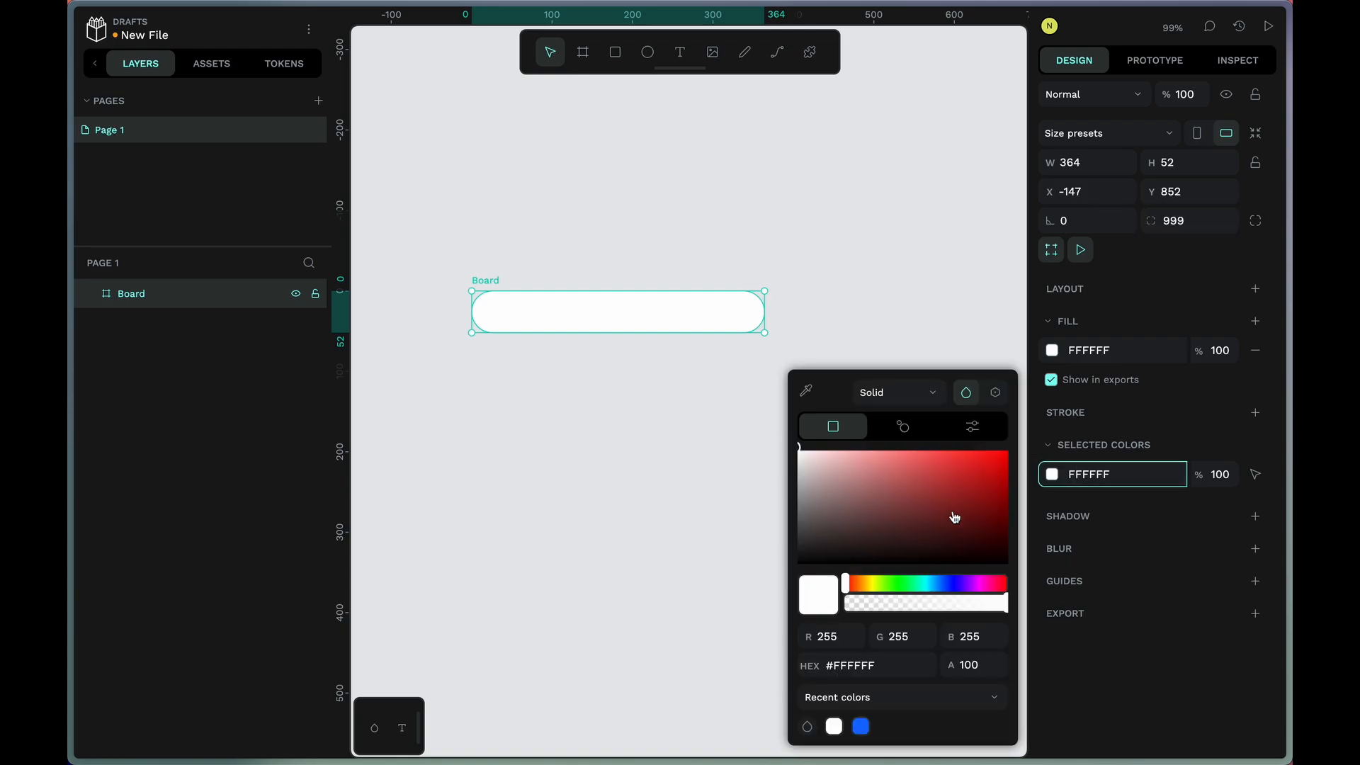
{"action": "left_click", "coordinate": [944, 582]}
{"action": "left_click_drag", "start_coordinate": [961, 538], "coordinate": [971, 383]}
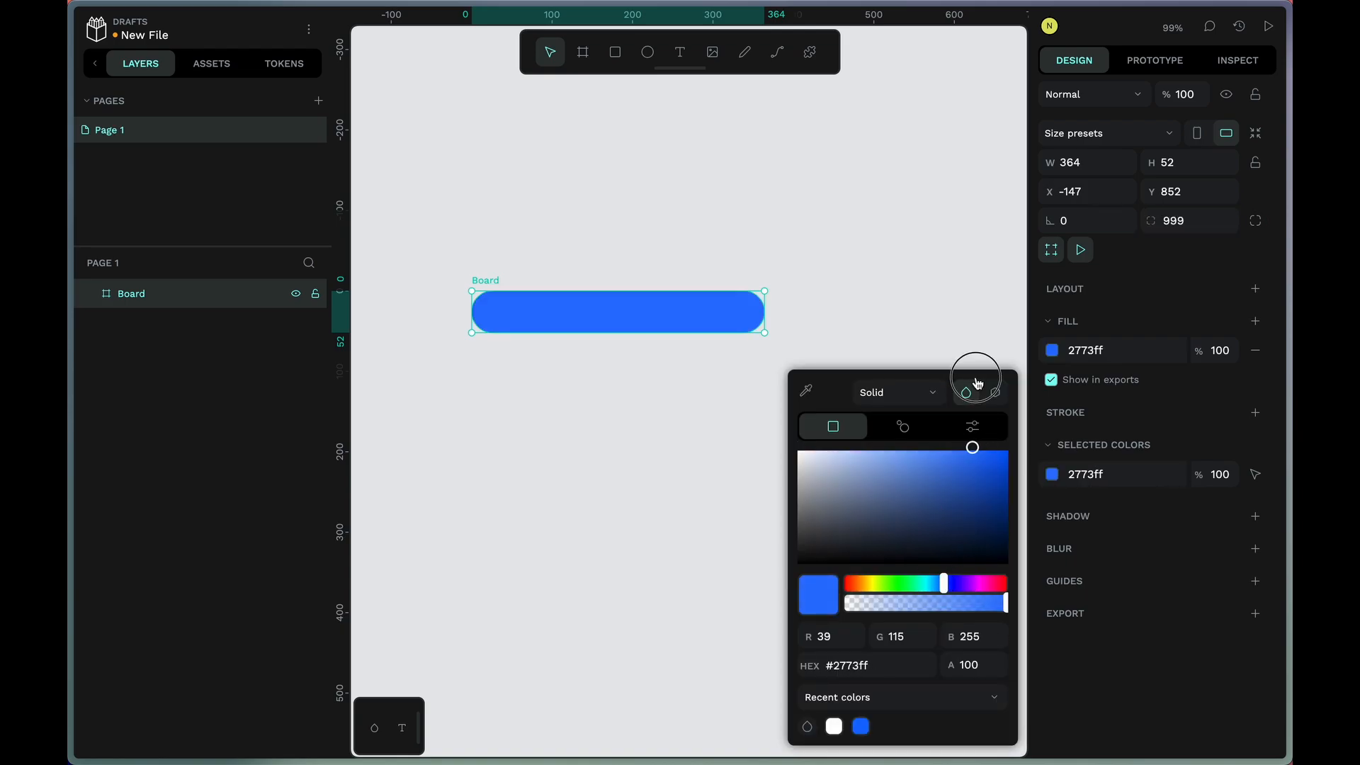
{"action": "left_click", "coordinate": [842, 289]}
{"action": "left_click", "coordinate": [501, 320]}
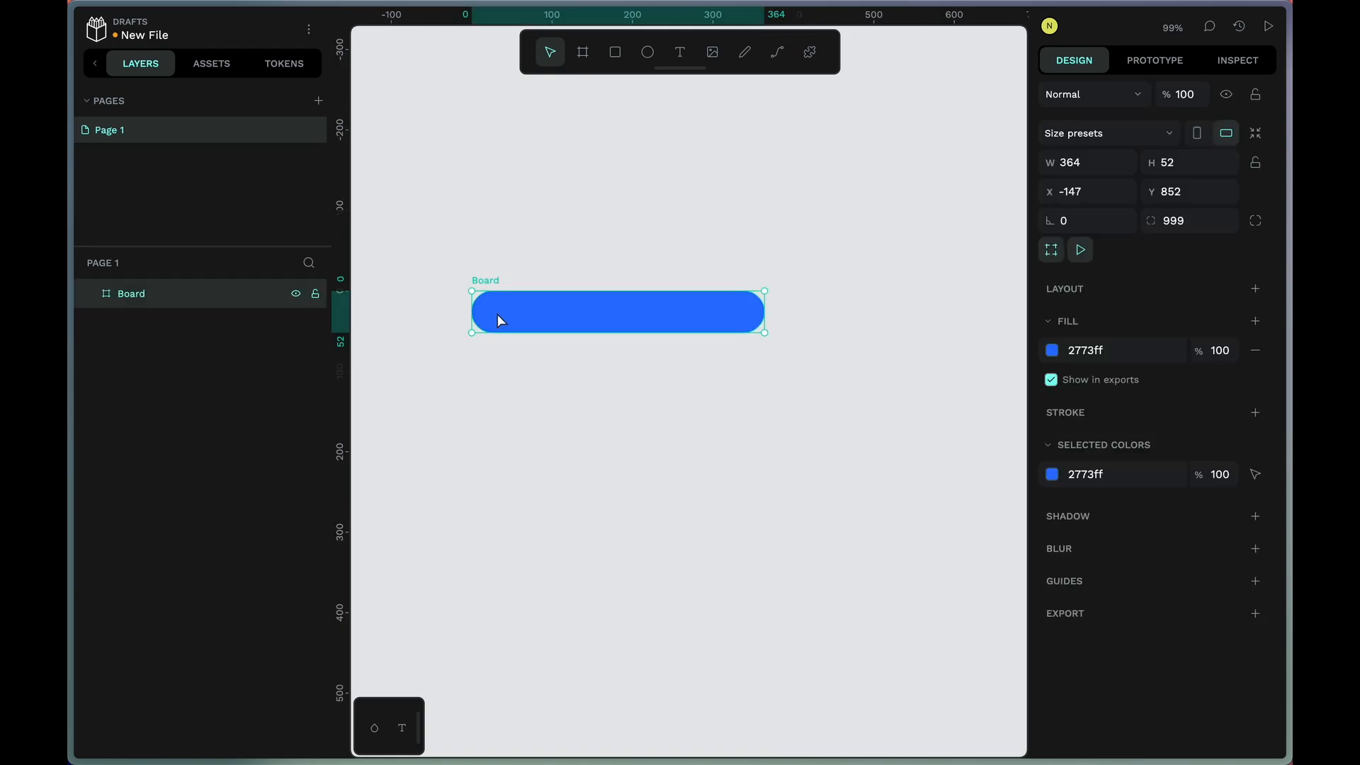
- Add the text "Get Started" on the canvas just above the blue board
{"action": "left_click", "coordinate": [680, 51]}
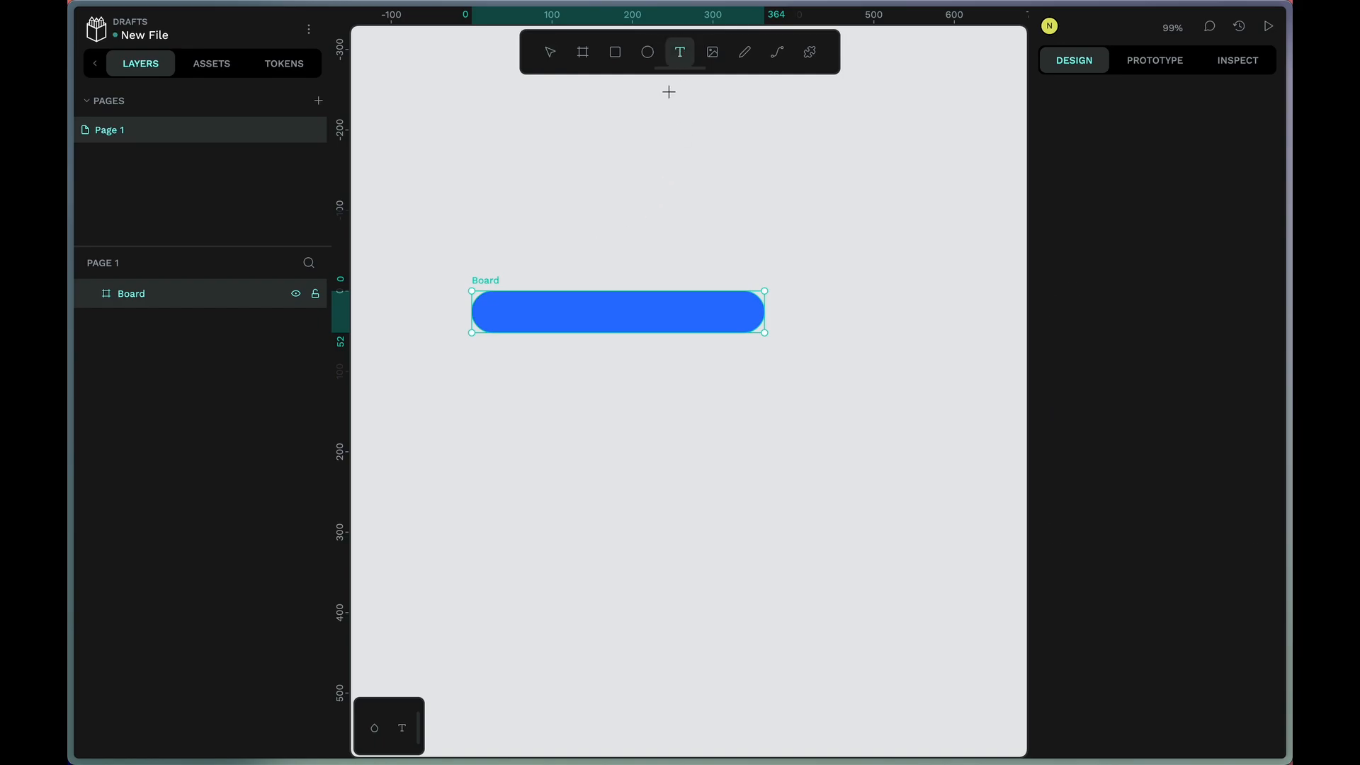
{"action": "left_click", "coordinate": [562, 244]}
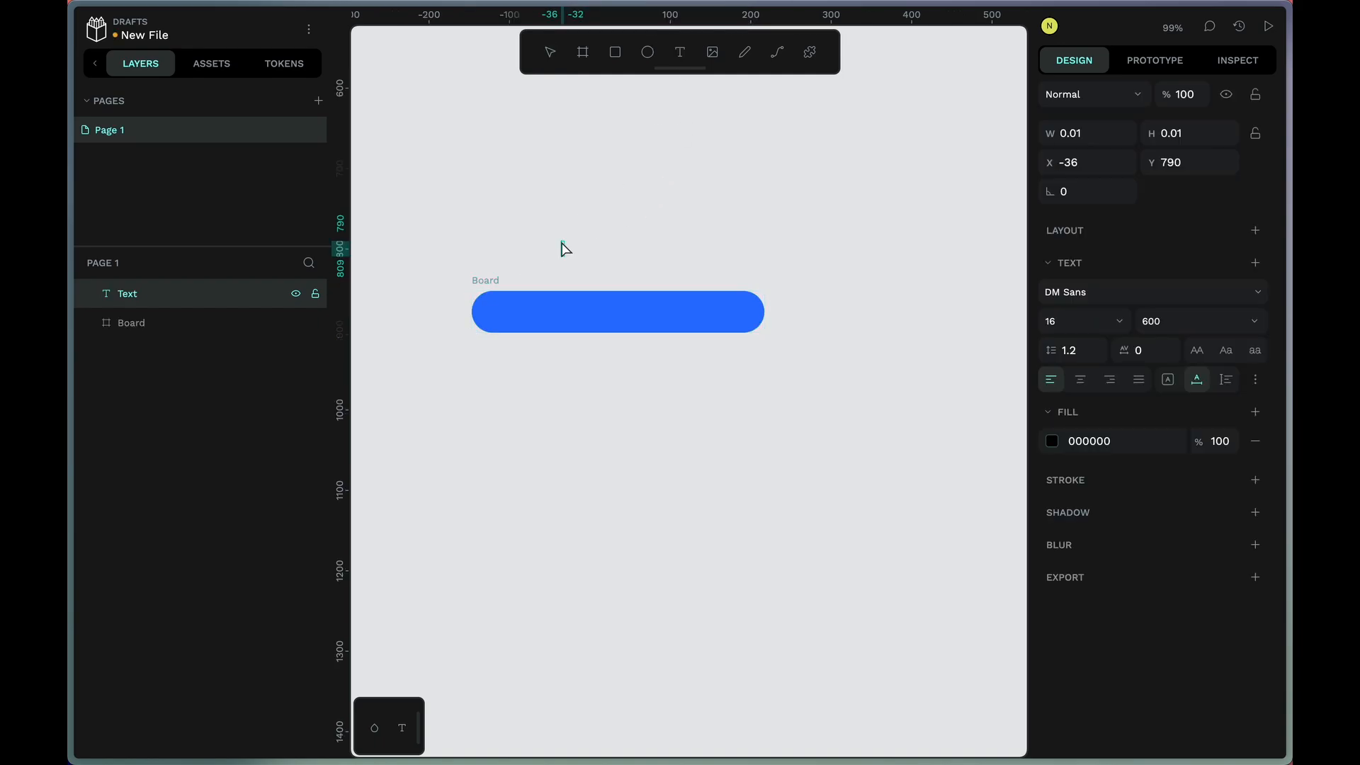
{"action": "type", "text": "Get Started"}
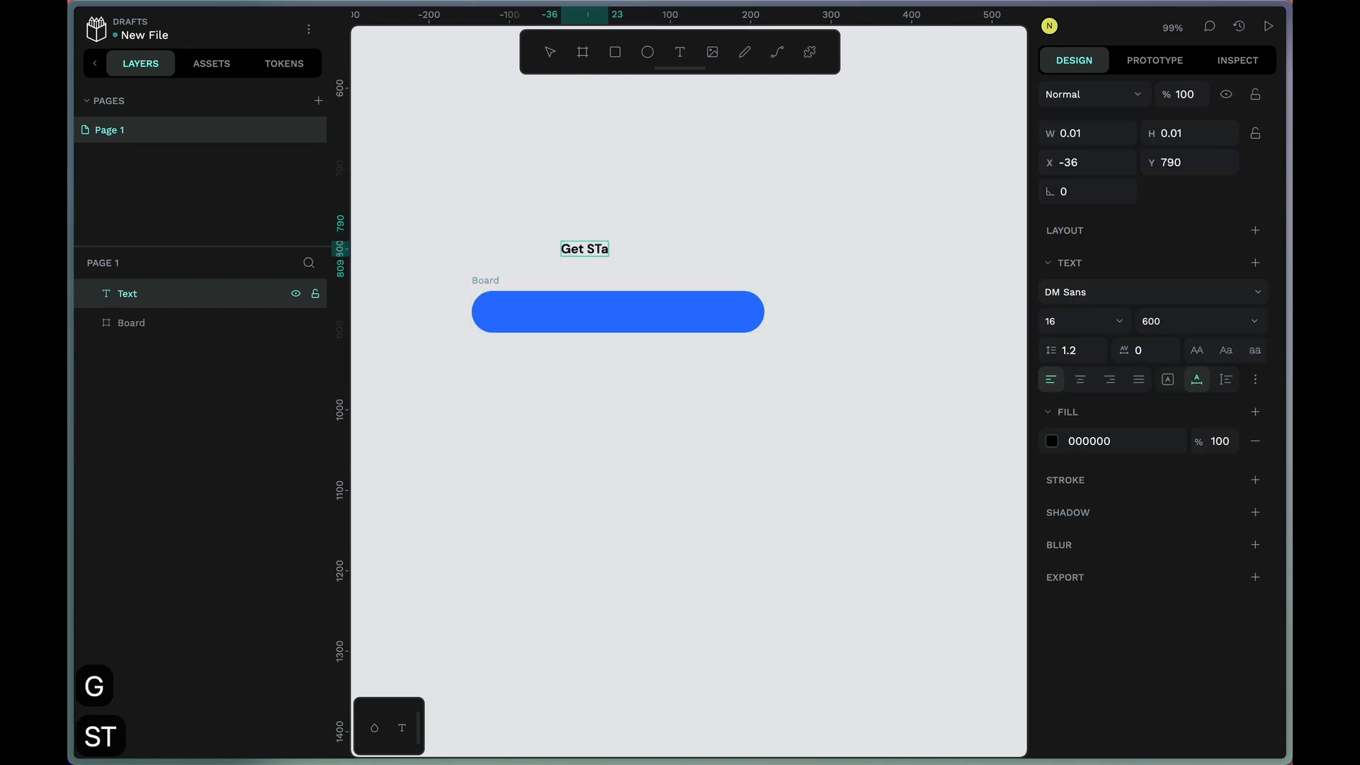
{"action": "key", "text": "Escape"}
- Set the Get Started text to font weight 600 with the white fill ffffff
{"action": "left_click", "coordinate": [1151, 320]}
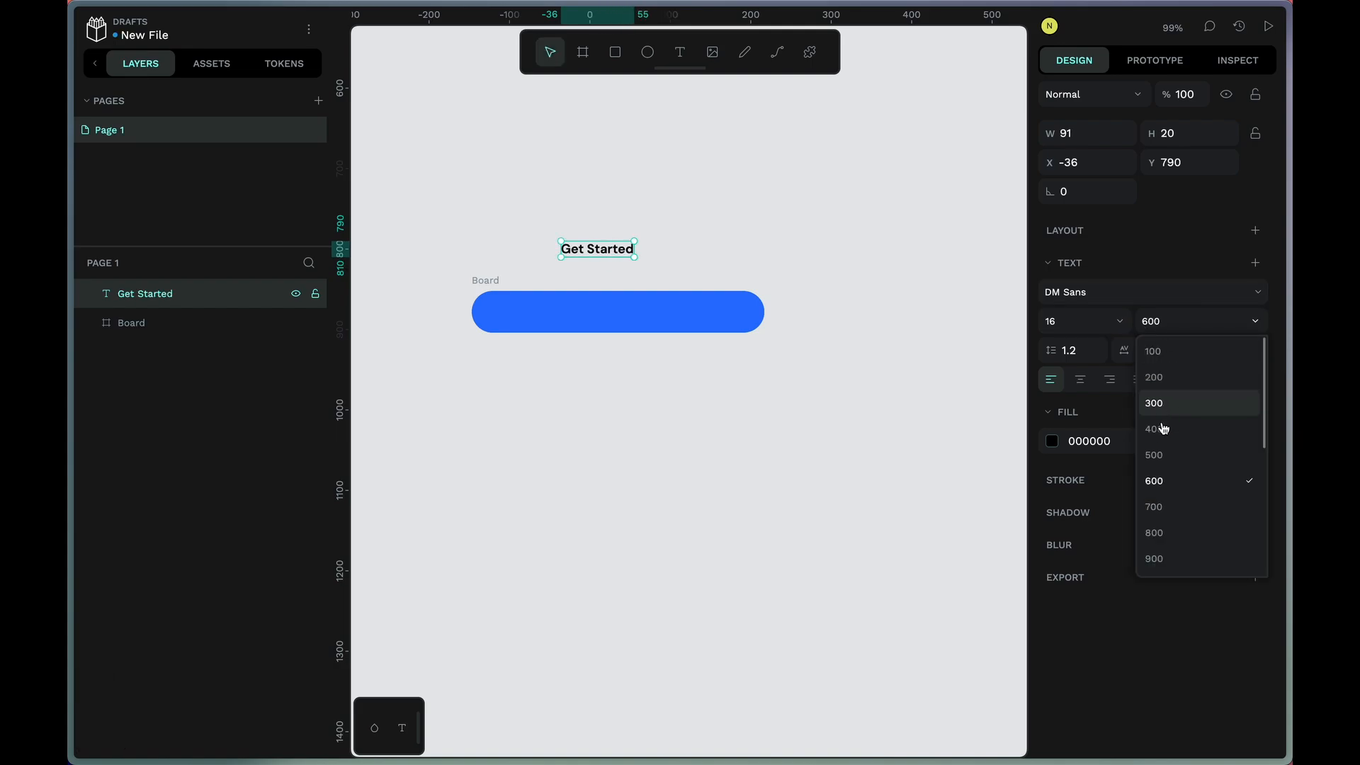
{"action": "left_click", "coordinate": [1151, 486]}
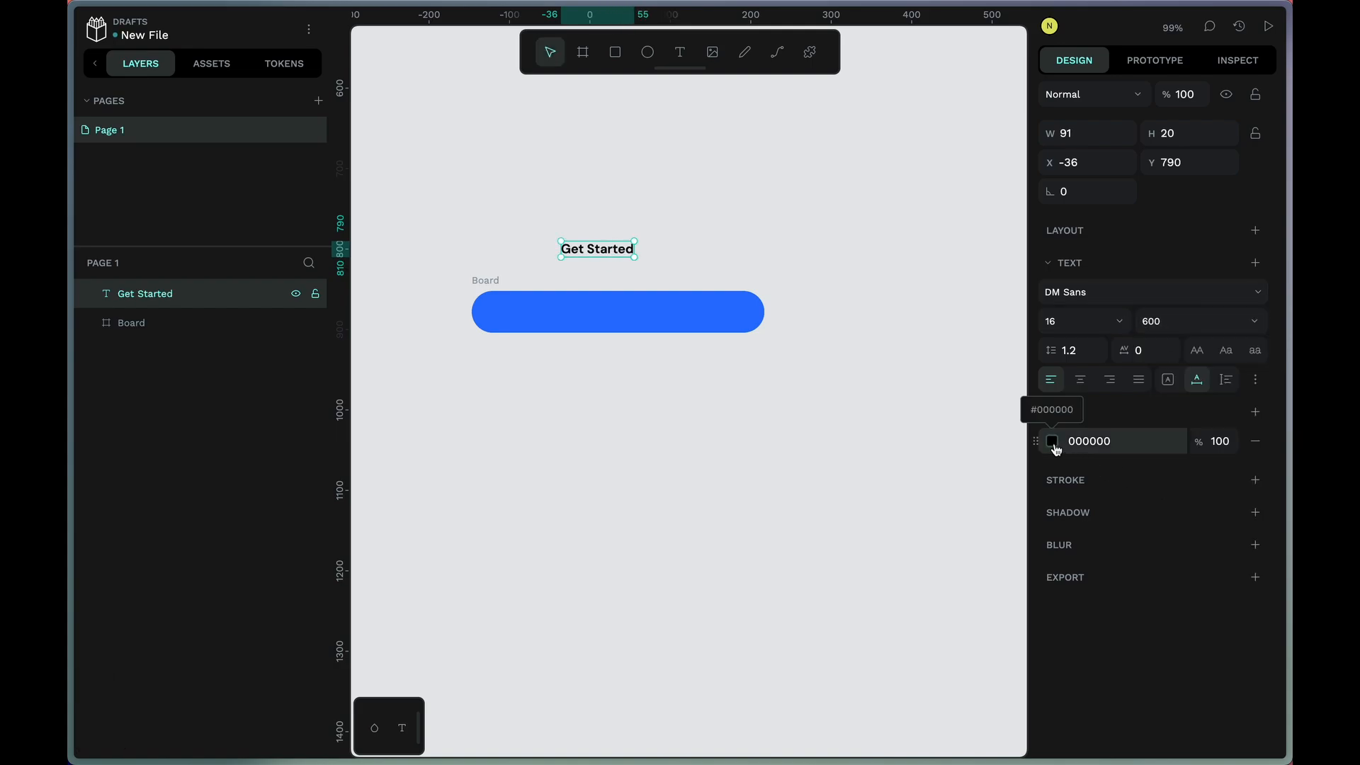
{"action": "left_click", "coordinate": [1052, 441]}
{"action": "left_click_drag", "start_coordinate": [913, 476], "coordinate": [690, 358]}
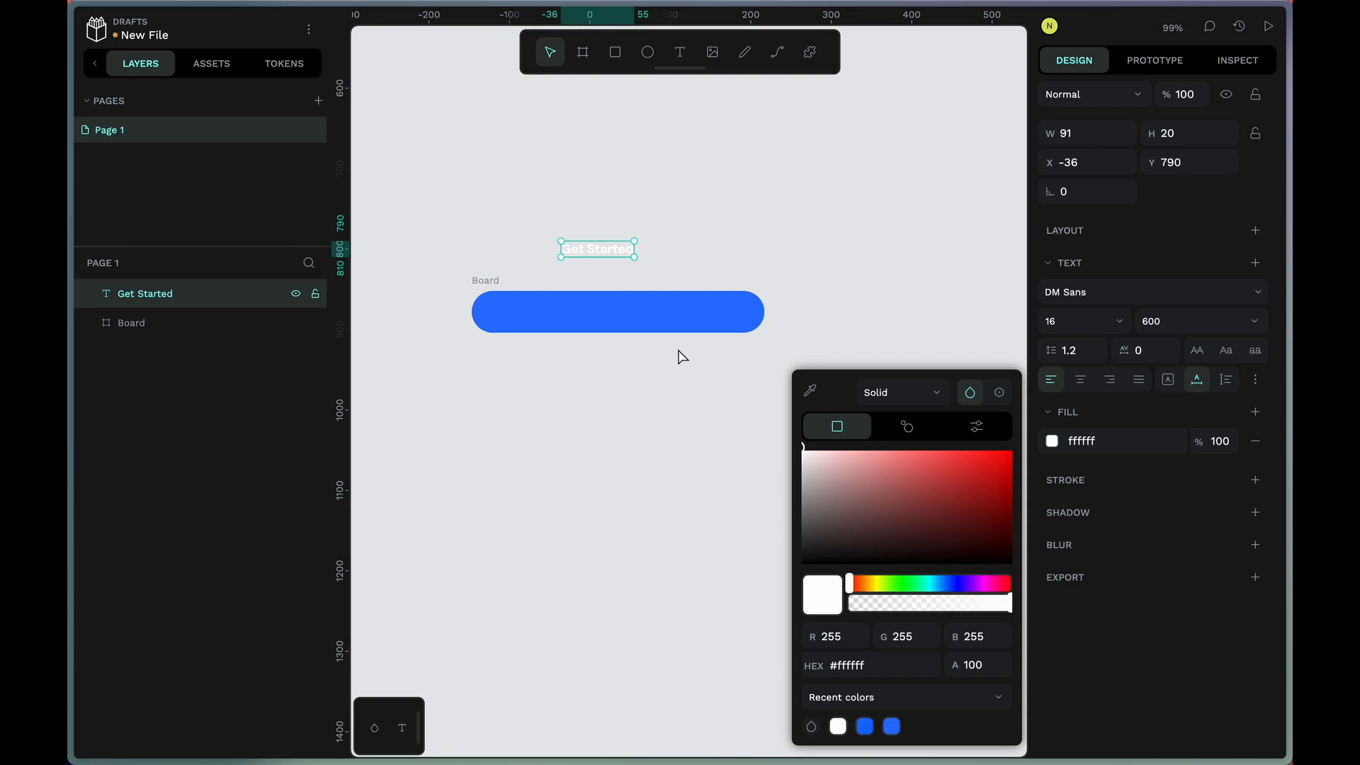
- Move the Get Started text into the blue board and apply a flex layout centred vertically and horizontally
{"action": "left_click_drag", "start_coordinate": [592, 243], "coordinate": [599, 303]}
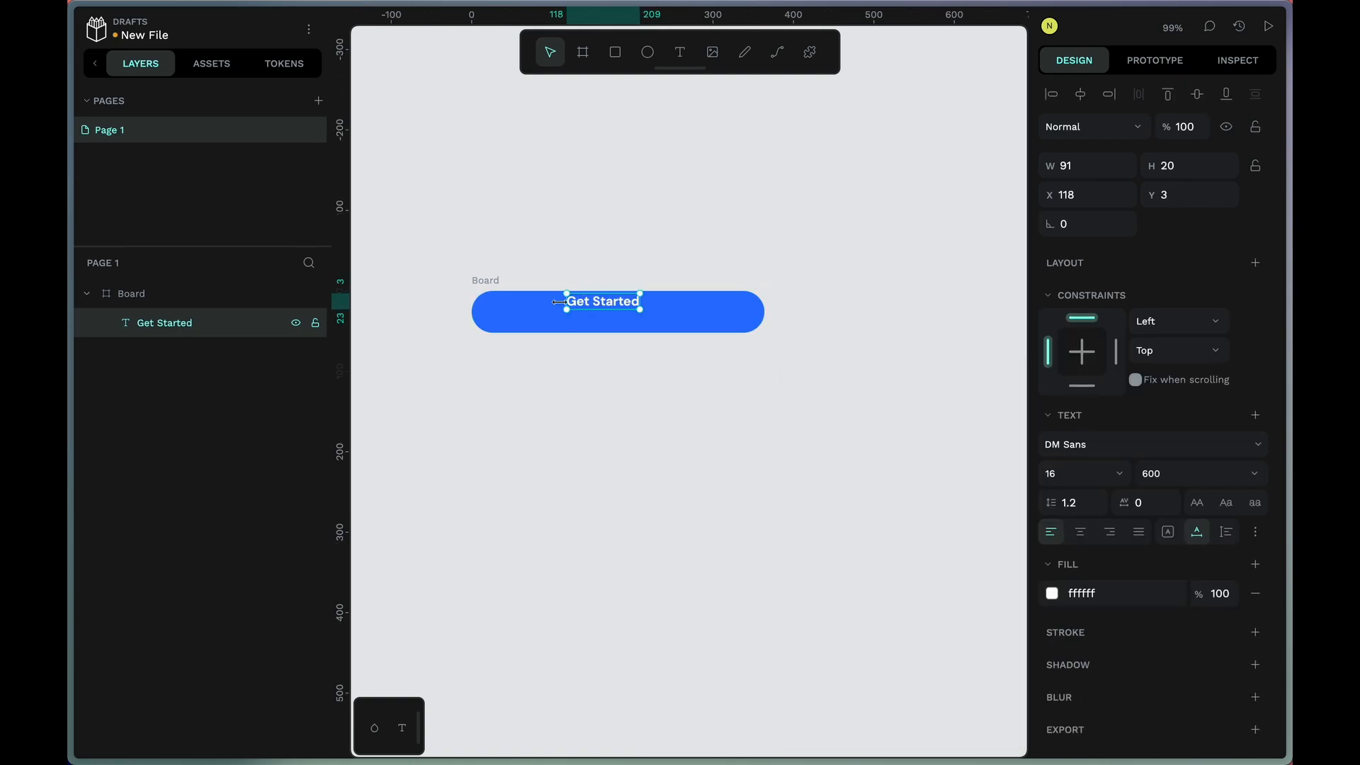
{"action": "left_click", "coordinate": [493, 282]}
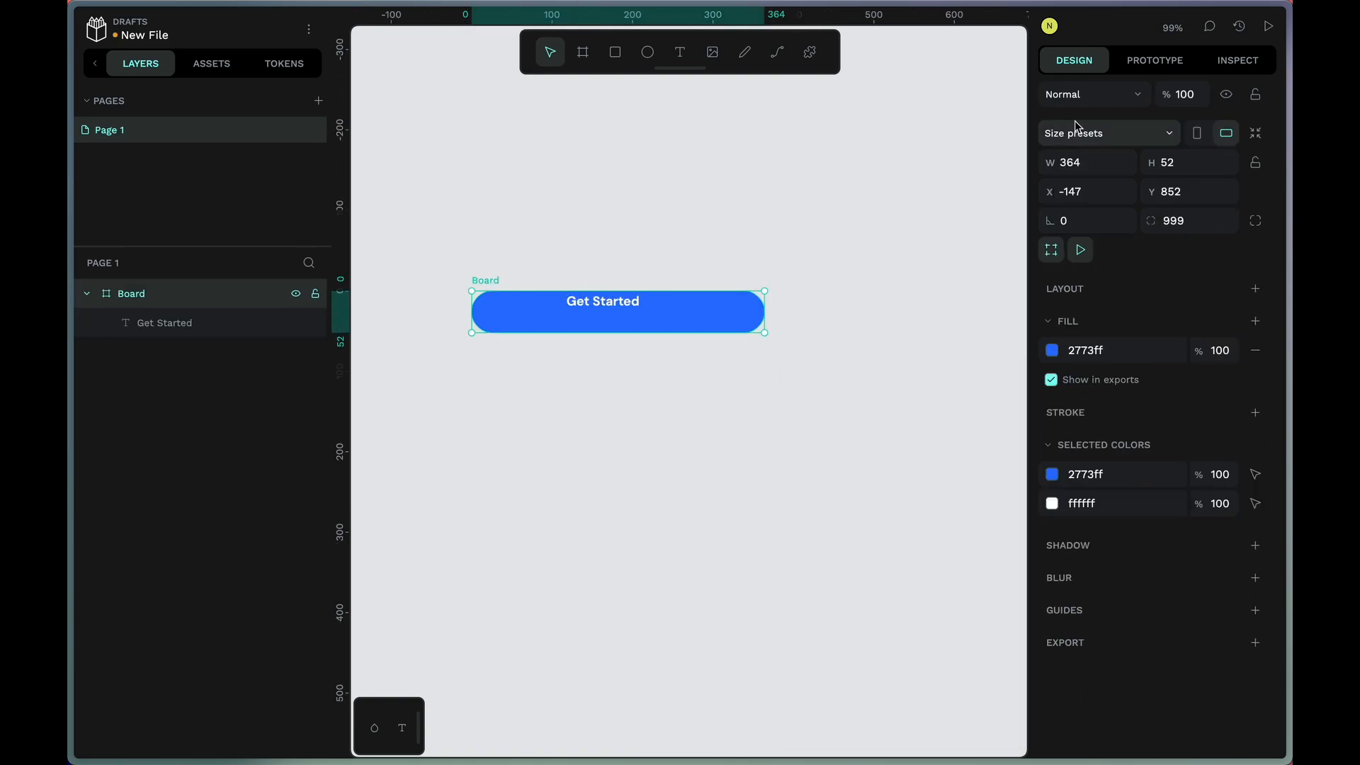
{"action": "left_click", "coordinate": [1256, 296]}
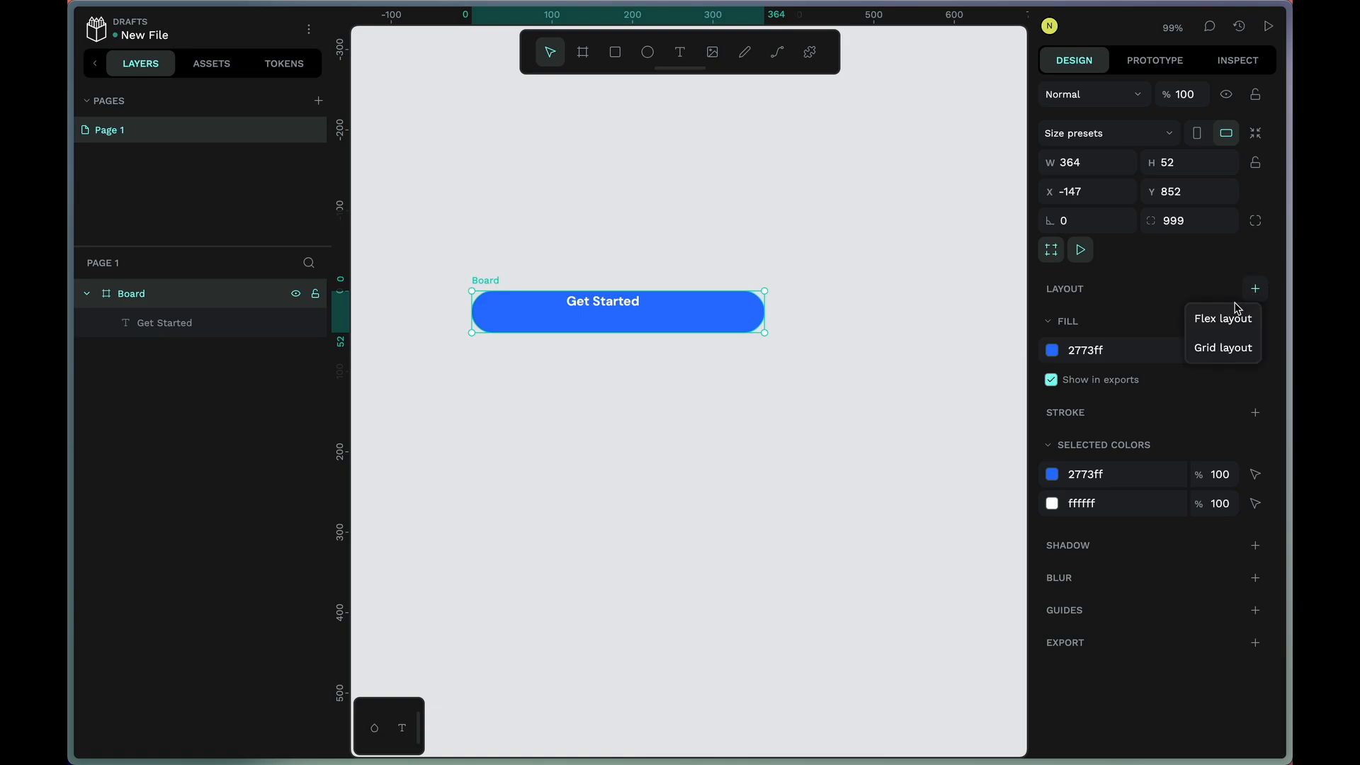
{"action": "left_click", "coordinate": [1225, 314]}
{"action": "left_click", "coordinate": [1086, 322]}
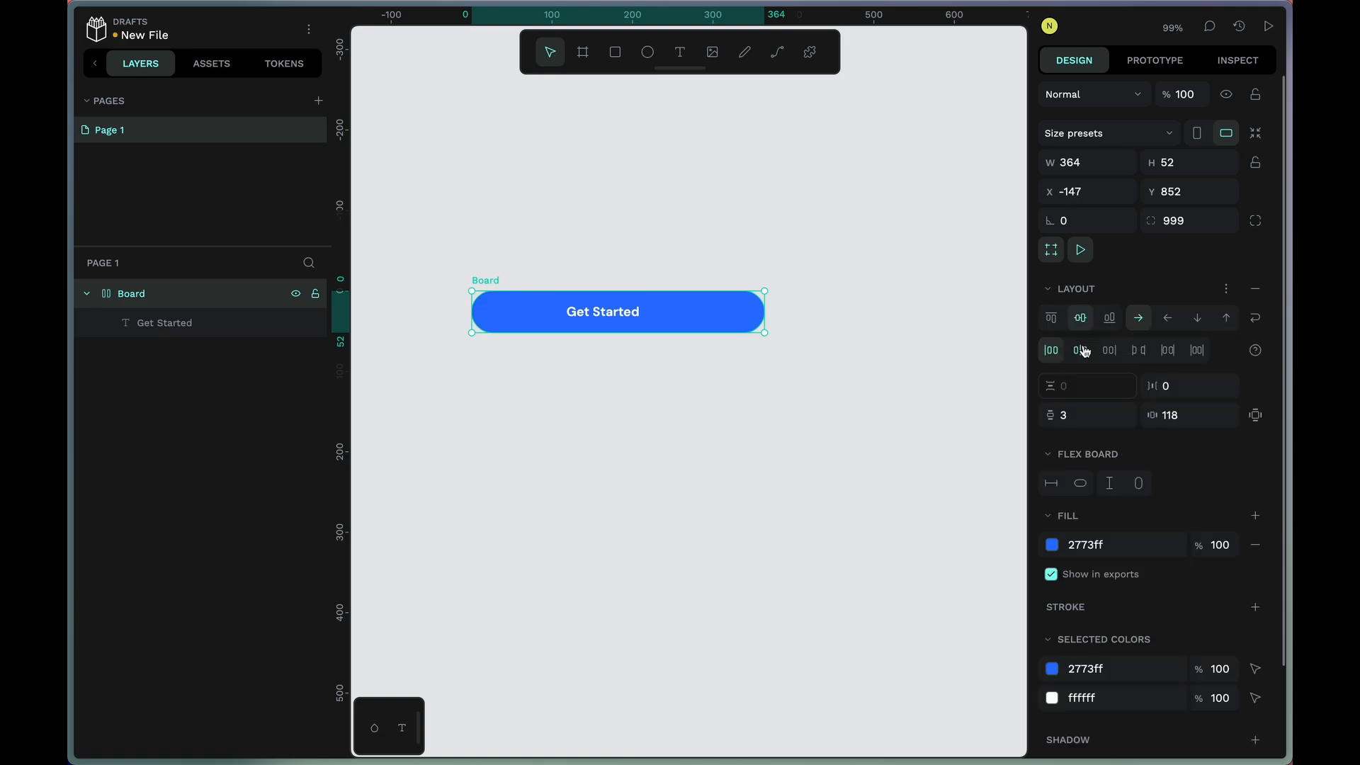
{"action": "left_click", "coordinate": [1084, 351]}
- Set the board's vertical and horizontal padding to 0 and its column gap to 8
{"action": "left_click", "coordinate": [1083, 415]}
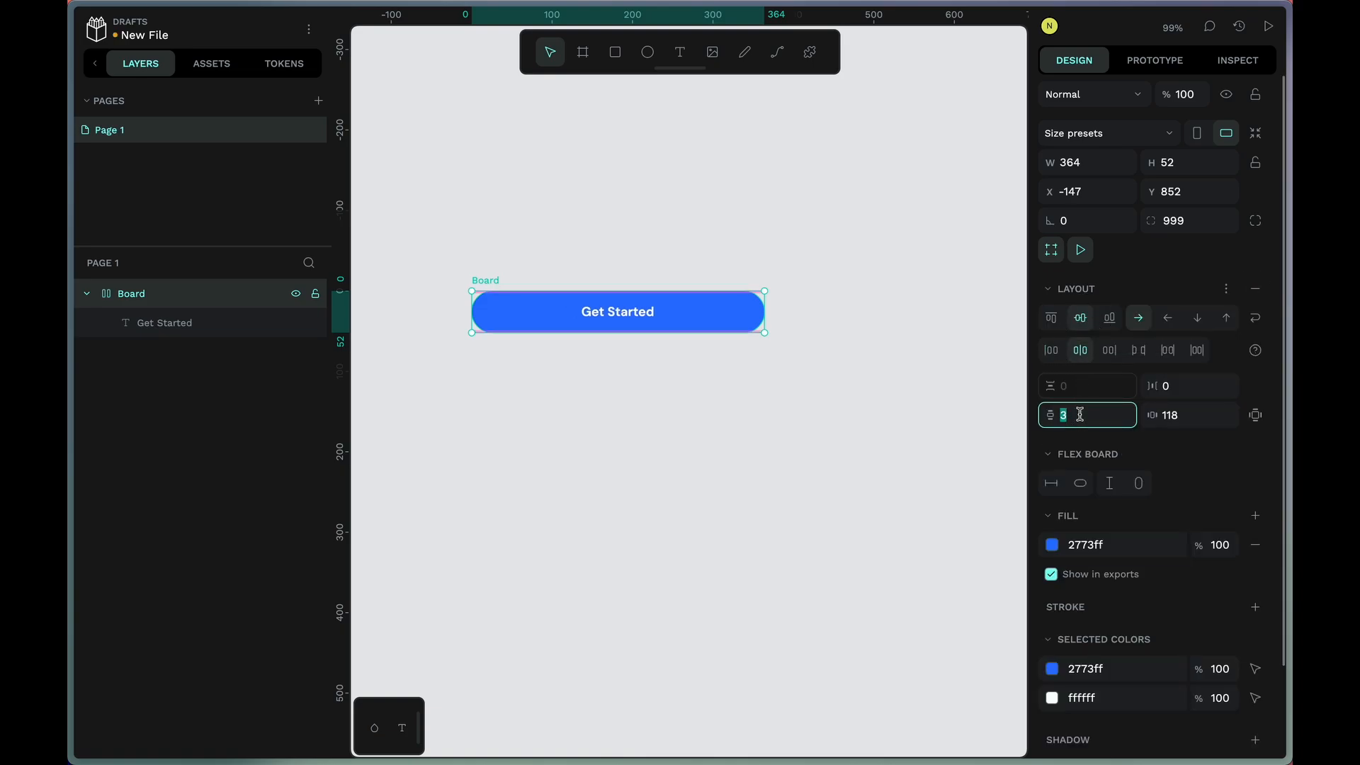
{"action": "left_click", "coordinate": [1197, 415]}
{"action": "type", "text": "0"}
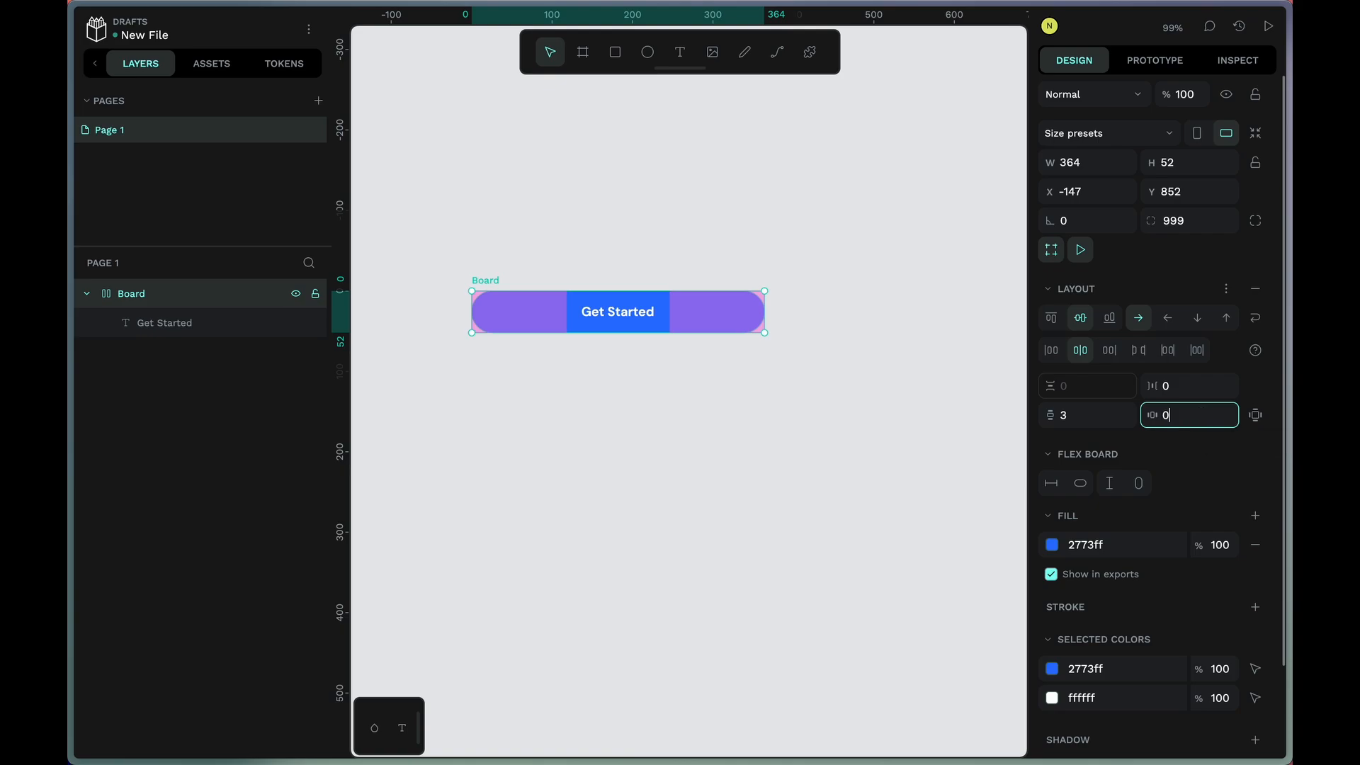
{"action": "key", "text": "Return"}
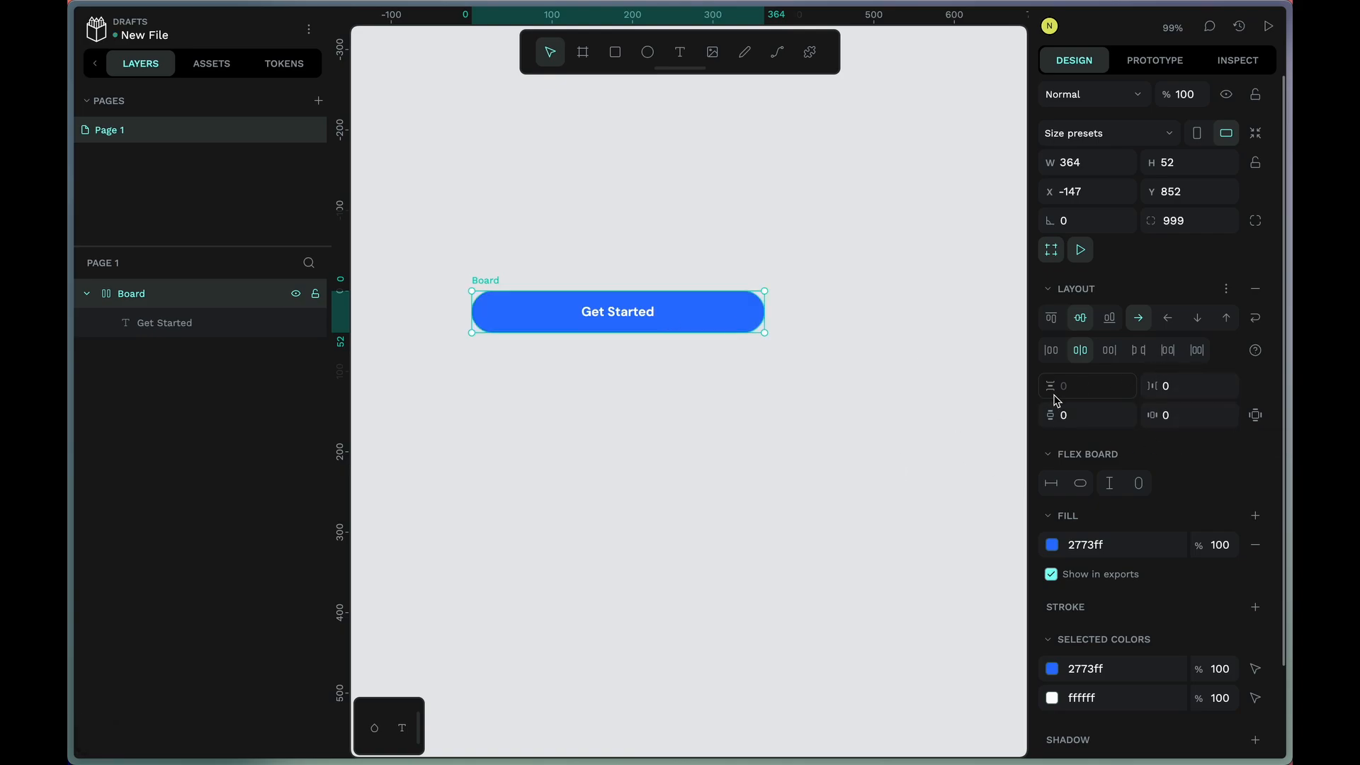
{"action": "left_click", "coordinate": [1181, 388]}
{"action": "type", "text": "8"}
- Duplicate the Get Started text inside the board to check the item gap, and undo the duplication
{"action": "left_click", "coordinate": [631, 313]}
{"action": "right_click", "coordinate": [632, 316]}
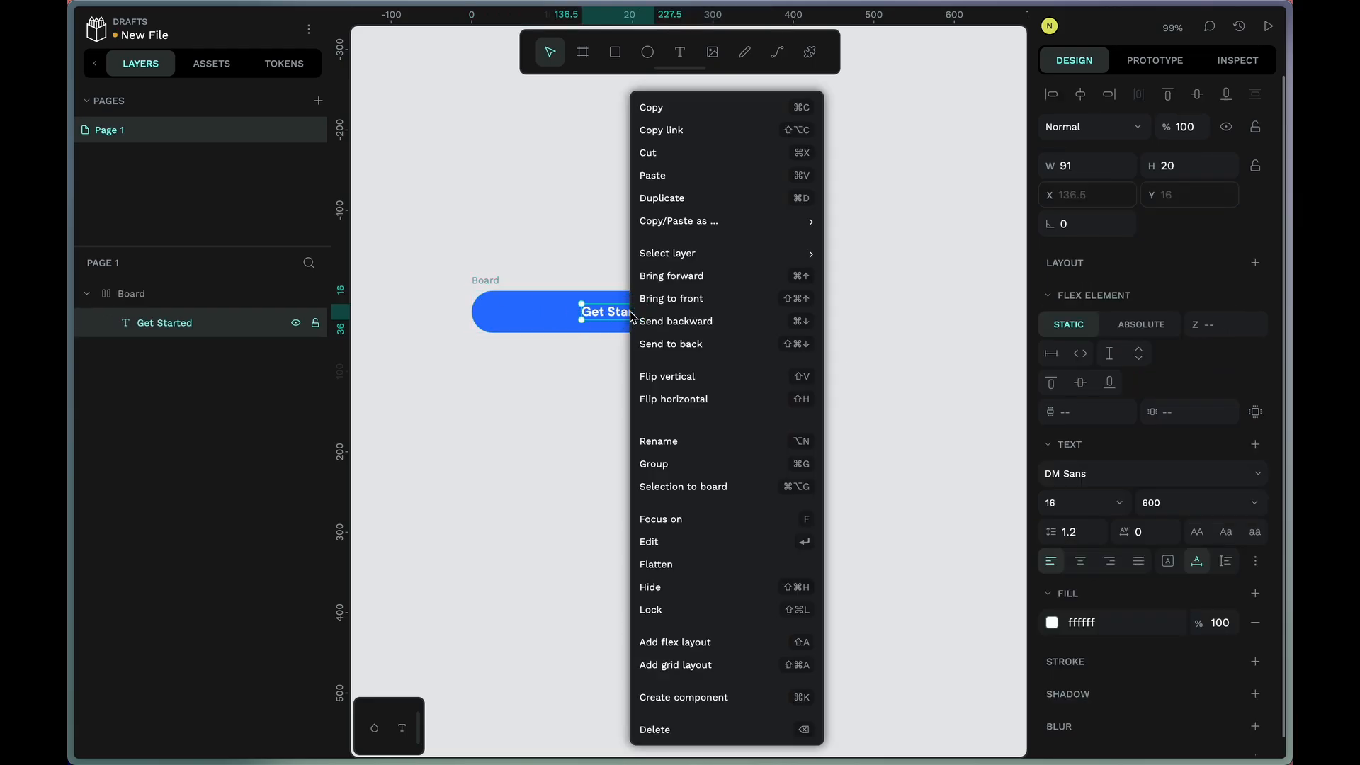
{"action": "left_click", "coordinate": [603, 316]}
{"action": "key", "text": "super+d"}
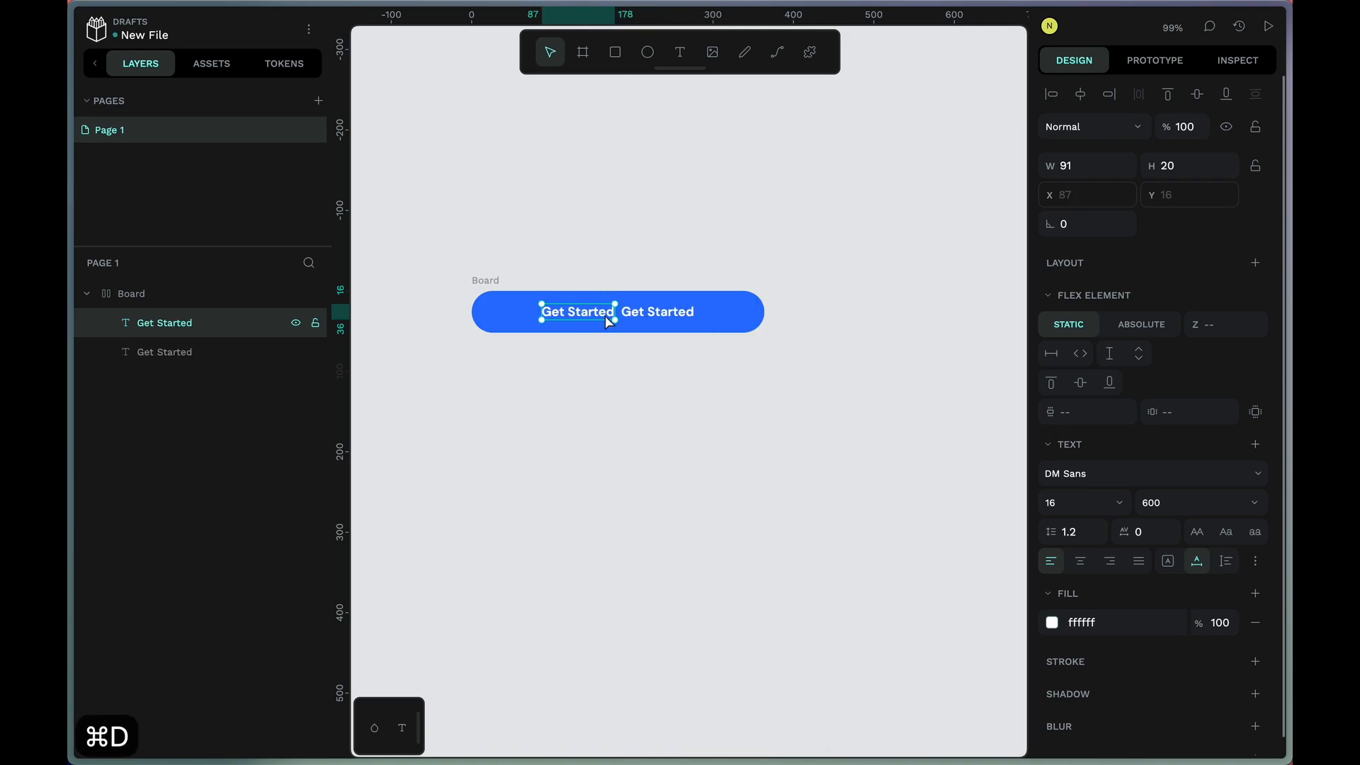
{"action": "left_click_drag", "start_coordinate": [627, 318], "coordinate": [619, 319]}
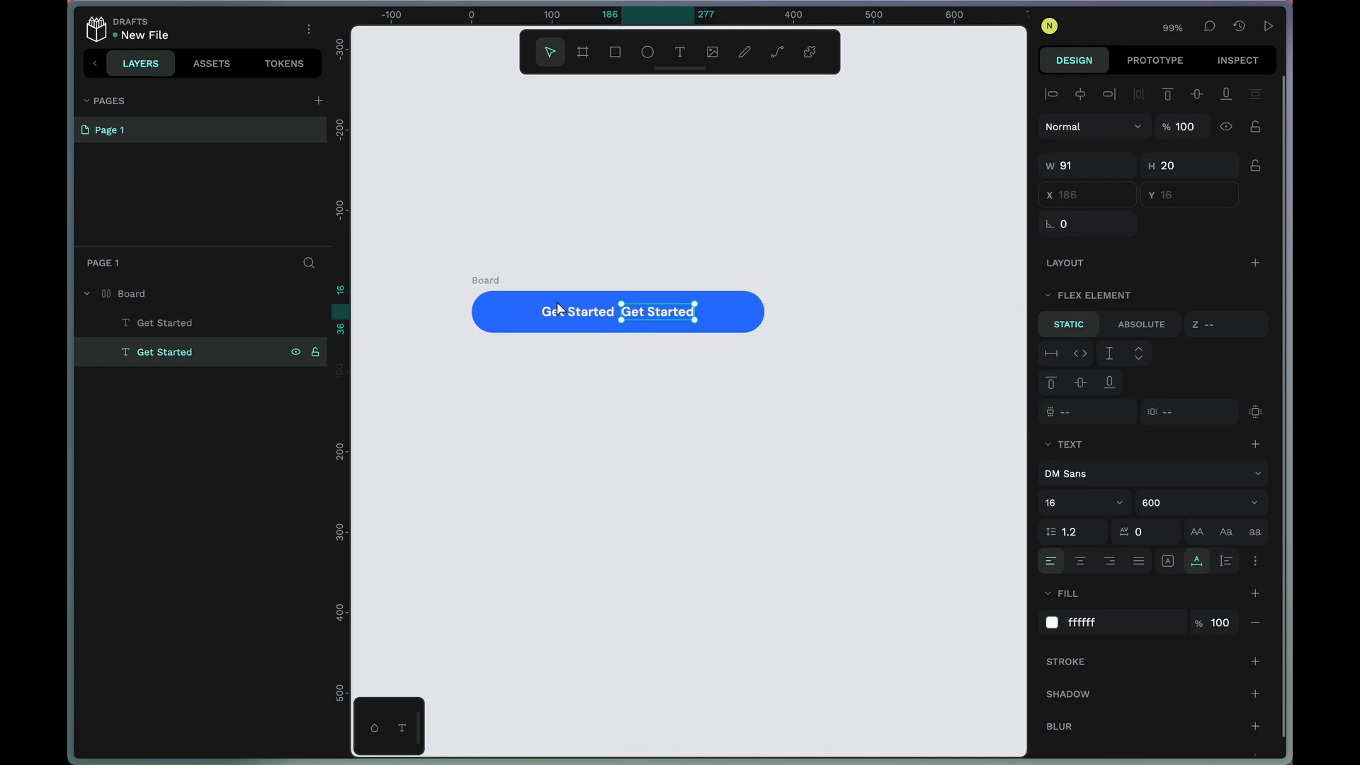
{"action": "left_click", "coordinate": [497, 282]}
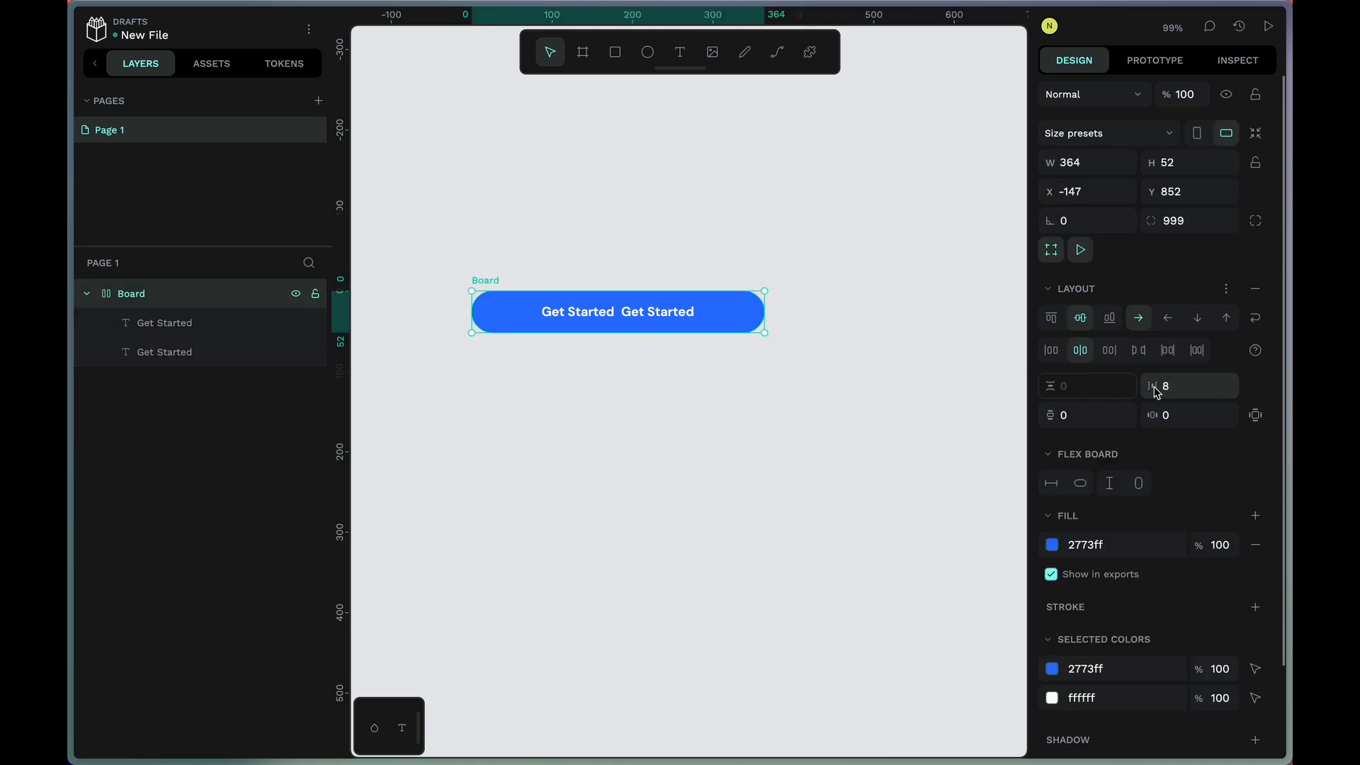
{"action": "key", "text": "ctrl+z"}
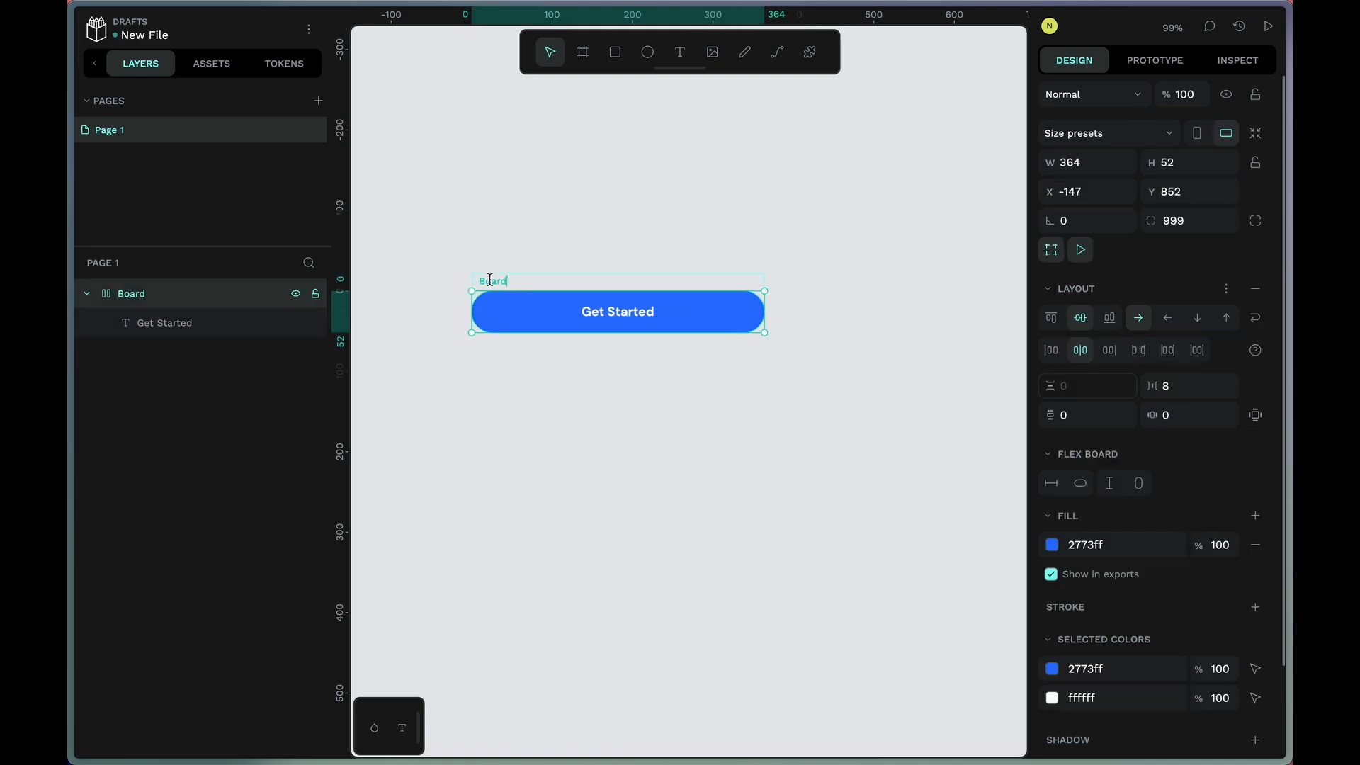
- Rename the blue board as Button
{"action": "double_click", "coordinate": [495, 281]}
{"action": "type", "text": "But"}
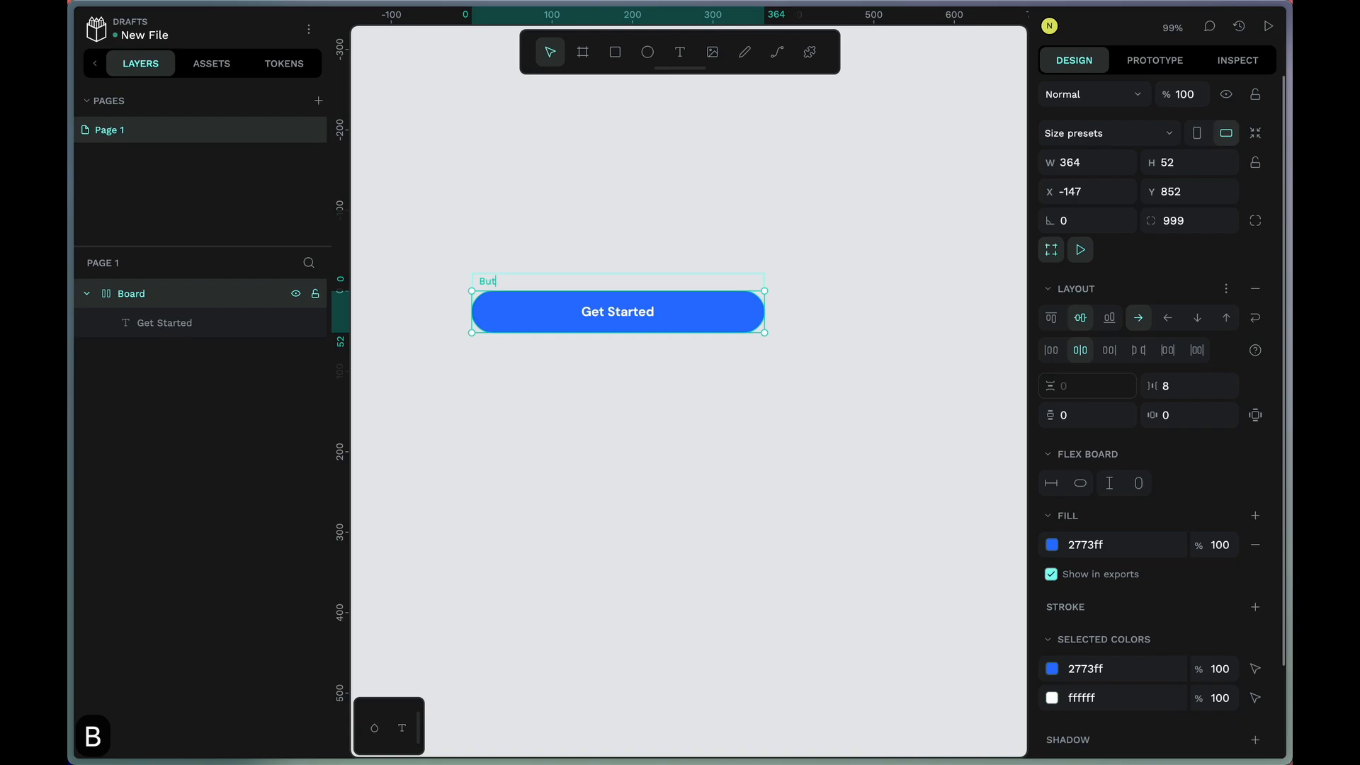
{"action": "type", "text": "ton"}
{"action": "key", "text": "Return"}
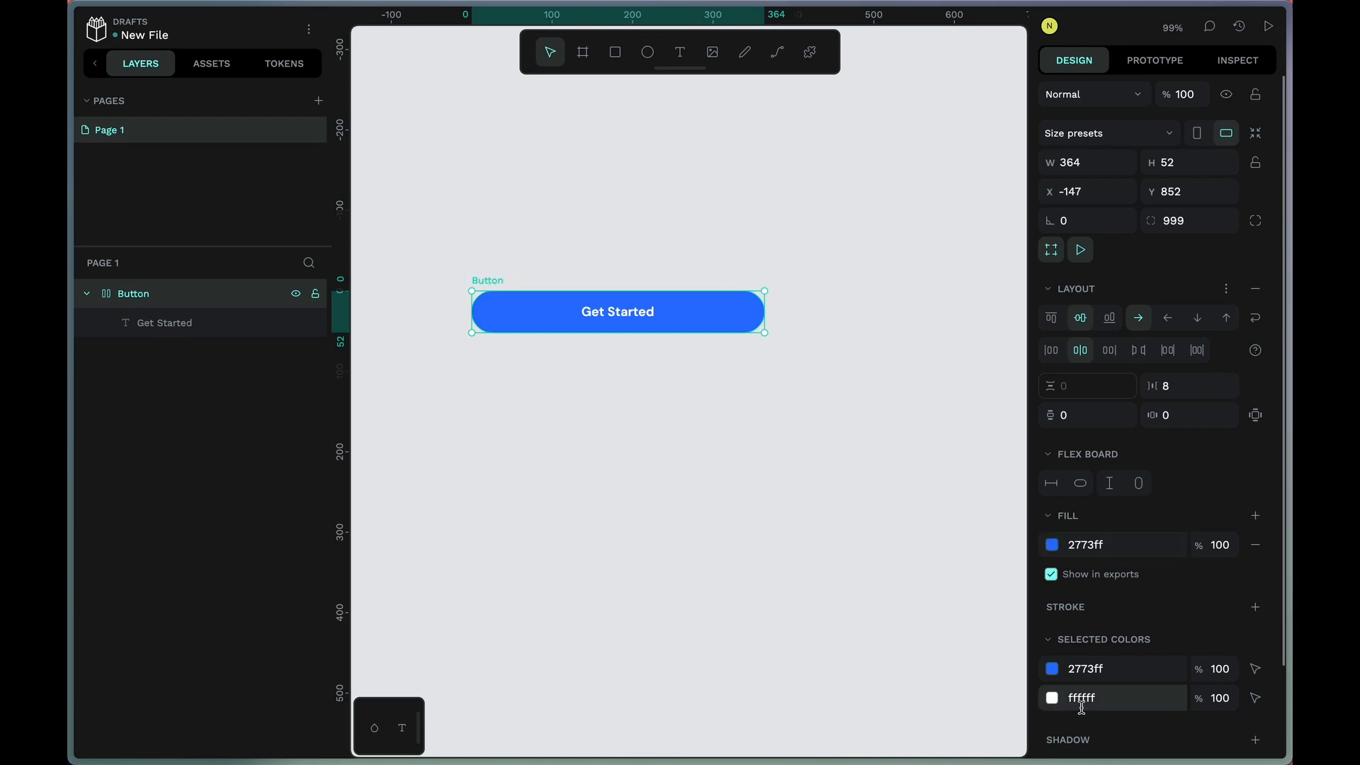
- Create a new design token set named theme
{"action": "left_click", "coordinate": [258, 65]}
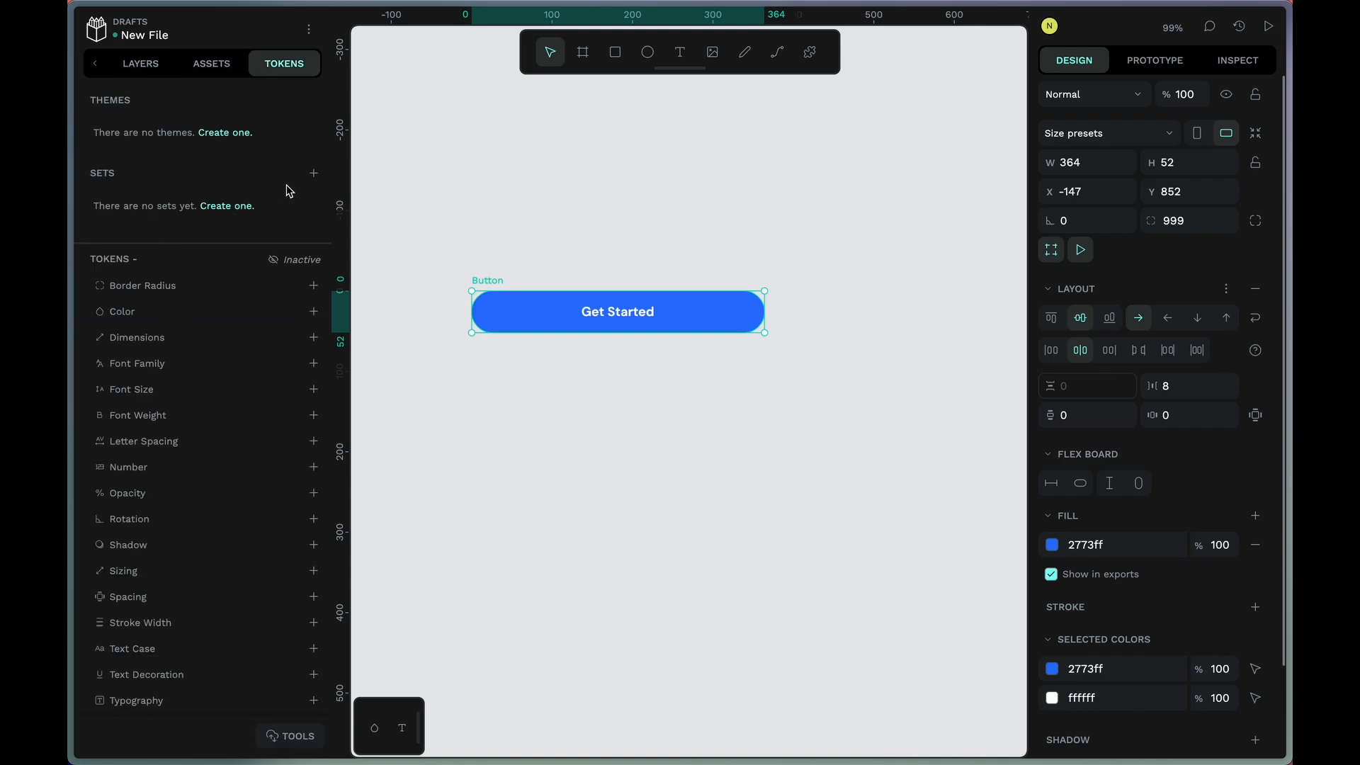
{"action": "left_click", "coordinate": [313, 173]}
{"action": "type", "text": "t"}
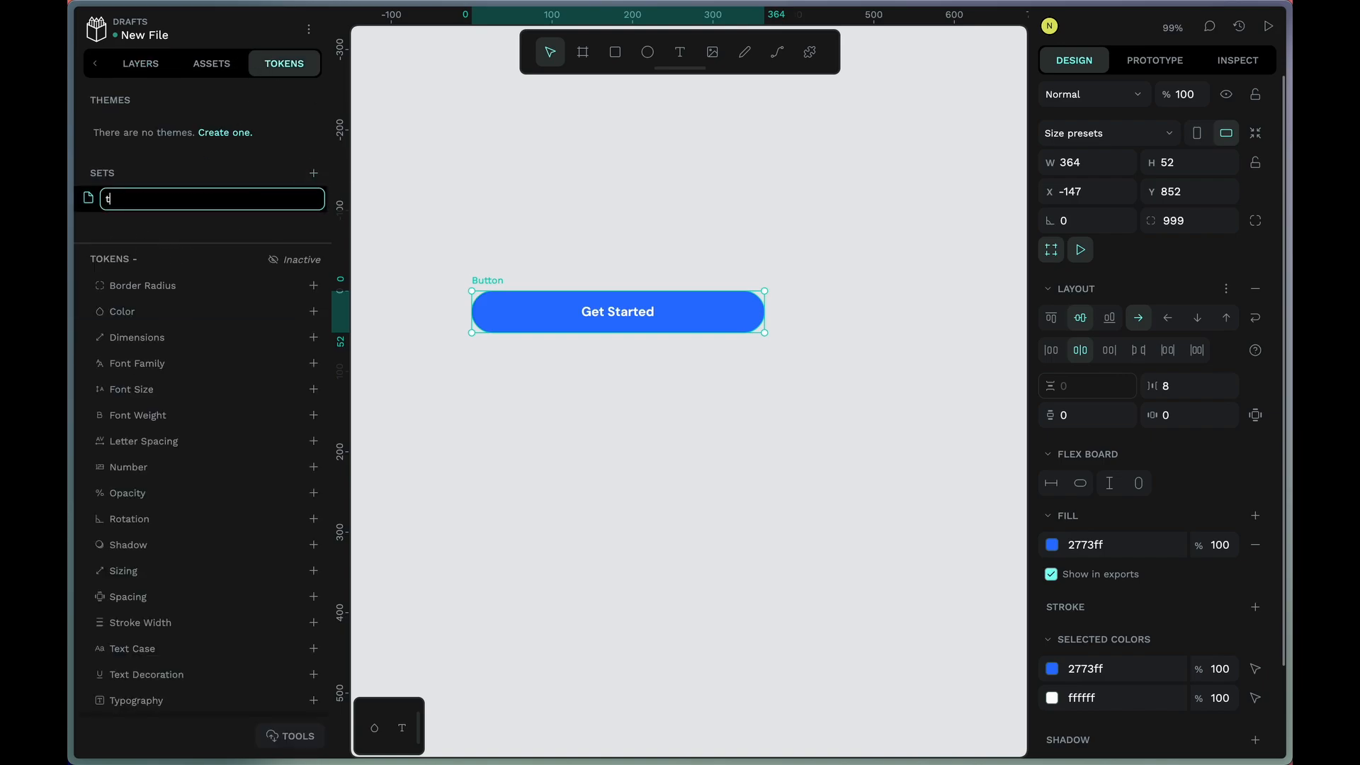
{"action": "type", "text": "heme"}
{"action": "key", "text": "Return"}
- Create a color token named accent in the theme set, using the button's fill value 2773ff
{"action": "left_click", "coordinate": [1114, 544]}
{"action": "key", "text": "super+c"}
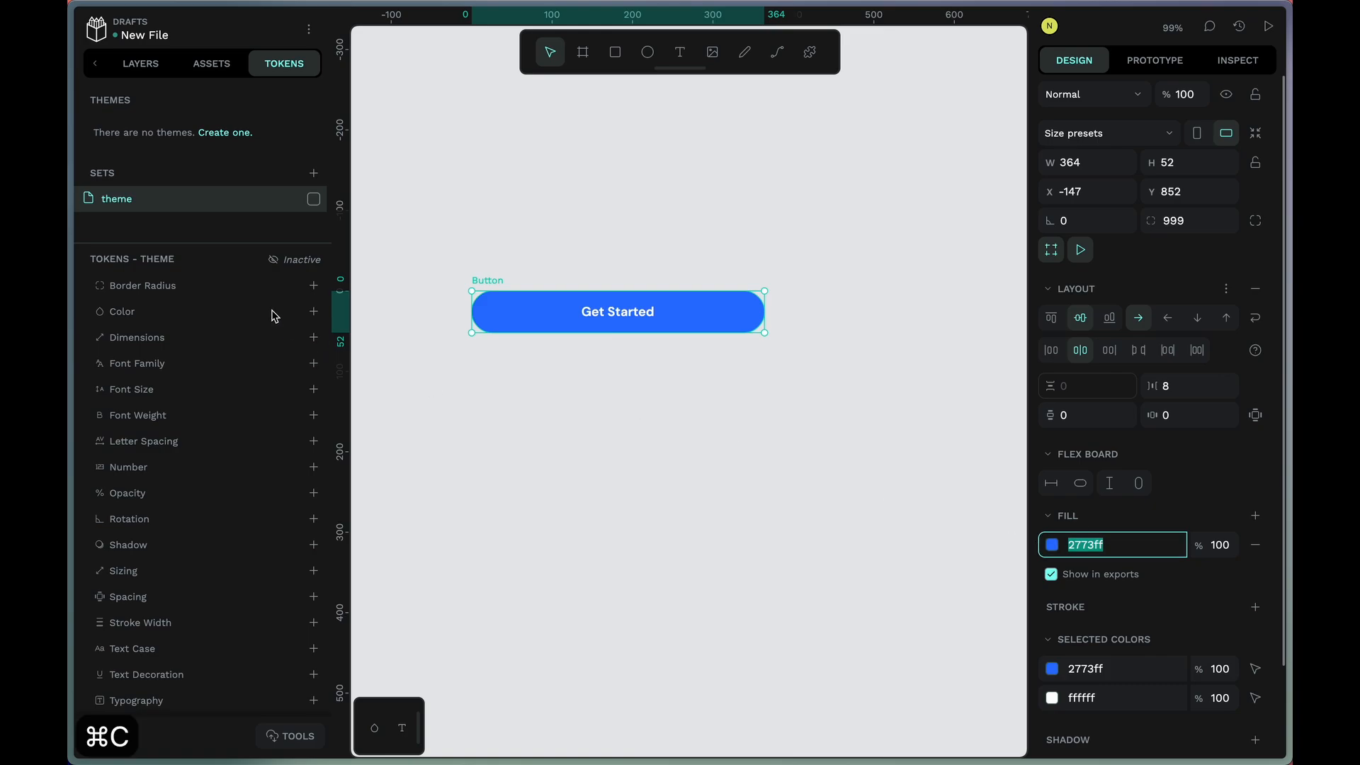
{"action": "left_click", "coordinate": [314, 313]}
{"action": "type", "text": "a"}
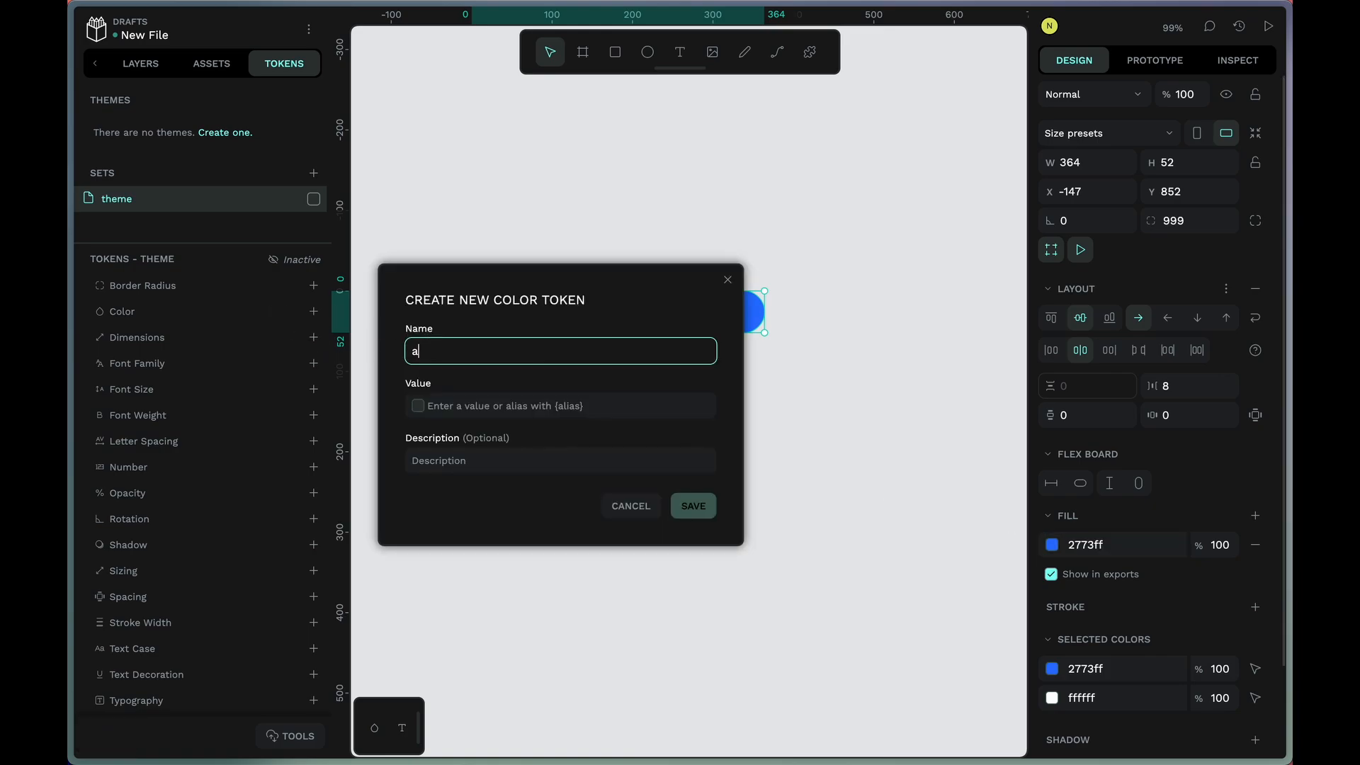
{"action": "type", "text": "ccent"}
{"action": "left_click", "coordinate": [454, 401]}
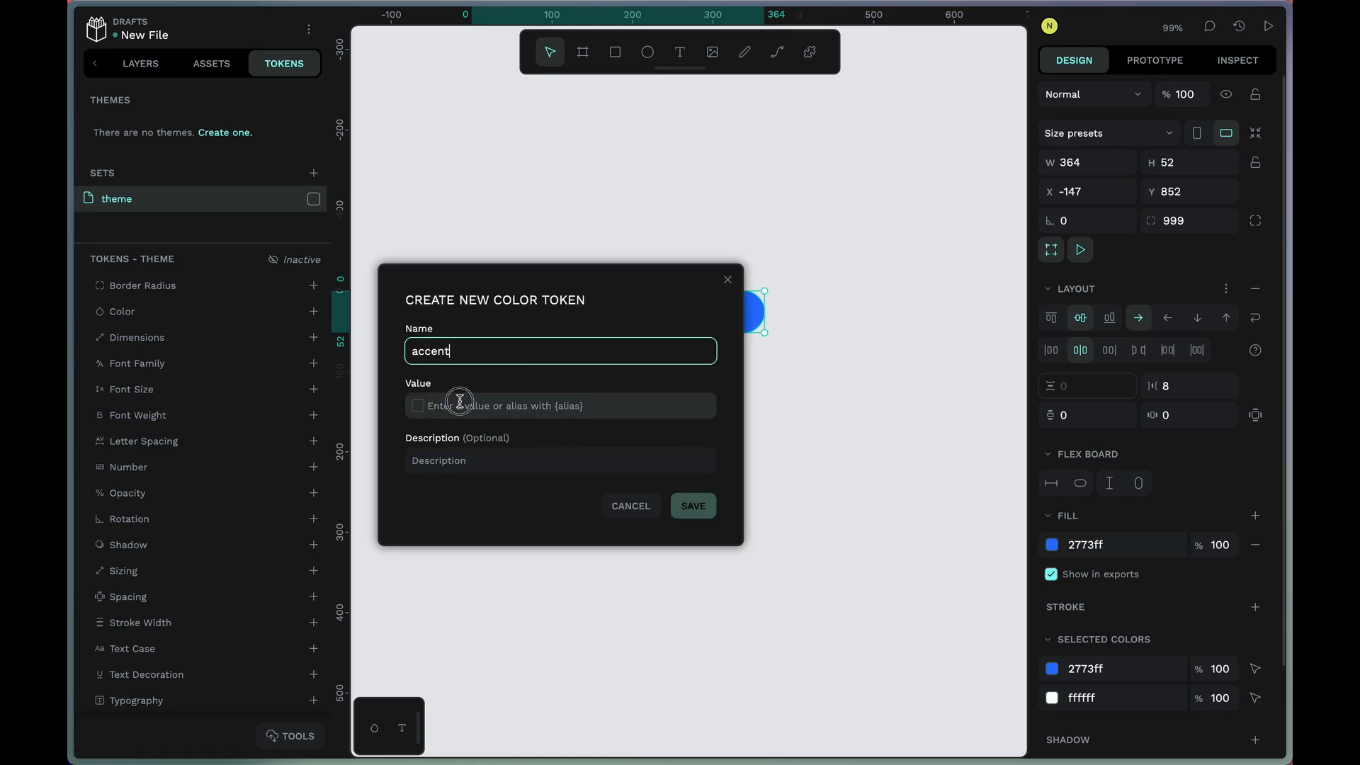
{"action": "key", "text": "super+v"}
{"action": "left_click", "coordinate": [705, 528]}
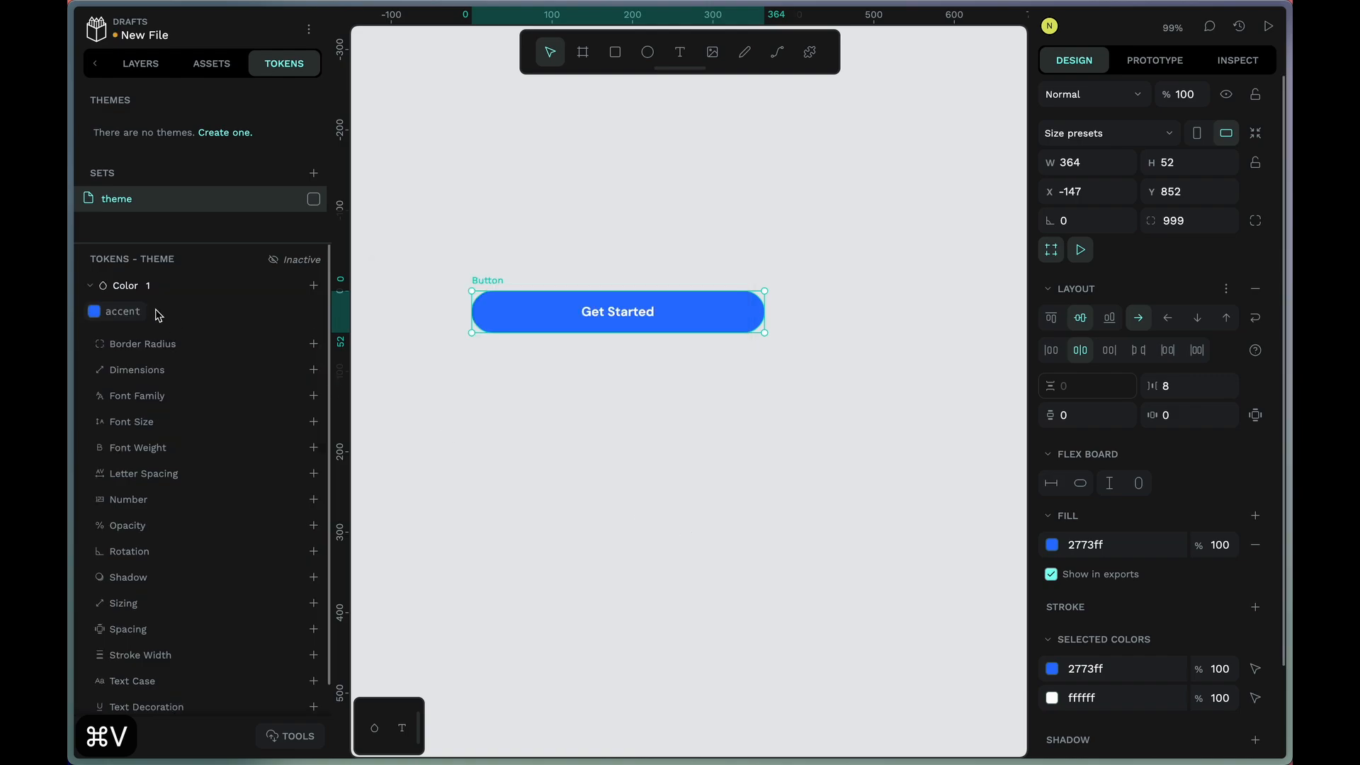
- Activate the theme set and add a dark color token named fg with the value rgb(24, 24, 24)
{"action": "left_click", "coordinate": [314, 200]}
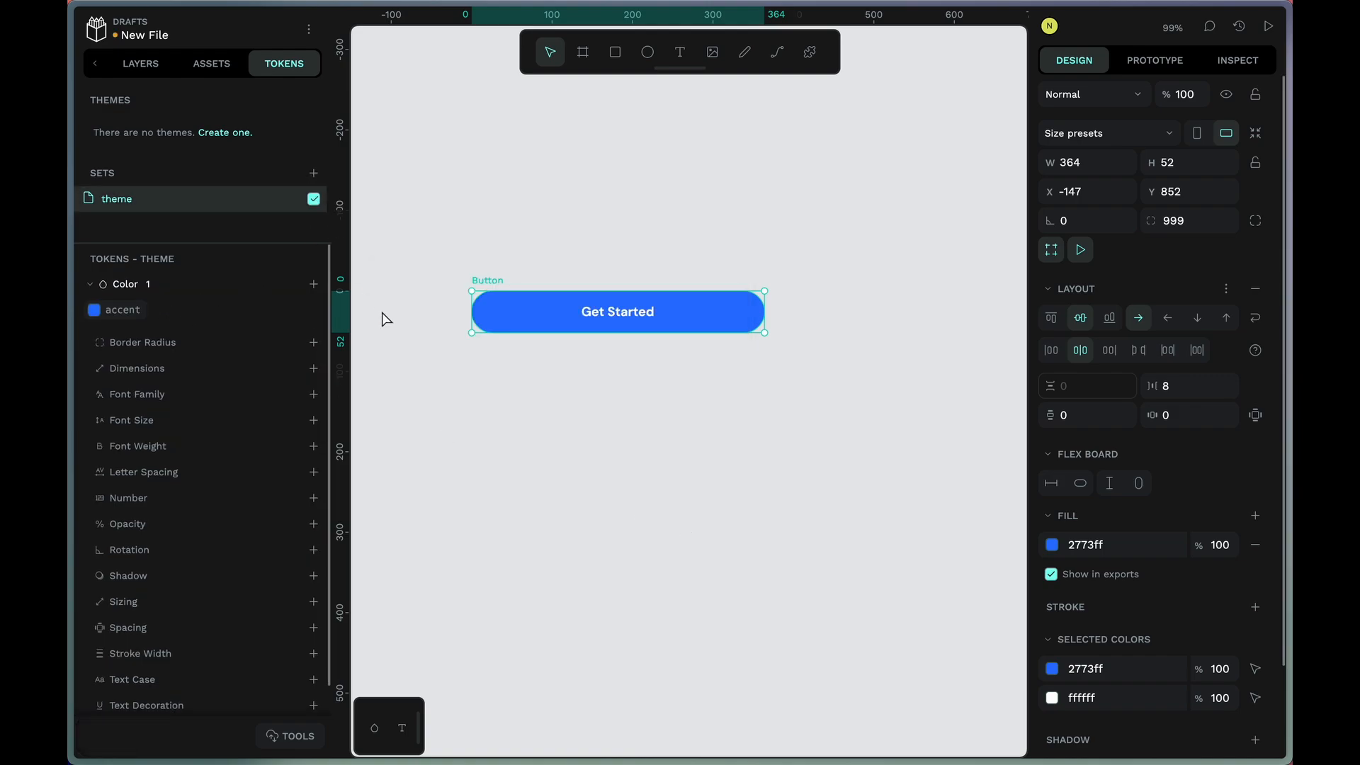
{"action": "left_click", "coordinate": [314, 284]}
{"action": "type", "text": "fg"}
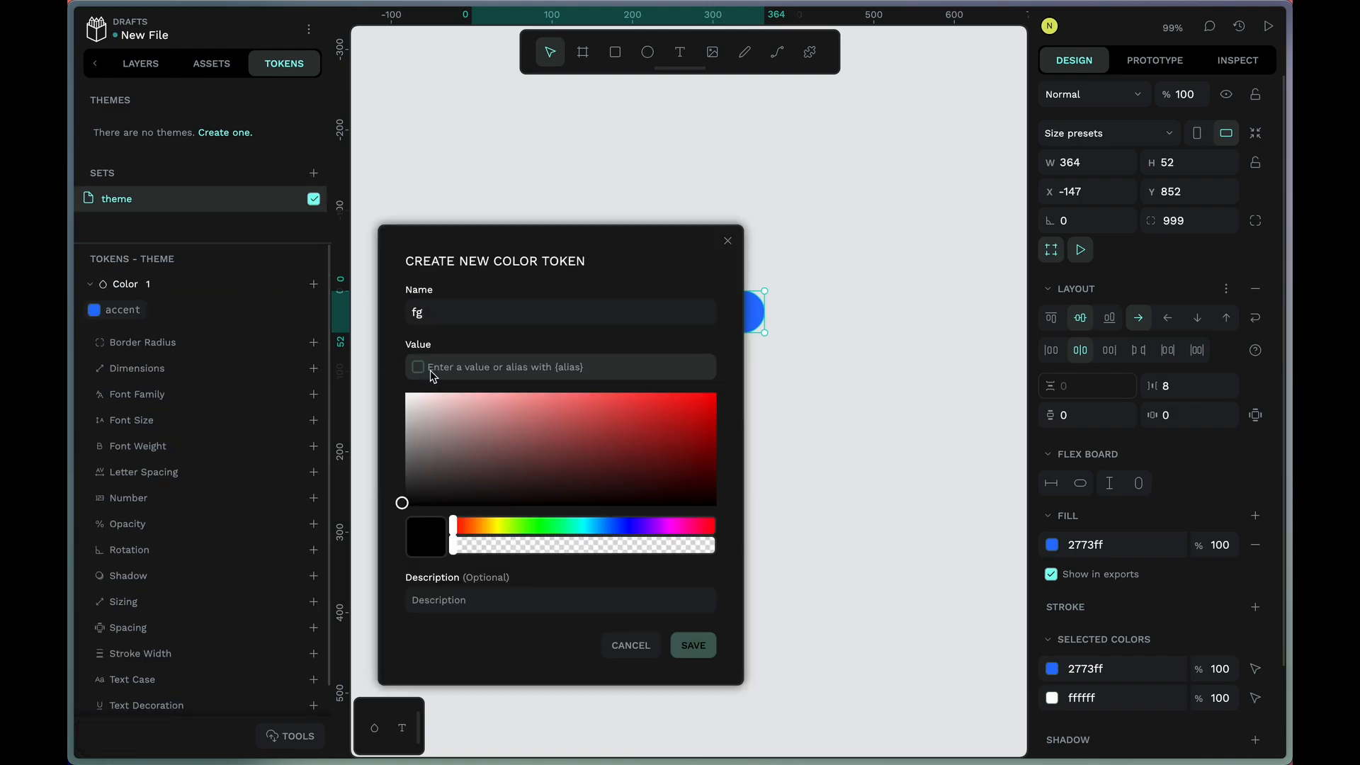
{"action": "left_click_drag", "start_coordinate": [418, 469], "coordinate": [396, 491]}
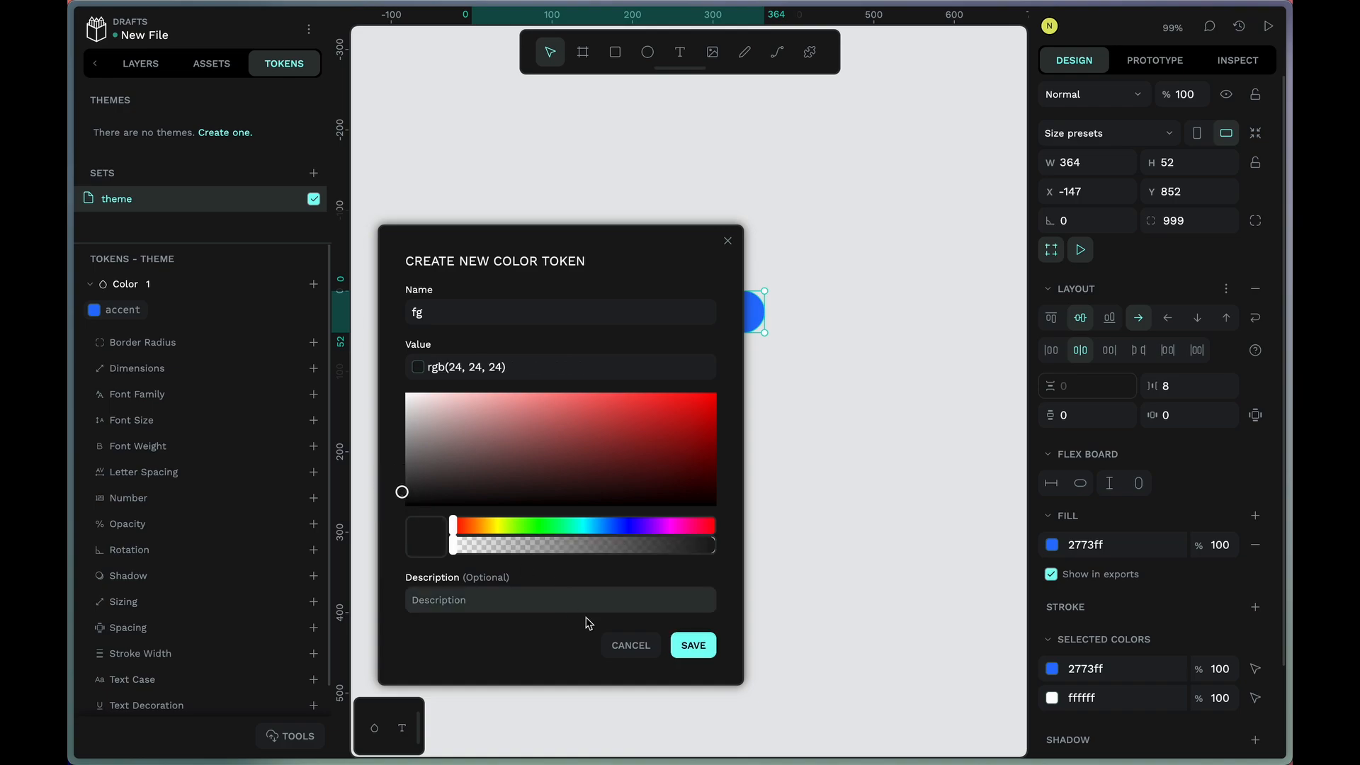
{"action": "left_click", "coordinate": [688, 655]}
- Add a white color token named fg-light with the value rgb(255, 255, 255)
{"action": "left_click", "coordinate": [313, 284]}
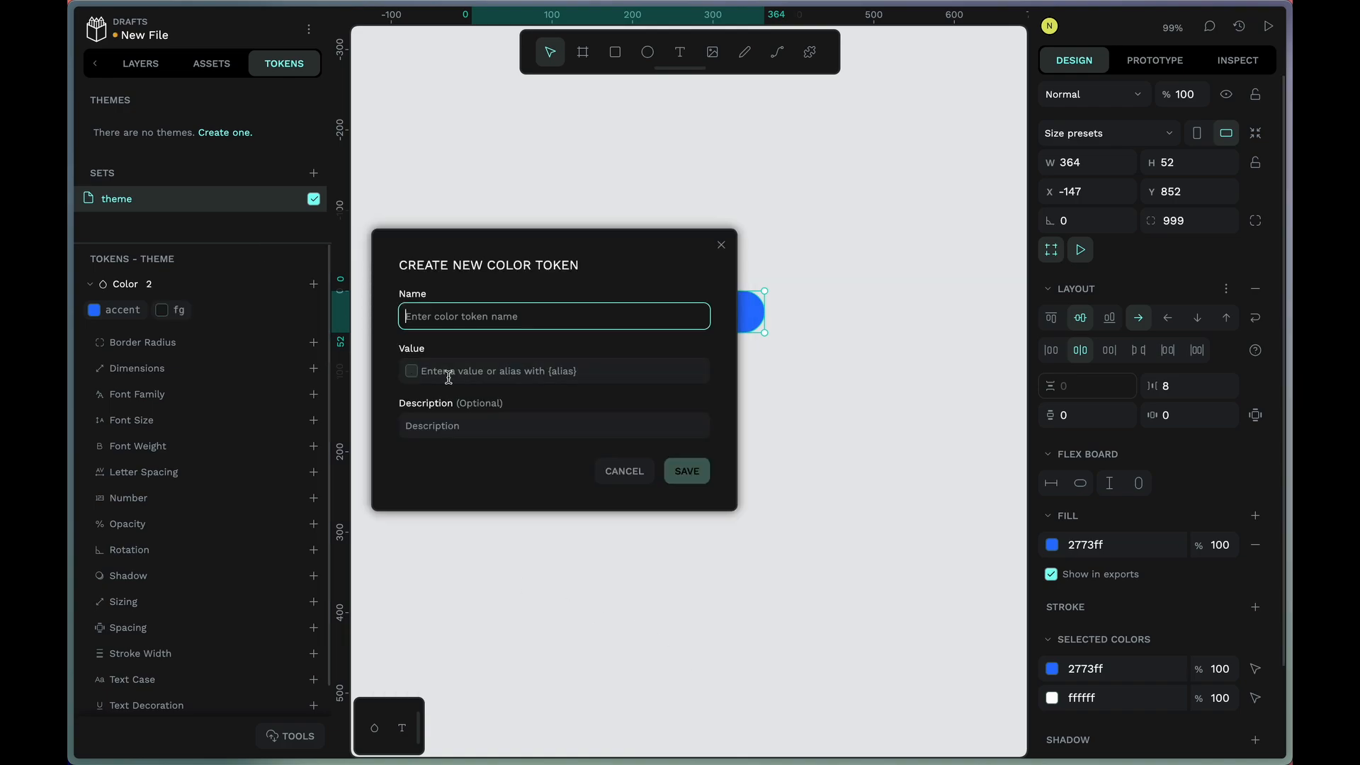
{"action": "type", "text": "fg-light"}
{"action": "left_click", "coordinate": [448, 370]}
{"action": "left_click_drag", "start_coordinate": [474, 422], "coordinate": [395, 392]}
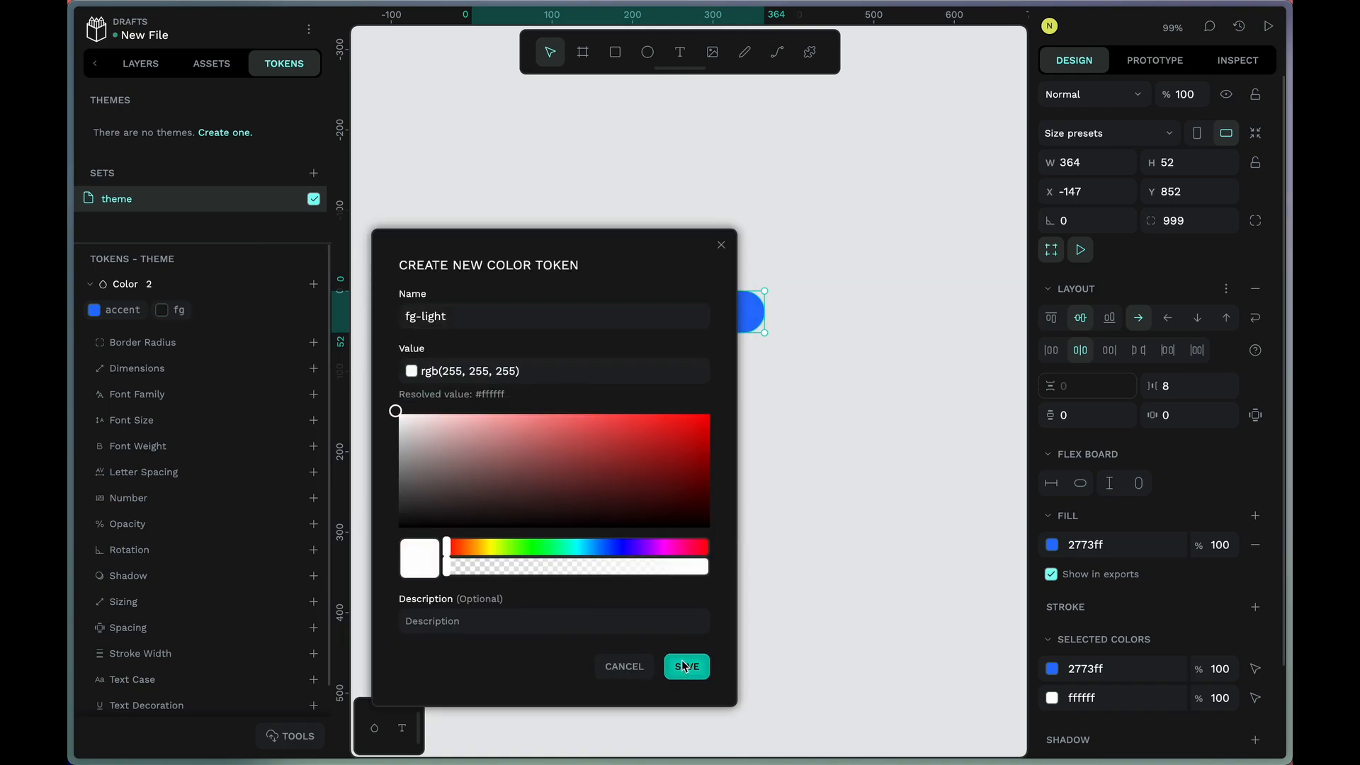
{"action": "left_click", "coordinate": [685, 666]}
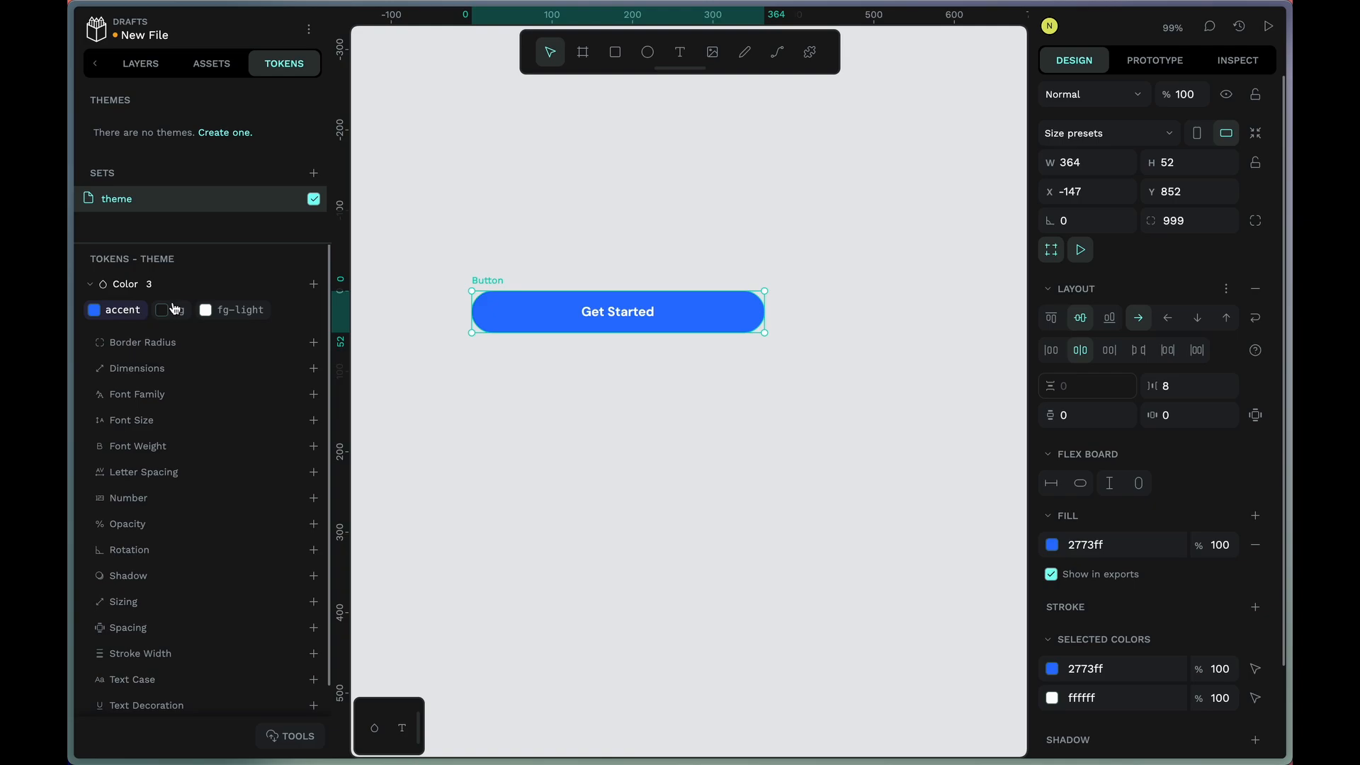
- Add a color token named accent-light based on #2773ff with reduced opacity
{"action": "left_click", "coordinate": [313, 284]}
{"action": "type", "text": "accent-light"}
{"action": "key", "text": "Tab"}
{"action": "key", "text": "super+v"}
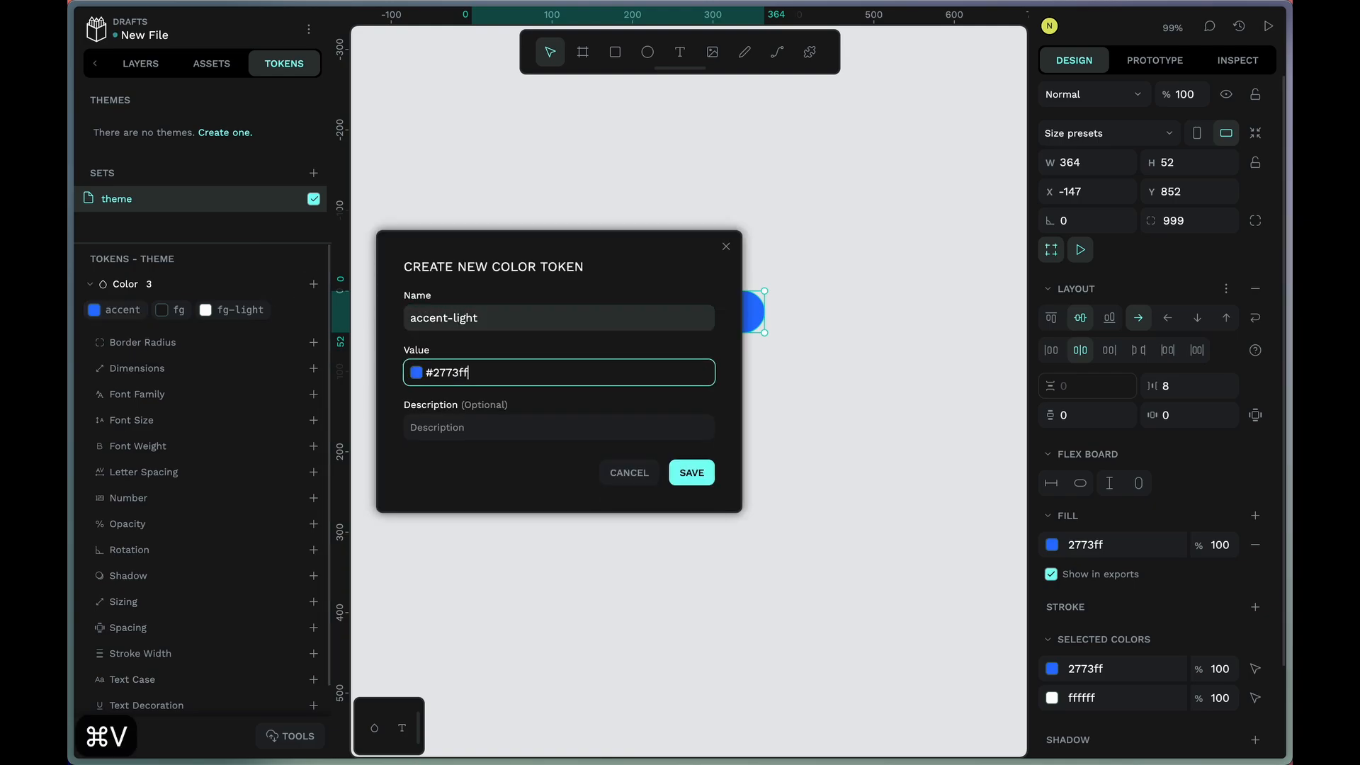
{"action": "left_click", "coordinate": [416, 372]}
{"action": "left_click_drag", "start_coordinate": [559, 566], "coordinate": [522, 565]}
{"action": "left_click", "coordinate": [691, 665]}
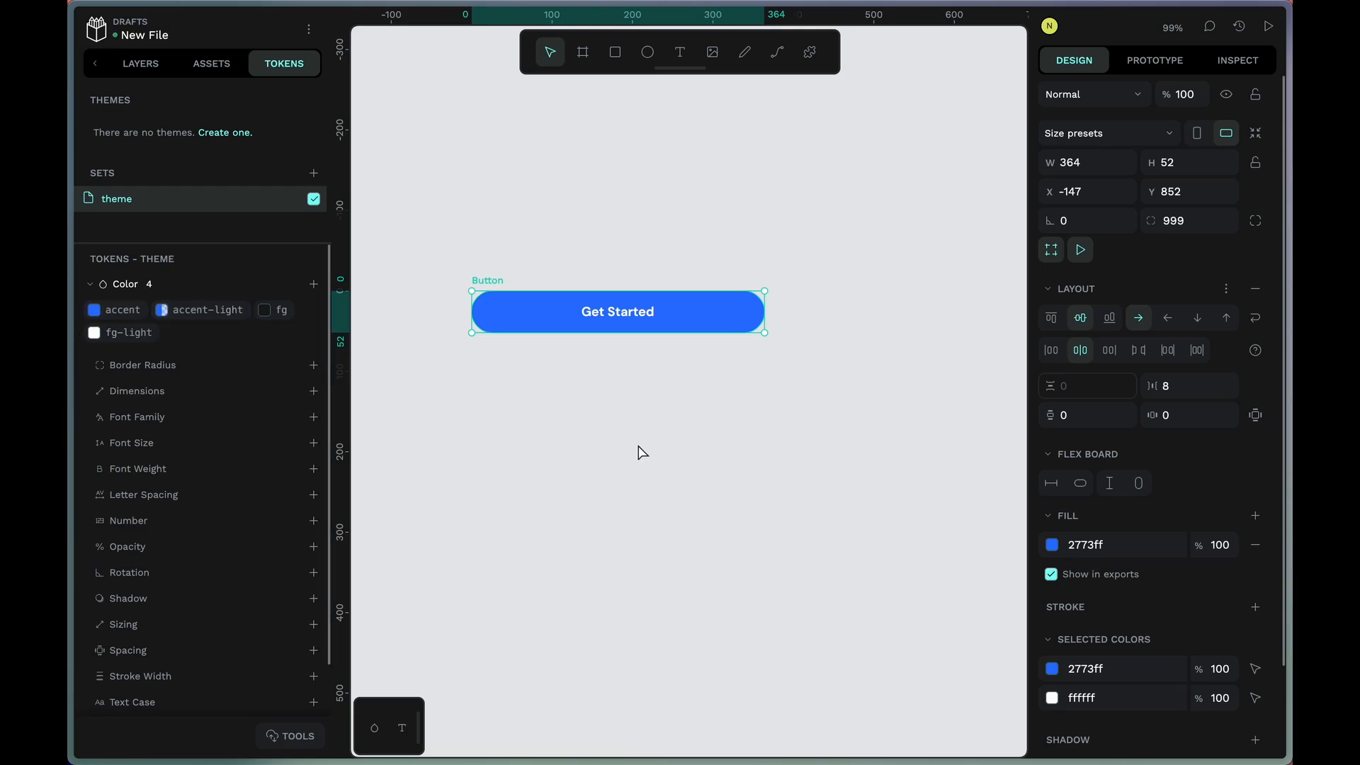
- Apply the accent color token to the Button board's fill
{"action": "left_click", "coordinate": [510, 346]}
{"action": "left_click", "coordinate": [492, 285]}
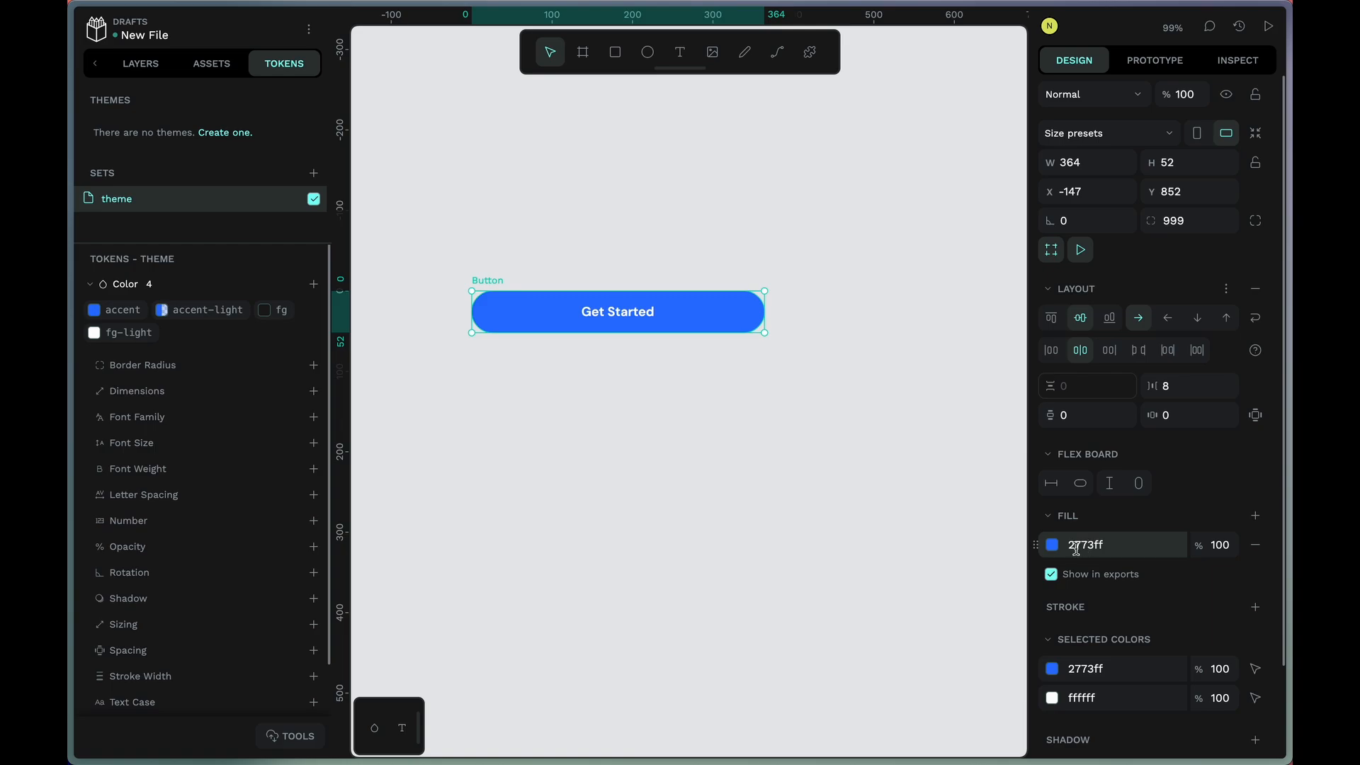
{"action": "left_click", "coordinate": [1052, 546]}
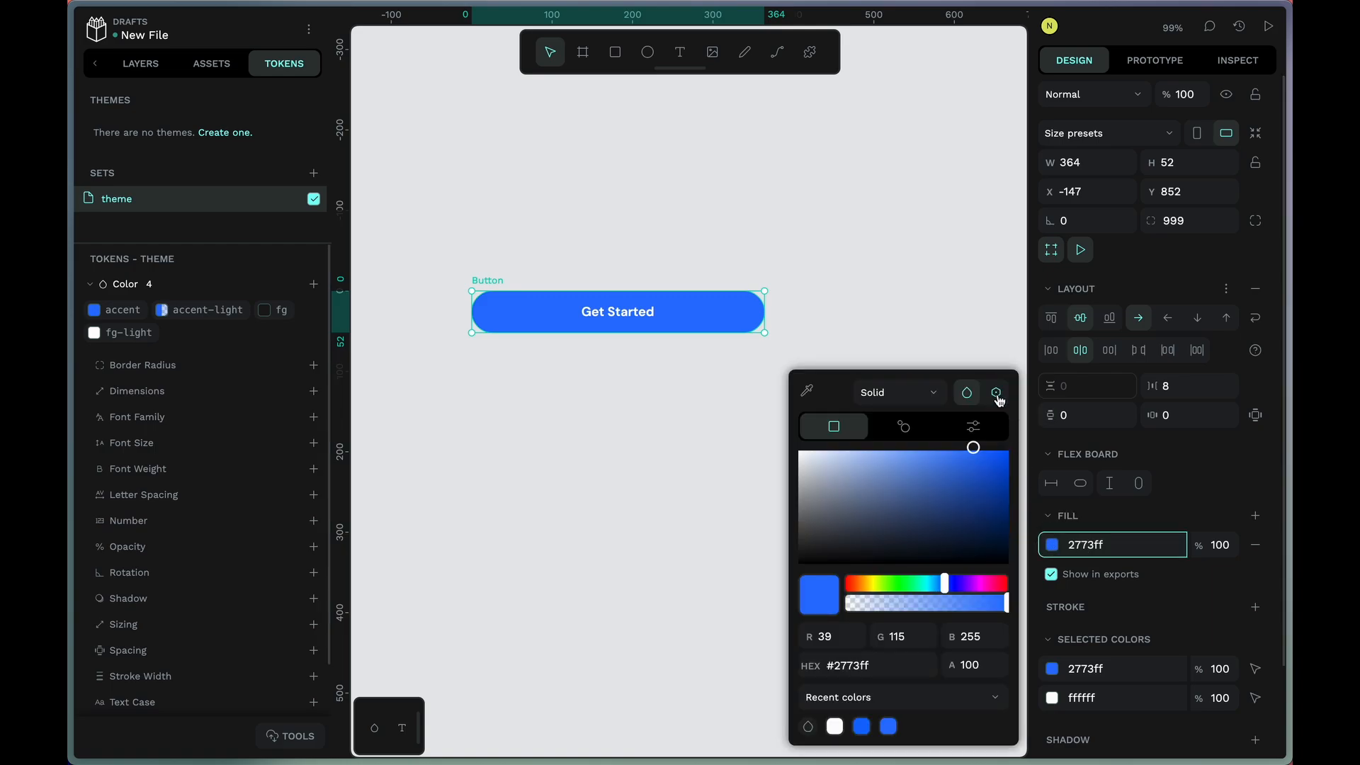
{"action": "left_click", "coordinate": [996, 396]}
{"action": "left_click", "coordinate": [822, 655]}
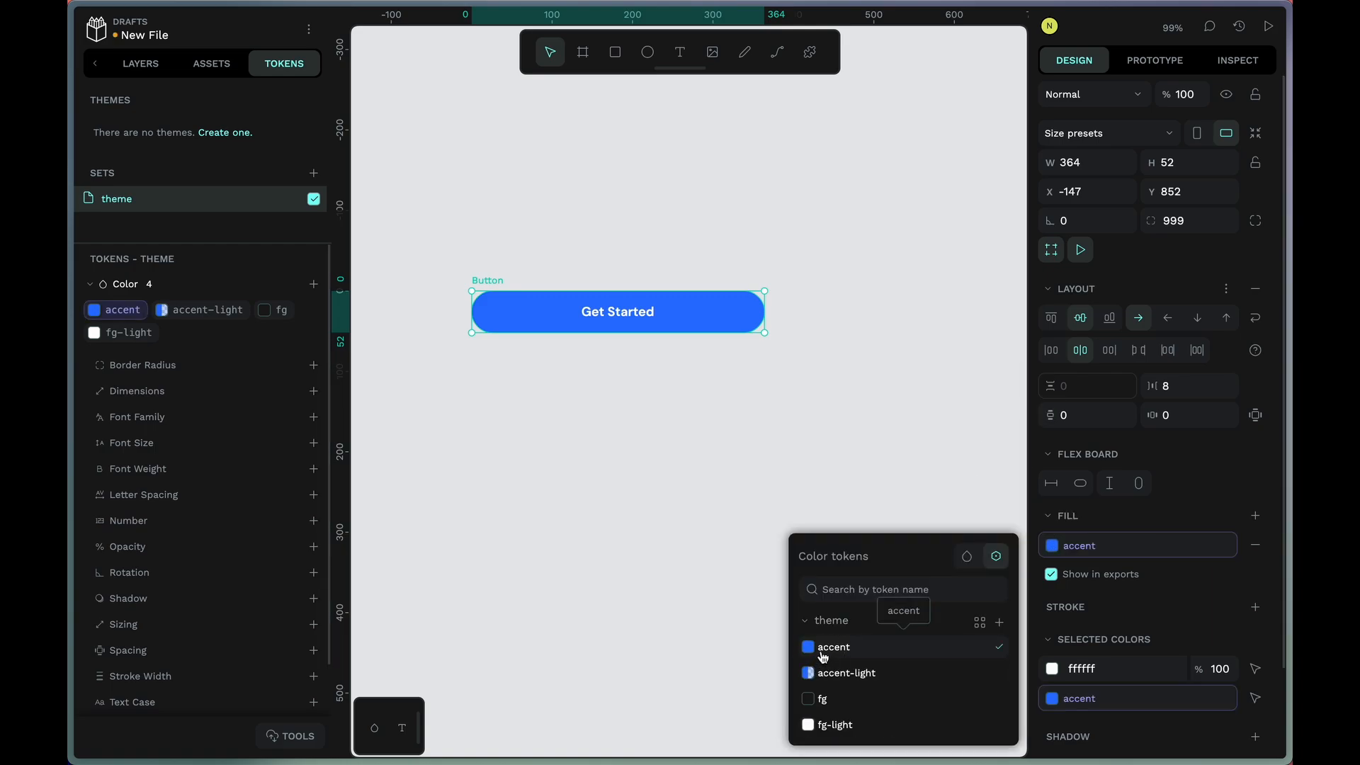
- Apply the fg-light color token to the fill of the Get Started text
{"action": "left_click", "coordinate": [601, 309]}
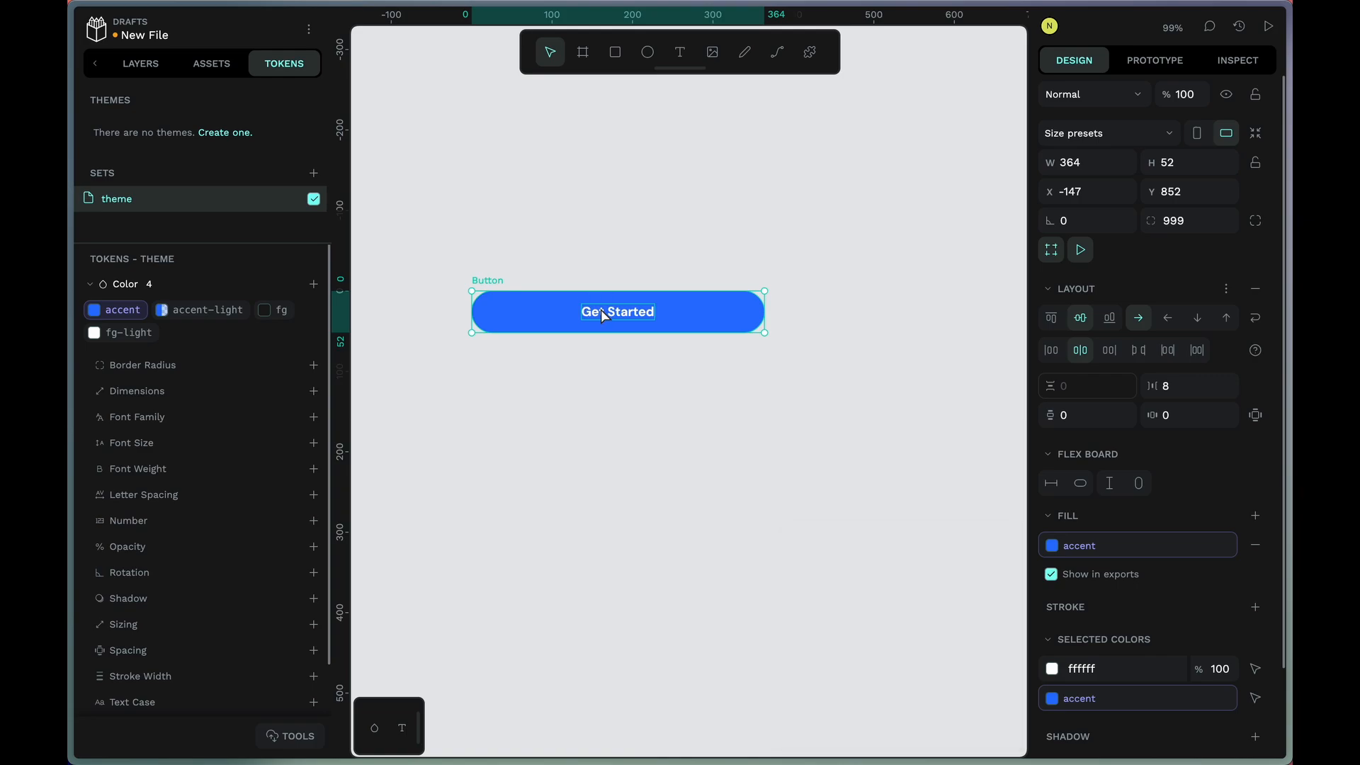
{"action": "left_click", "coordinate": [601, 309]}
{"action": "left_click", "coordinate": [1052, 623]}
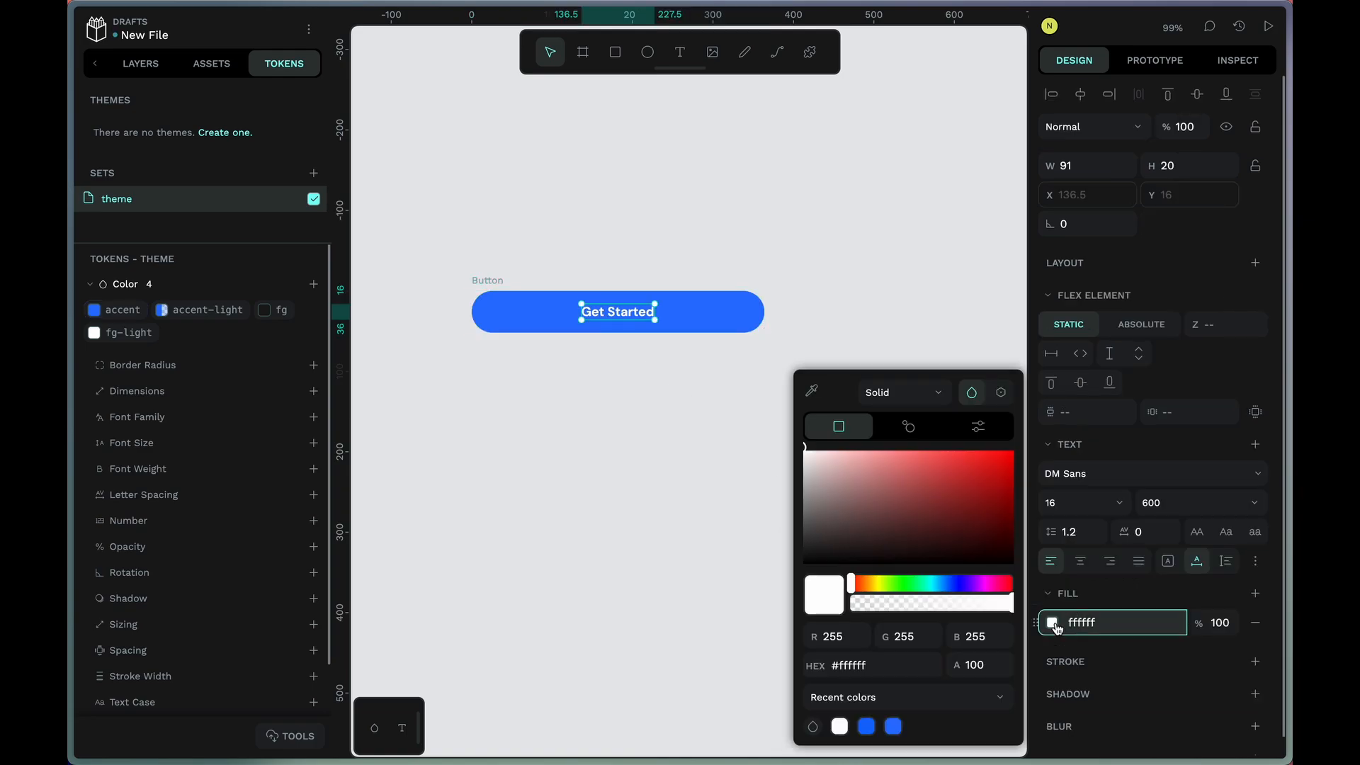
{"action": "left_click", "coordinate": [1001, 393]}
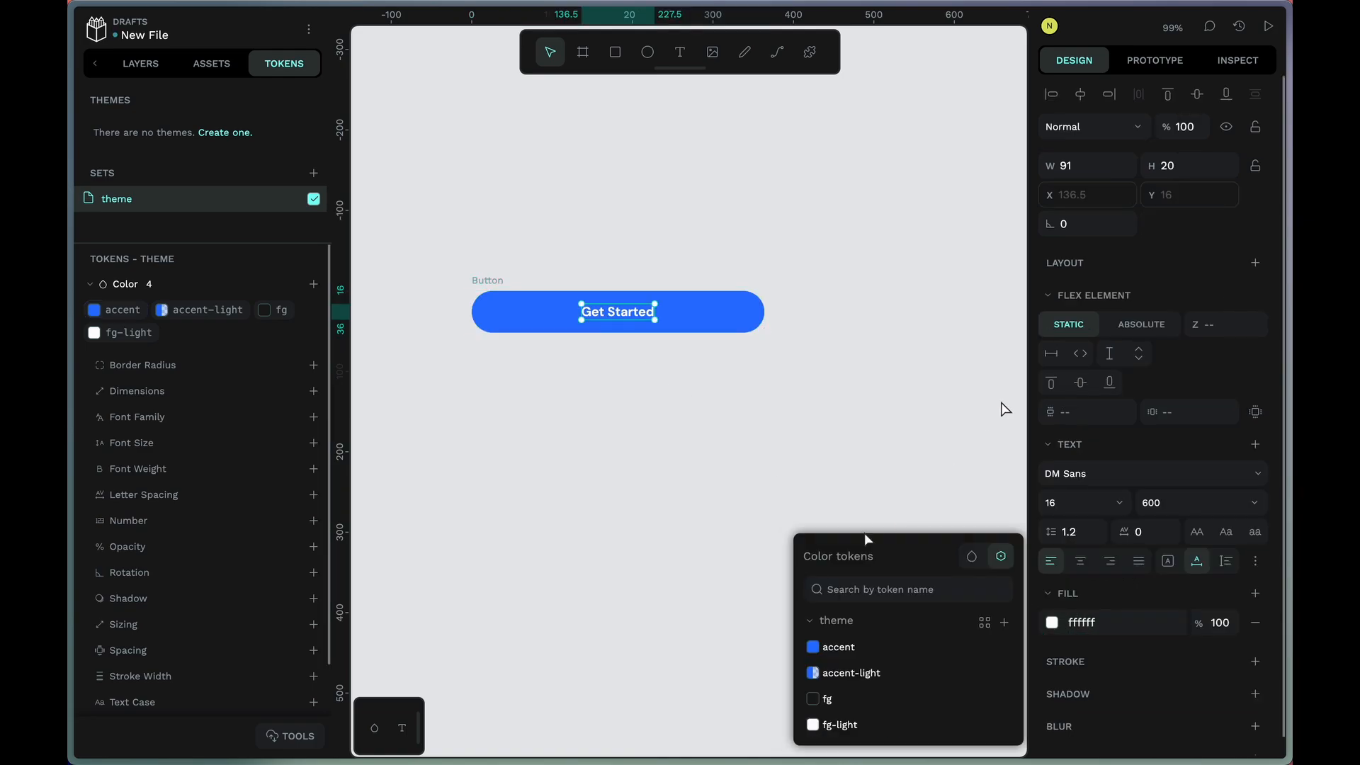
{"action": "left_click", "coordinate": [827, 735]}
{"action": "left_click", "coordinate": [656, 583]}
- Turn the Button board into a reusable component
{"action": "left_click", "coordinate": [145, 66]}
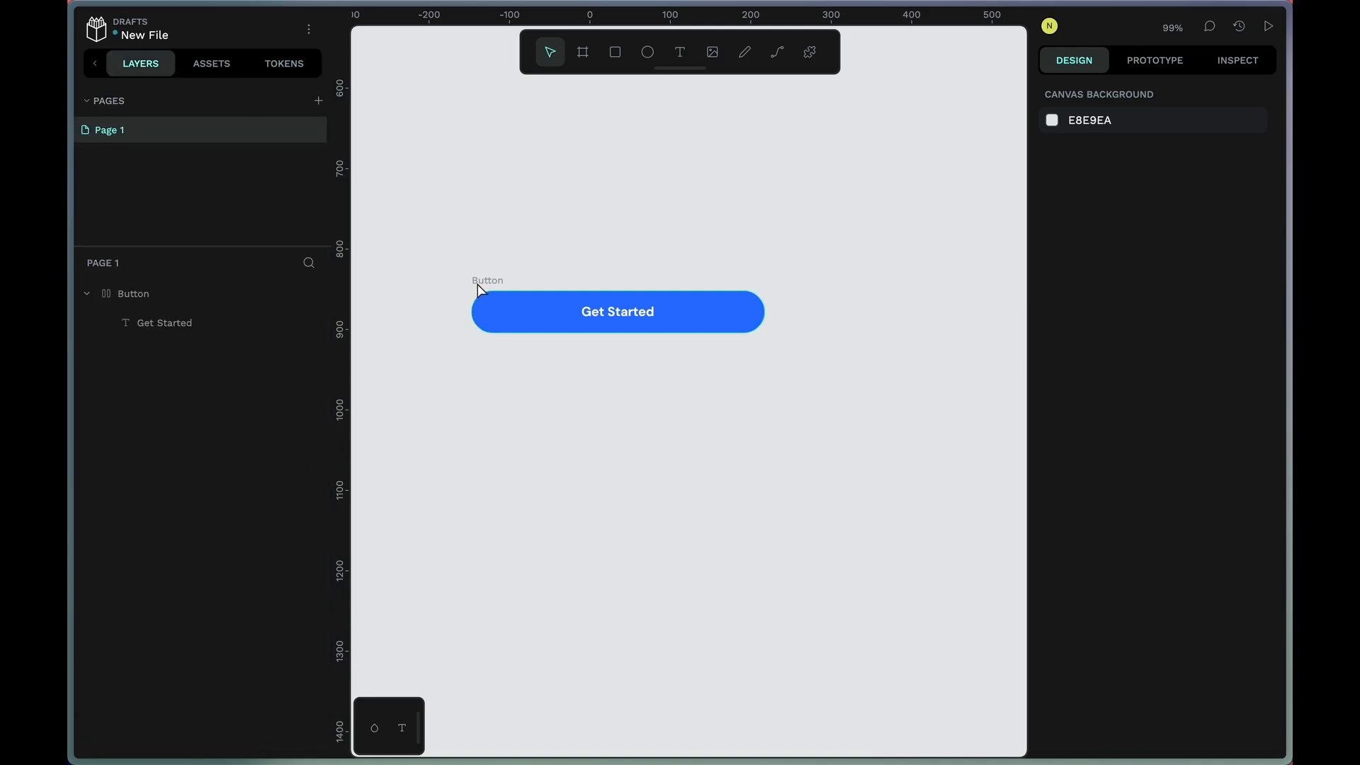
{"action": "left_click", "coordinate": [474, 279]}
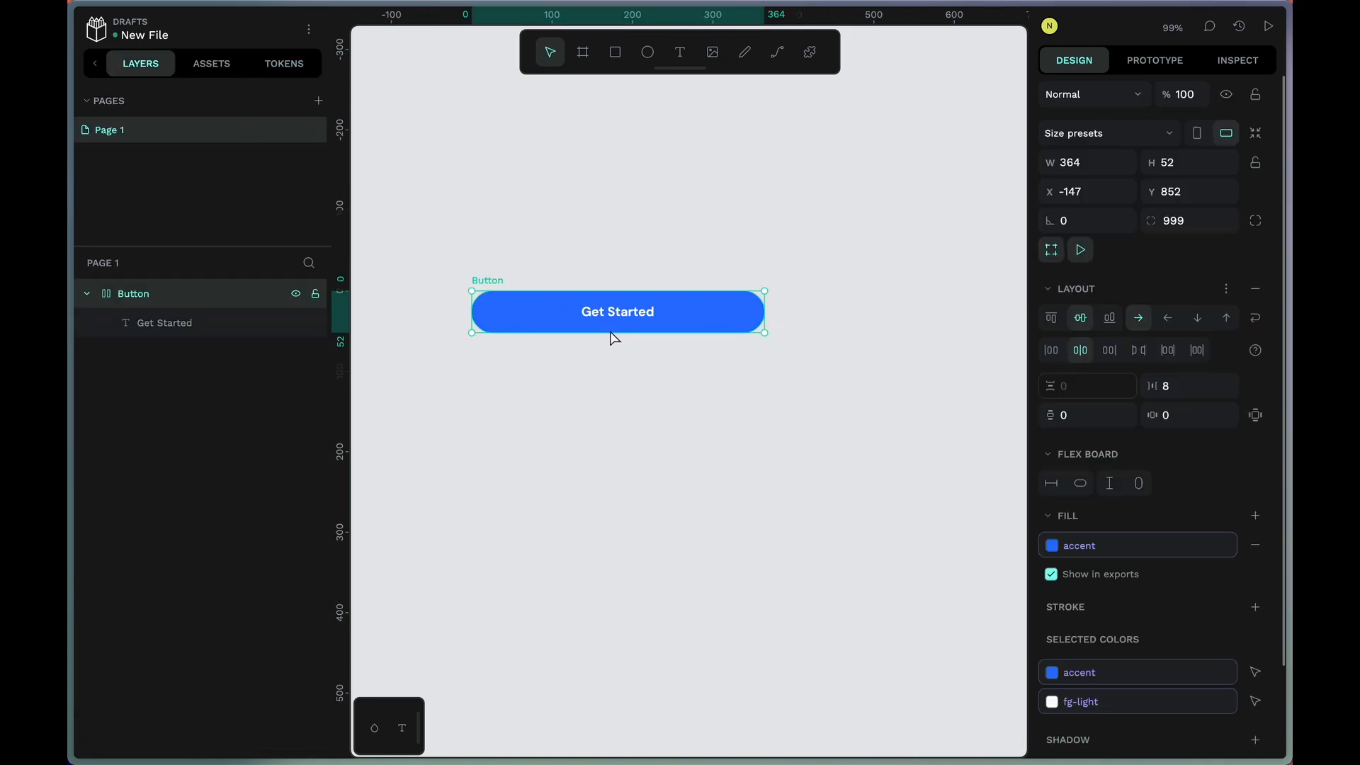
{"action": "right_click", "coordinate": [552, 324]}
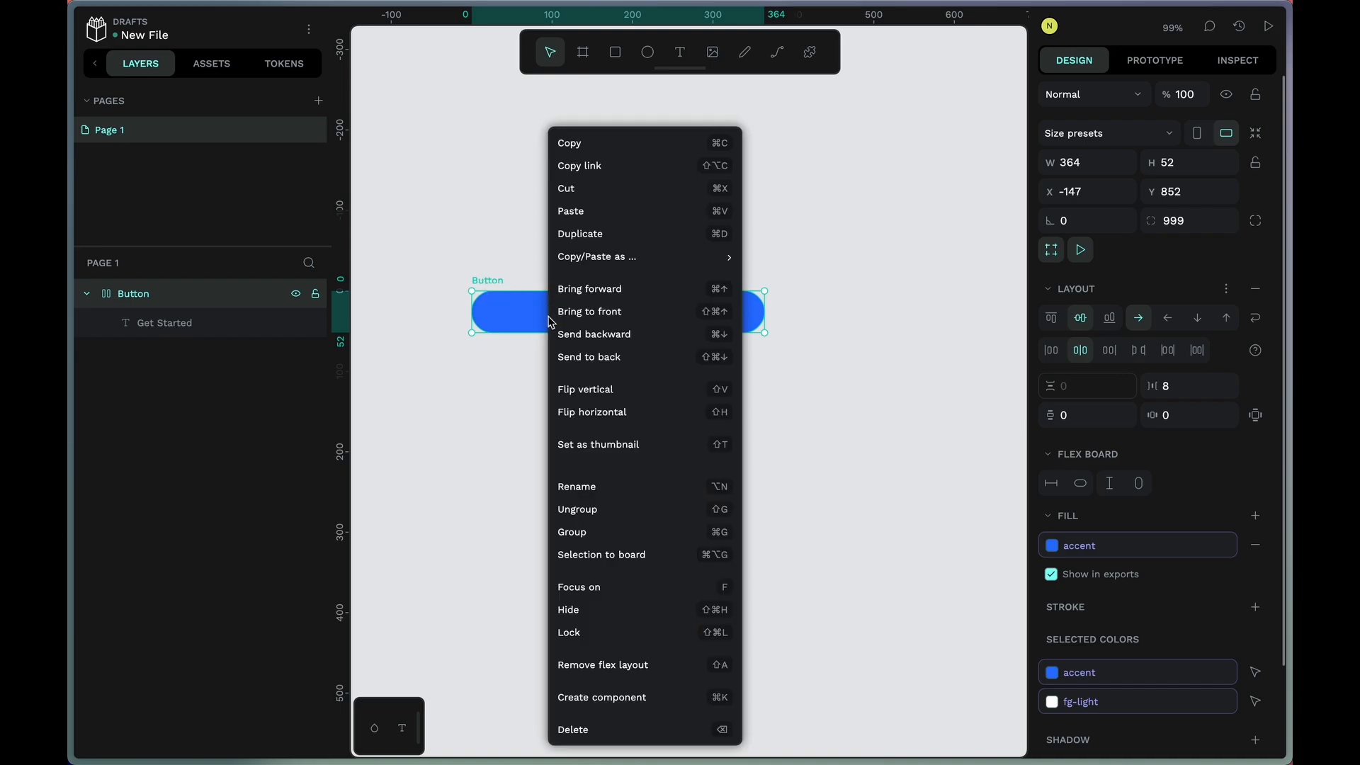
{"action": "left_click", "coordinate": [626, 698]}
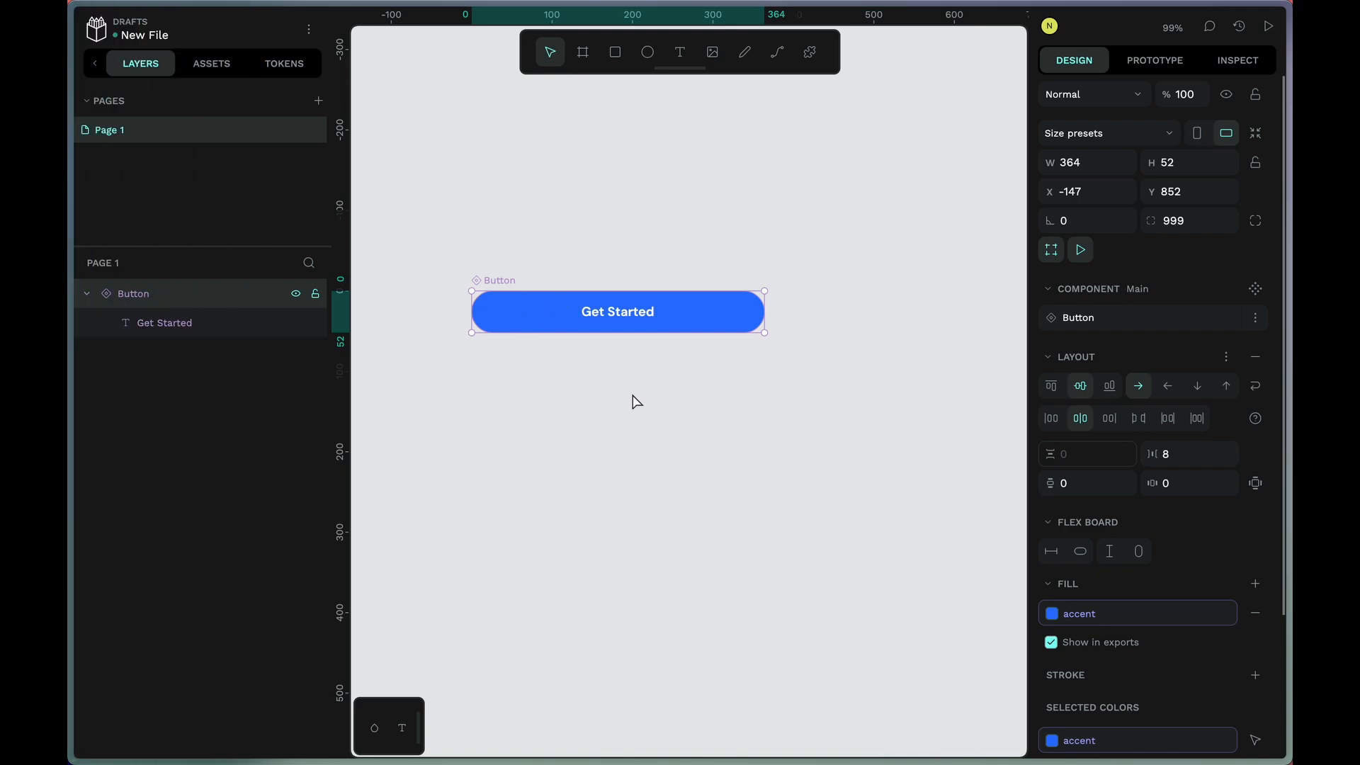
- Place a copy of the Button component from the local library on the canvas, below and to the right of the main component
{"action": "left_click", "coordinate": [208, 67]}
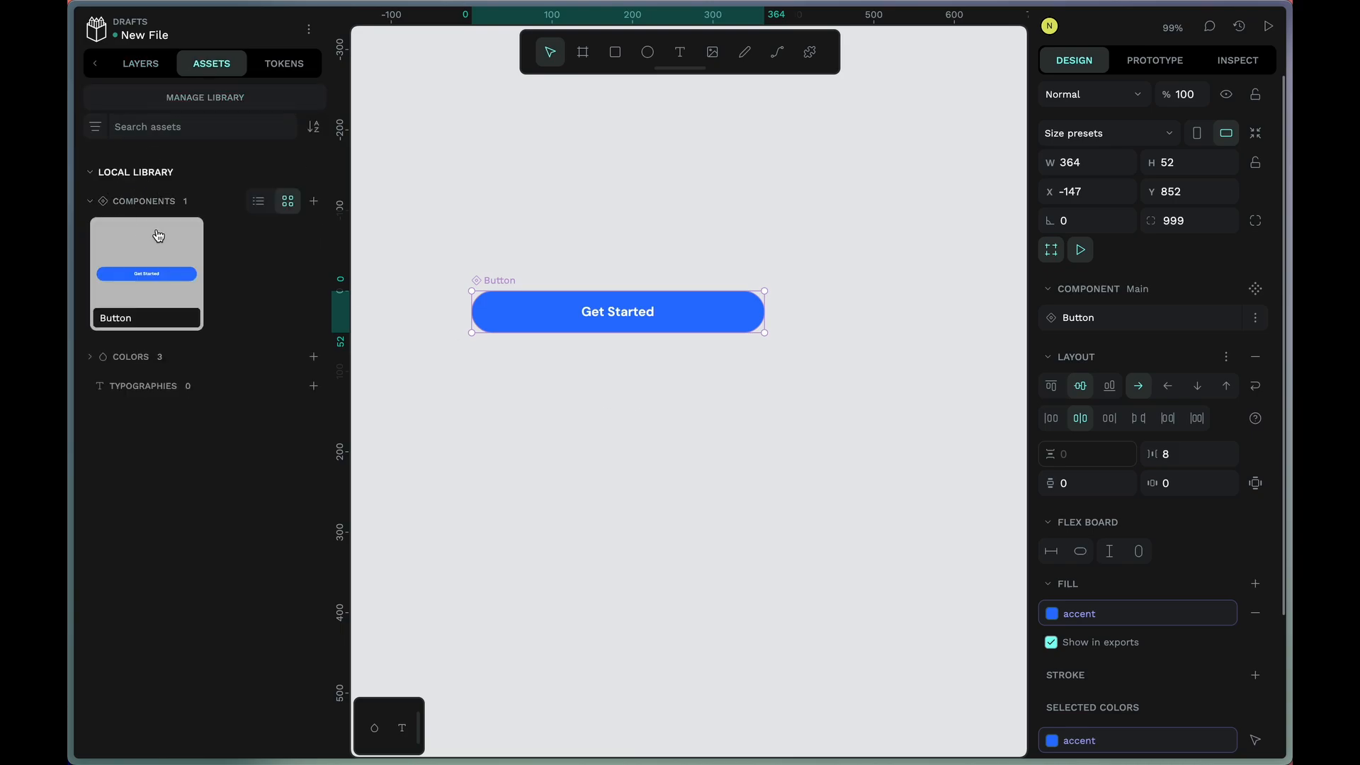
{"action": "left_click_drag", "start_coordinate": [678, 459], "coordinate": [589, 400]}
{"action": "scroll", "coordinate": [643, 433], "scroll_direction": "down", "scroll_amount": 4}
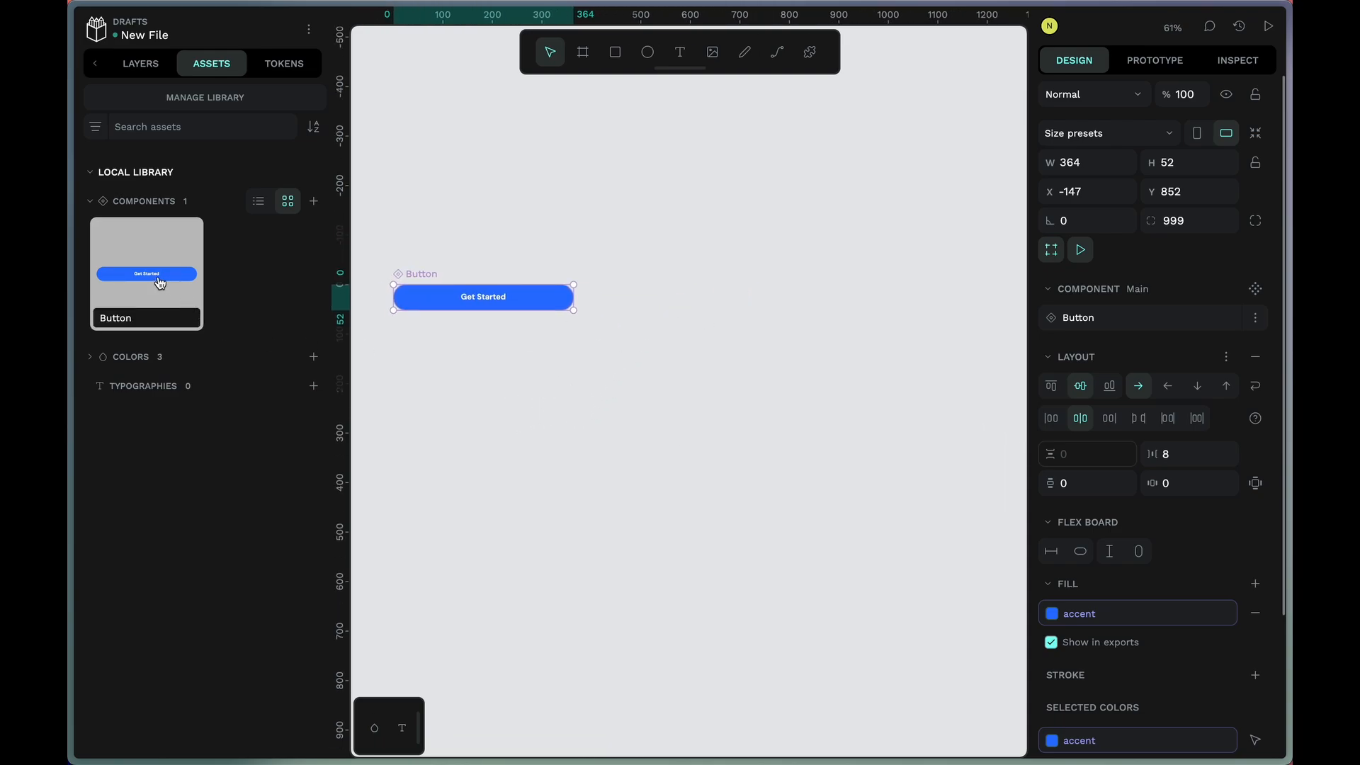
{"action": "left_click", "coordinate": [135, 272]}
{"action": "left_click_drag", "start_coordinate": [135, 273], "coordinate": [843, 466]}
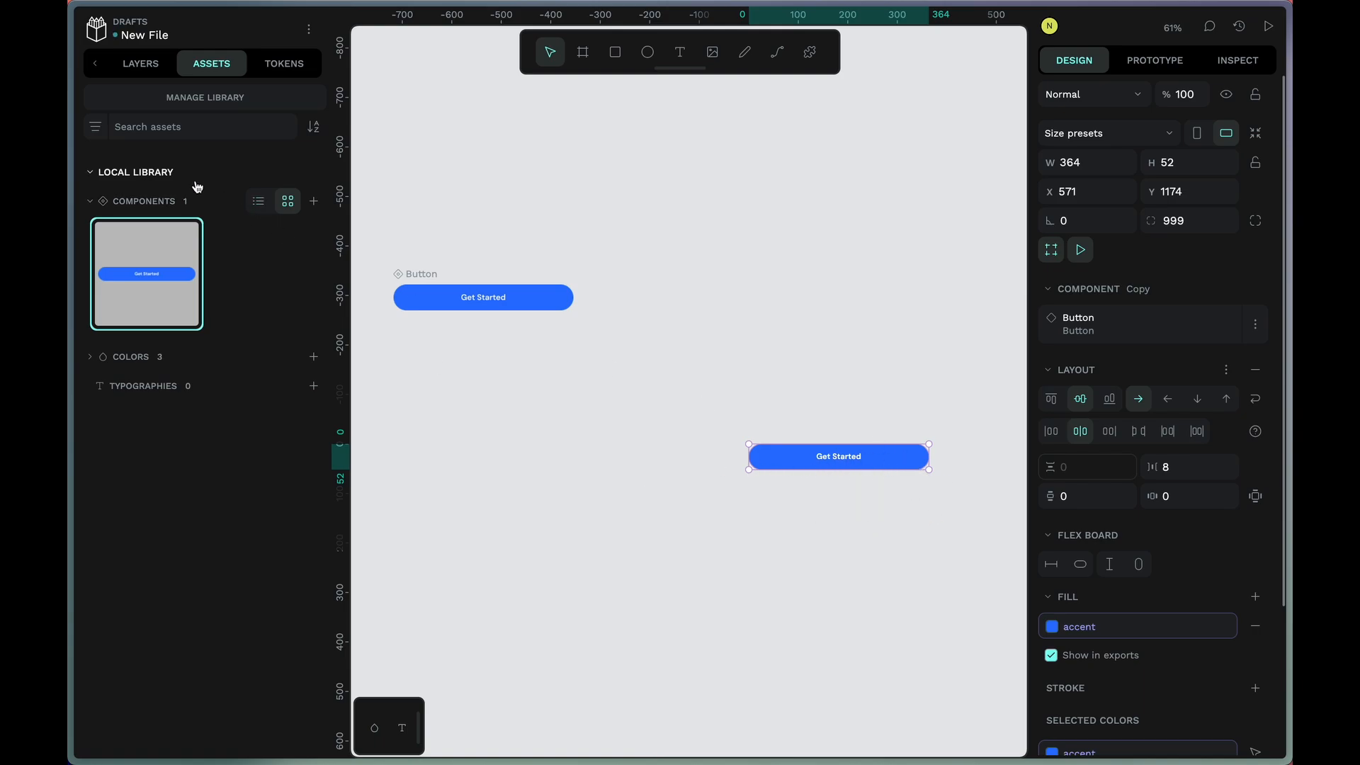
- Duplicate the Button copy twice and spread the three copies apart on the canvas
{"action": "left_click", "coordinate": [140, 62]}
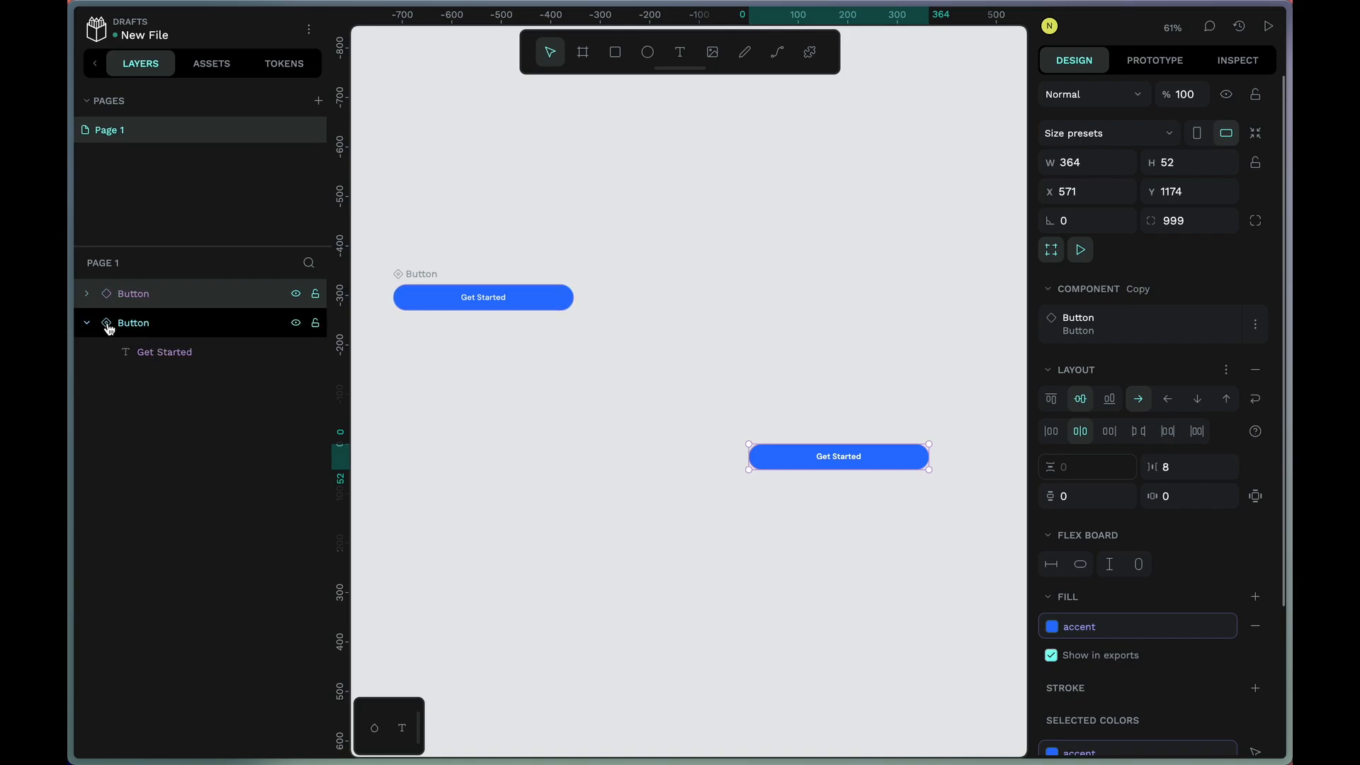
{"action": "left_click", "coordinate": [446, 434]}
{"action": "left_click", "coordinate": [473, 301]}
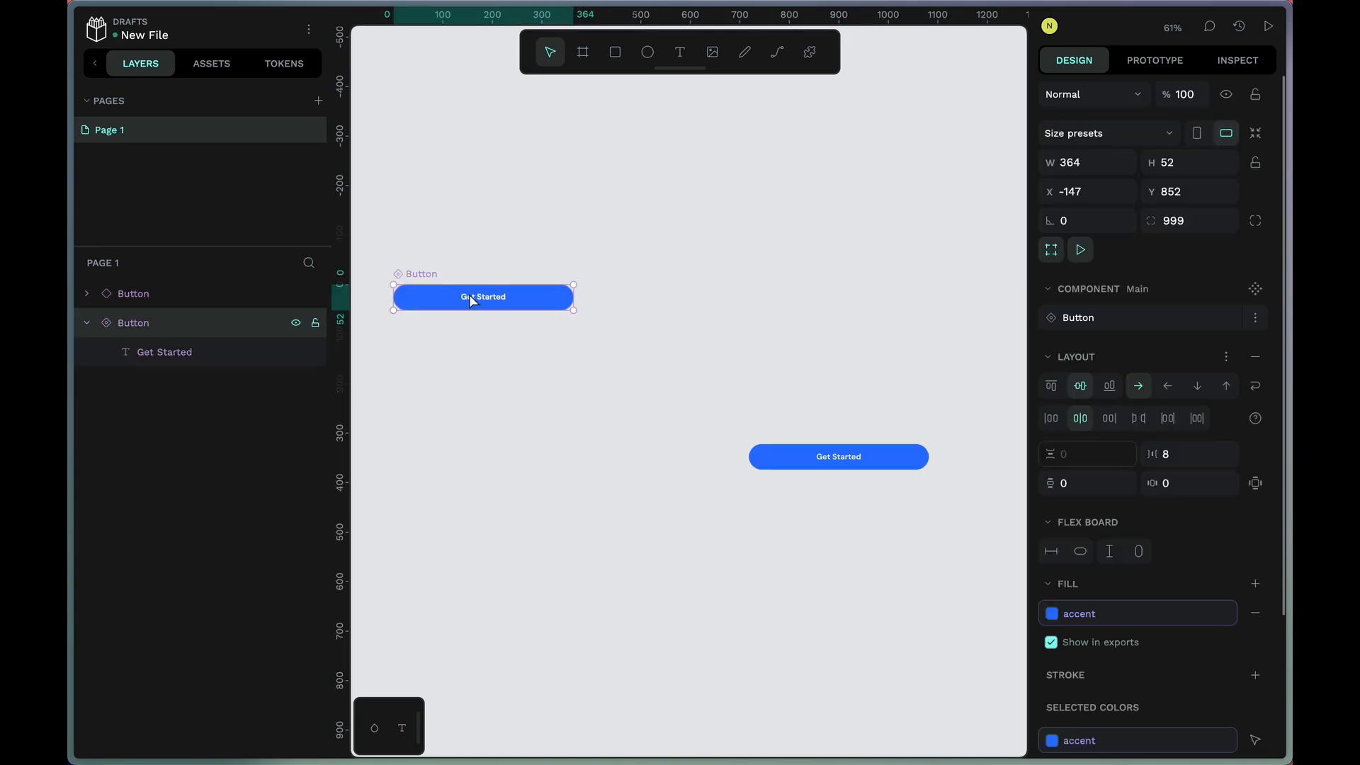
{"action": "left_click_drag", "start_coordinate": [820, 459], "coordinate": [805, 434]}
{"action": "key", "text": "super+d"}
{"action": "key", "text": "super+d"}
{"action": "left_click_drag", "start_coordinate": [805, 433], "coordinate": [798, 490]}
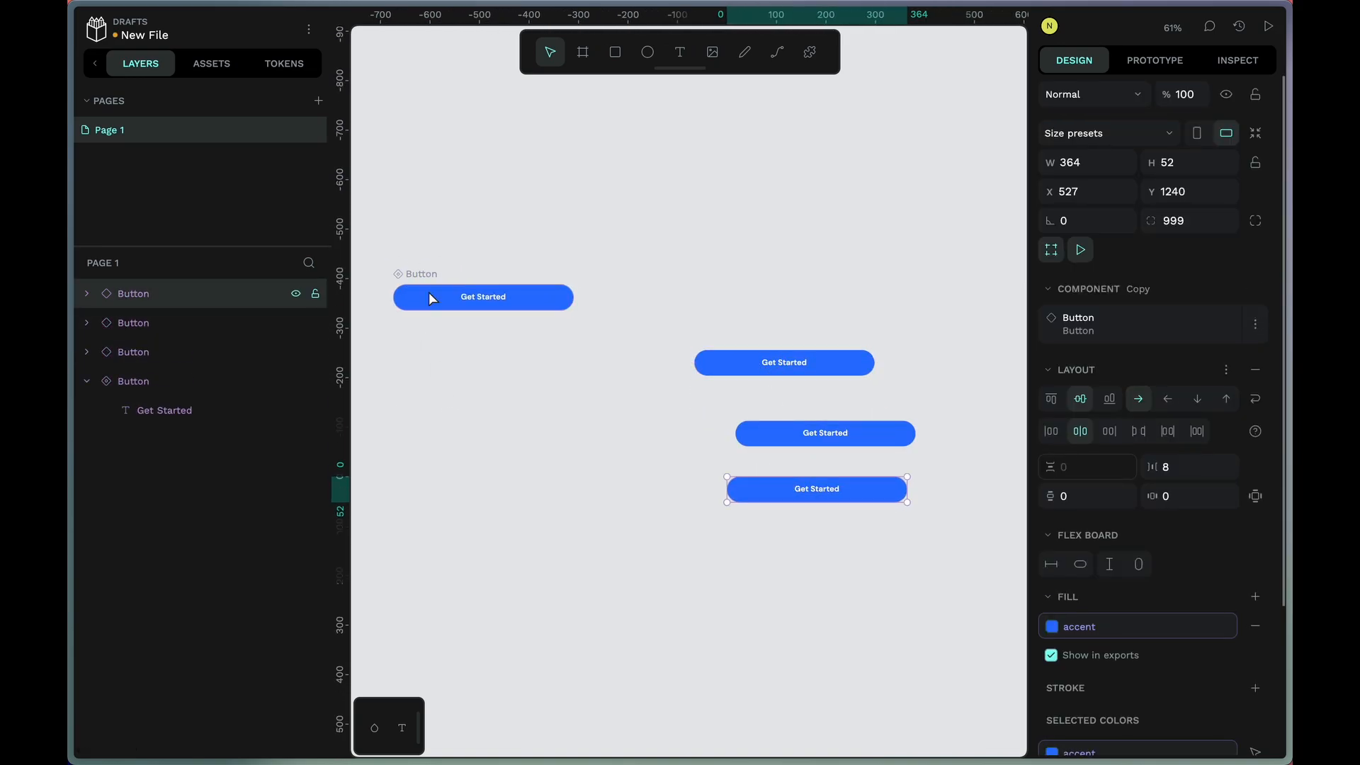
- Set the main Button component's corner radius to 0 and check the change on its copies
{"action": "left_click", "coordinate": [423, 274]}
{"action": "scroll", "coordinate": [467, 342], "scroll_direction": "up", "scroll_amount": 2}
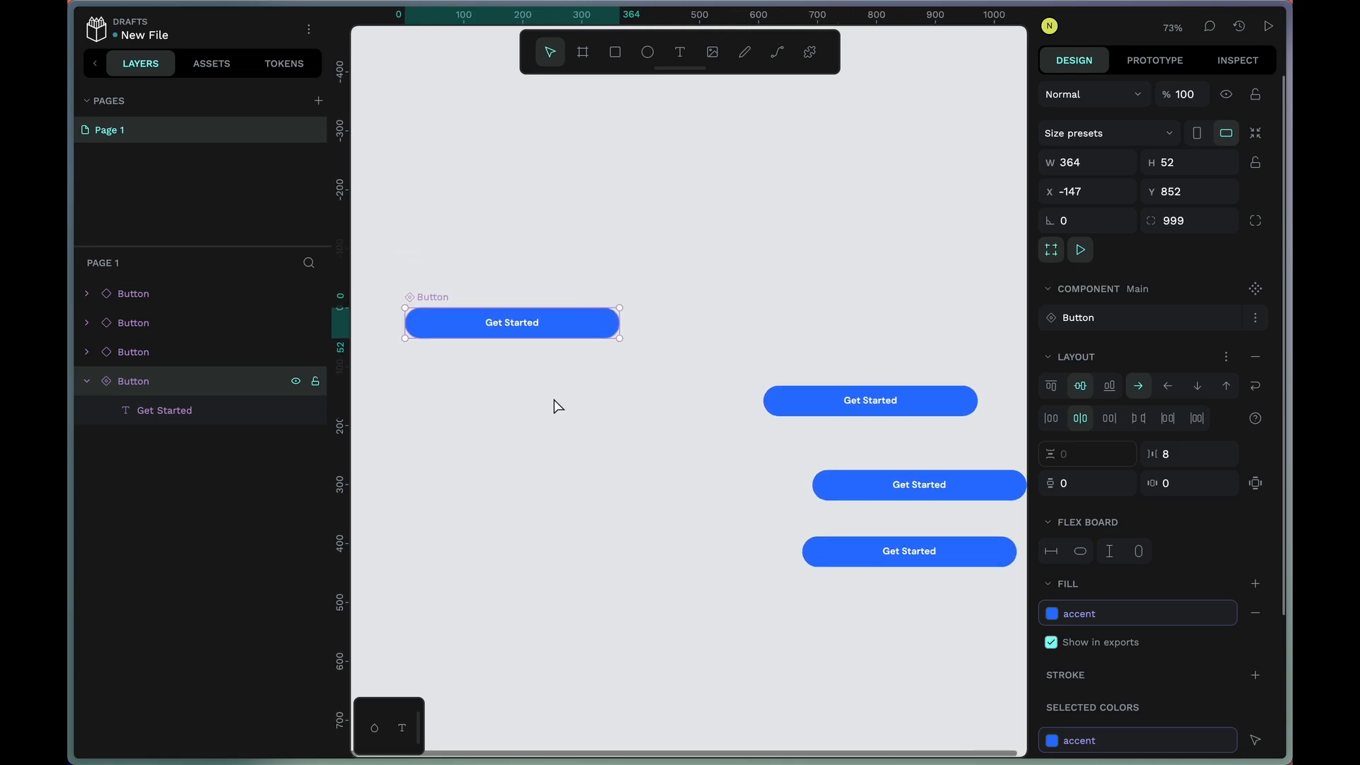
{"action": "left_click", "coordinate": [532, 269]}
{"action": "left_click", "coordinate": [449, 298]}
{"action": "left_click", "coordinate": [1176, 220]}
{"action": "type", "text": "0"}
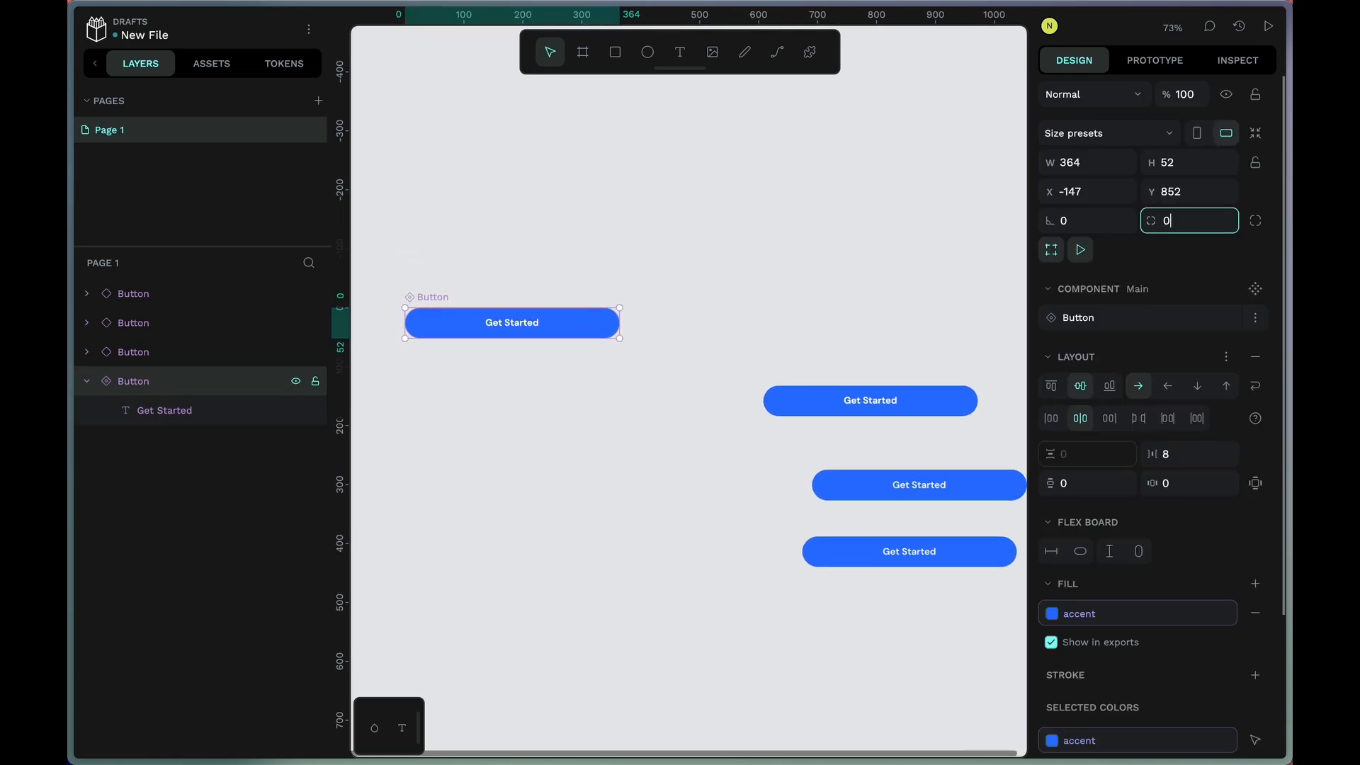
{"action": "key", "text": "Tab"}
{"action": "scroll", "coordinate": [871, 393], "scroll_direction": "right", "scroll_amount": 2}
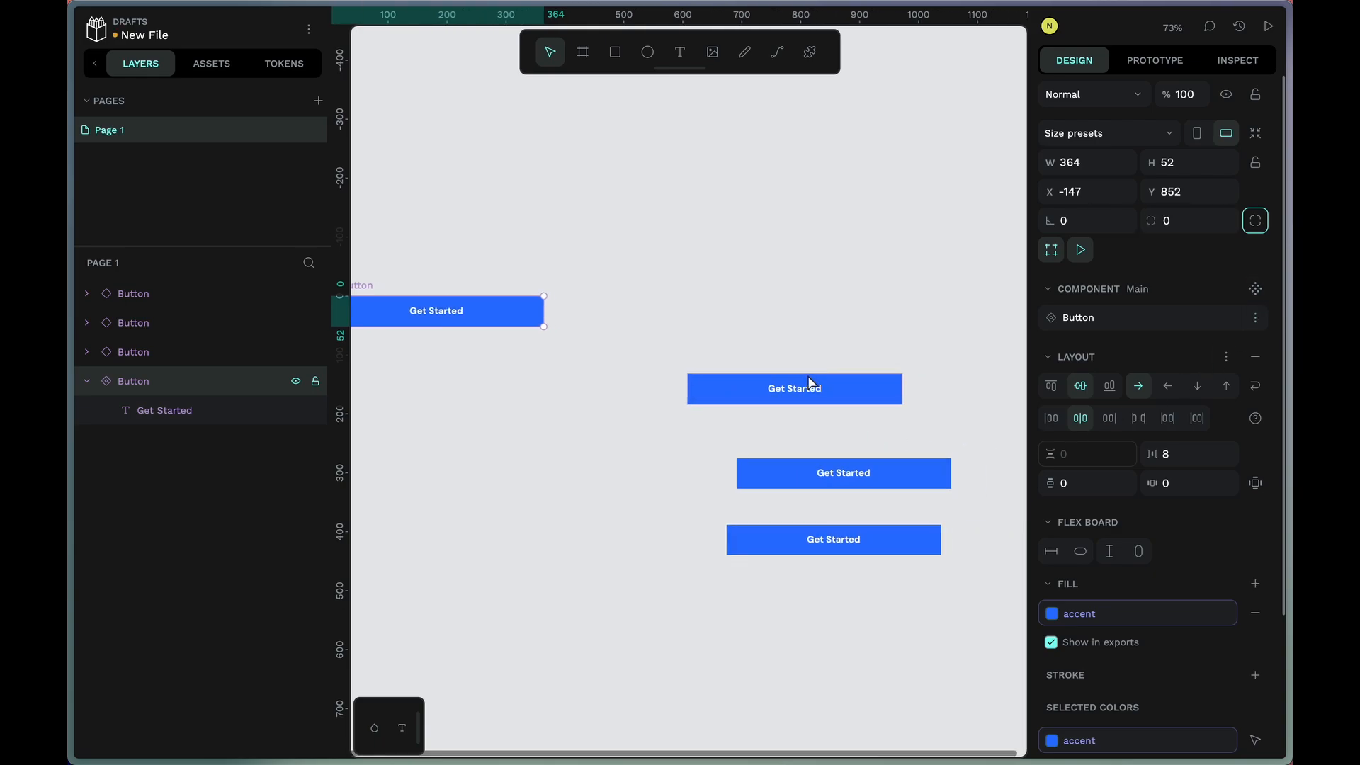
- Try the fg color token as the main Button component's fill, and switch the fill back to accent
{"action": "left_click", "coordinate": [1193, 224]}
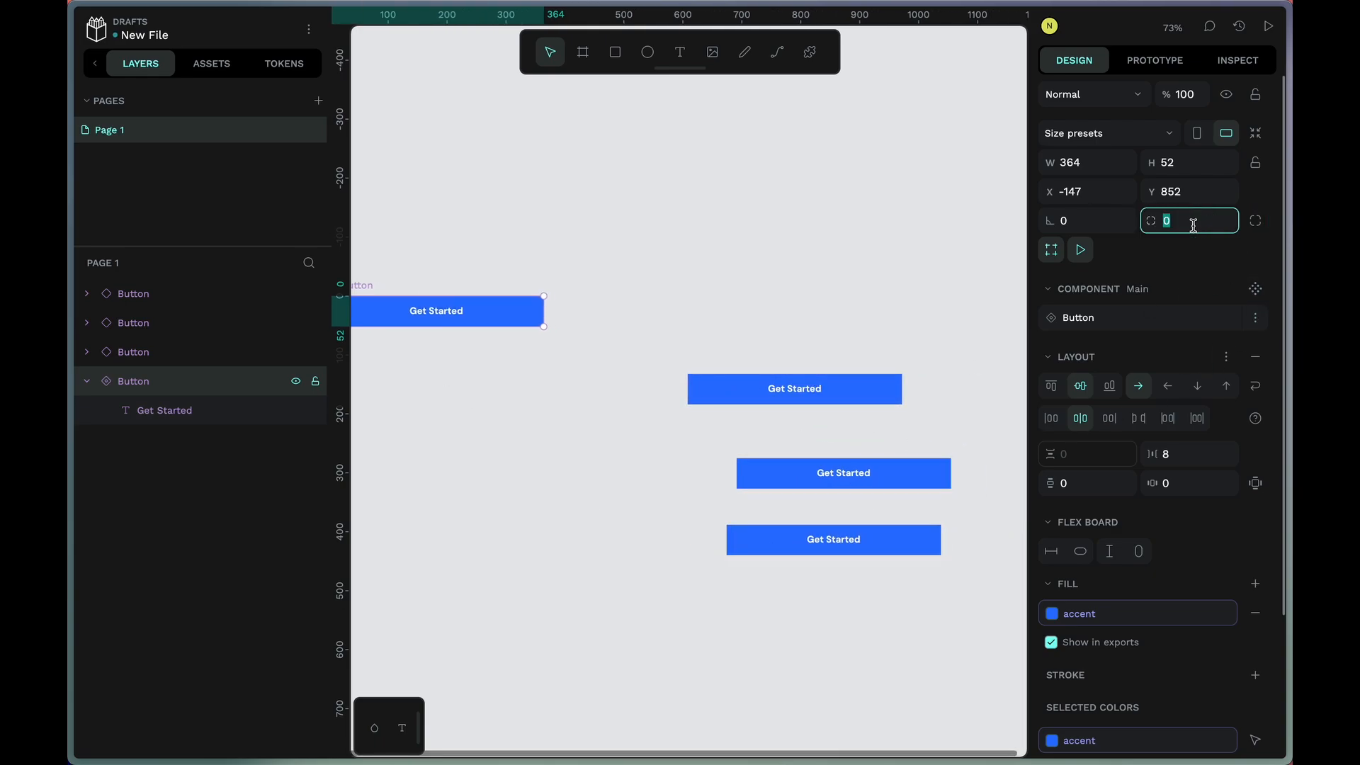
{"action": "left_click", "coordinate": [659, 354]}
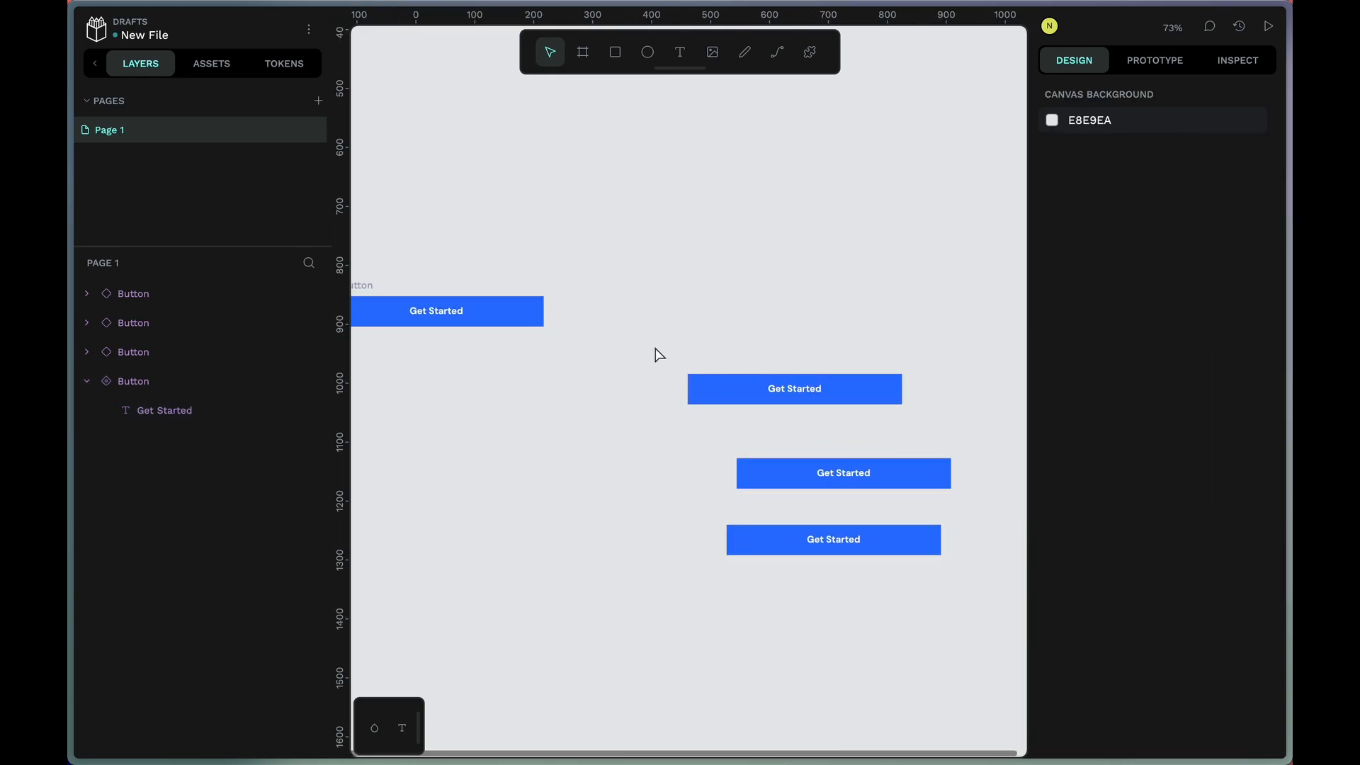
{"action": "left_click", "coordinate": [360, 284]}
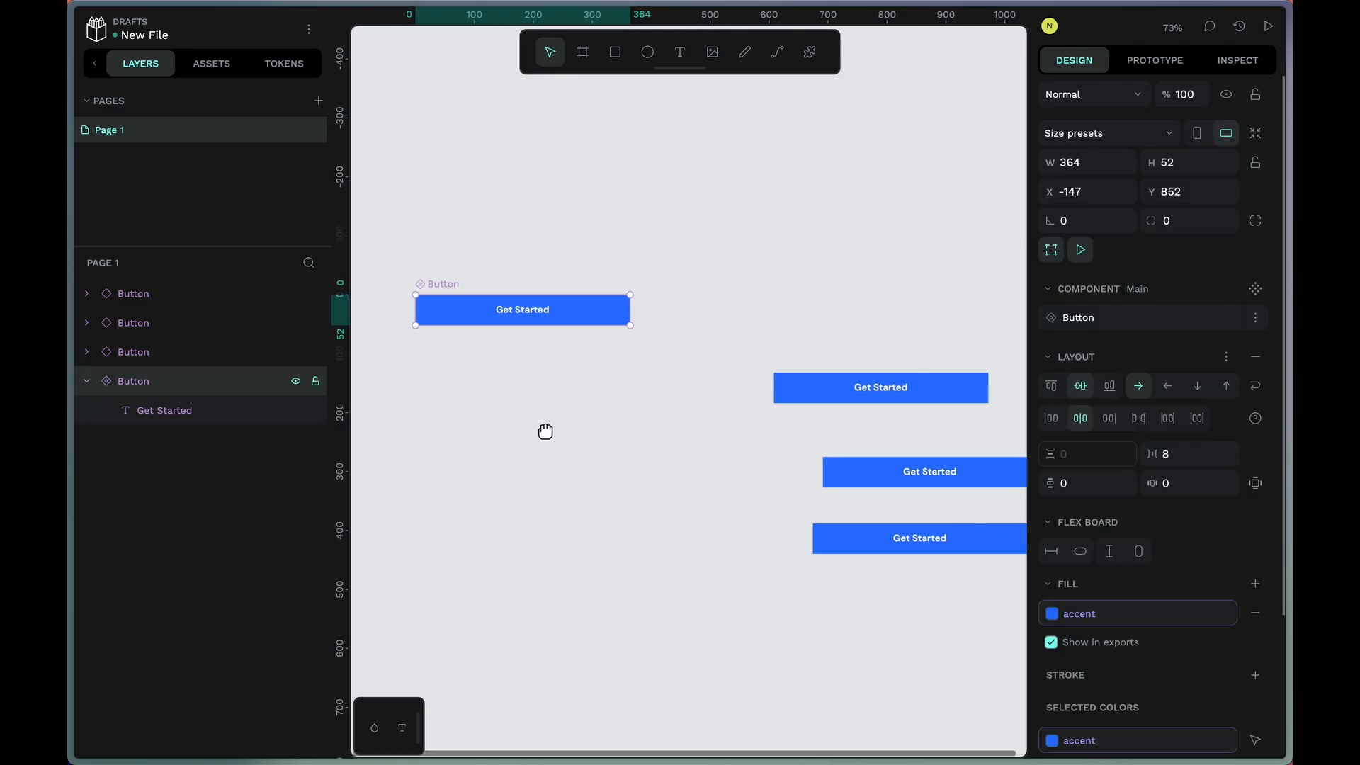
{"action": "left_click", "coordinate": [1058, 623]}
{"action": "left_click", "coordinate": [826, 699]}
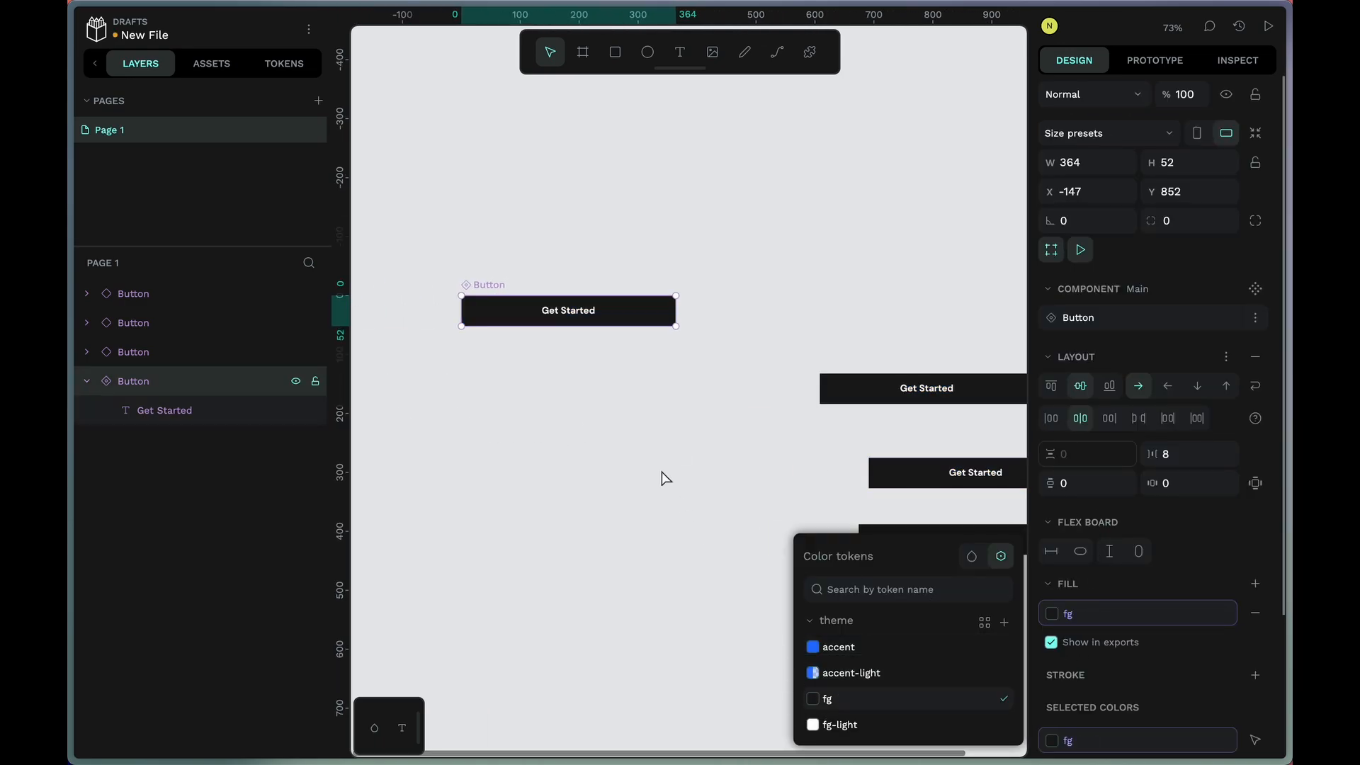
{"action": "left_click", "coordinate": [838, 647]}
- Set the main Button component's corner radius to 999
{"action": "left_click", "coordinate": [1192, 225]}
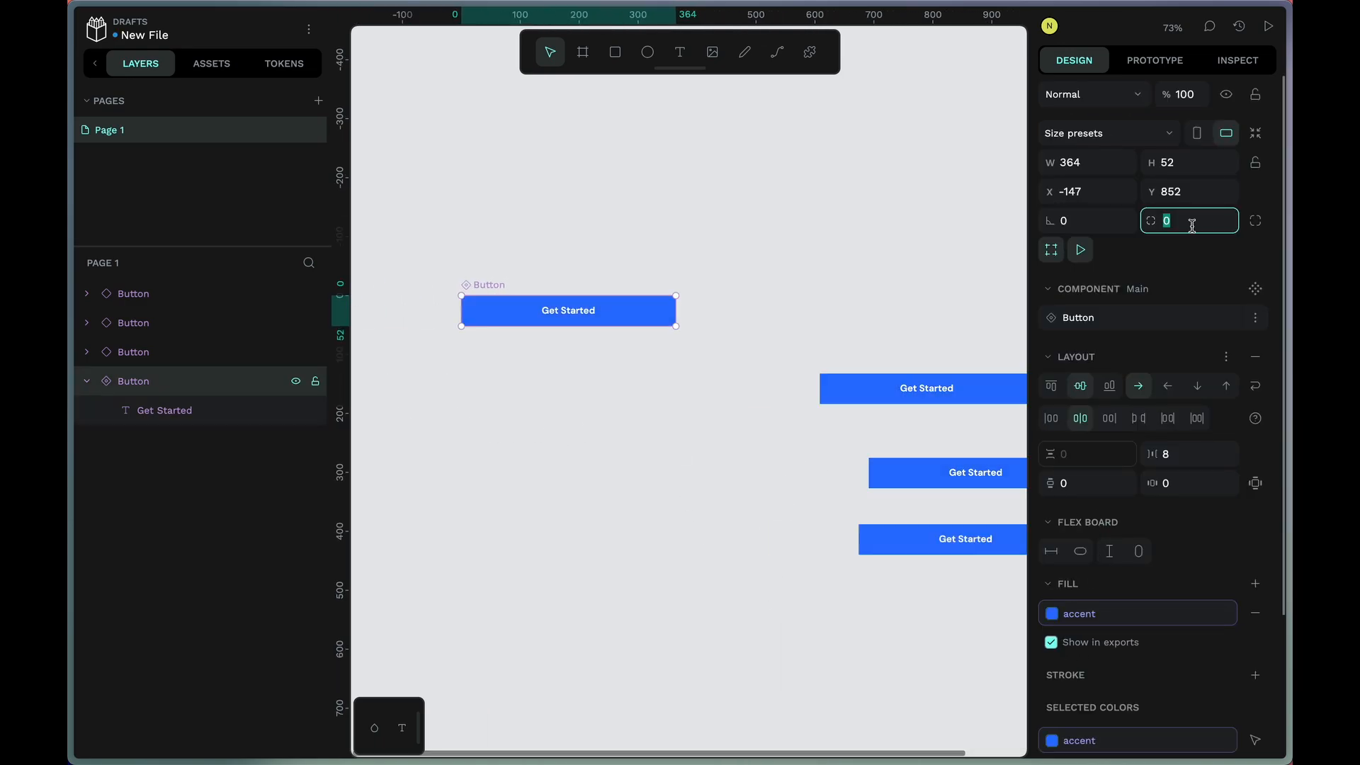
{"action": "type", "text": "999"}
{"action": "key", "text": "Return"}
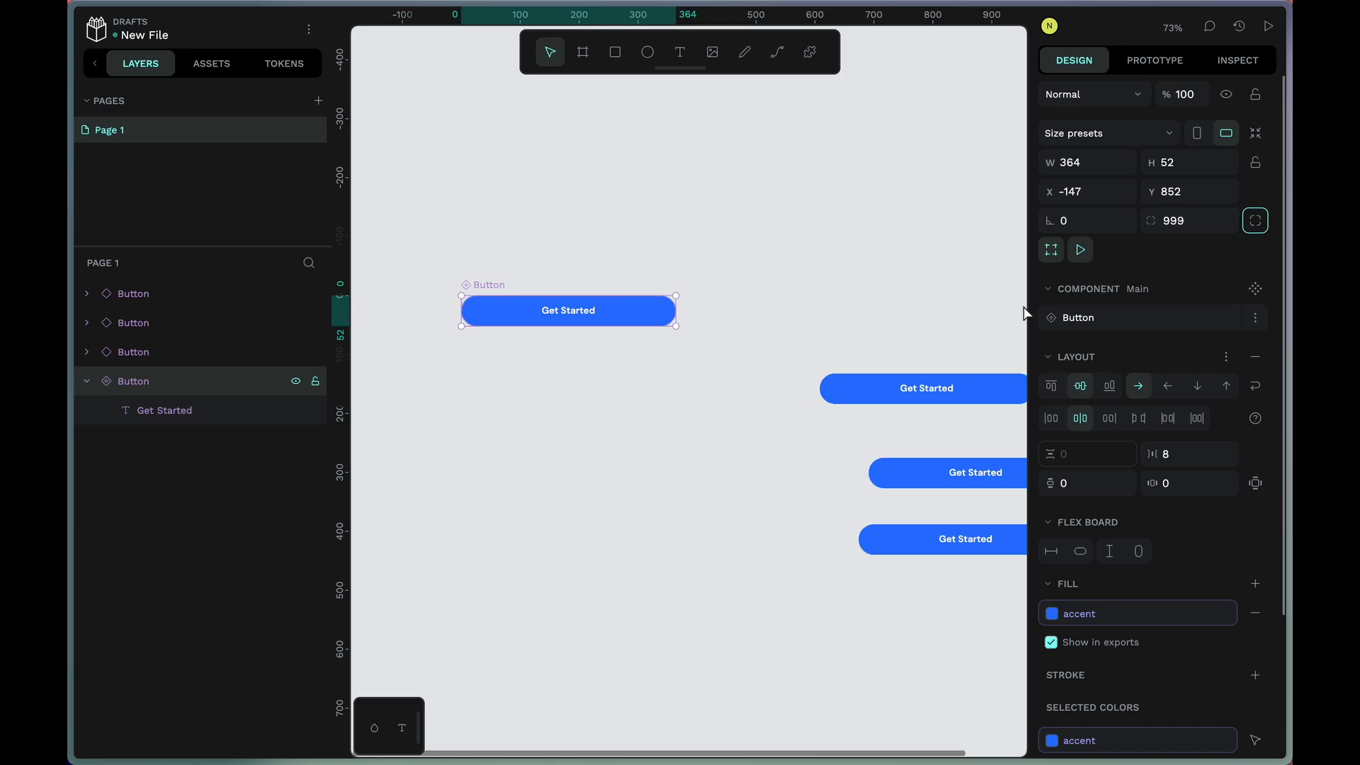
- Delete the three Button copies from the canvas, keeping only the main component
{"action": "left_click", "coordinate": [755, 445]}
{"action": "scroll", "coordinate": [777, 452], "scroll_direction": "right", "scroll_amount": 2}
{"action": "left_click_drag", "start_coordinate": [710, 237], "coordinate": [1070, 619]}
{"action": "key", "text": "Delete"}
{"action": "left_click_drag", "start_coordinate": [489, 389], "coordinate": [564, 392]}
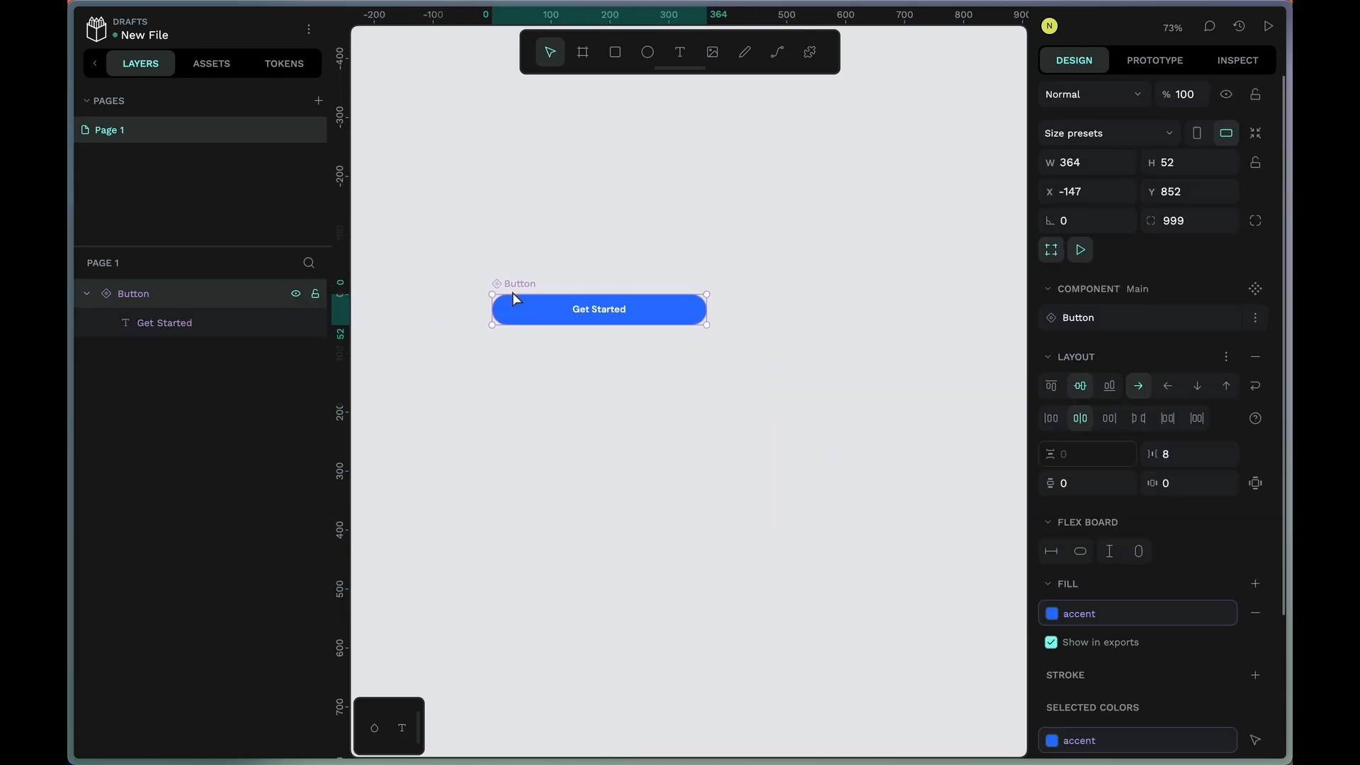
- Rename the text layer inside the Button component as Title
{"action": "double_click", "coordinate": [260, 324]}
{"action": "type", "text": "Title"}
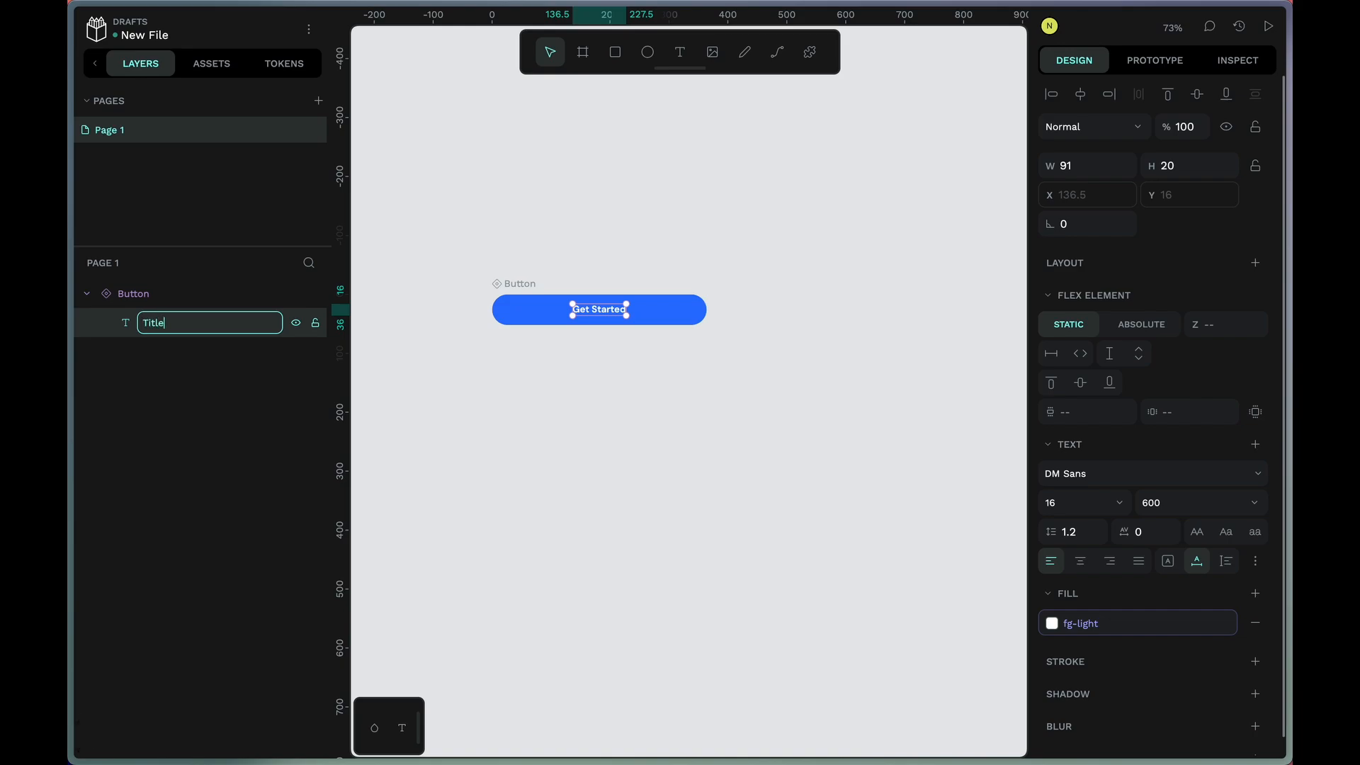
{"action": "key", "text": "Return"}
- Create a variant of the main Button component
{"action": "left_click", "coordinate": [563, 311]}
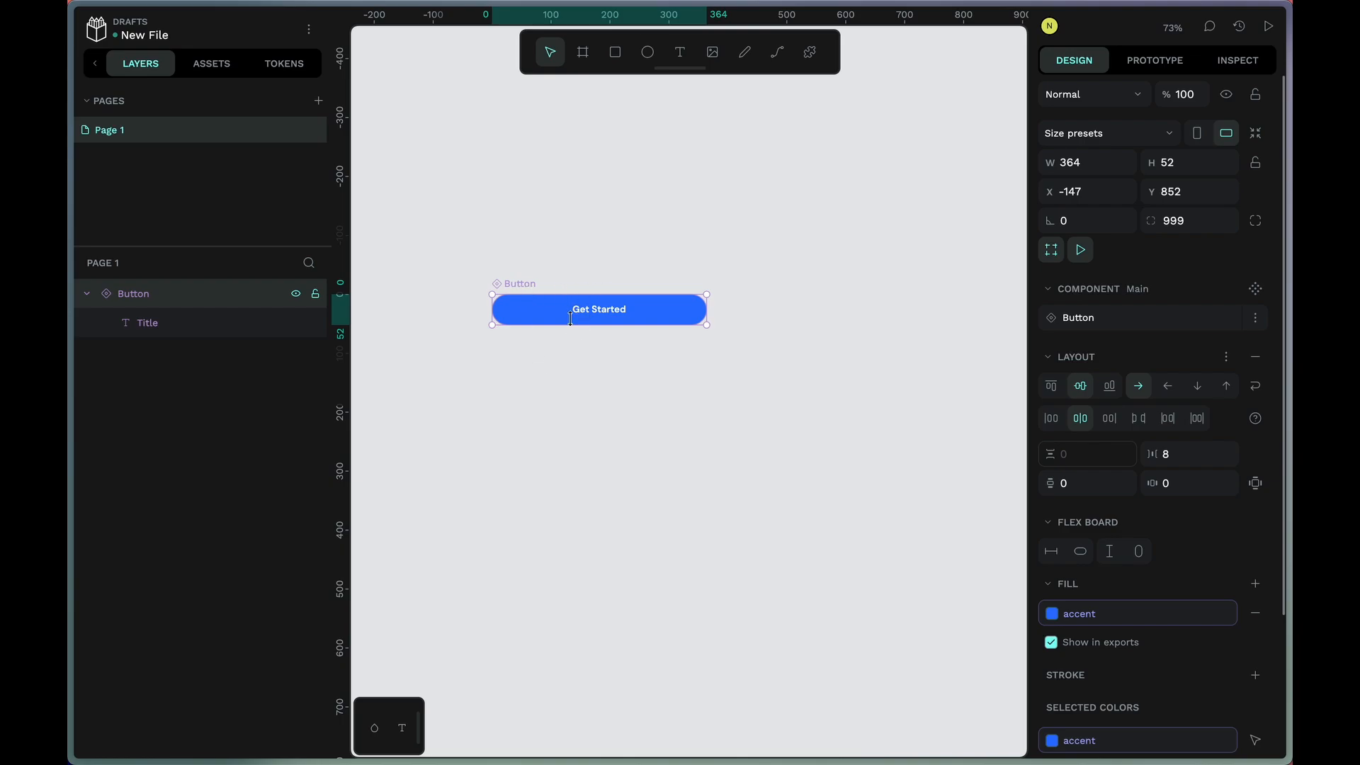
{"action": "key", "text": "super+z"}
{"action": "right_click", "coordinate": [538, 307]}
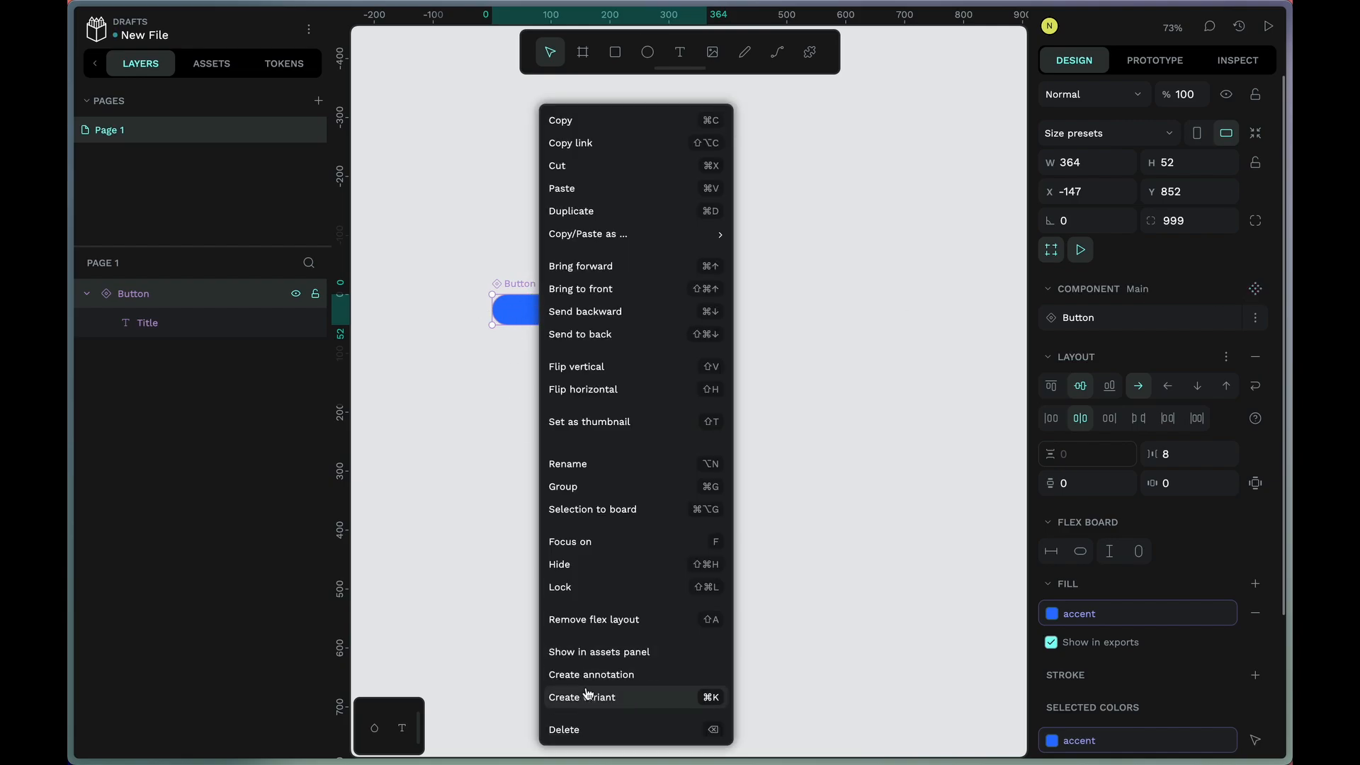
{"action": "key", "text": "super+k"}
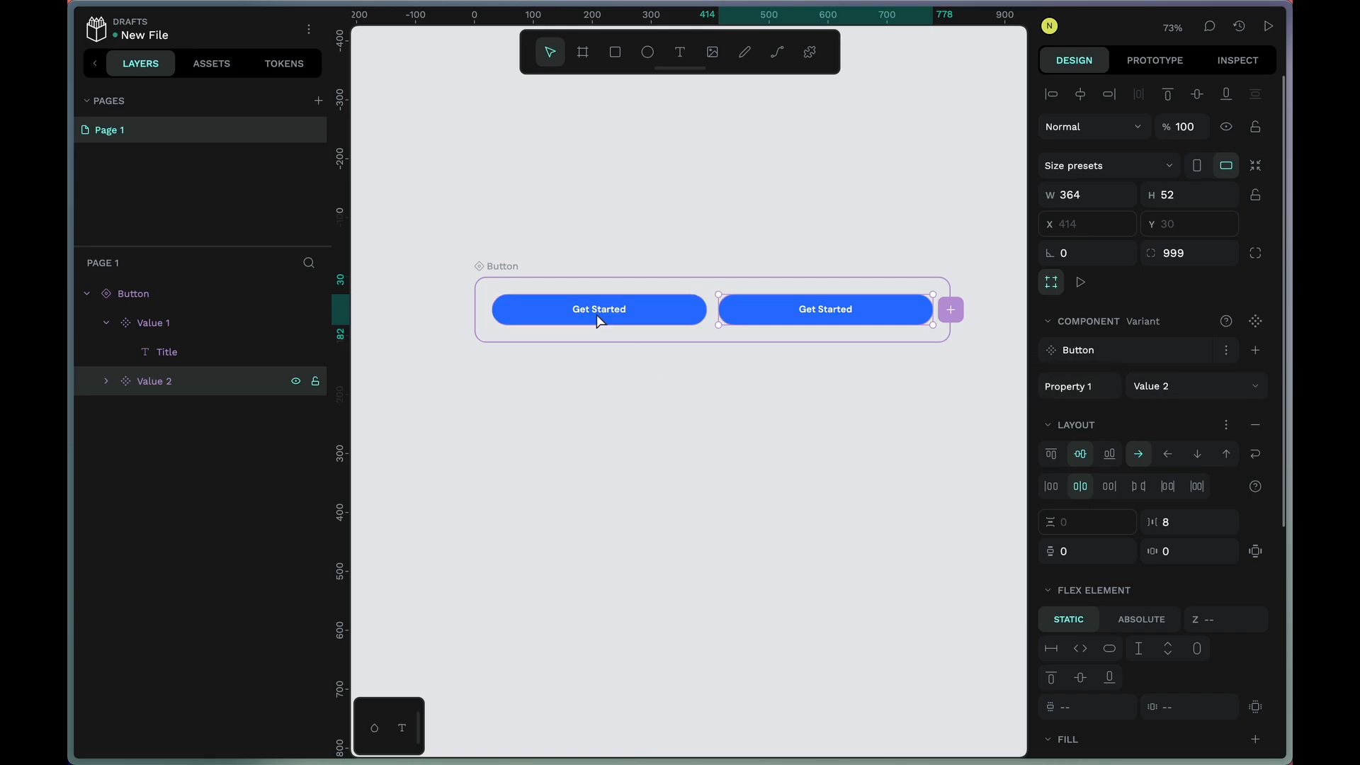
- Examine the Button component set and the Property 1 value of each of its two variants
{"action": "left_click", "coordinate": [498, 268]}
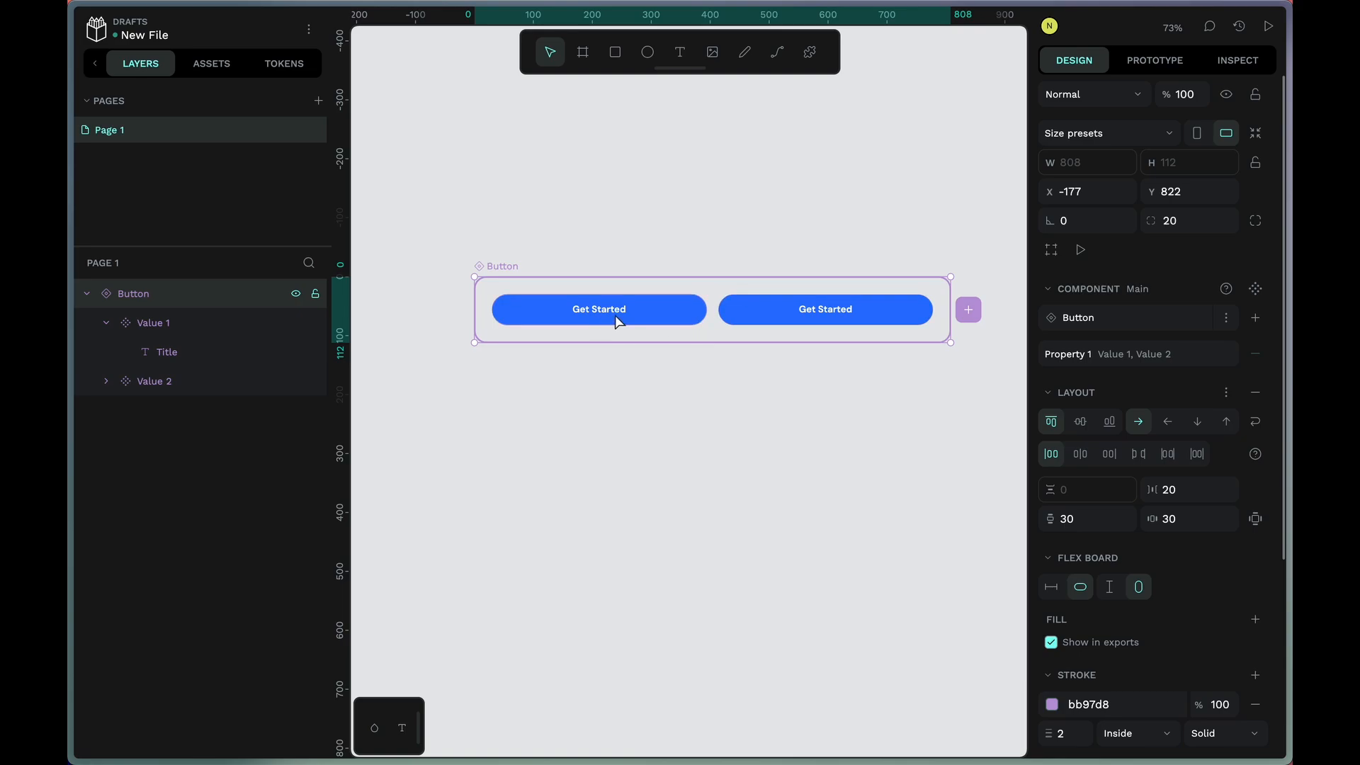
{"action": "left_click", "coordinate": [666, 320]}
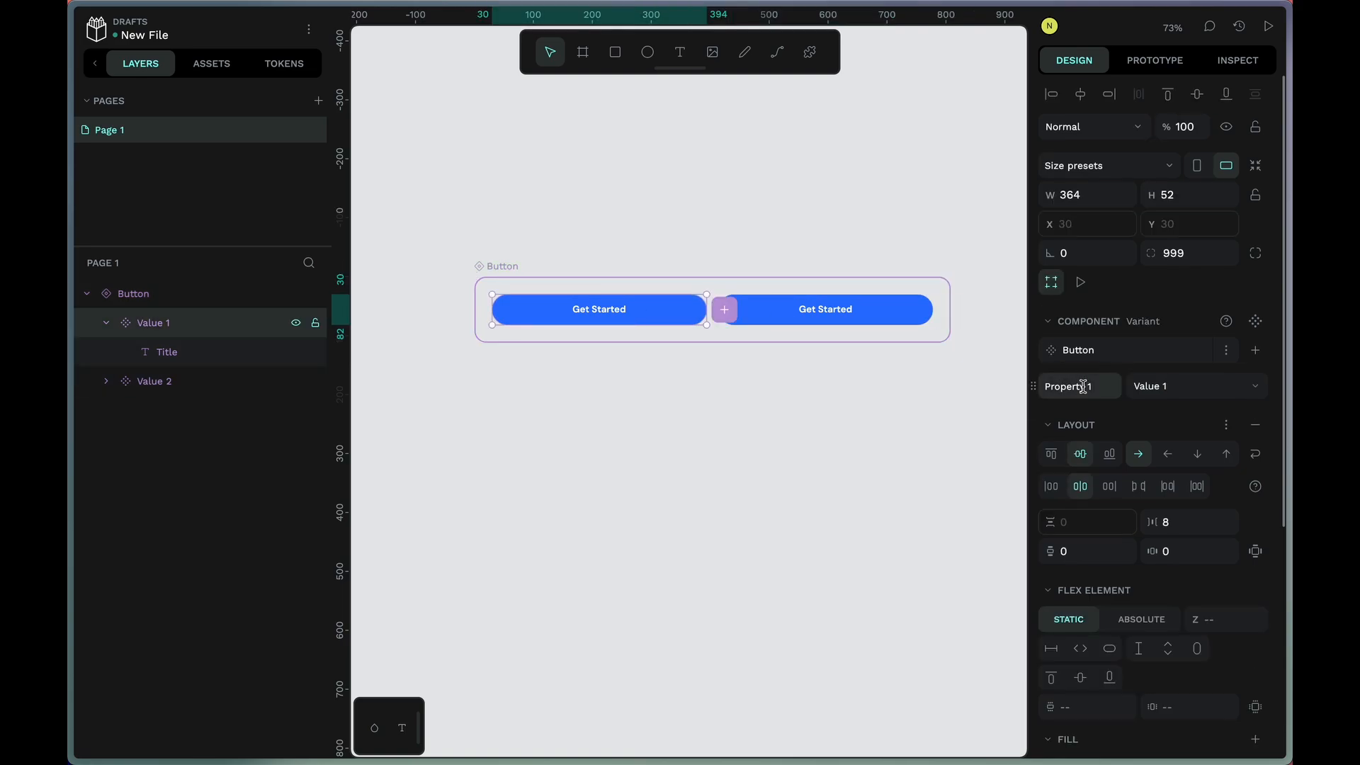
{"action": "left_click", "coordinate": [818, 426]}
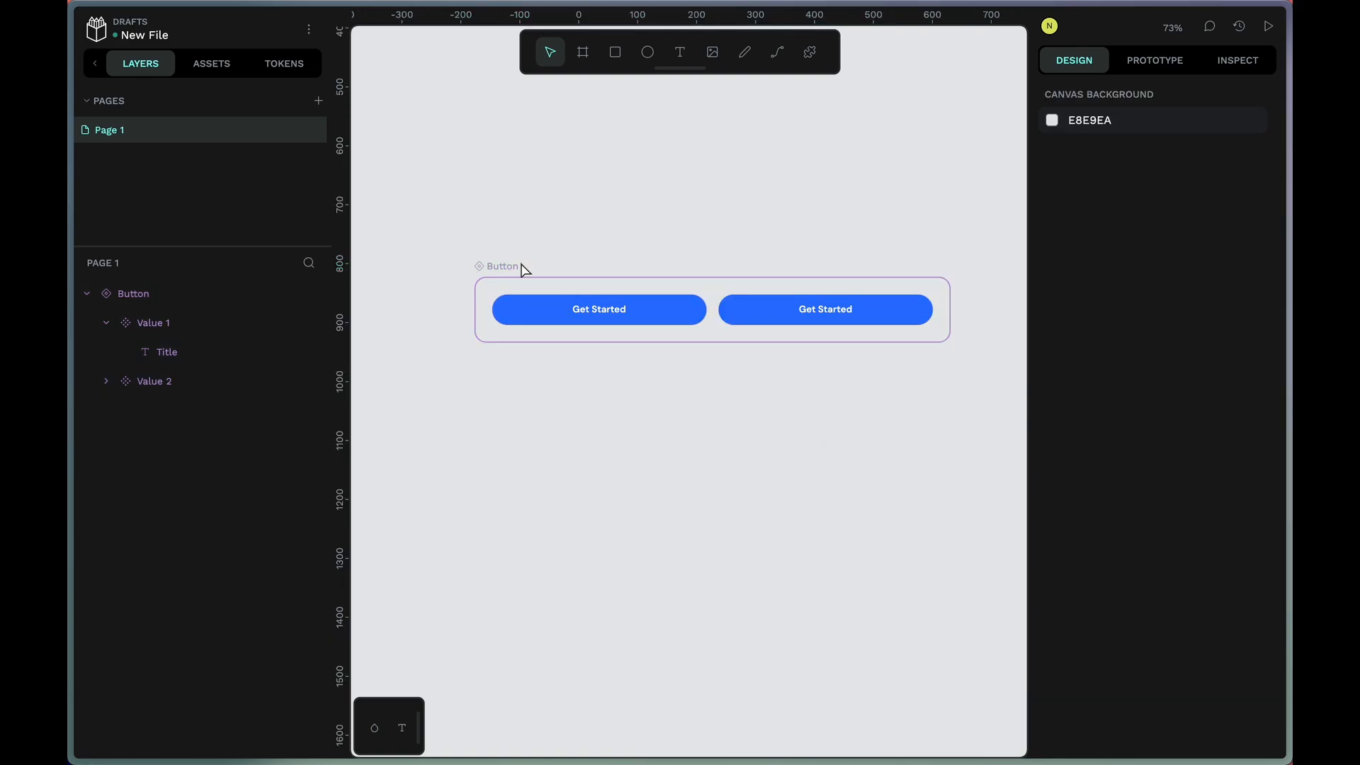
{"action": "left_click", "coordinate": [687, 307]}
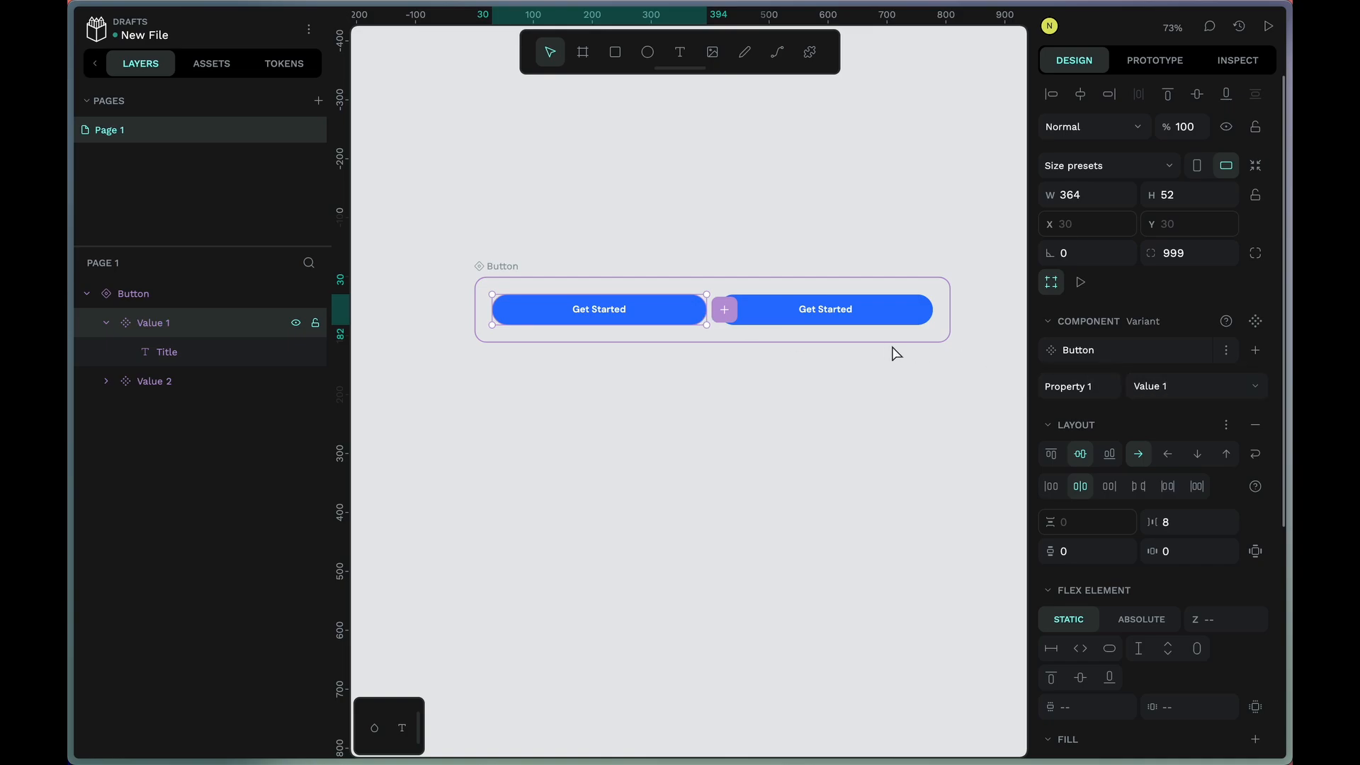
{"action": "left_click", "coordinate": [893, 316]}
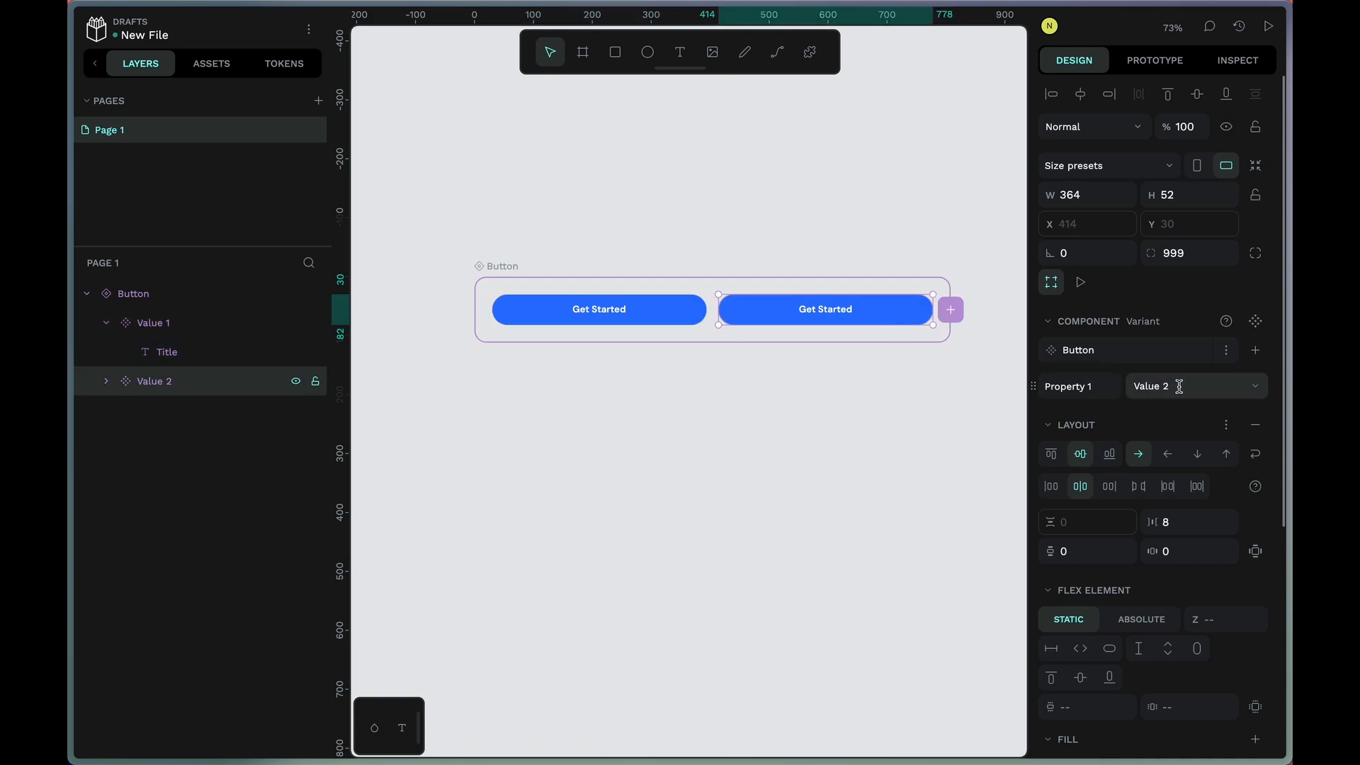
{"action": "left_click", "coordinate": [506, 266]}
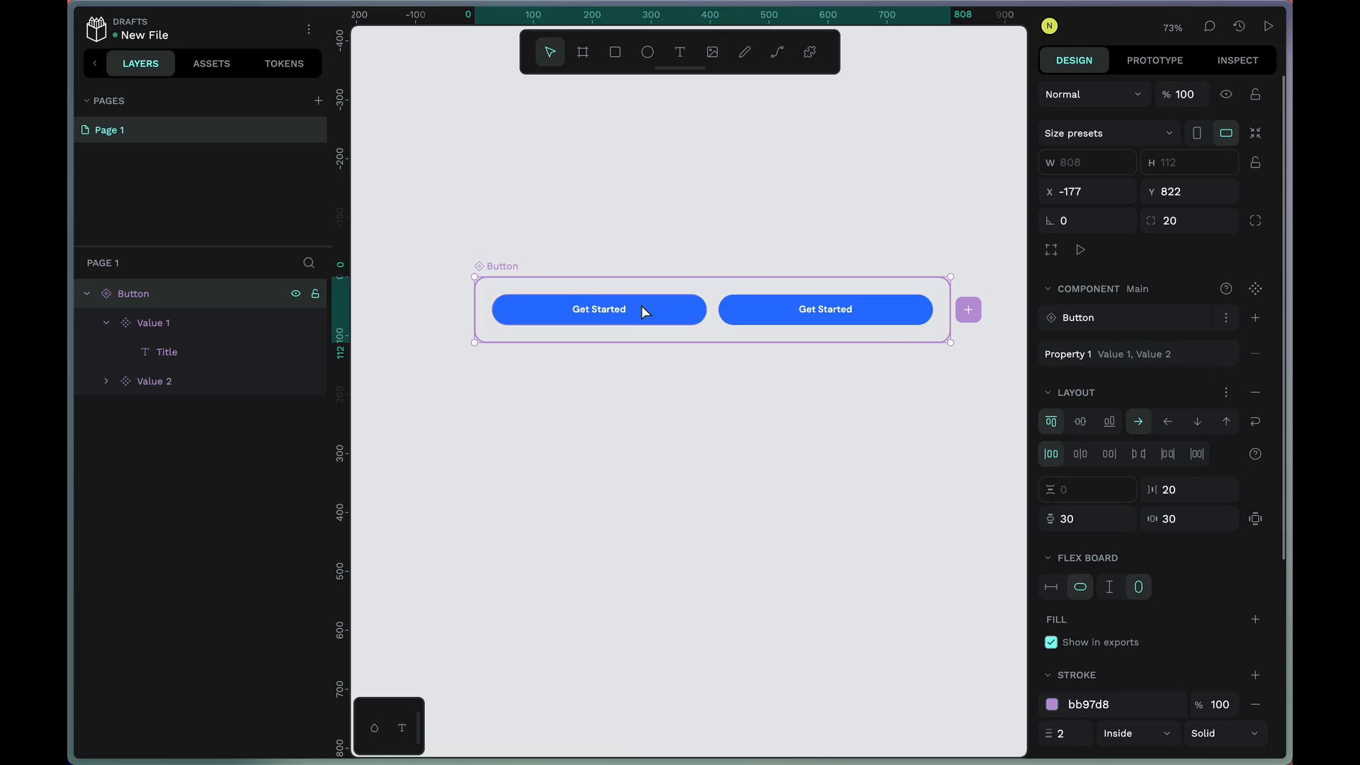
{"action": "left_click", "coordinate": [504, 241]}
{"action": "left_click", "coordinate": [632, 316]}
{"action": "left_click", "coordinate": [632, 315]}
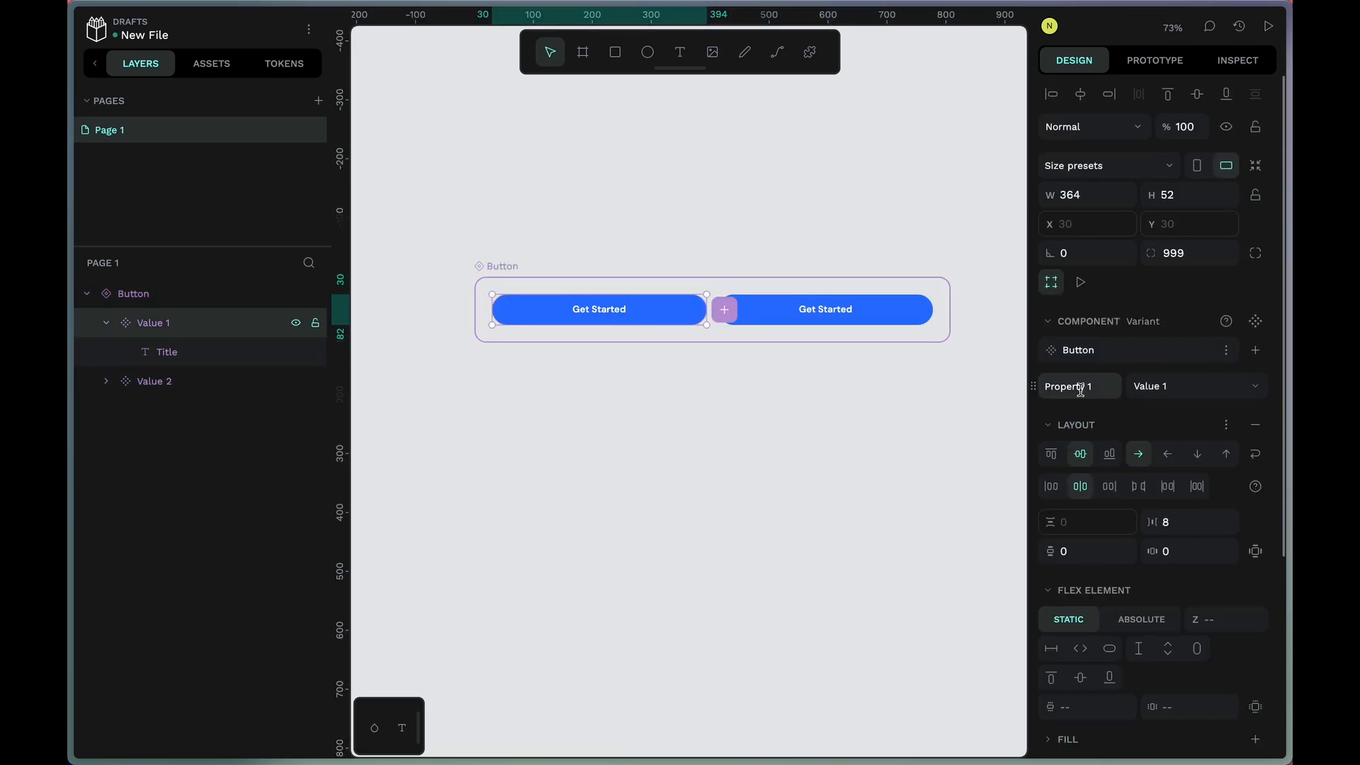
- Rename the Button component set's Property 1 as type
{"action": "left_click", "coordinate": [536, 283]}
{"action": "double_click", "coordinate": [1065, 353]}
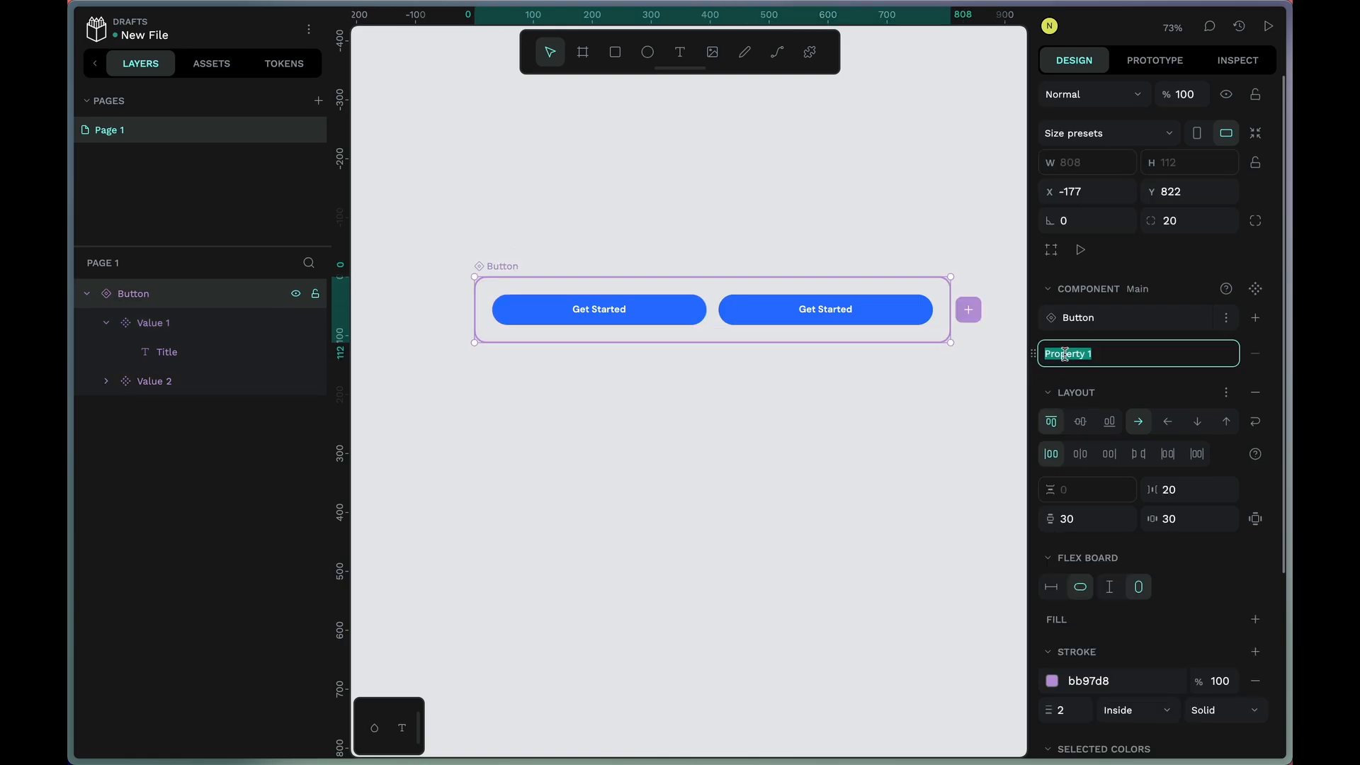
{"action": "type", "text": "type"}
{"action": "key", "text": "Return"}
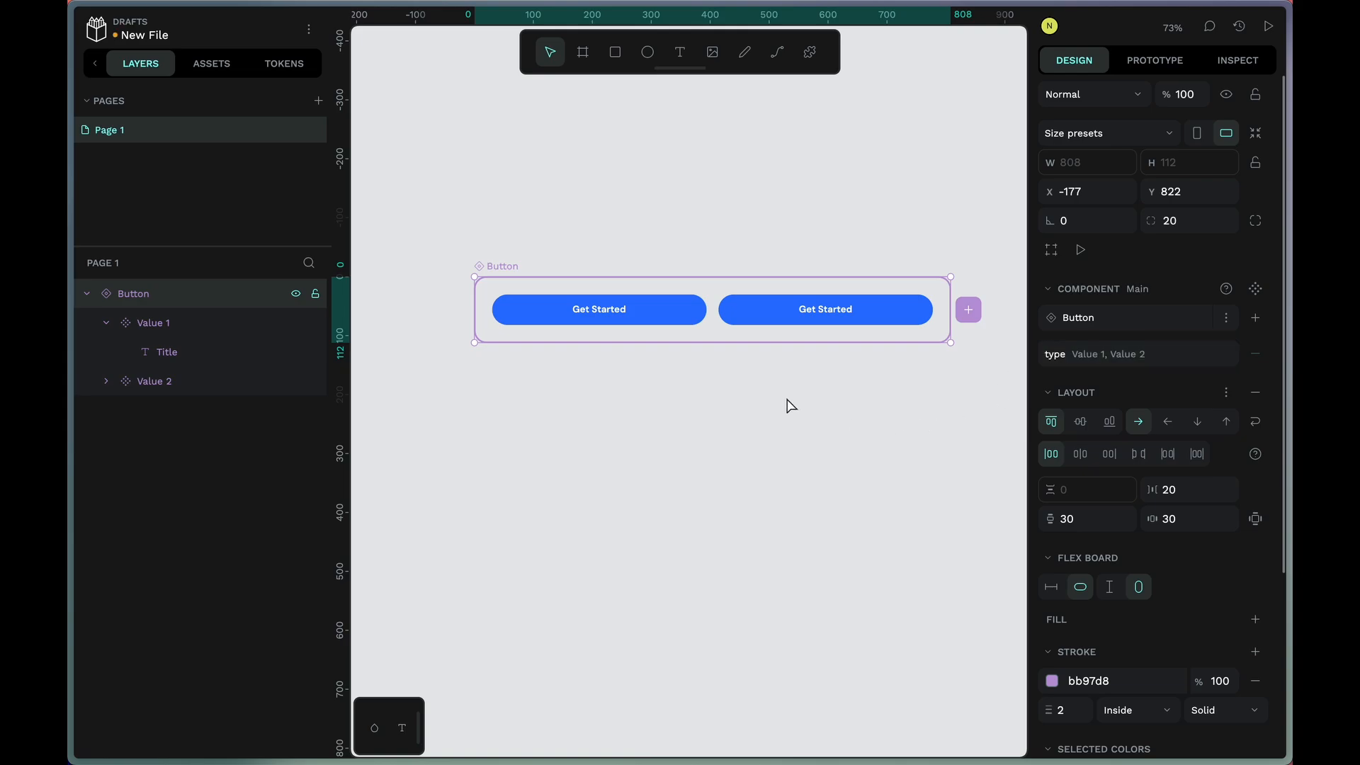
- Set the first Button variant's type value to fill
{"action": "left_click", "coordinate": [674, 316]}
{"action": "left_click", "coordinate": [784, 317]}
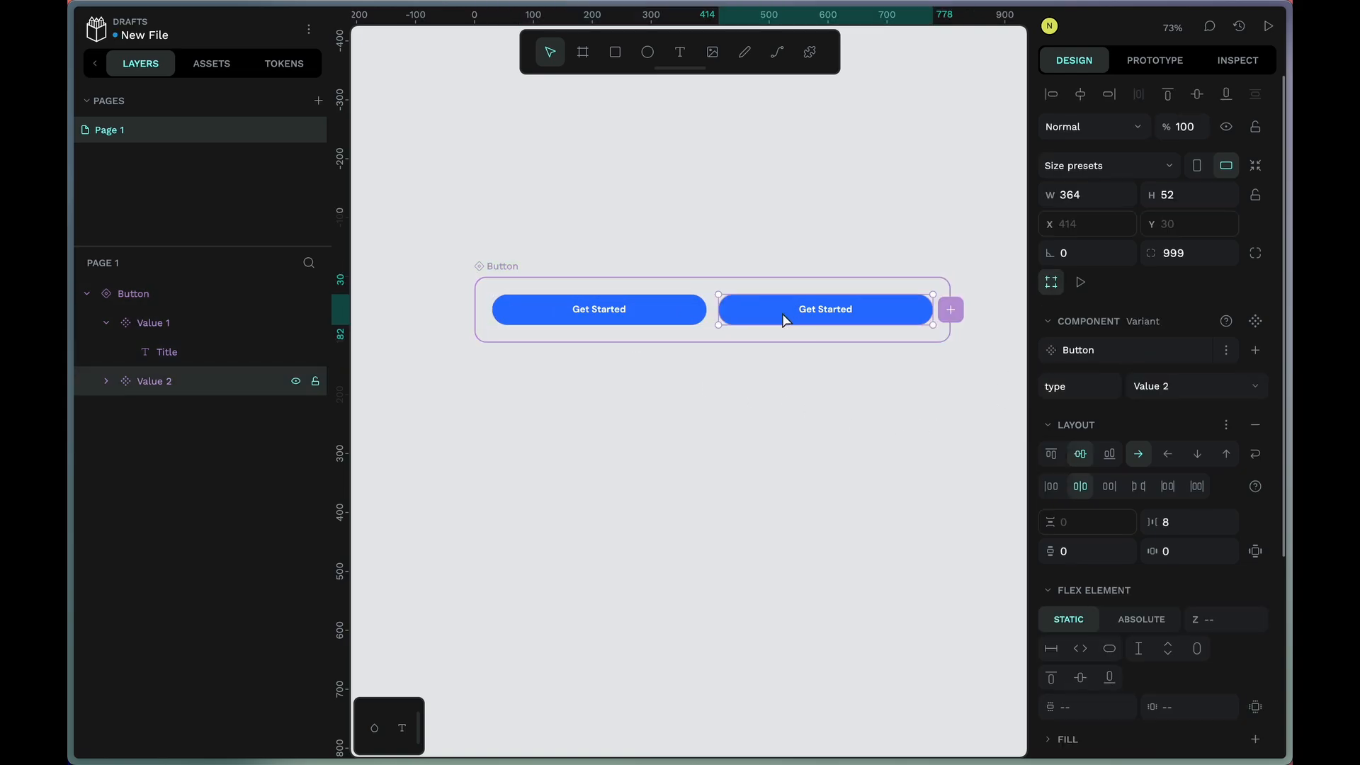
{"action": "left_click", "coordinate": [644, 312]}
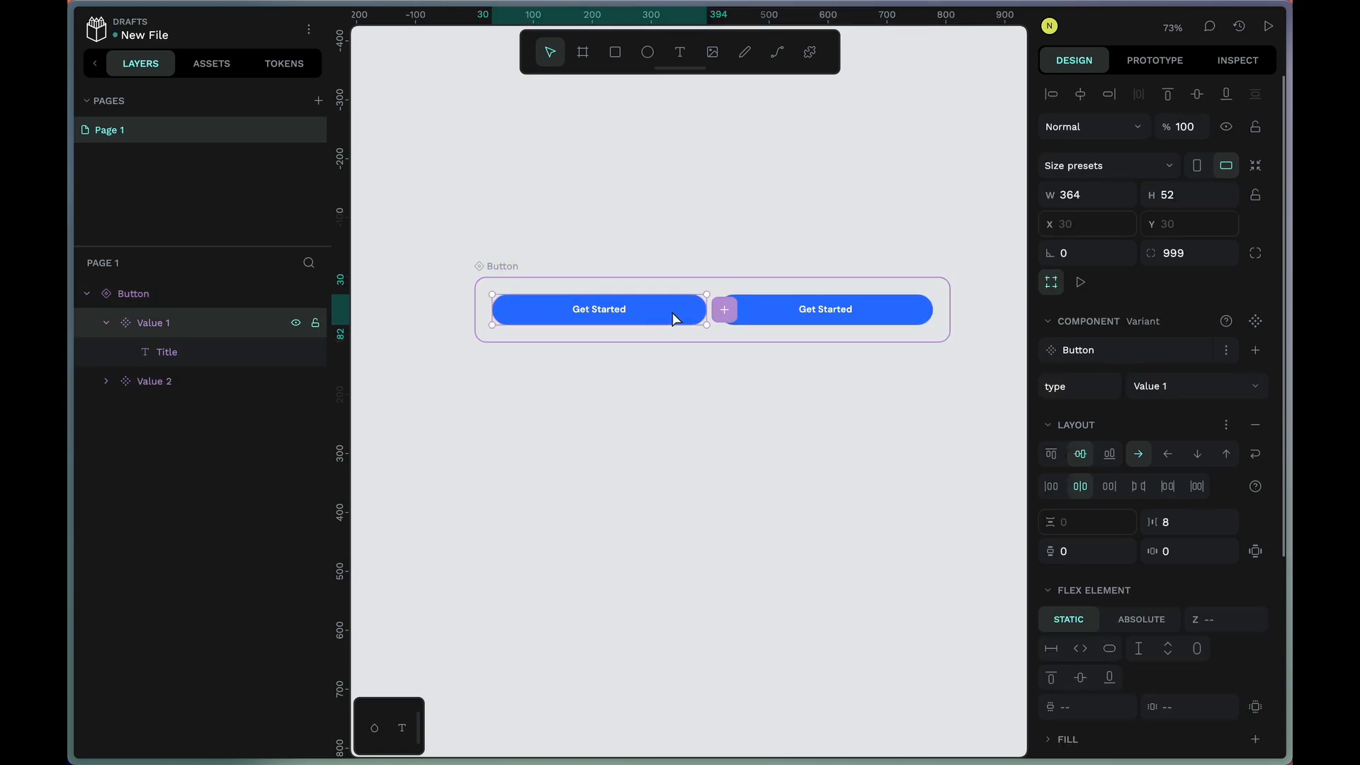
{"action": "left_click", "coordinate": [1189, 391]}
{"action": "type", "text": "fill"}
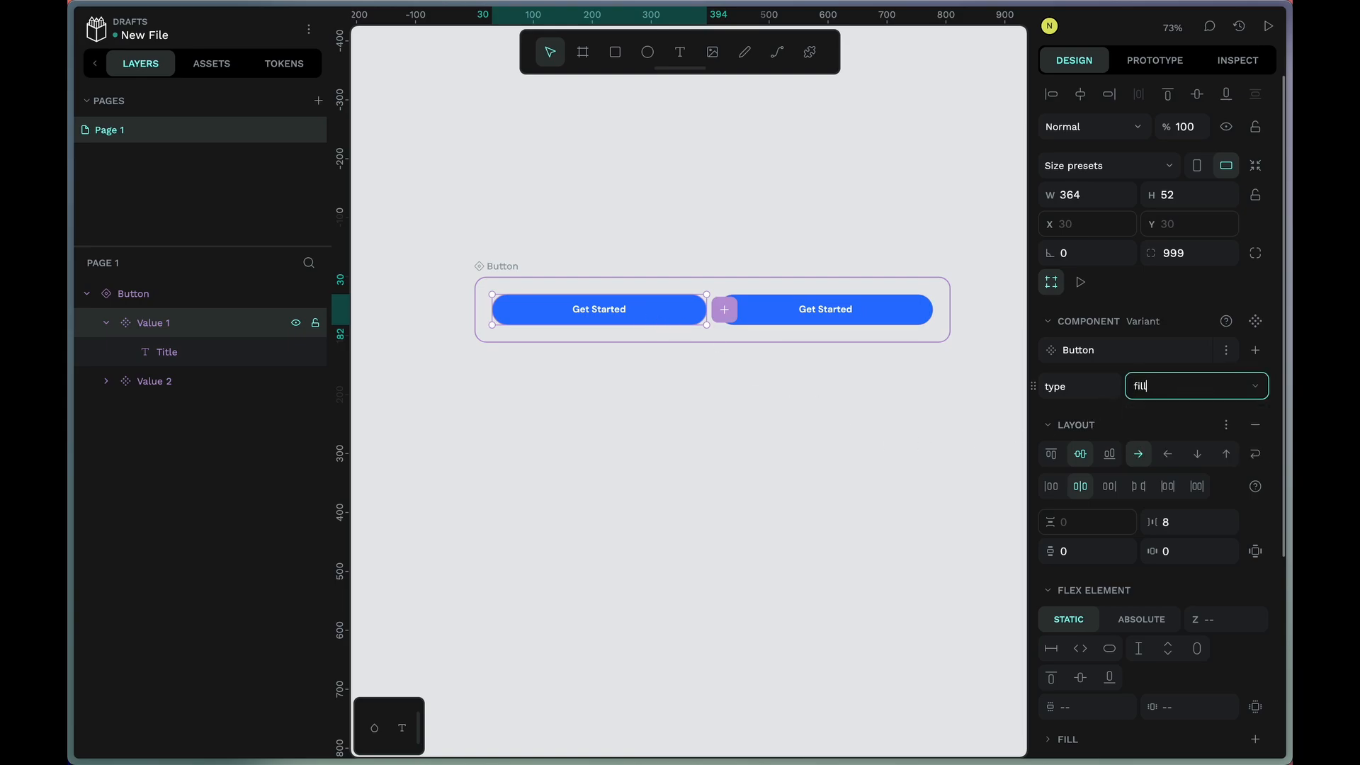
{"action": "key", "text": "Return"}
- Set the second Button variant's type value to outline
{"action": "left_click", "coordinate": [770, 321]}
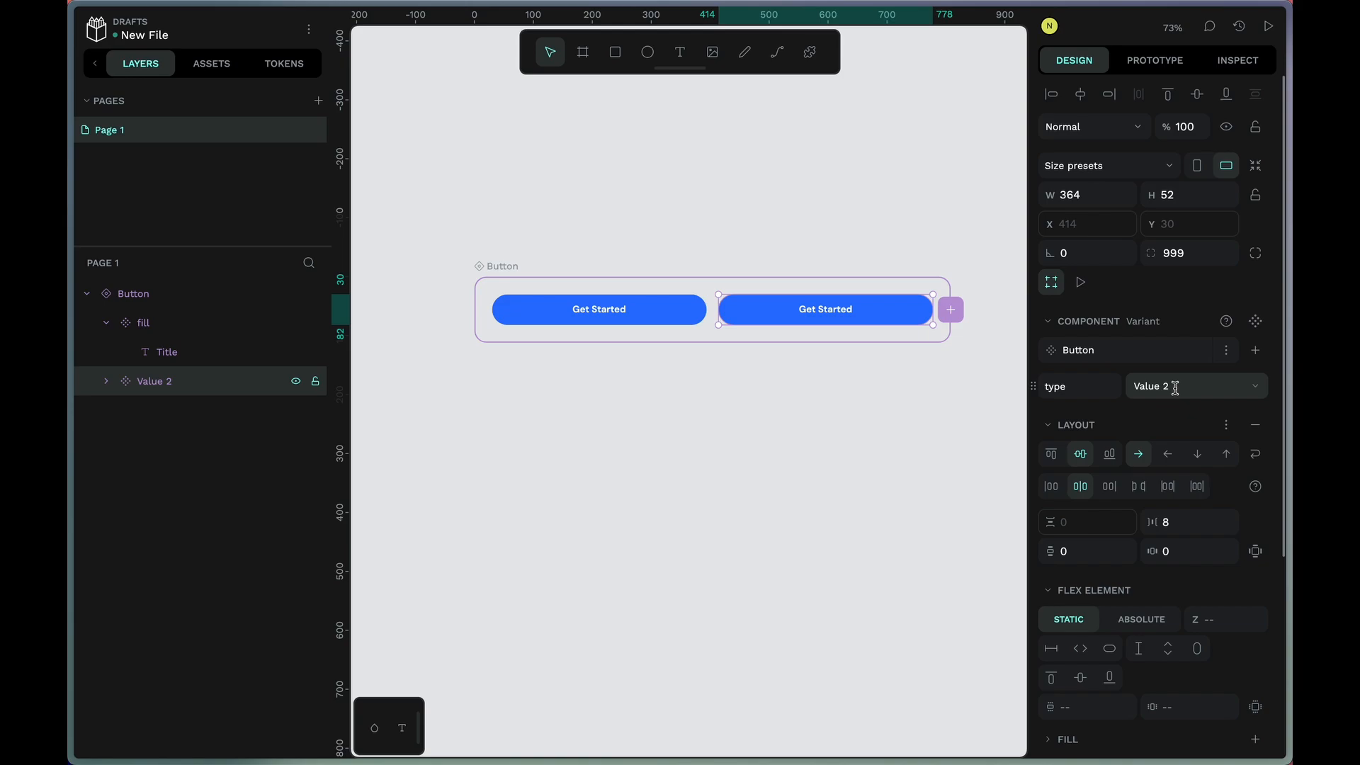
{"action": "left_click", "coordinate": [1258, 391]}
{"action": "type", "text": "out"}
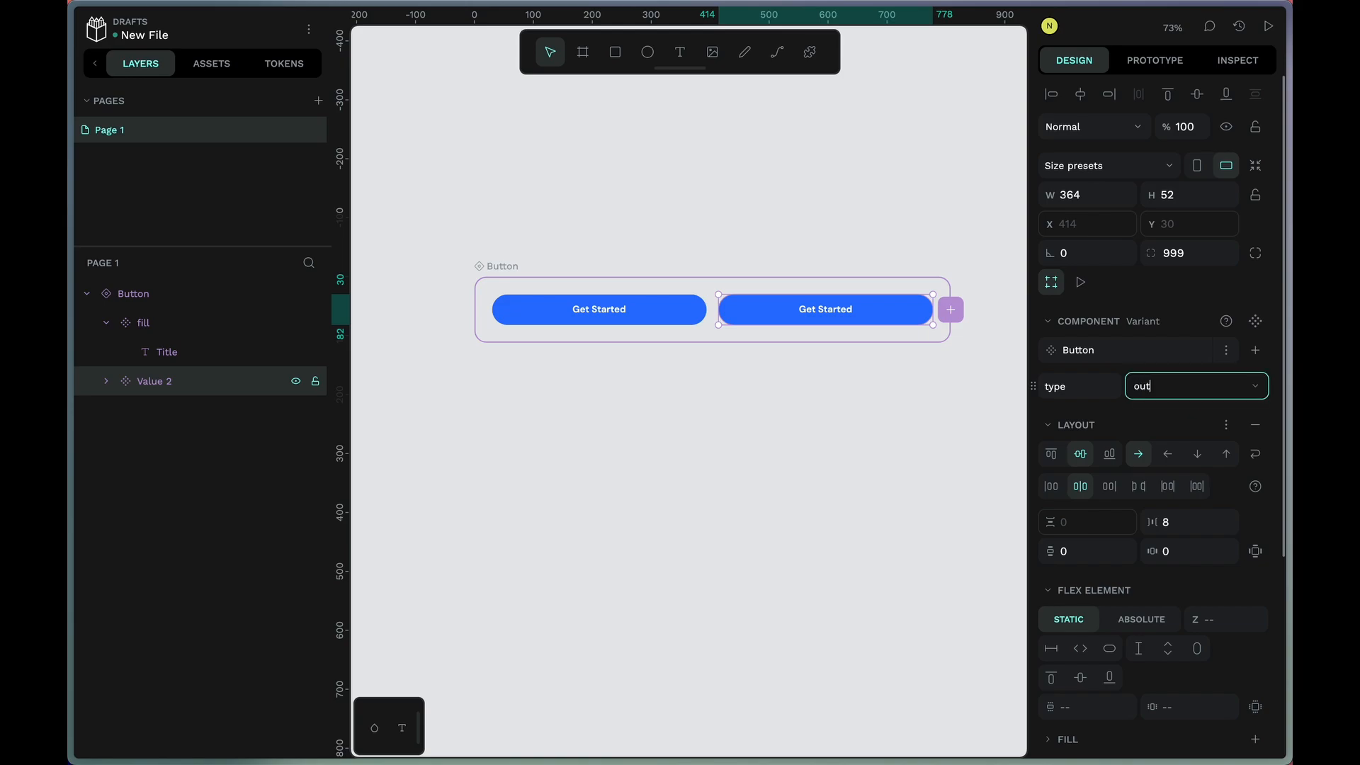
{"action": "type", "text": "line"}
{"action": "key", "text": "Return"}
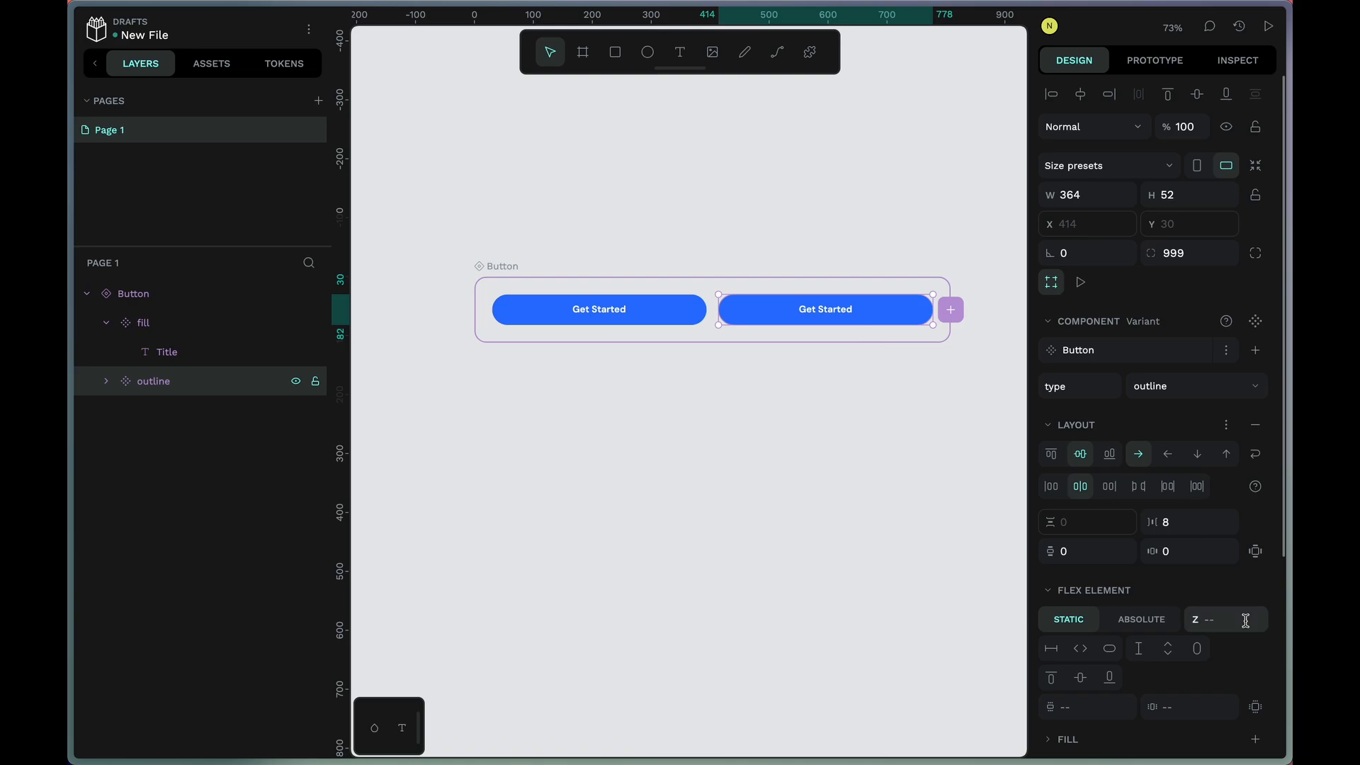
- Remove the outline variant's fill and give it a solid stroke of width 2 with Center alignment
{"action": "scroll", "coordinate": [1214, 620], "scroll_direction": "down", "scroll_amount": 3}
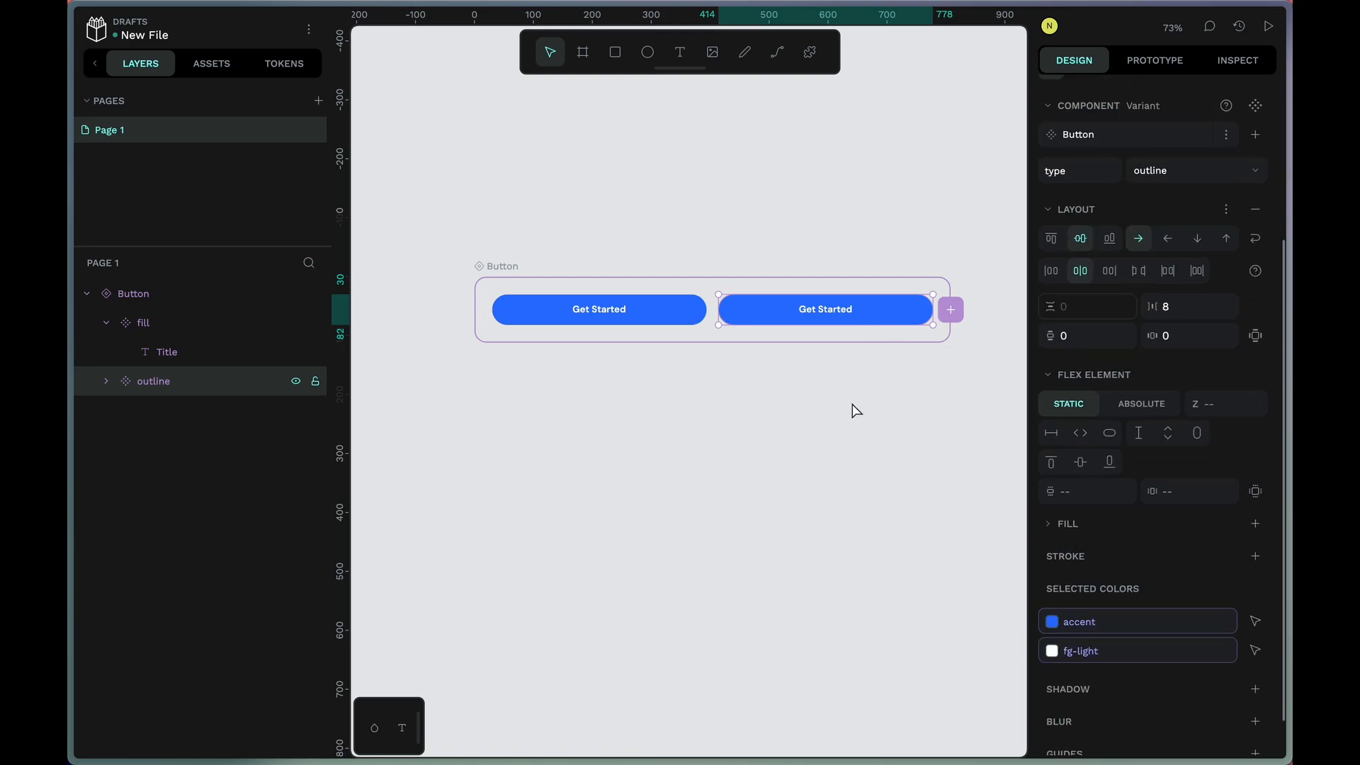
{"action": "left_click", "coordinate": [1266, 586]}
{"action": "left_click", "coordinate": [1256, 610]}
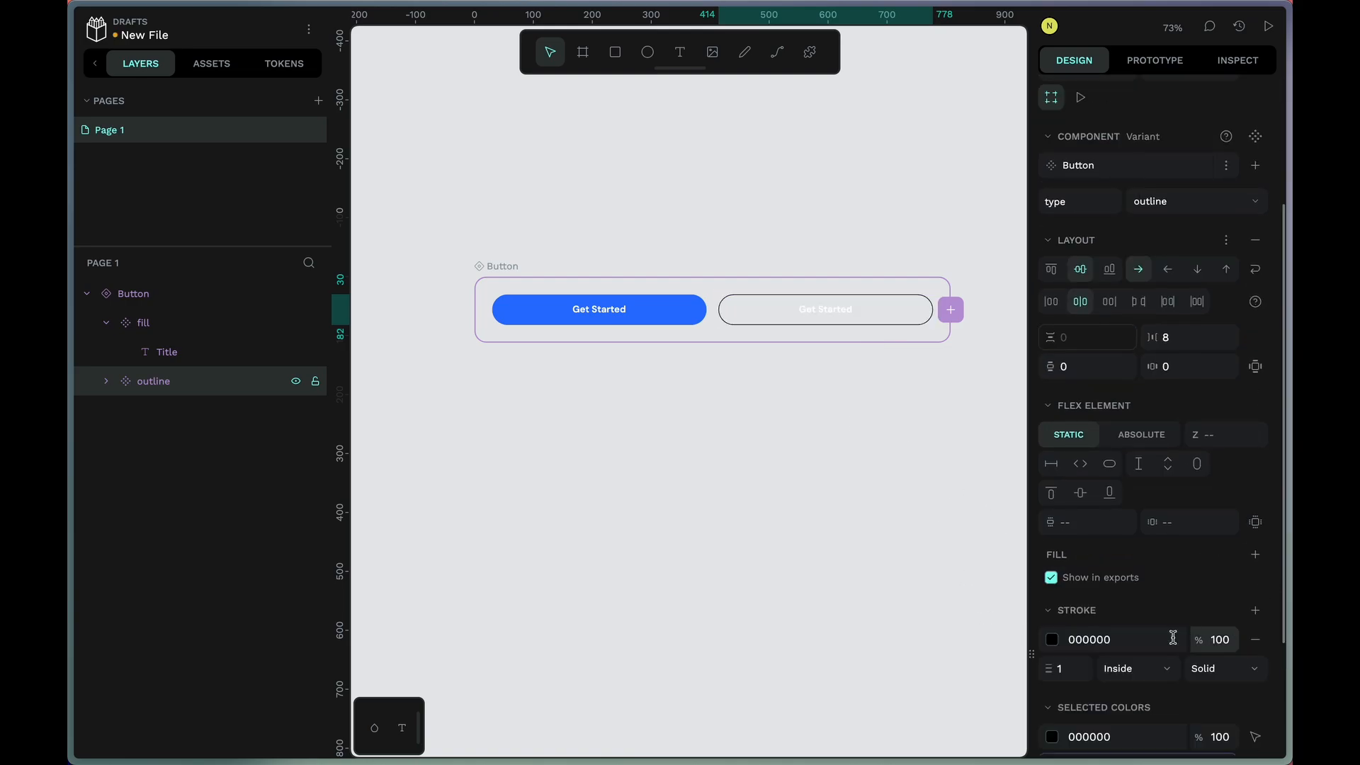
{"action": "left_click", "coordinate": [1074, 666]}
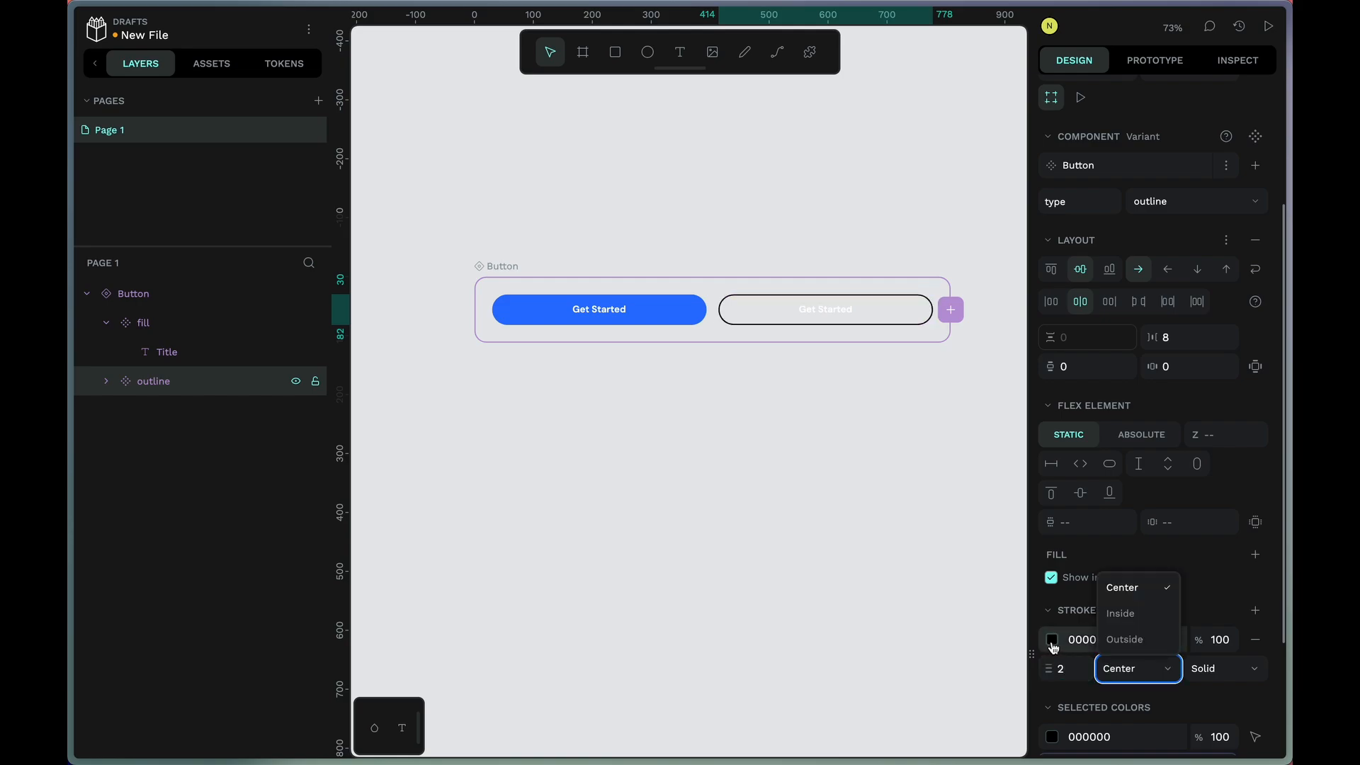
- Apply the accent color token to the outline variant's stroke
{"action": "left_click", "coordinate": [1053, 640]}
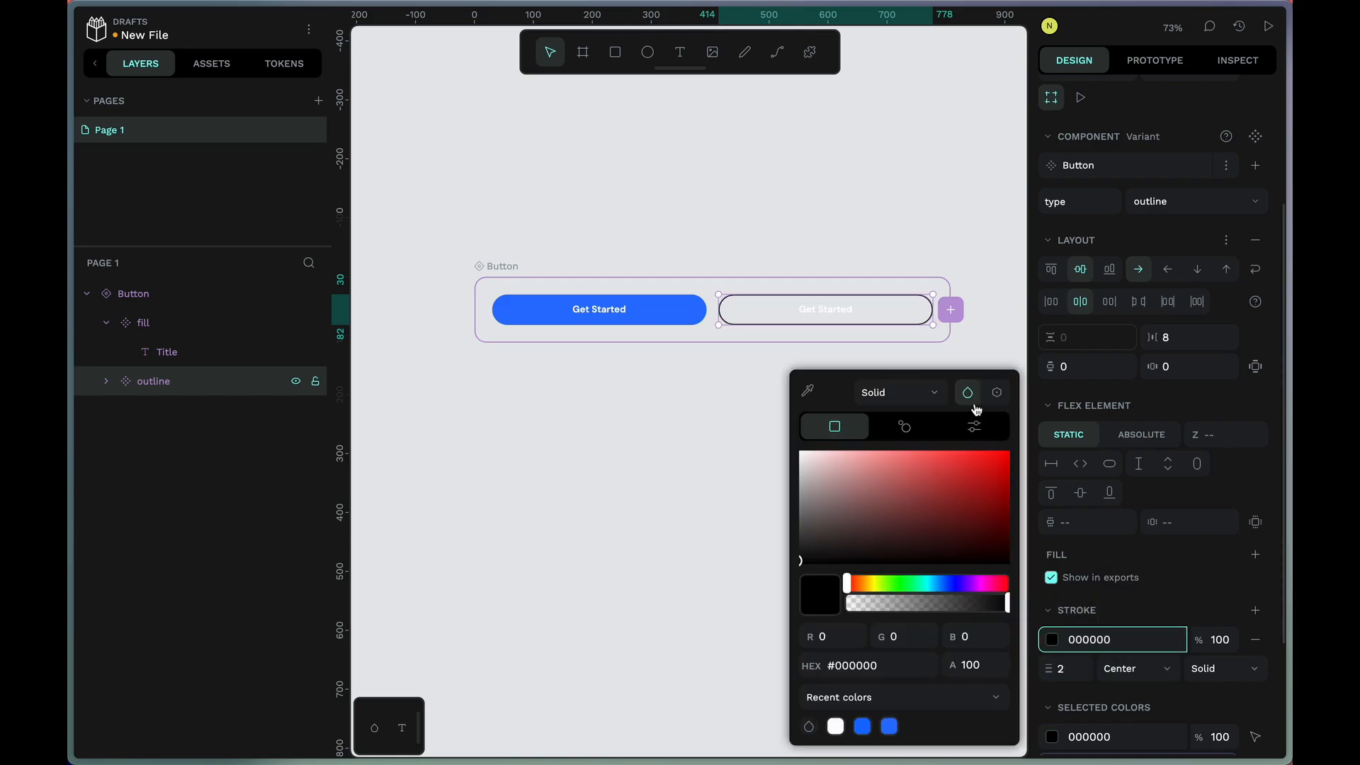
{"action": "left_click", "coordinate": [997, 393]}
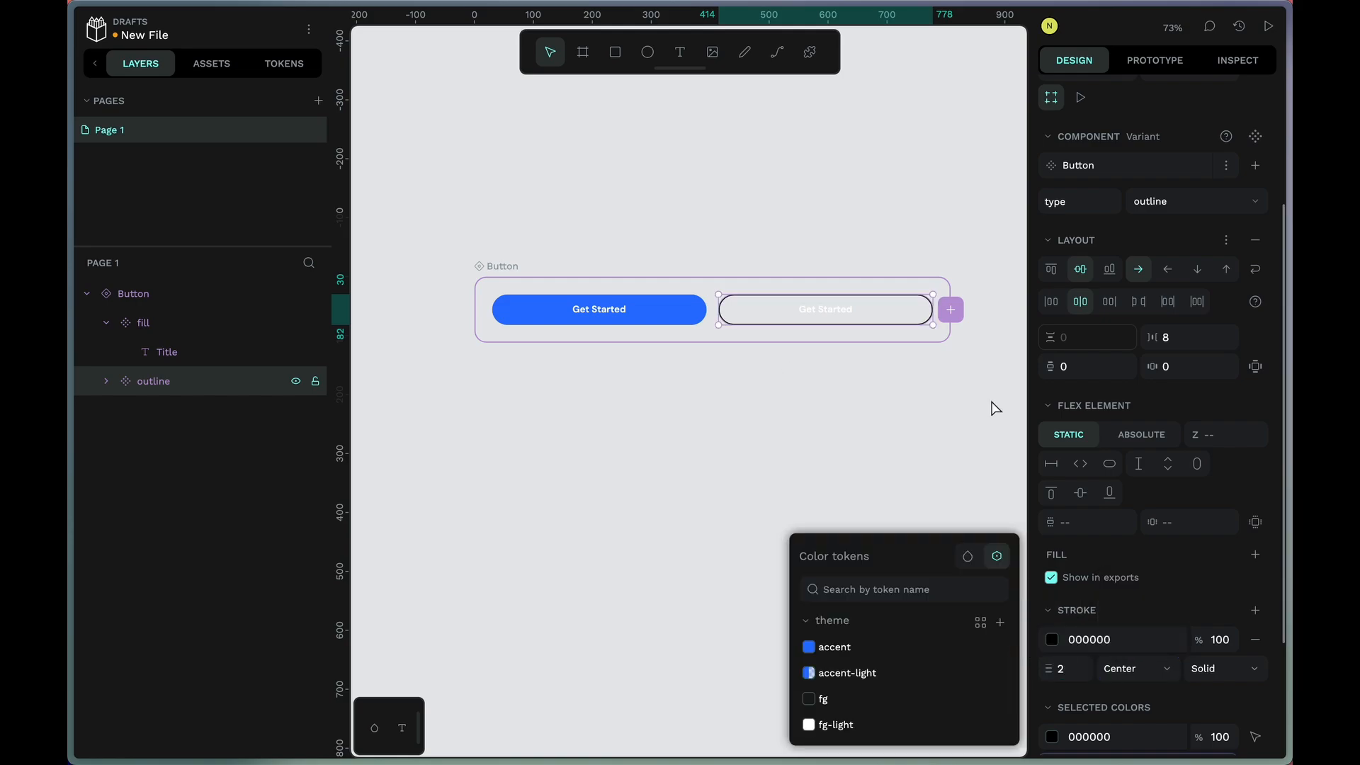
{"action": "left_click", "coordinate": [809, 648]}
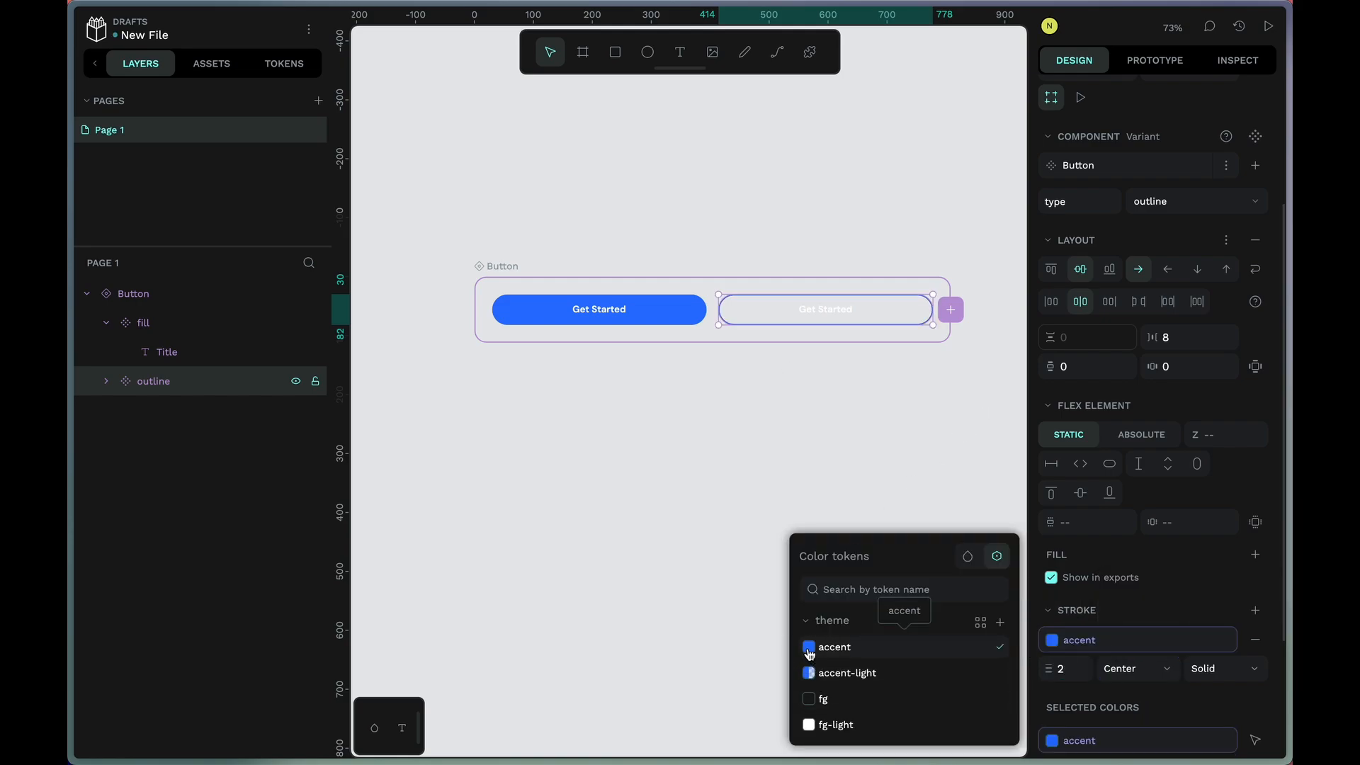
- Apply the accent color token to the outline variant's Get Started title
{"action": "left_click", "coordinate": [820, 309]}
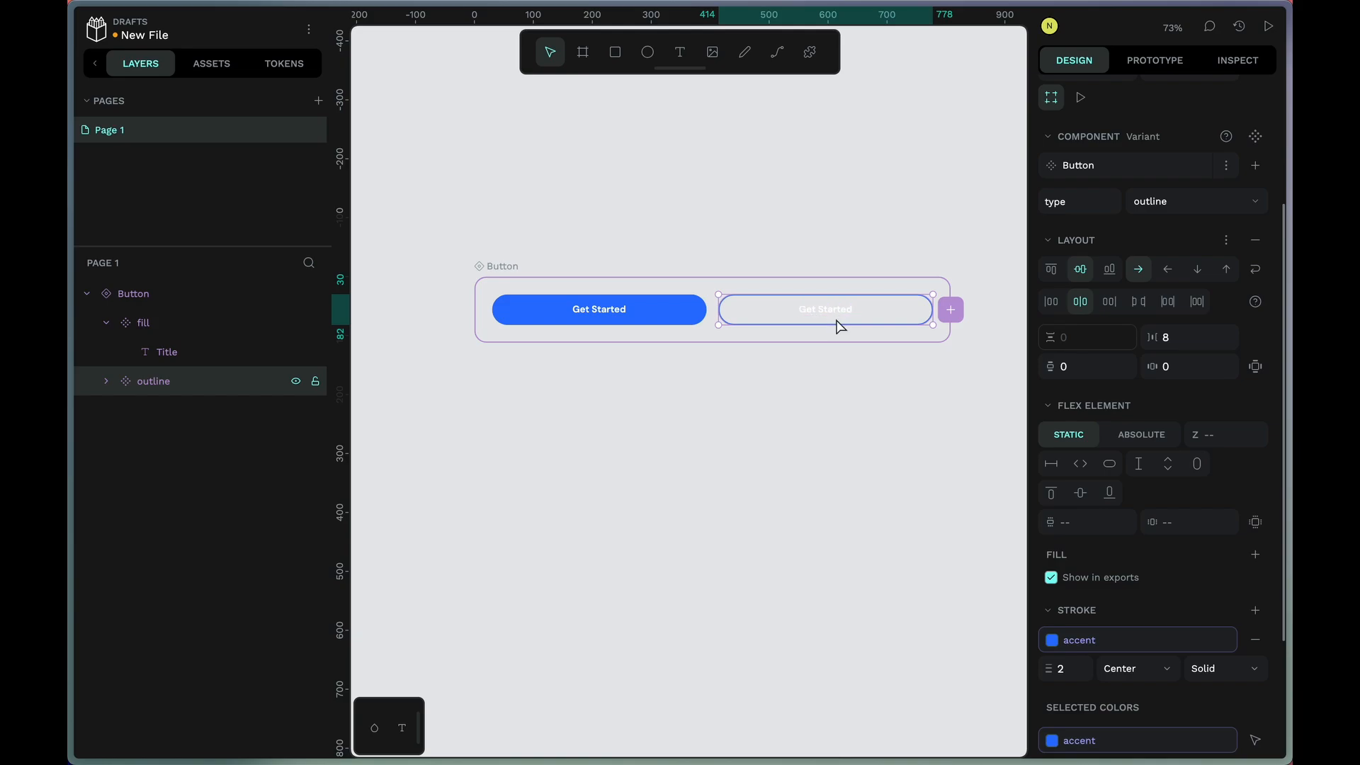
{"action": "double_click", "coordinate": [834, 314]}
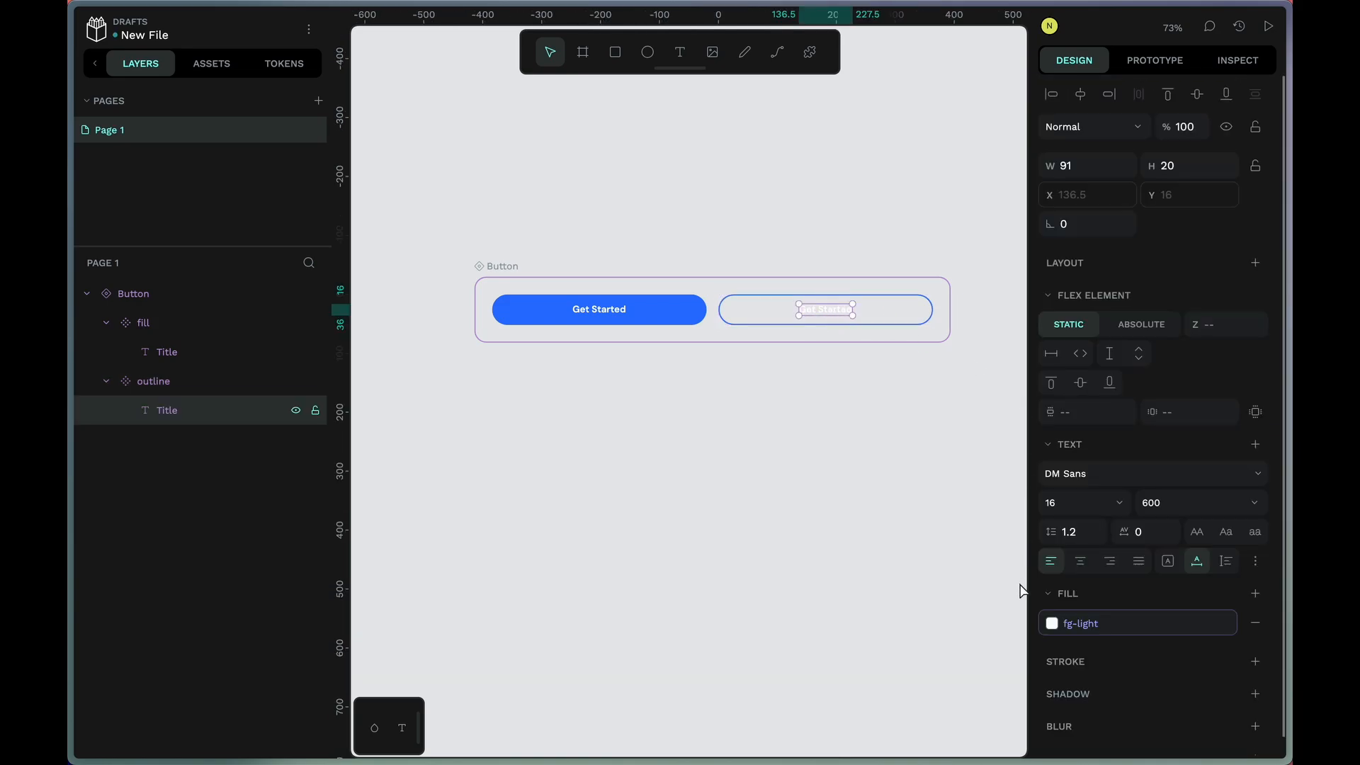
{"action": "left_click", "coordinate": [1052, 623]}
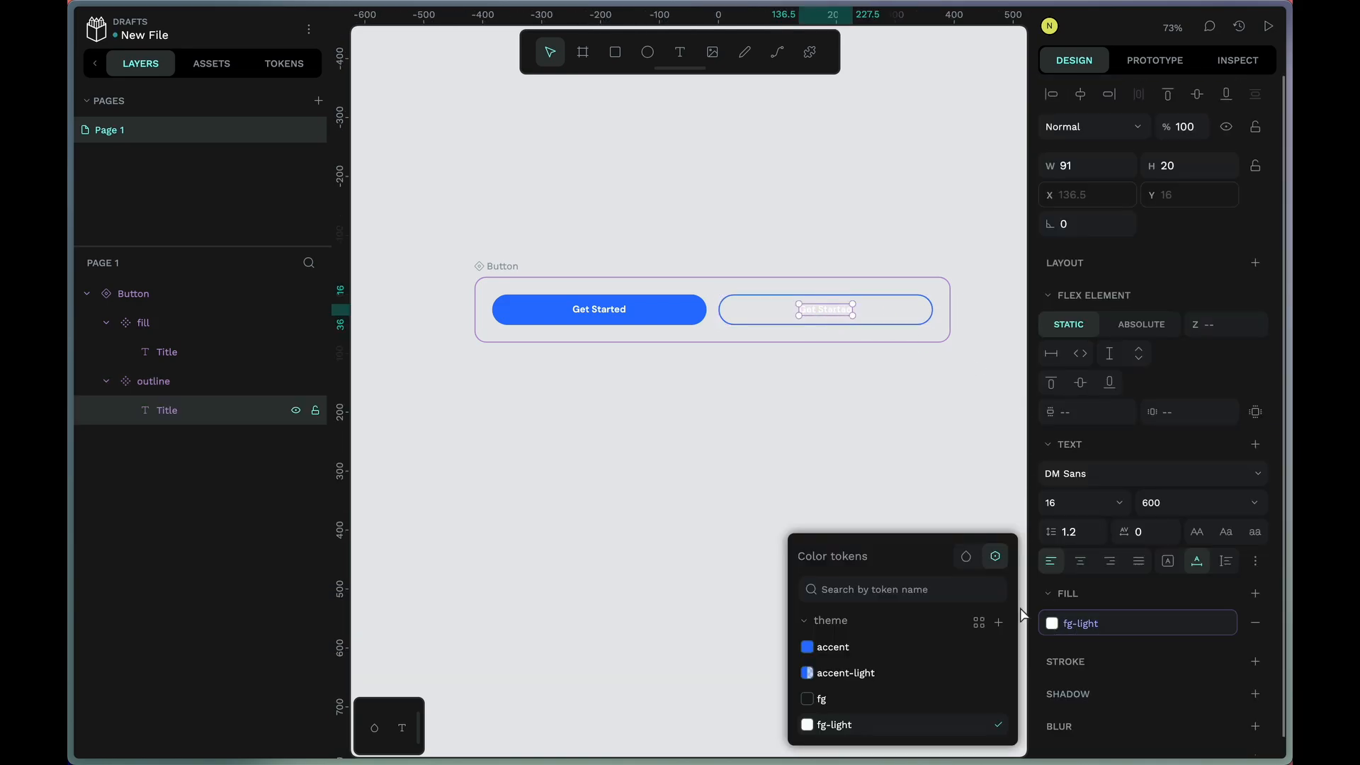
{"action": "left_click", "coordinate": [836, 651]}
{"action": "left_click", "coordinate": [848, 447]}
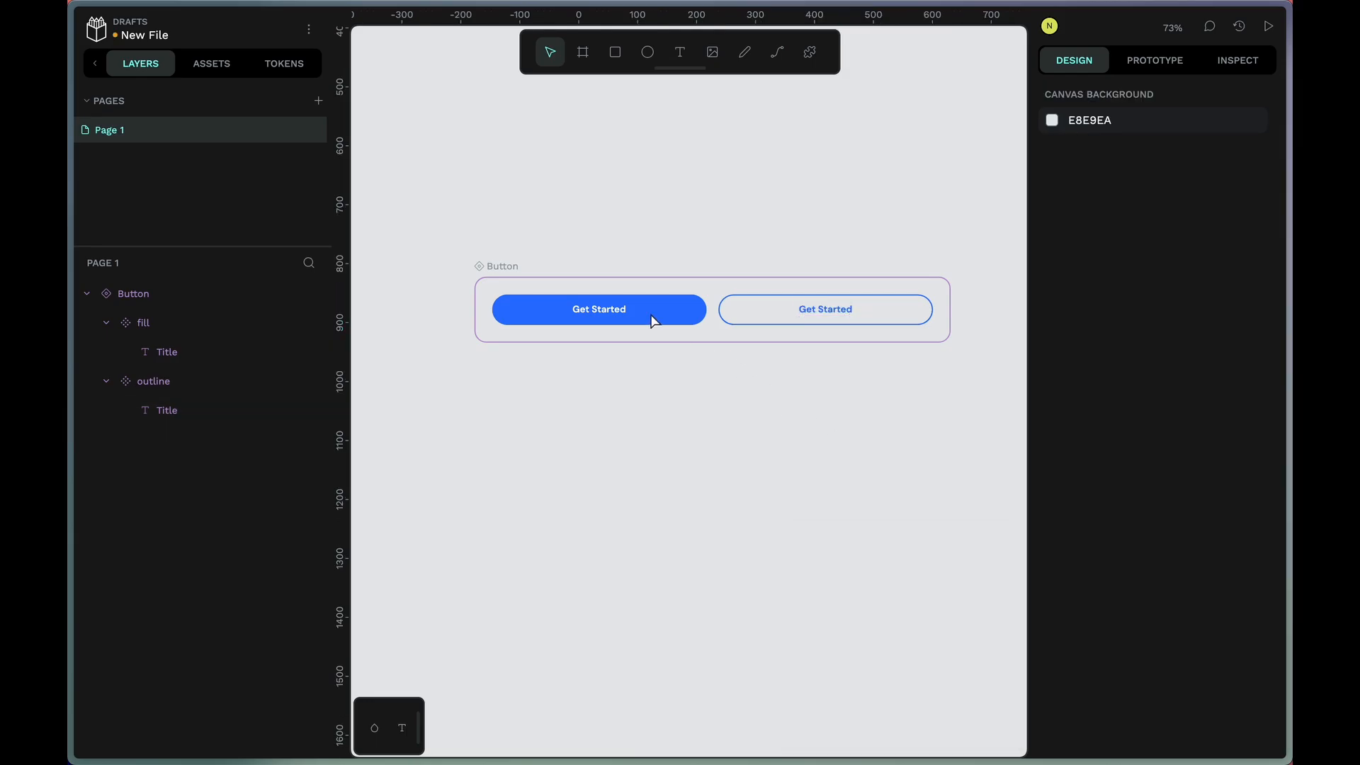
- Place a copy of the Button component from the local library on the canvas, below and to the right of the main component
{"action": "left_click", "coordinate": [610, 308]}
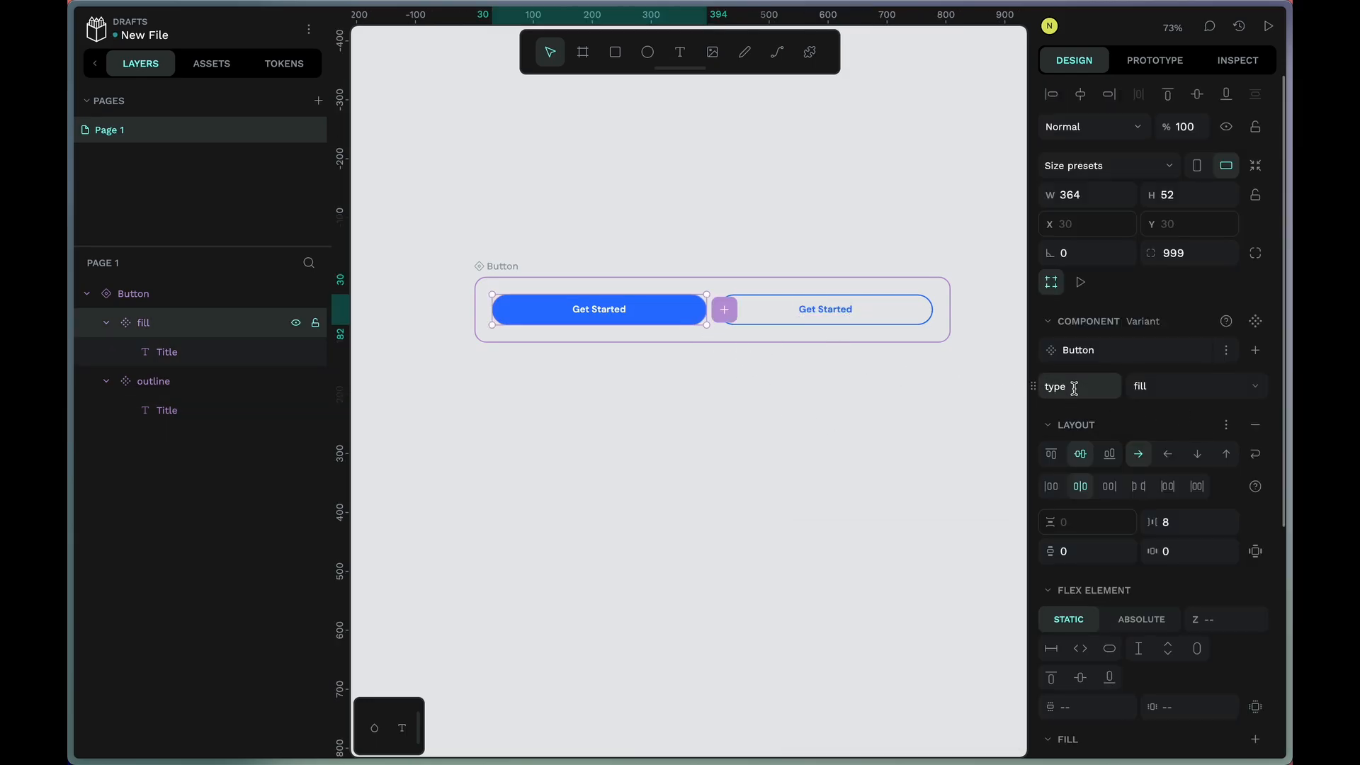
{"action": "left_click", "coordinate": [798, 298]}
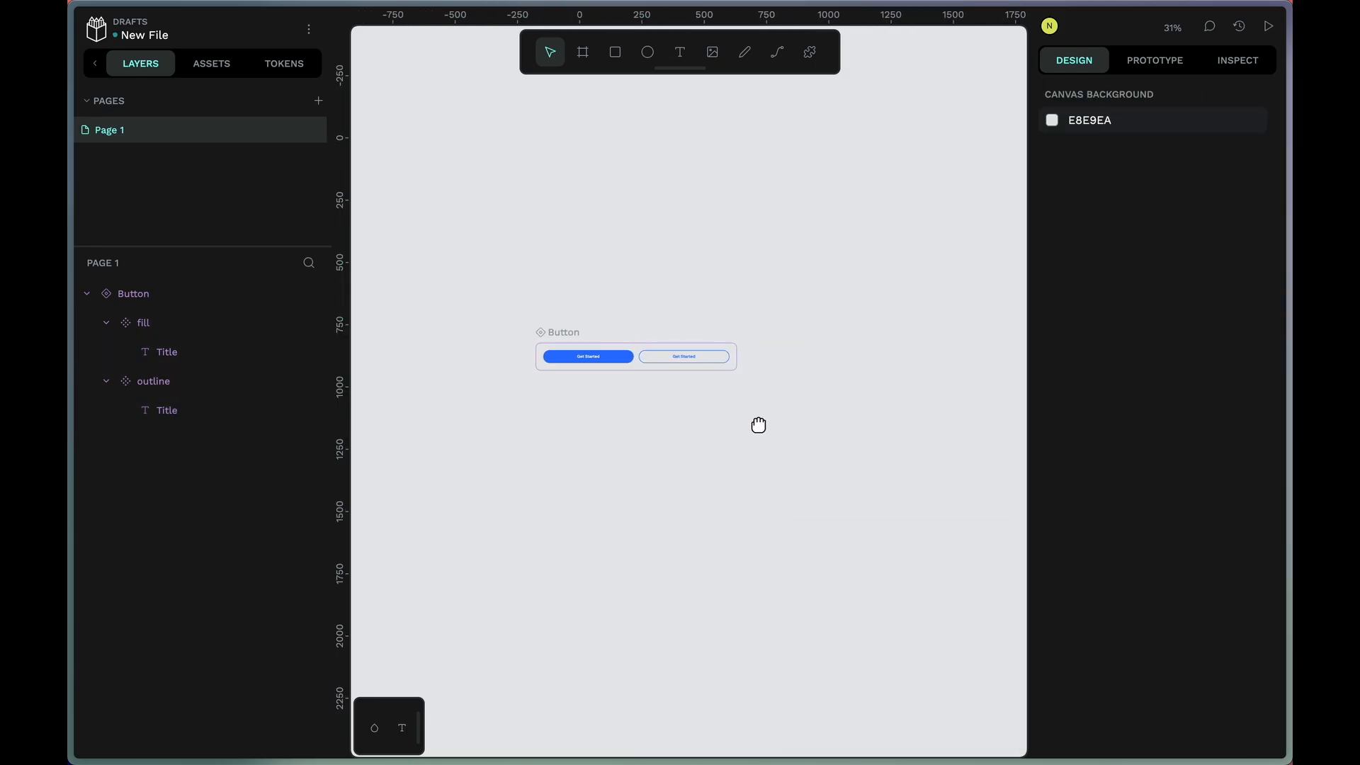
{"action": "scroll", "coordinate": [665, 425], "scroll_direction": "up", "scroll_amount": 3}
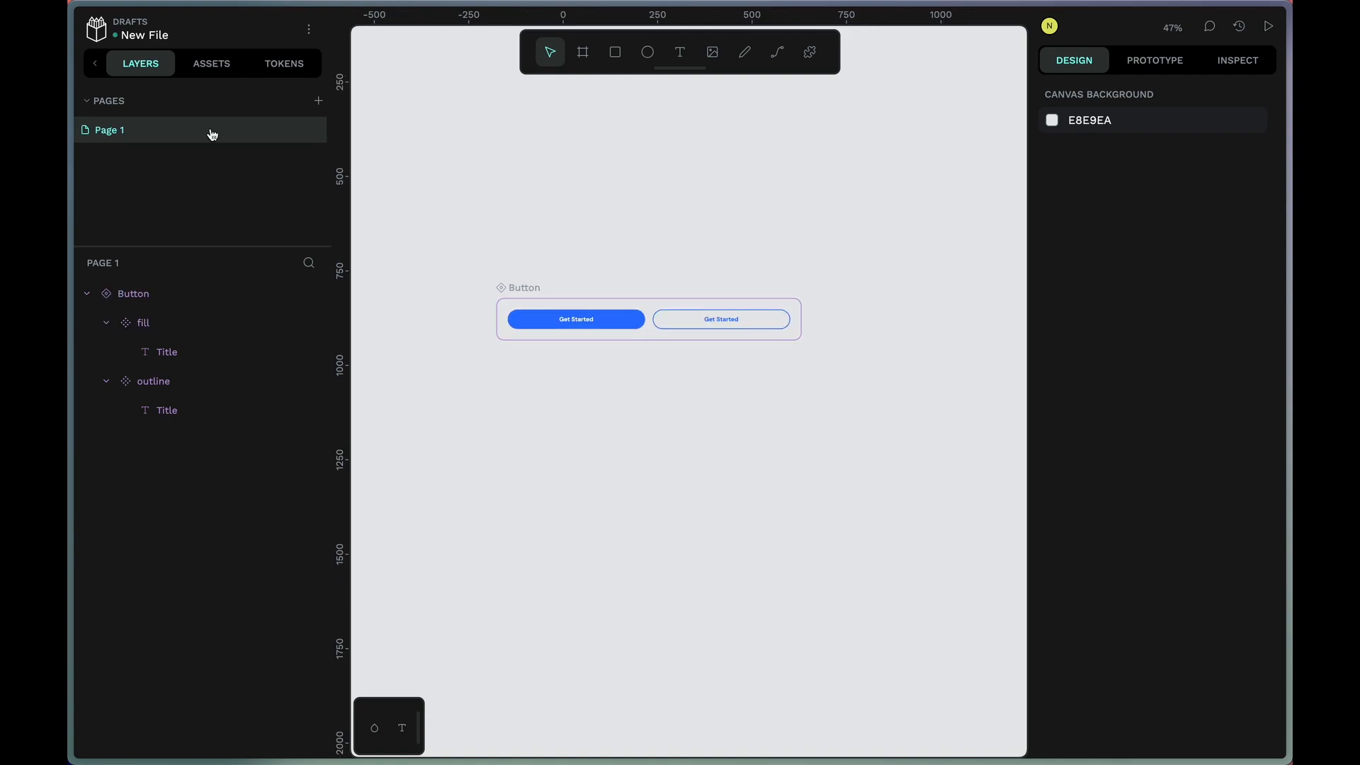
{"action": "left_click", "coordinate": [211, 63]}
{"action": "left_click_drag", "start_coordinate": [158, 253], "coordinate": [848, 641]}
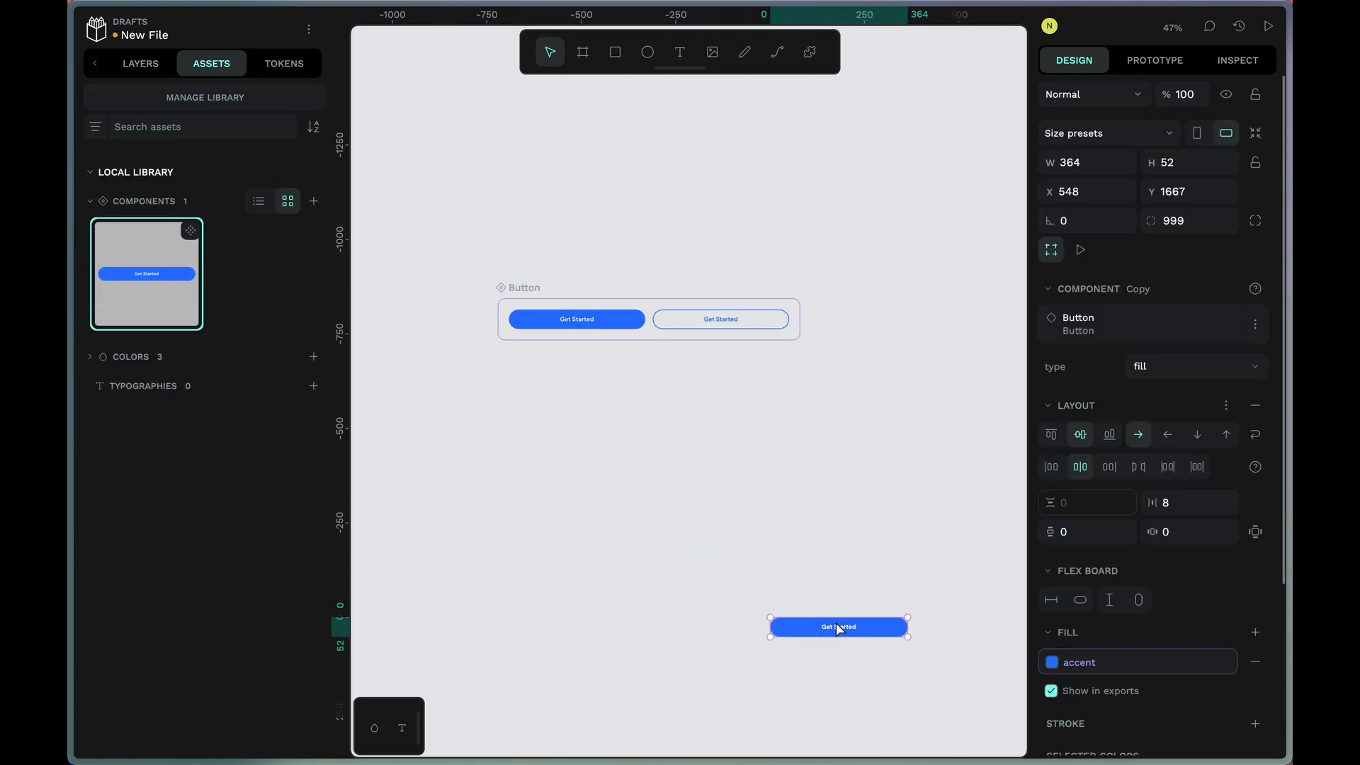
{"action": "key", "text": "alt+l"}
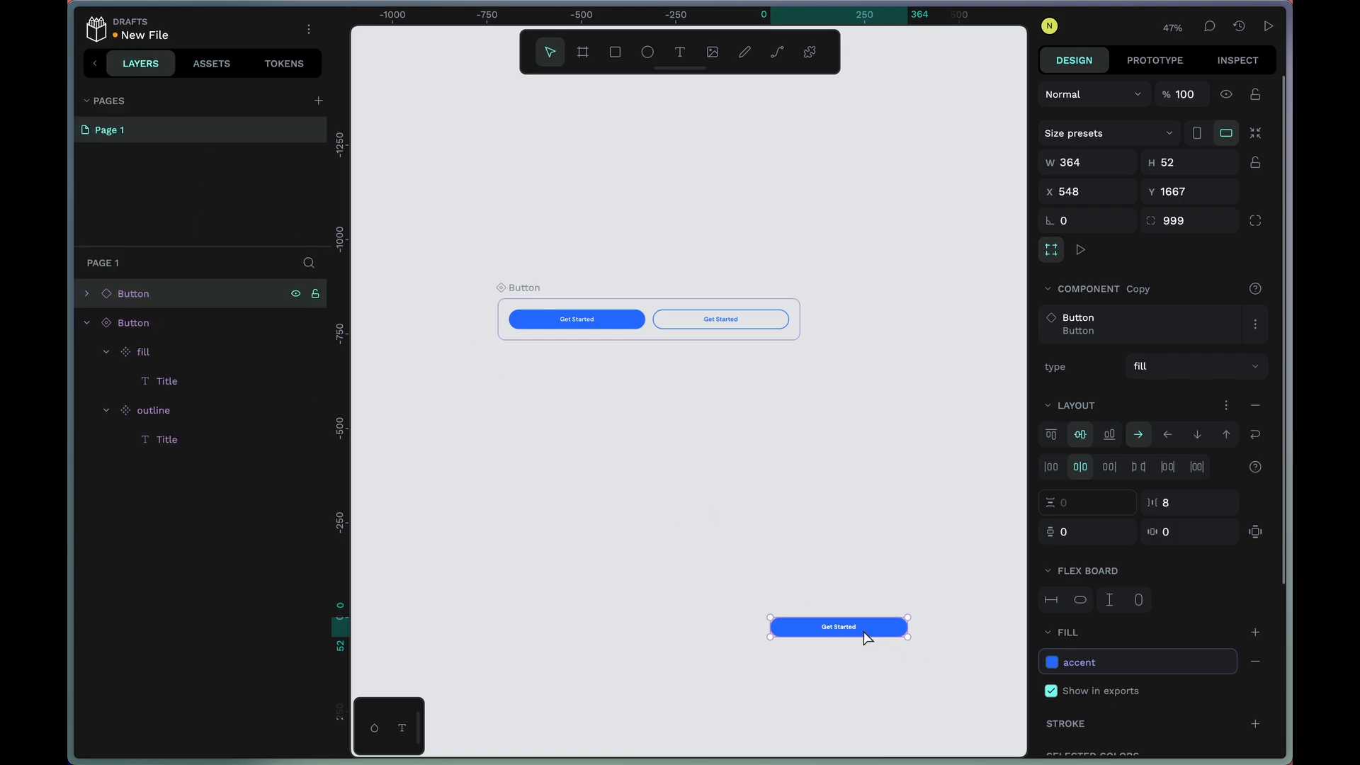
- Switch the Button copy's type property to outline
{"action": "left_click", "coordinate": [517, 290]}
{"action": "left_click", "coordinate": [838, 629]}
{"action": "left_click", "coordinate": [1168, 369]}
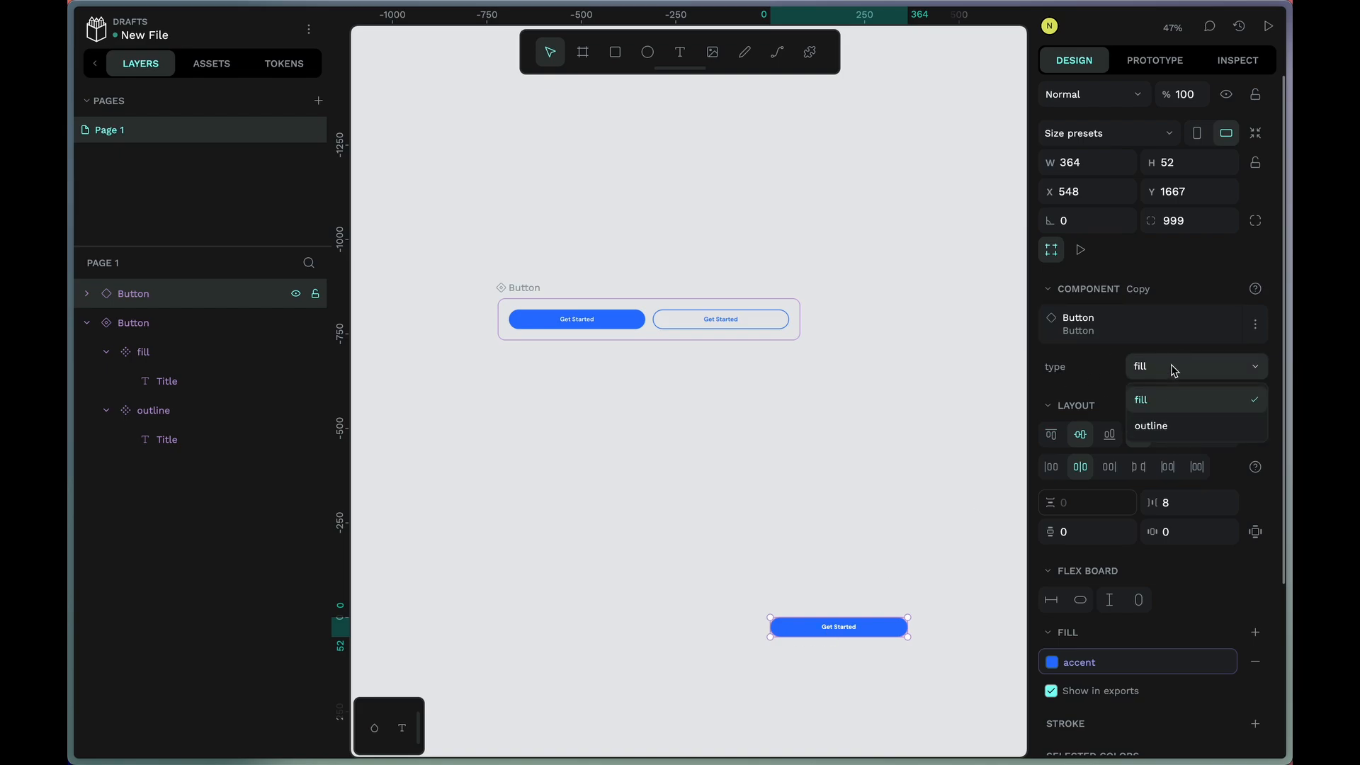
{"action": "left_click", "coordinate": [1082, 357]}
{"action": "left_click", "coordinate": [1166, 369]}
{"action": "left_click", "coordinate": [1171, 425]}
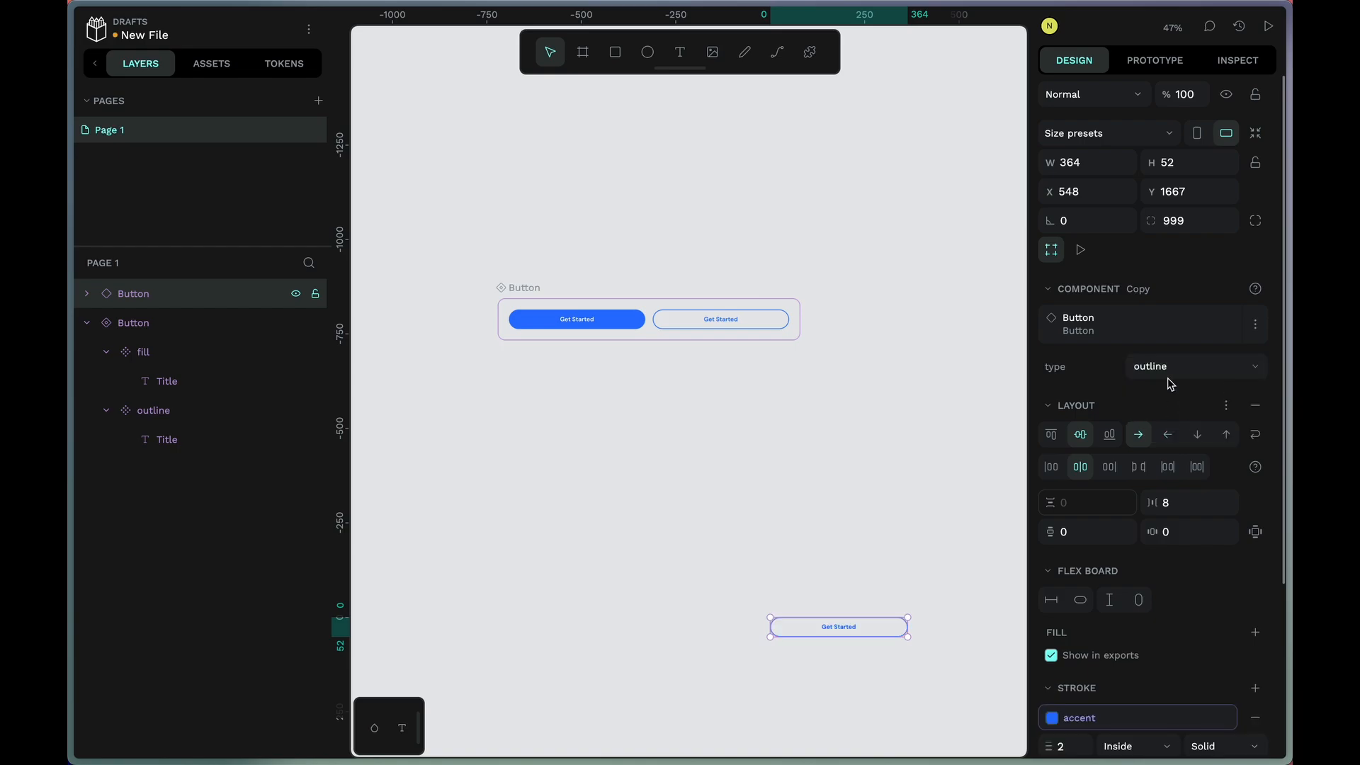
- Set the Button copy's type to fill and move the copy to about X 947, Y 1103
{"action": "left_click", "coordinate": [1169, 366]}
{"action": "left_click", "coordinate": [1167, 399]}
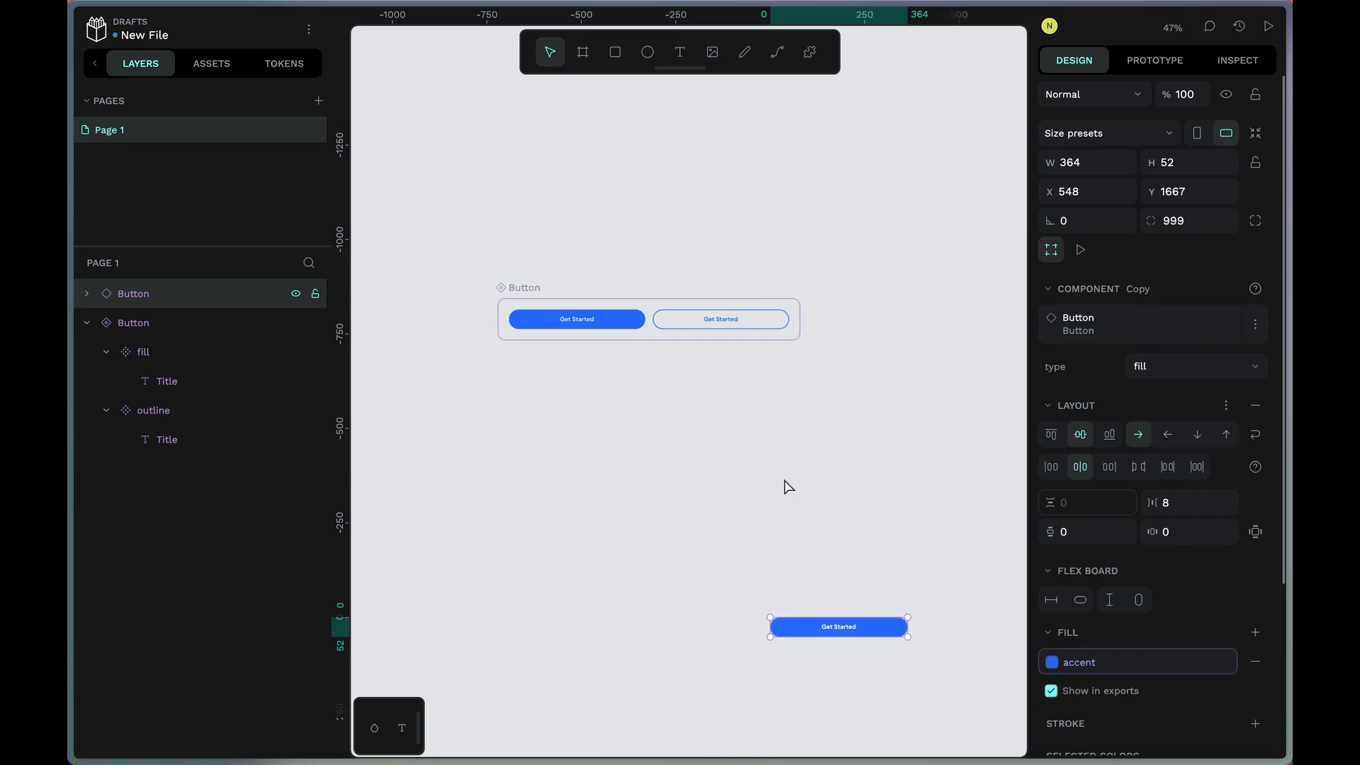
{"action": "left_click_drag", "start_coordinate": [821, 634], "coordinate": [954, 412]}
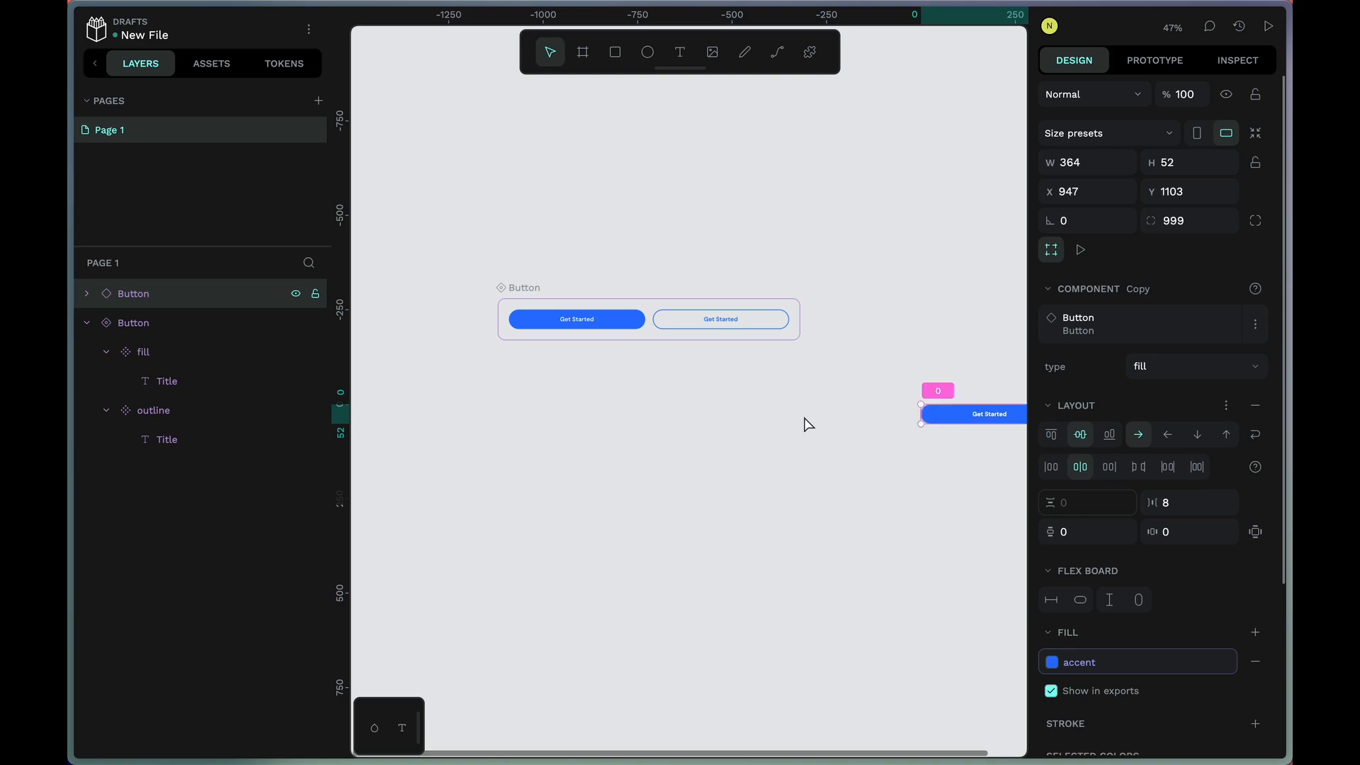
- Stack the main Button component's variants in a column layout with a row gap of 30
{"action": "left_click", "coordinate": [528, 292]}
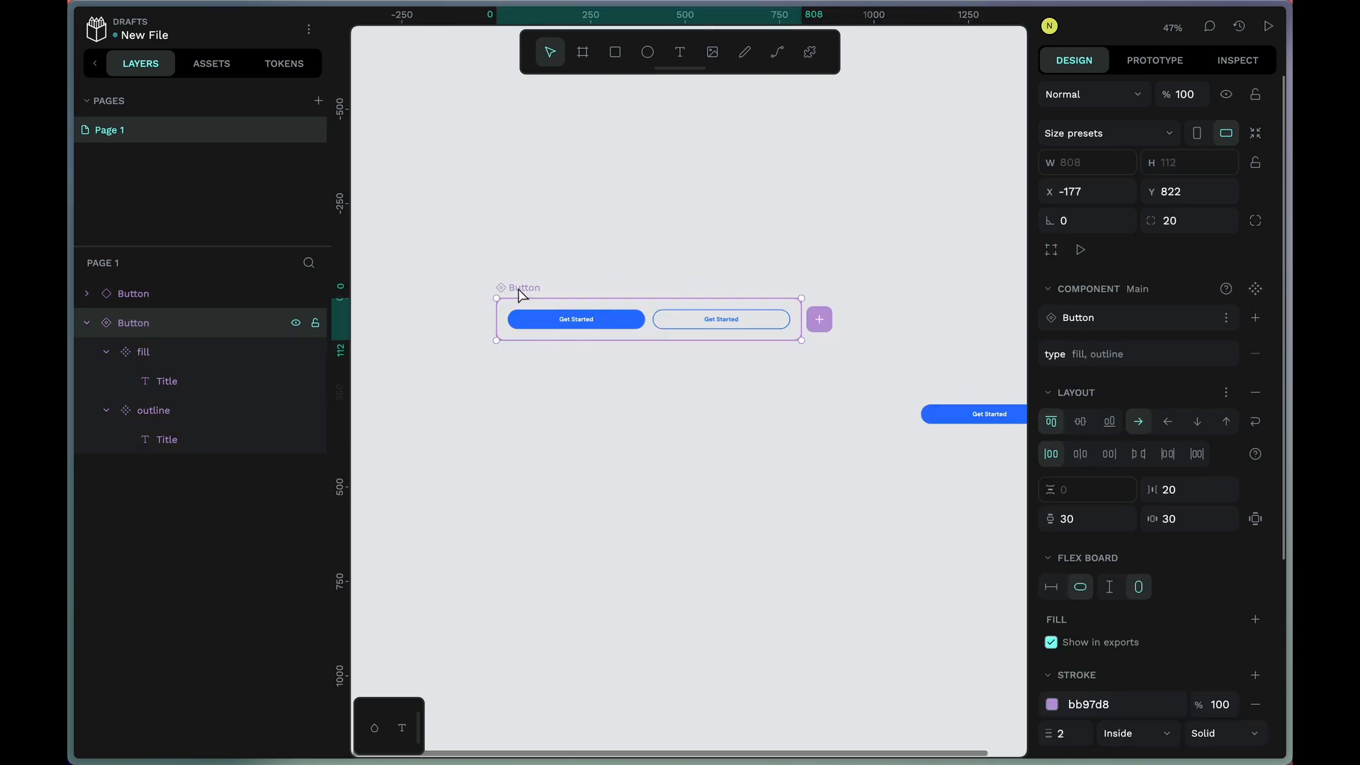
{"action": "left_click", "coordinate": [1200, 433]}
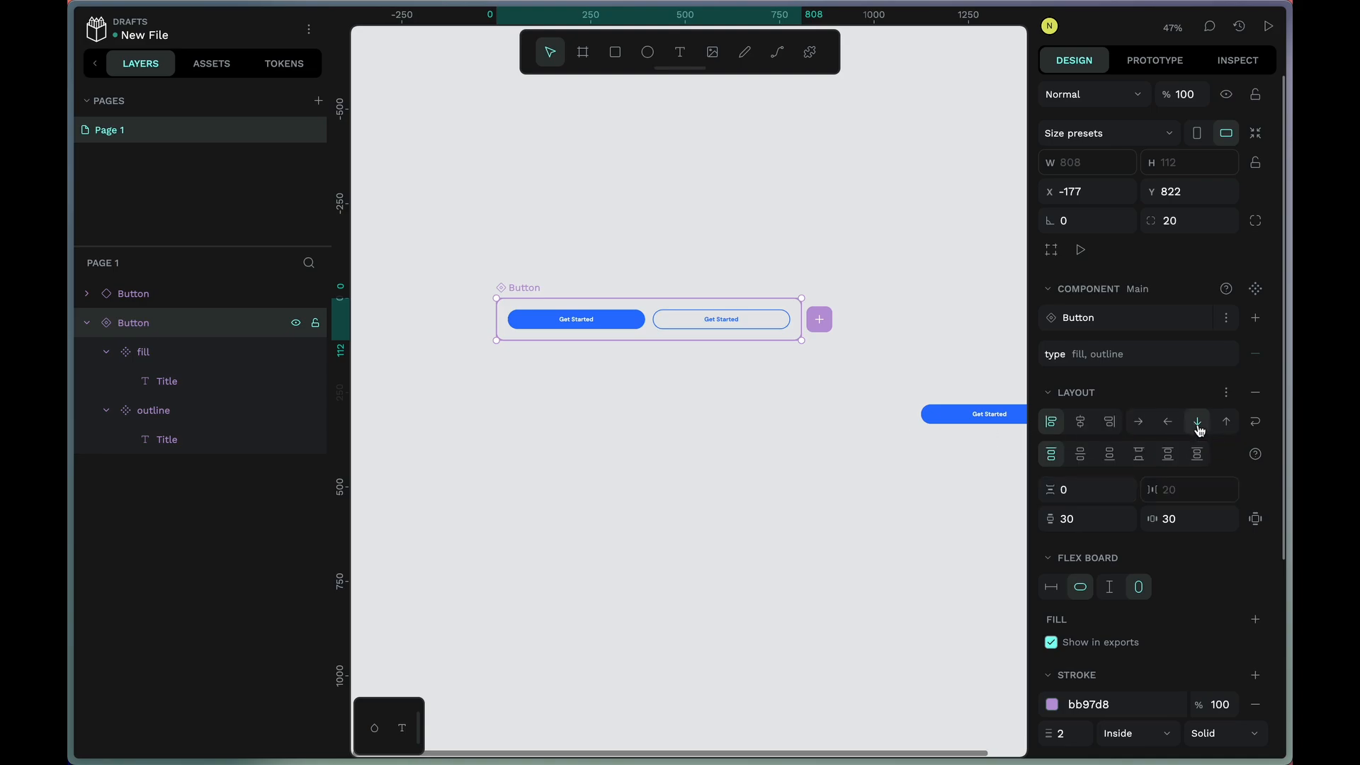
{"action": "left_click", "coordinate": [1088, 490]}
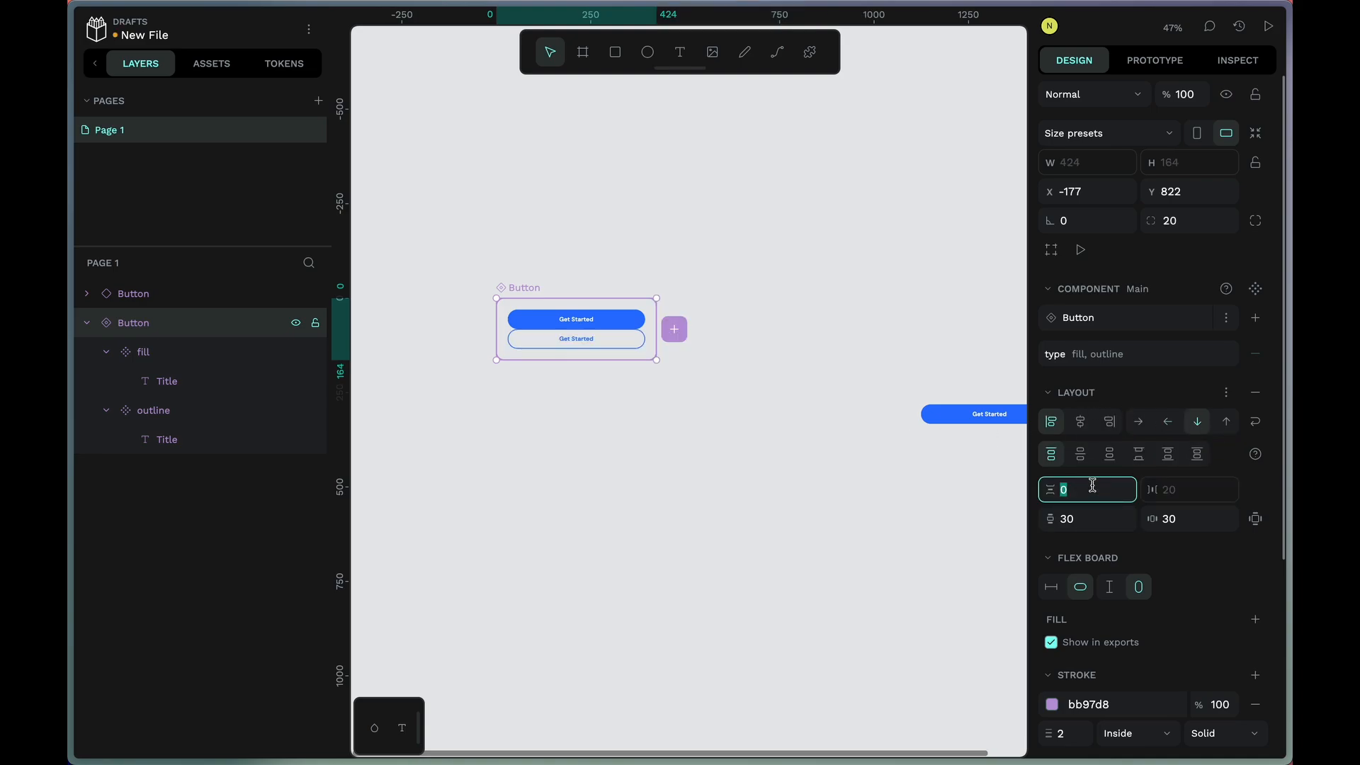
{"action": "key", "text": "shift+Up"}
{"action": "key", "text": "shift+Up"}
{"action": "key", "text": "shift+Up"}
{"action": "left_click", "coordinate": [650, 486]}
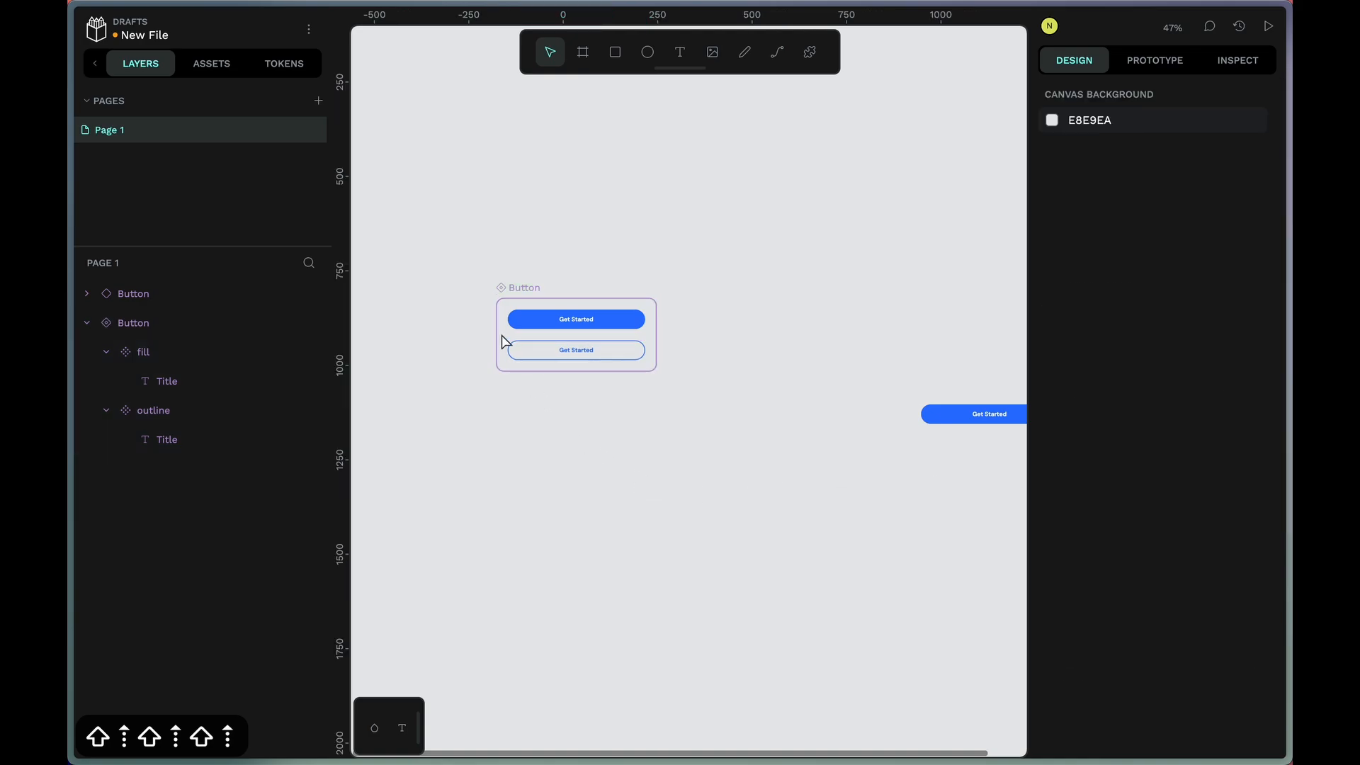
- Add a third Button variant based on the fill variant and set its type value to ghost
{"action": "scroll", "coordinate": [504, 337], "scroll_direction": "up", "scroll_amount": 5}
{"action": "left_click", "coordinate": [518, 242]}
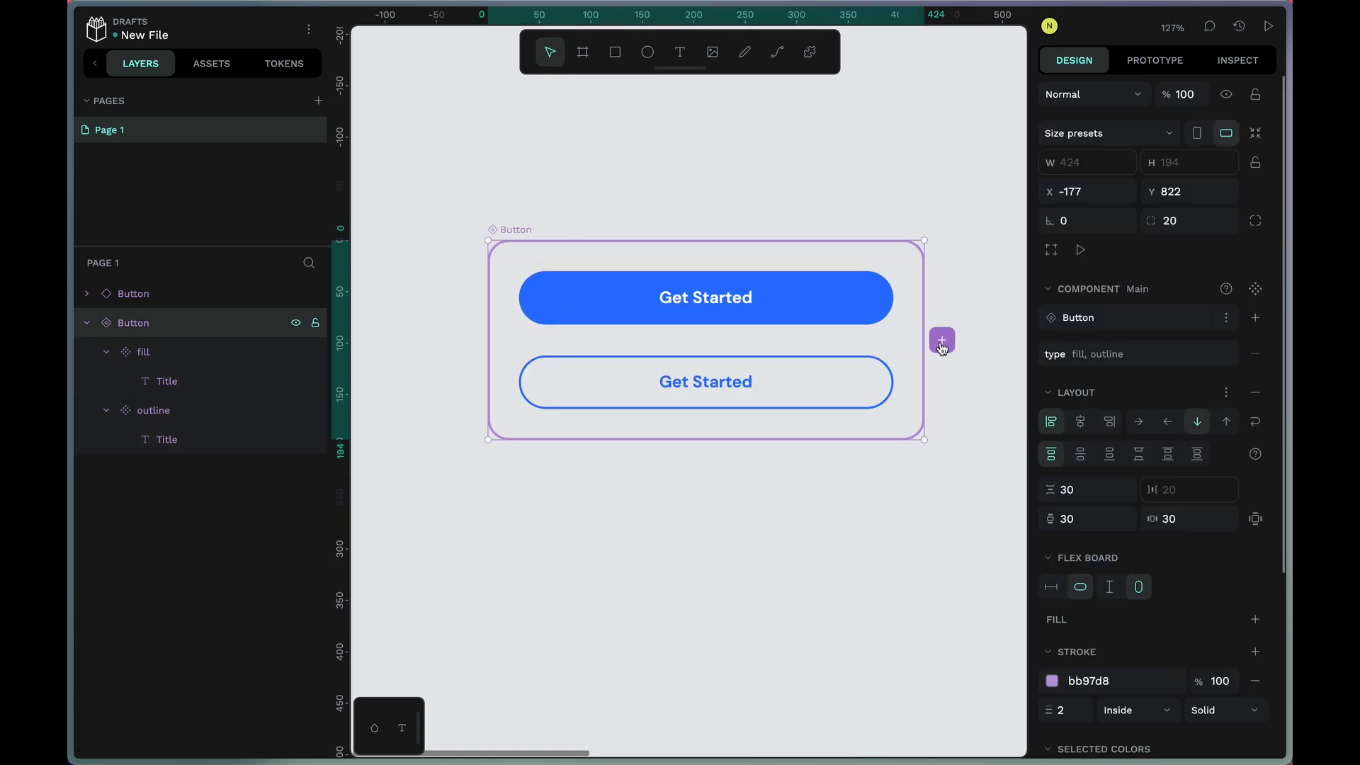
{"action": "scroll", "coordinate": [854, 357], "scroll_direction": "down", "scroll_amount": 2}
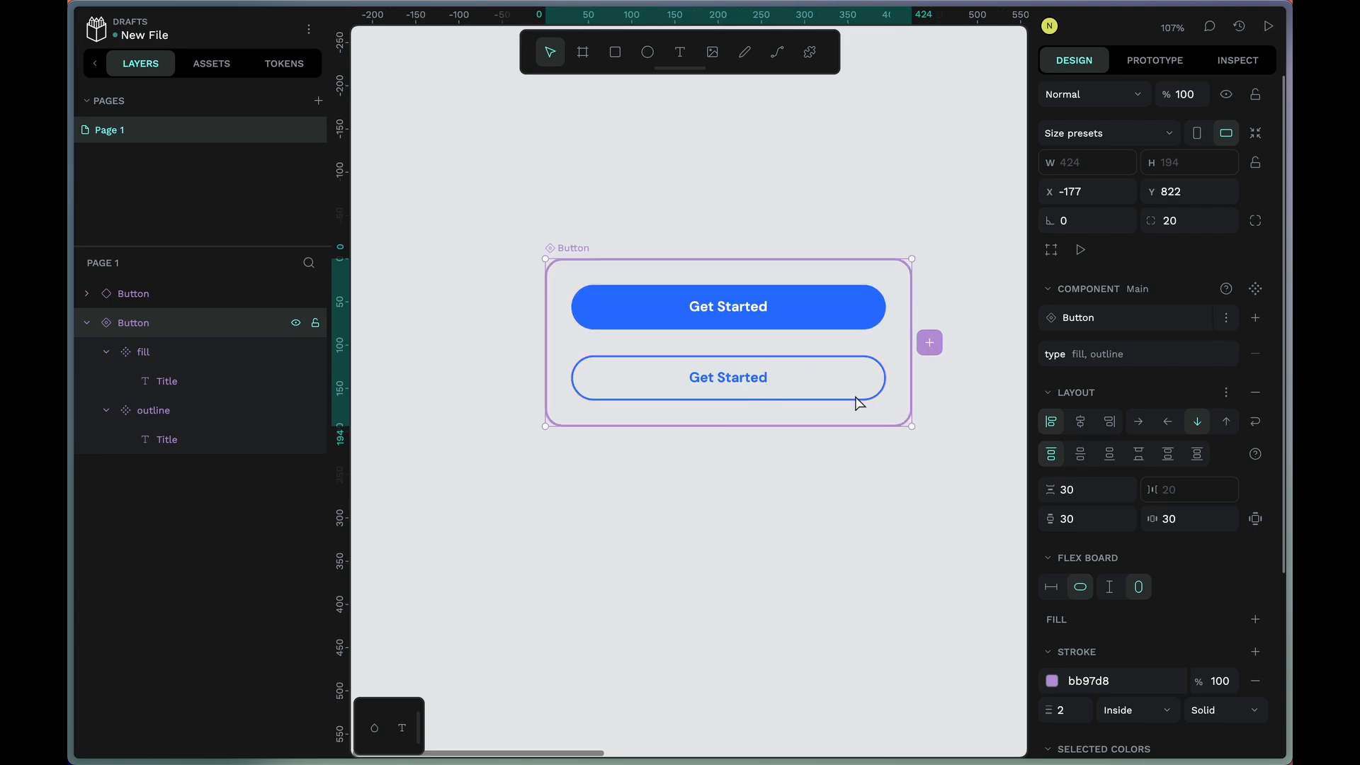
{"action": "left_click", "coordinate": [734, 309]}
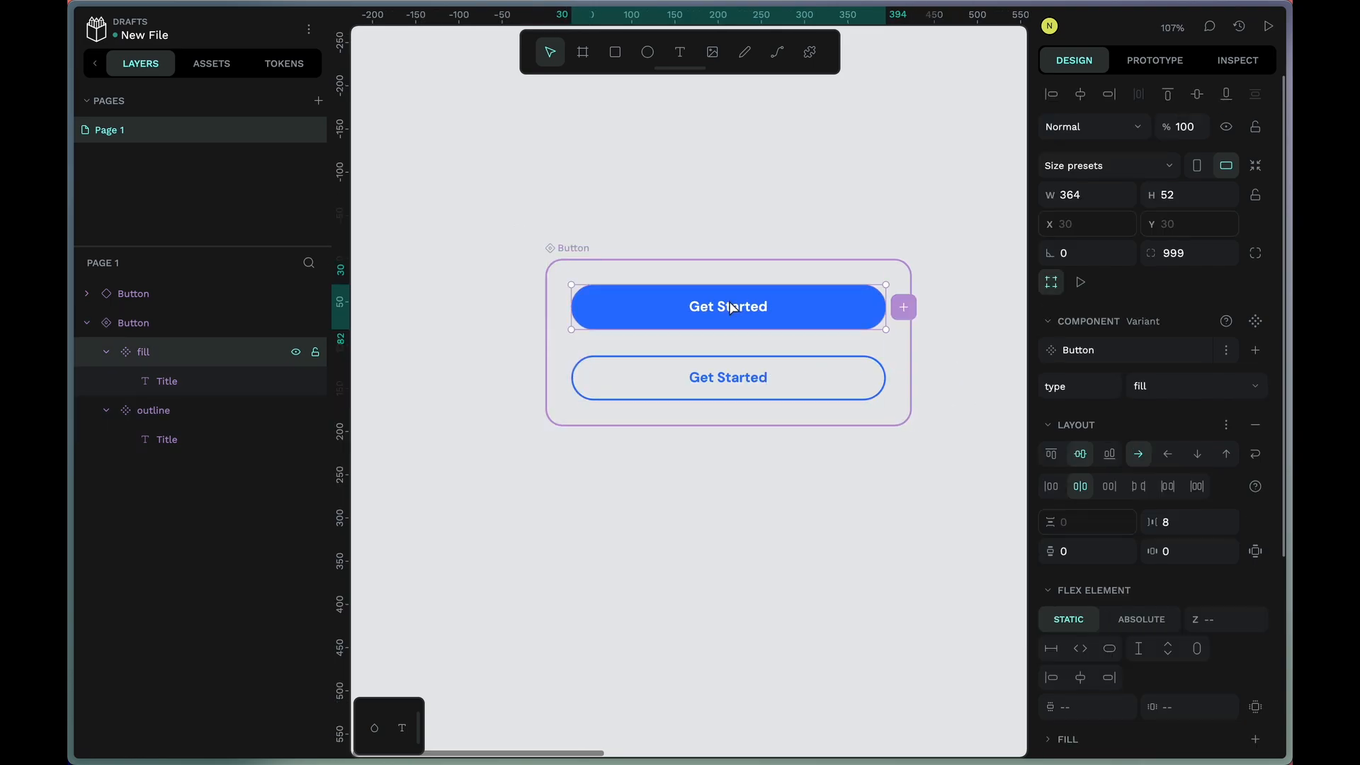
{"action": "left_click", "coordinate": [904, 309]}
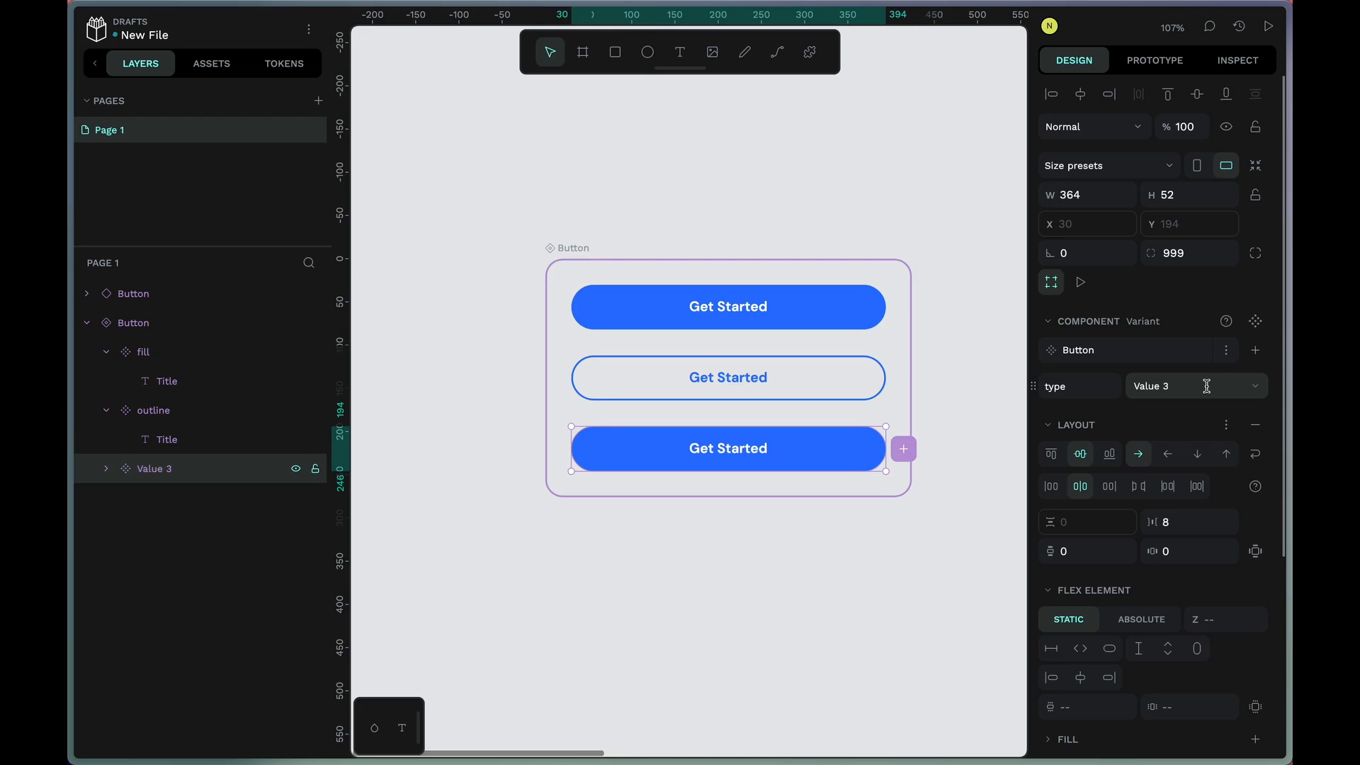
{"action": "left_click", "coordinate": [1207, 386]}
{"action": "type", "text": "ghost"}
{"action": "key", "text": "Return"}
- Remove the accent fill from the ghost variant
{"action": "scroll", "coordinate": [827, 441], "scroll_direction": "down", "scroll_amount": 4}
{"action": "scroll", "coordinate": [1220, 601], "scroll_direction": "down", "scroll_amount": 2}
{"action": "scroll", "coordinate": [1219, 601], "scroll_direction": "down", "scroll_amount": 3}
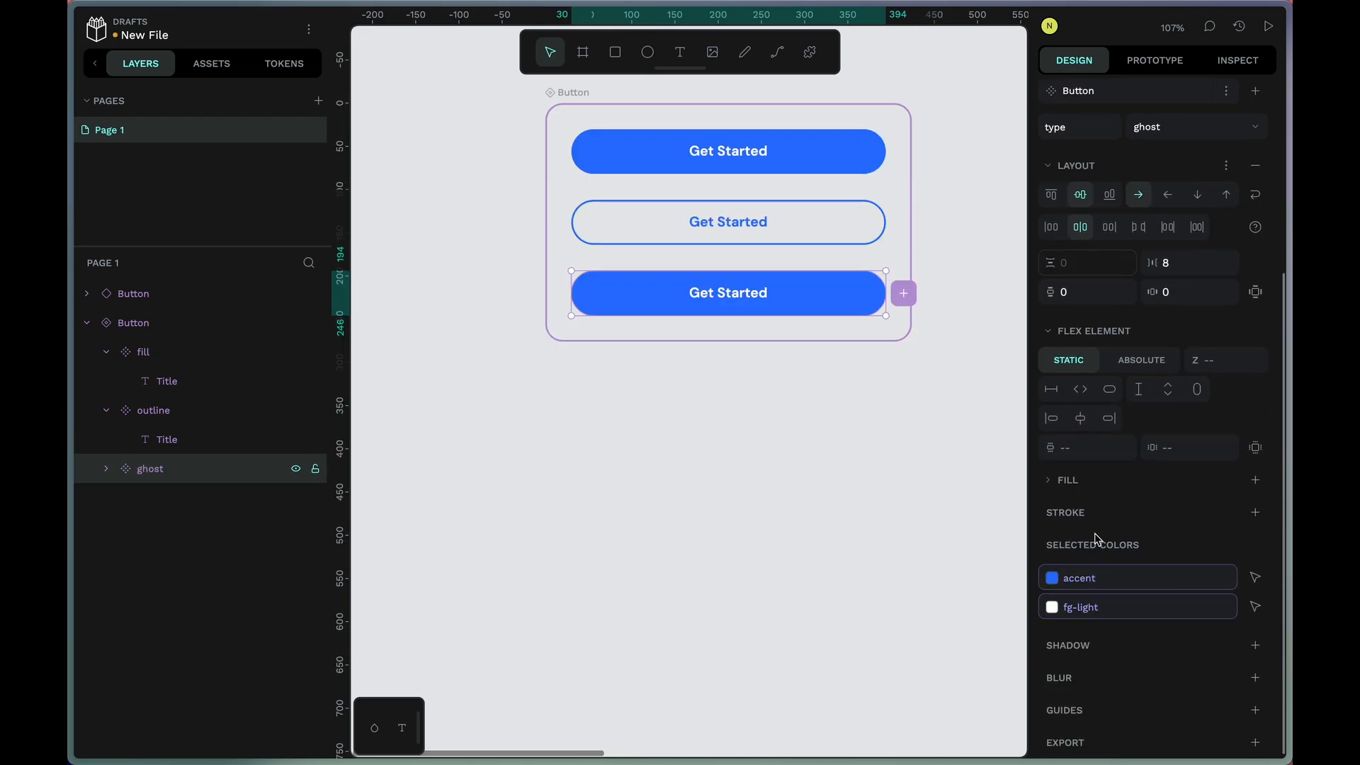
{"action": "left_click", "coordinate": [1101, 496]}
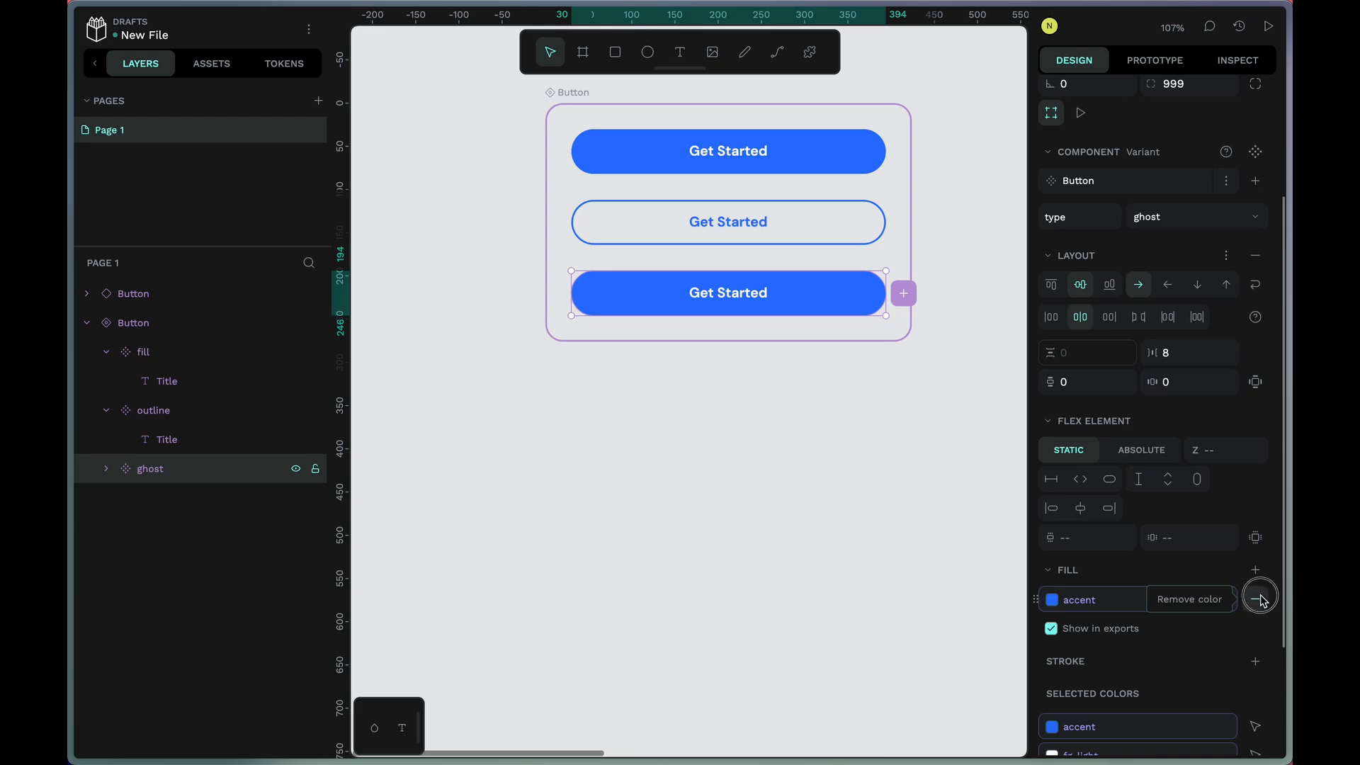
{"action": "left_click", "coordinate": [1264, 599]}
- Apply the accent color token to the ghost variant's Get Started title
{"action": "left_click", "coordinate": [752, 296]}
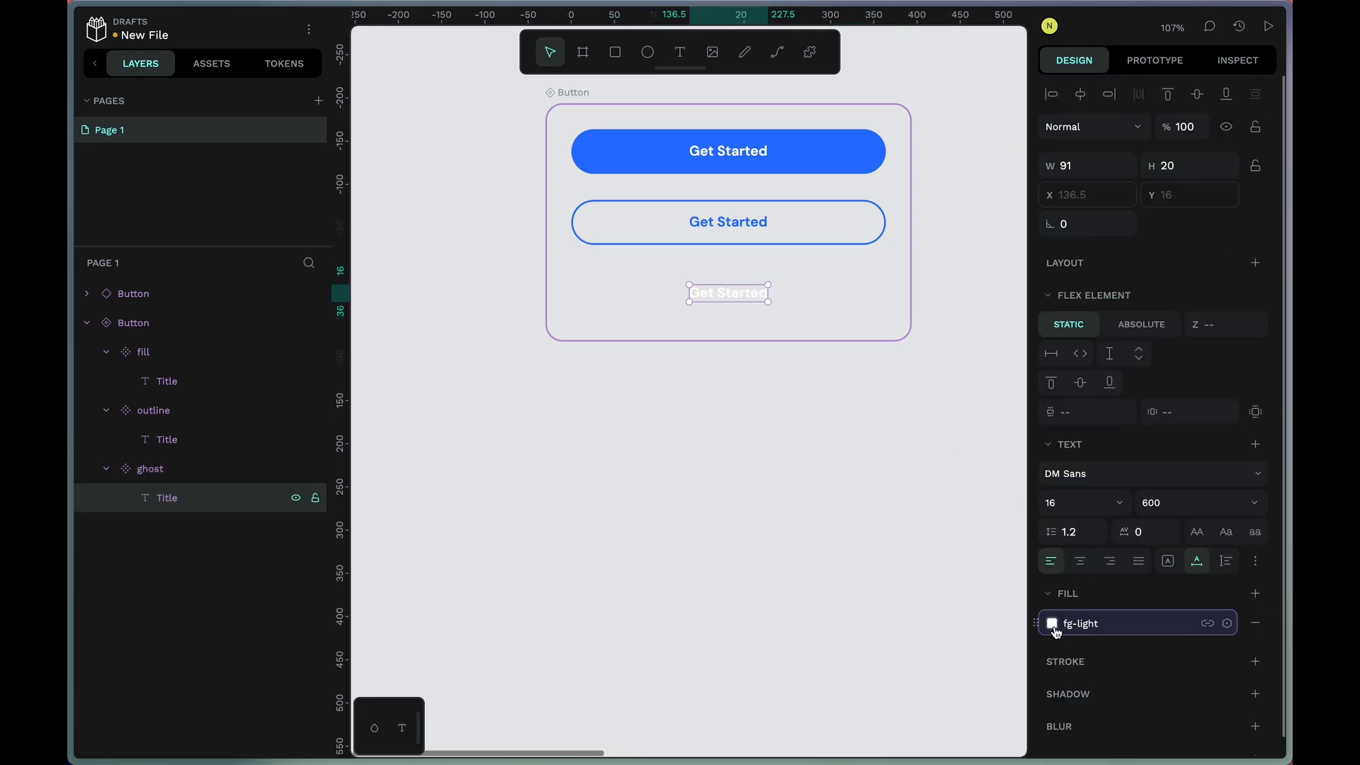
{"action": "left_click", "coordinate": [1052, 623]}
{"action": "left_click", "coordinate": [830, 646]}
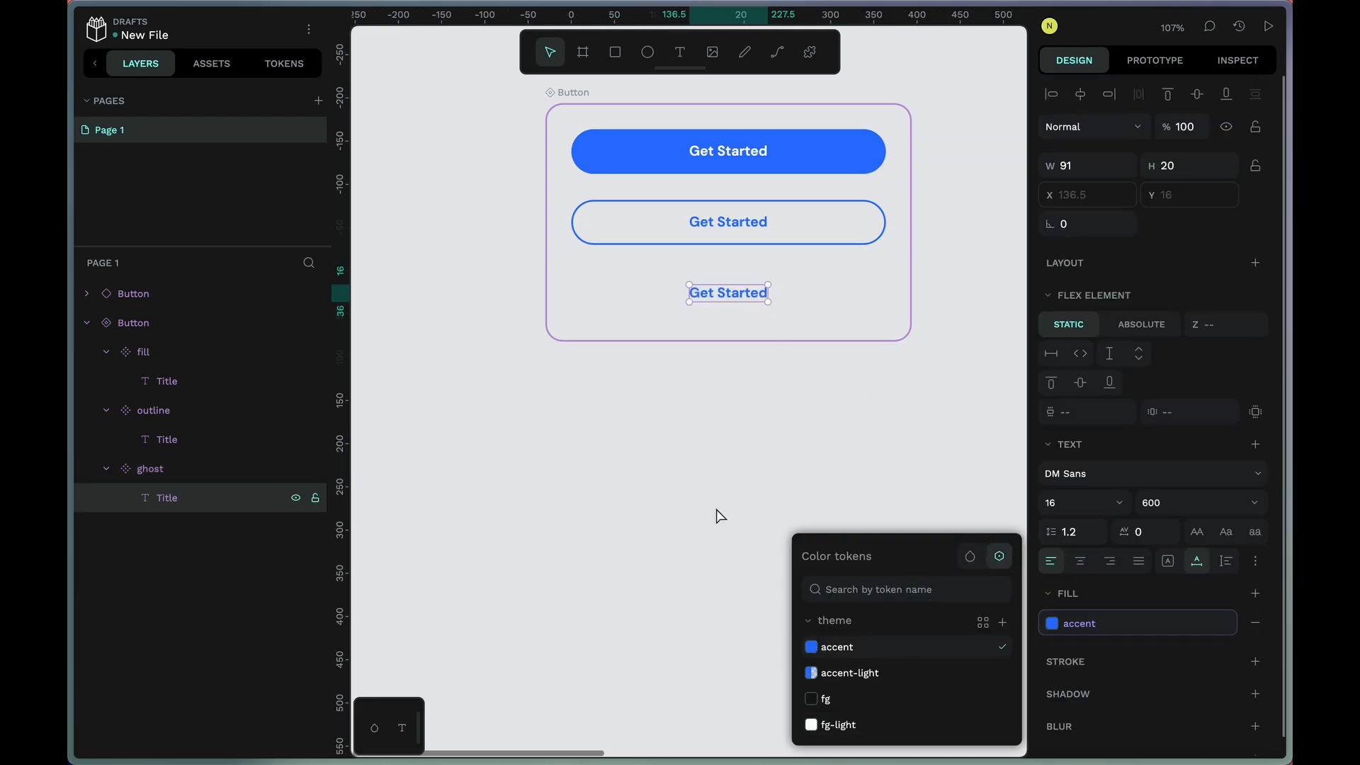
{"action": "left_click", "coordinate": [719, 516]}
{"action": "left_click", "coordinate": [779, 292]}
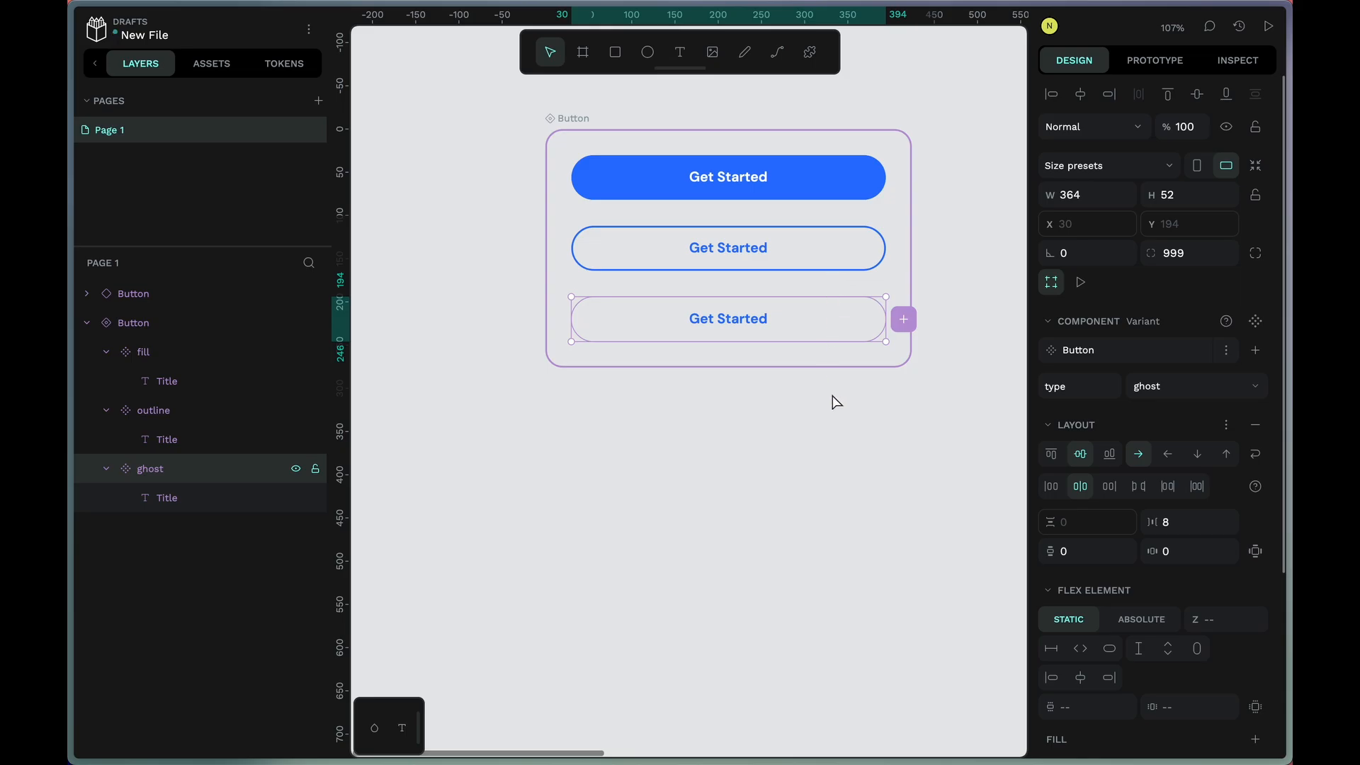
- Add a fourth Button variant based on the fill variant and change its background to the accent-light color token
{"action": "left_click", "coordinate": [836, 178]}
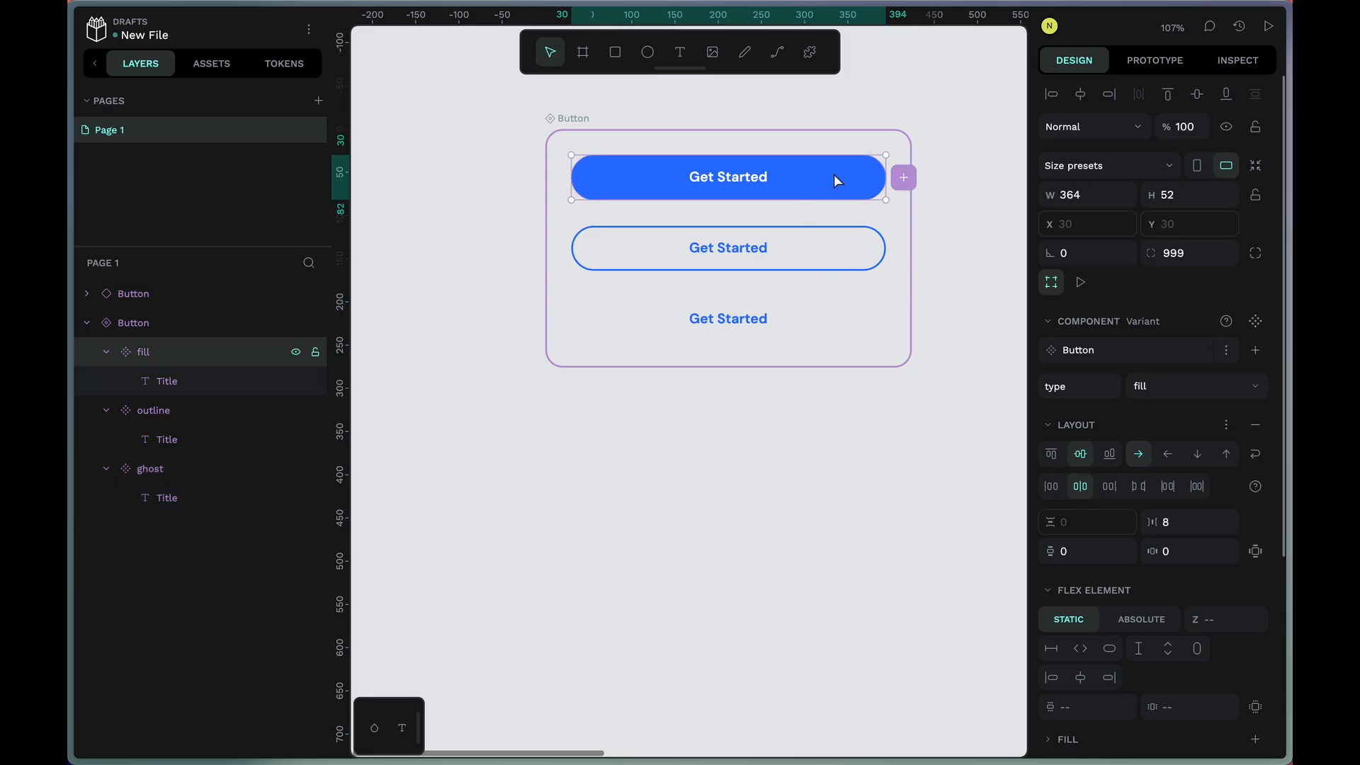
{"action": "left_click", "coordinate": [903, 177]}
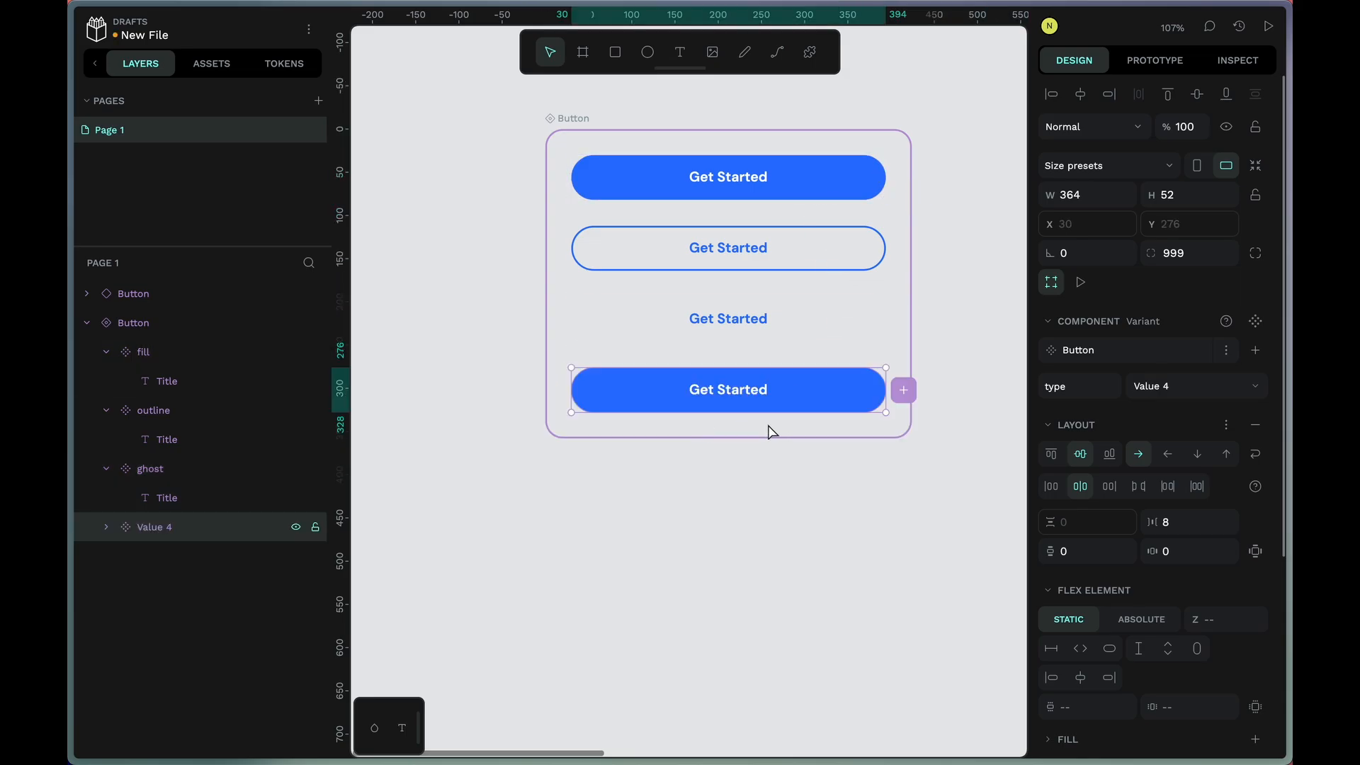
{"action": "scroll", "coordinate": [1112, 556], "scroll_direction": "down", "scroll_amount": 3}
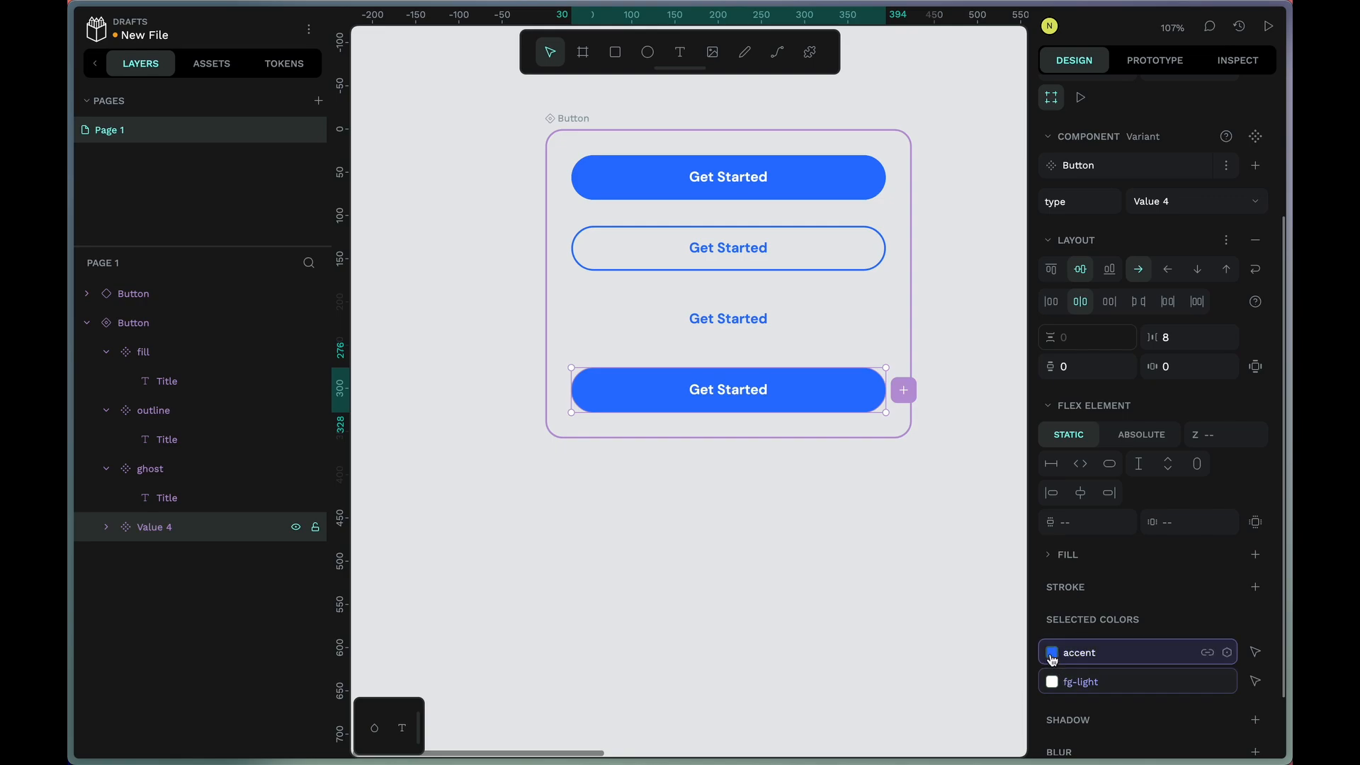
{"action": "left_click", "coordinate": [1053, 661]}
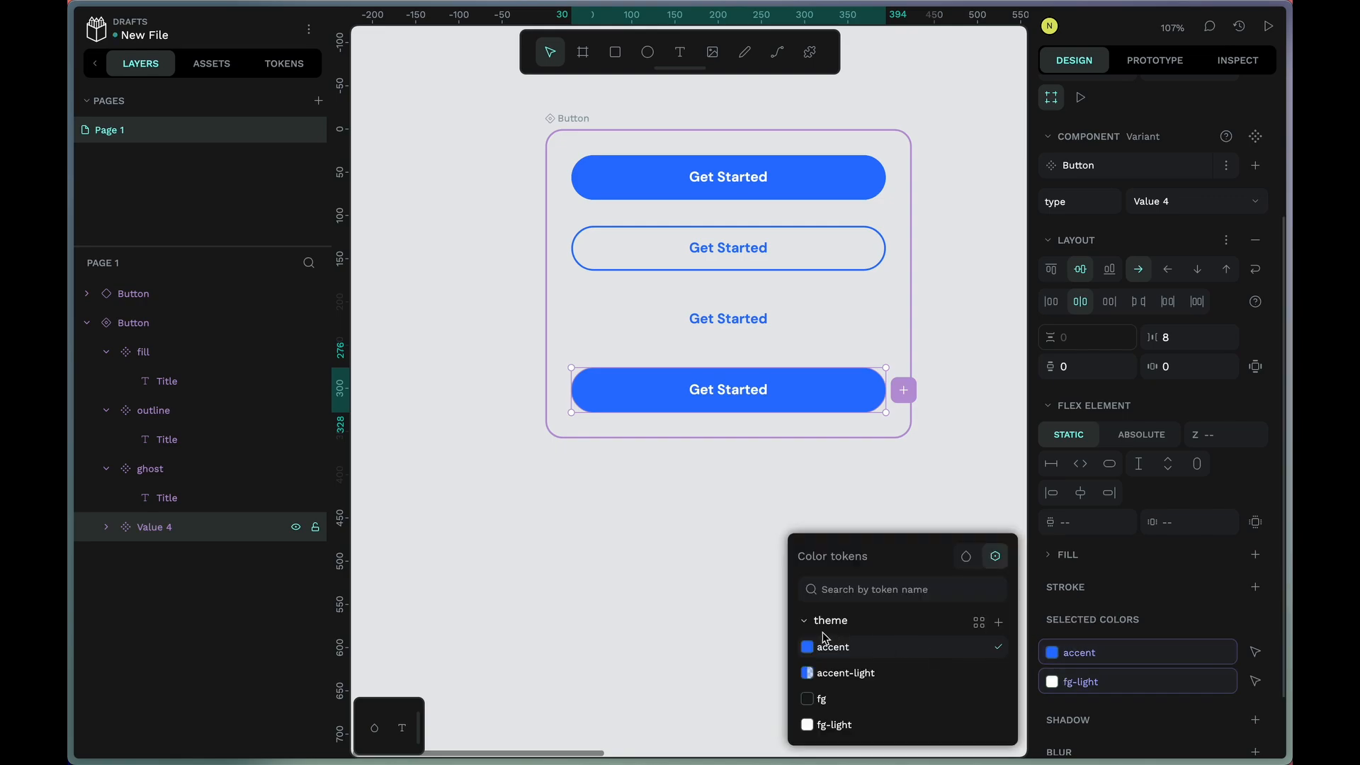
{"action": "left_click", "coordinate": [808, 674]}
- Apply the accent color token to the fourth variant's Get Started title
{"action": "double_click", "coordinate": [759, 401]}
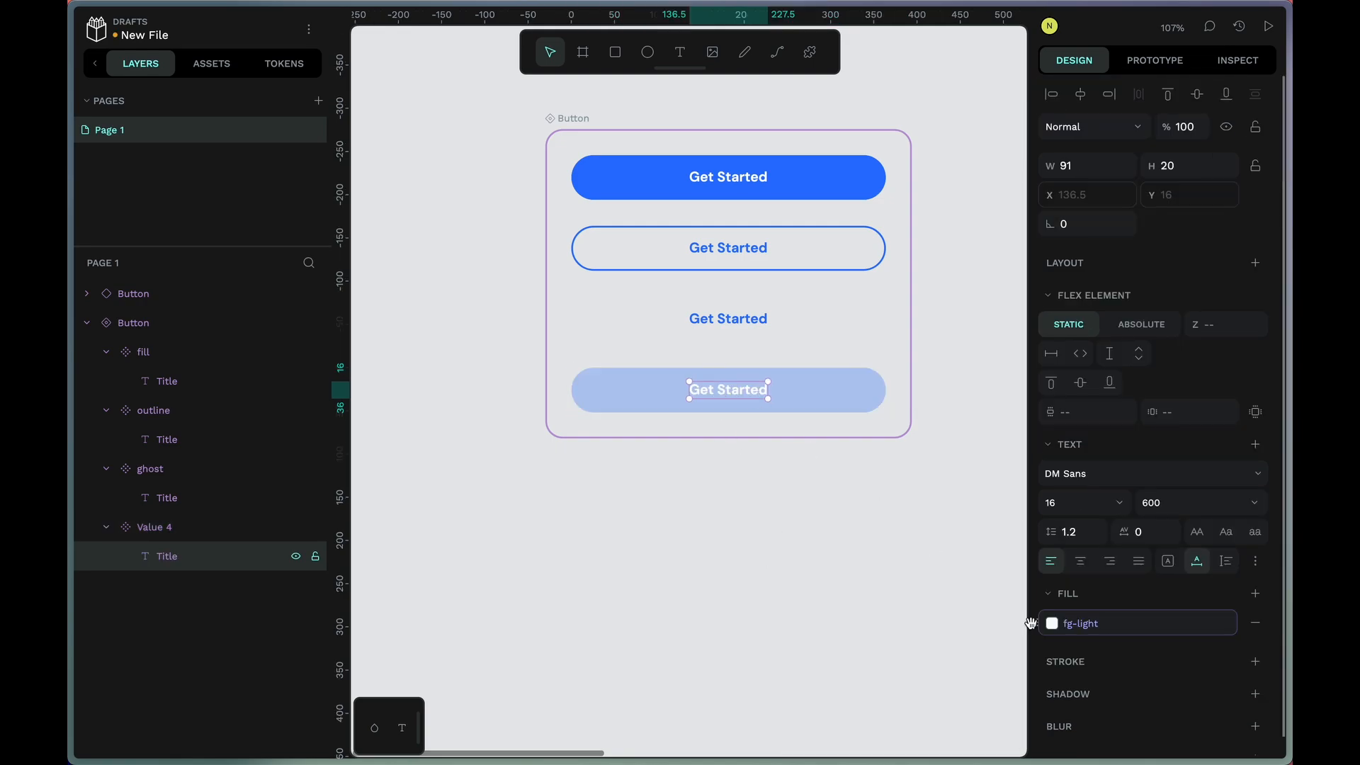
{"action": "left_click", "coordinate": [1052, 623]}
{"action": "left_click", "coordinate": [814, 645]}
{"action": "left_click", "coordinate": [644, 521]}
{"action": "scroll", "coordinate": [779, 460], "scroll_direction": "up", "scroll_amount": 1}
{"action": "left_click", "coordinate": [829, 415]}
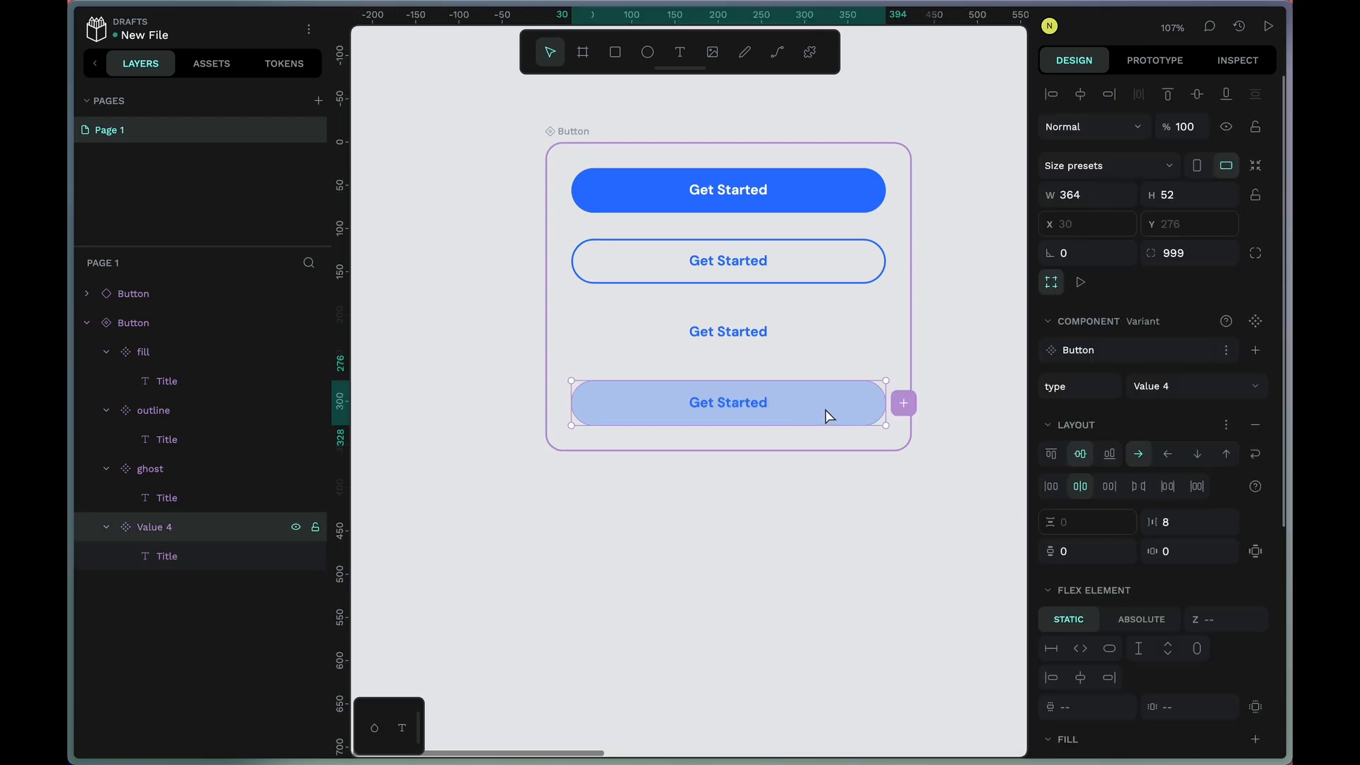
- Edit the accent-light color token in the theme set to a lower opacity and save it
{"action": "left_click", "coordinate": [284, 63]}
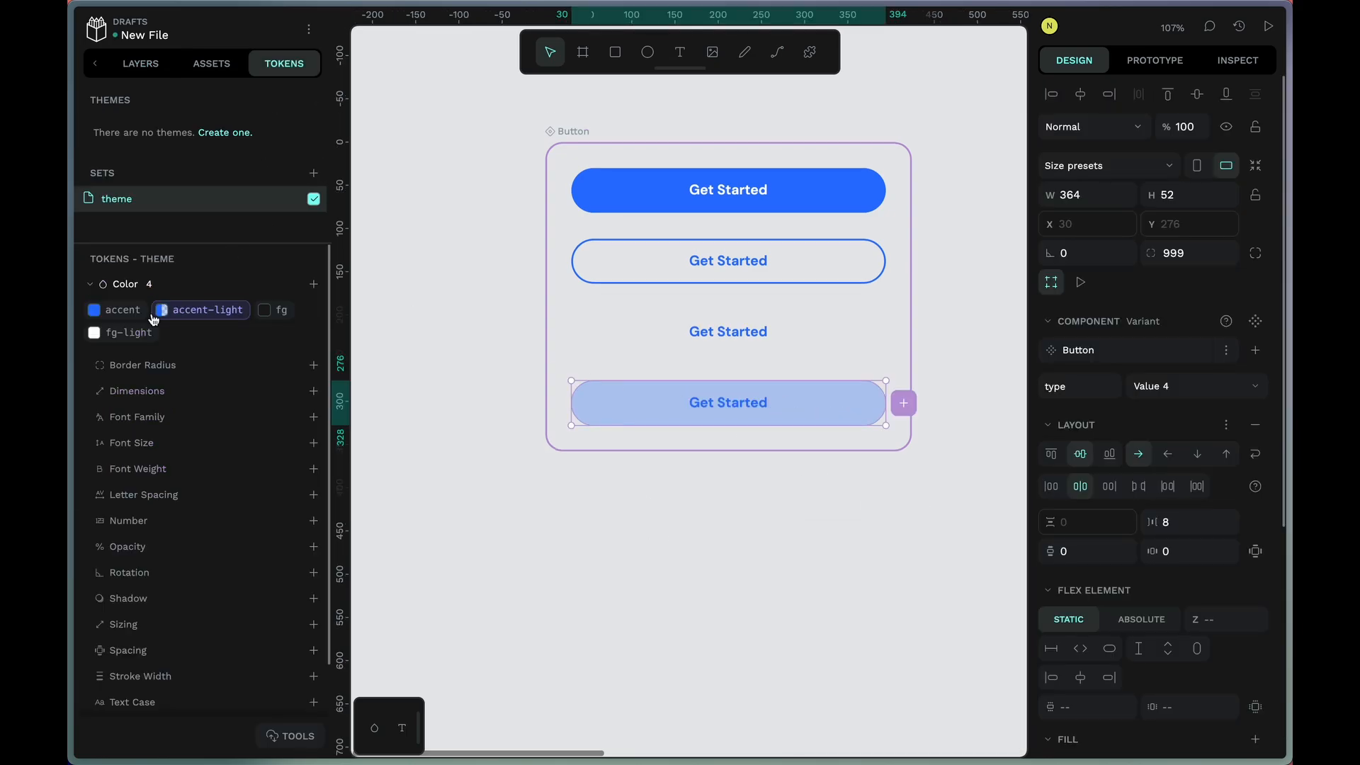
{"action": "right_click", "coordinate": [164, 312]}
{"action": "left_click", "coordinate": [197, 396]}
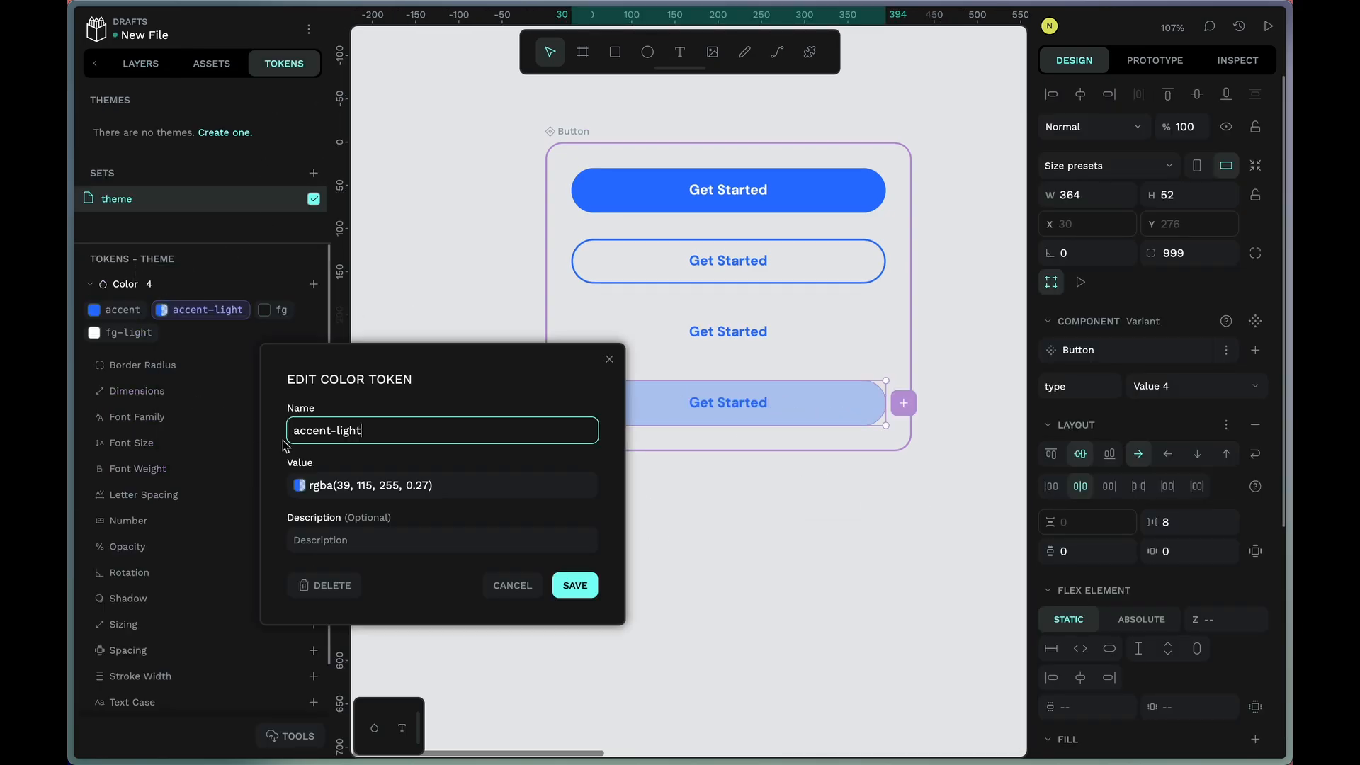
{"action": "left_click", "coordinate": [590, 607]}
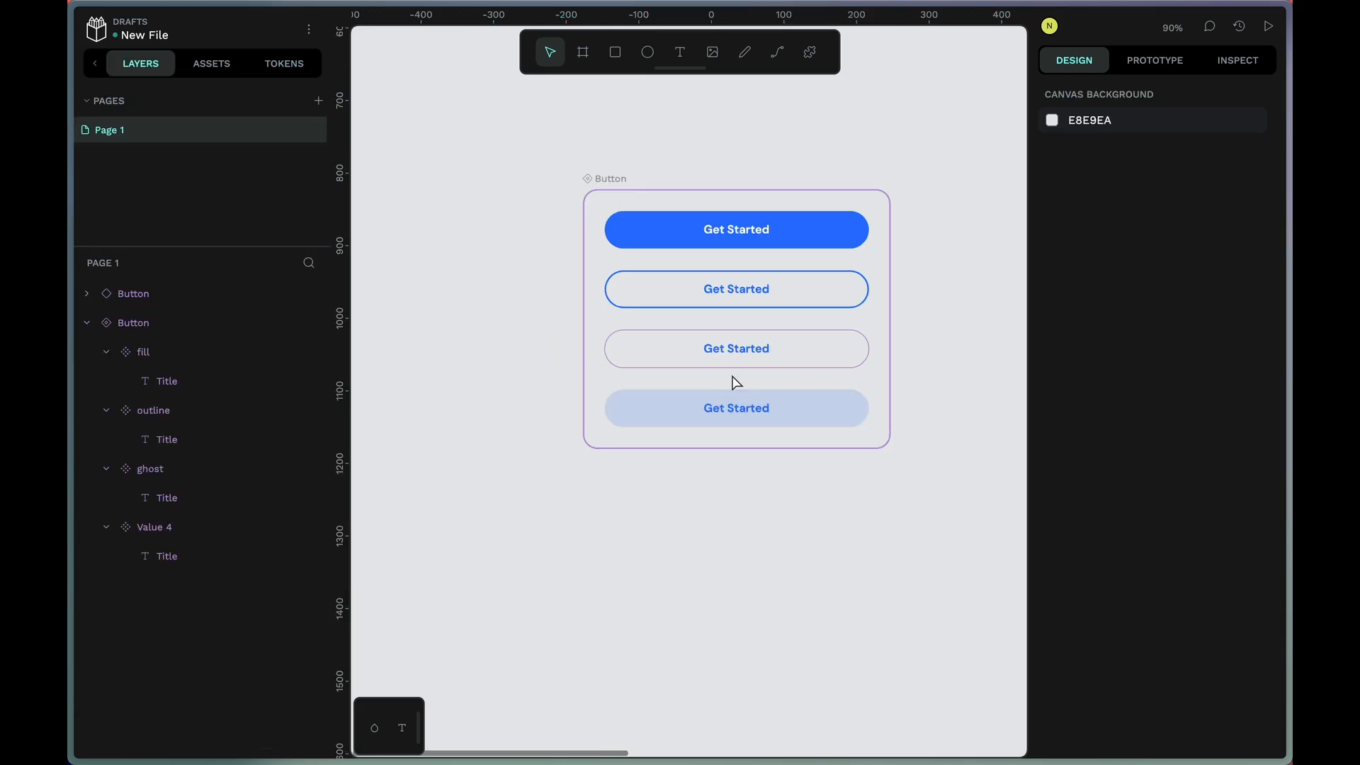
- Rename the type value of the light-accent Button variant to tonal
{"action": "scroll", "coordinate": [822, 439], "scroll_direction": "down", "scroll_amount": 4}
{"action": "left_click_drag", "start_coordinate": [847, 453], "coordinate": [469, 452]}
{"action": "left_click", "coordinate": [889, 409]}
{"action": "left_click", "coordinate": [1196, 366]}
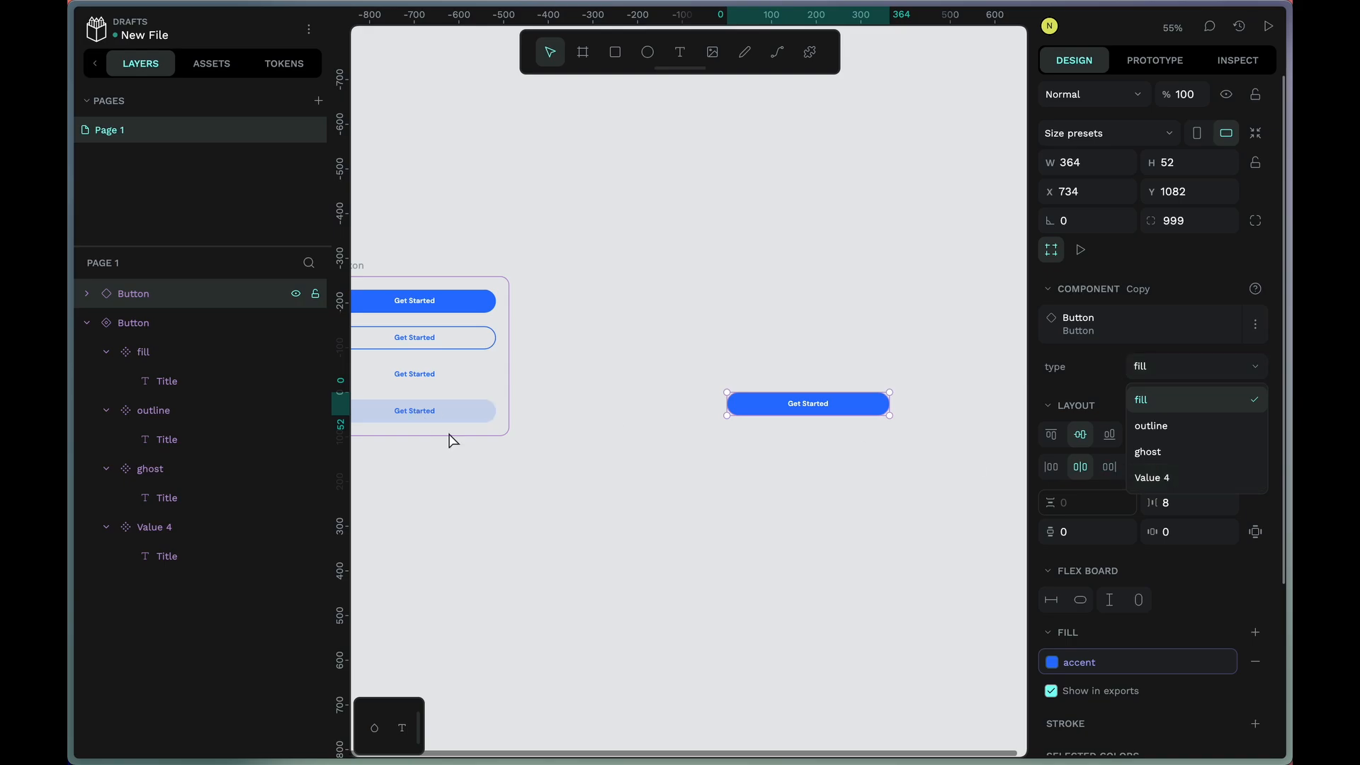
{"action": "left_click", "coordinate": [459, 414]}
{"action": "left_click", "coordinate": [1187, 385]}
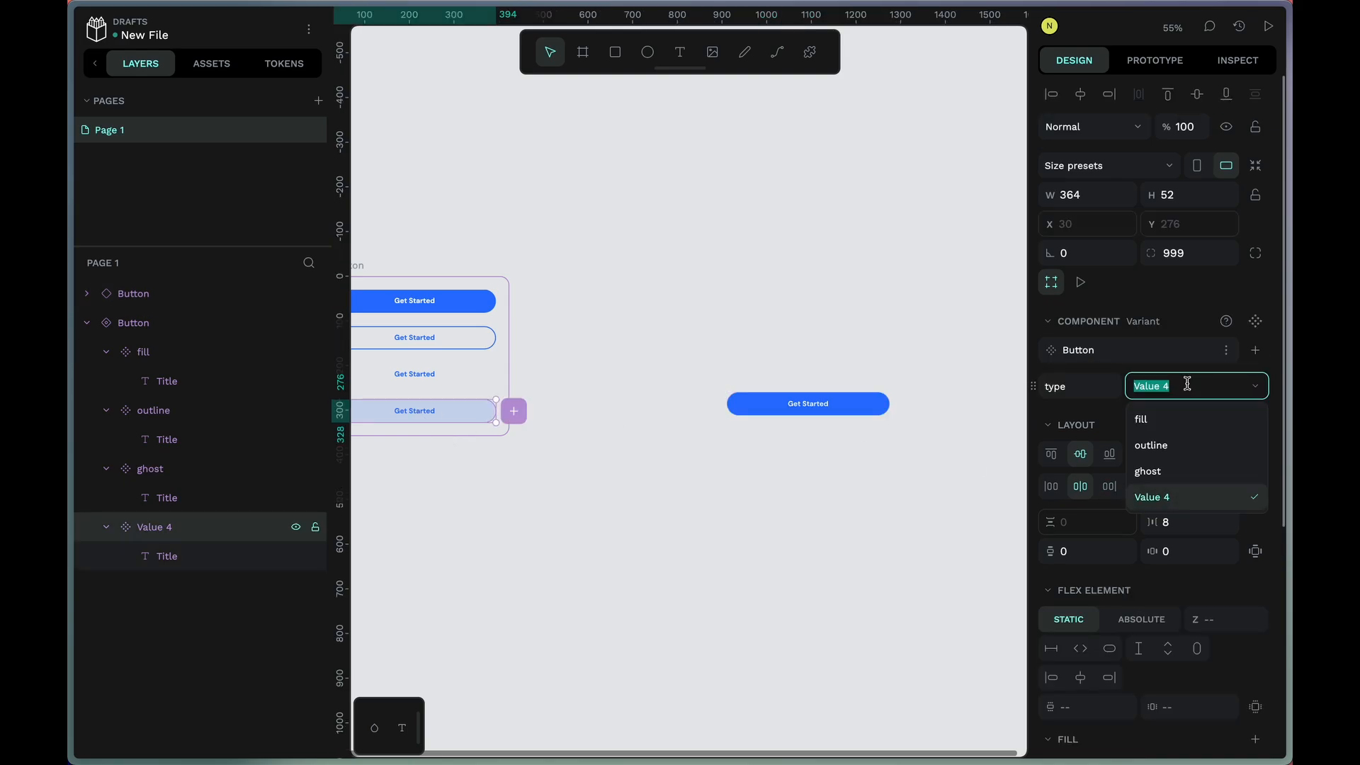
{"action": "type", "text": "tonal"}
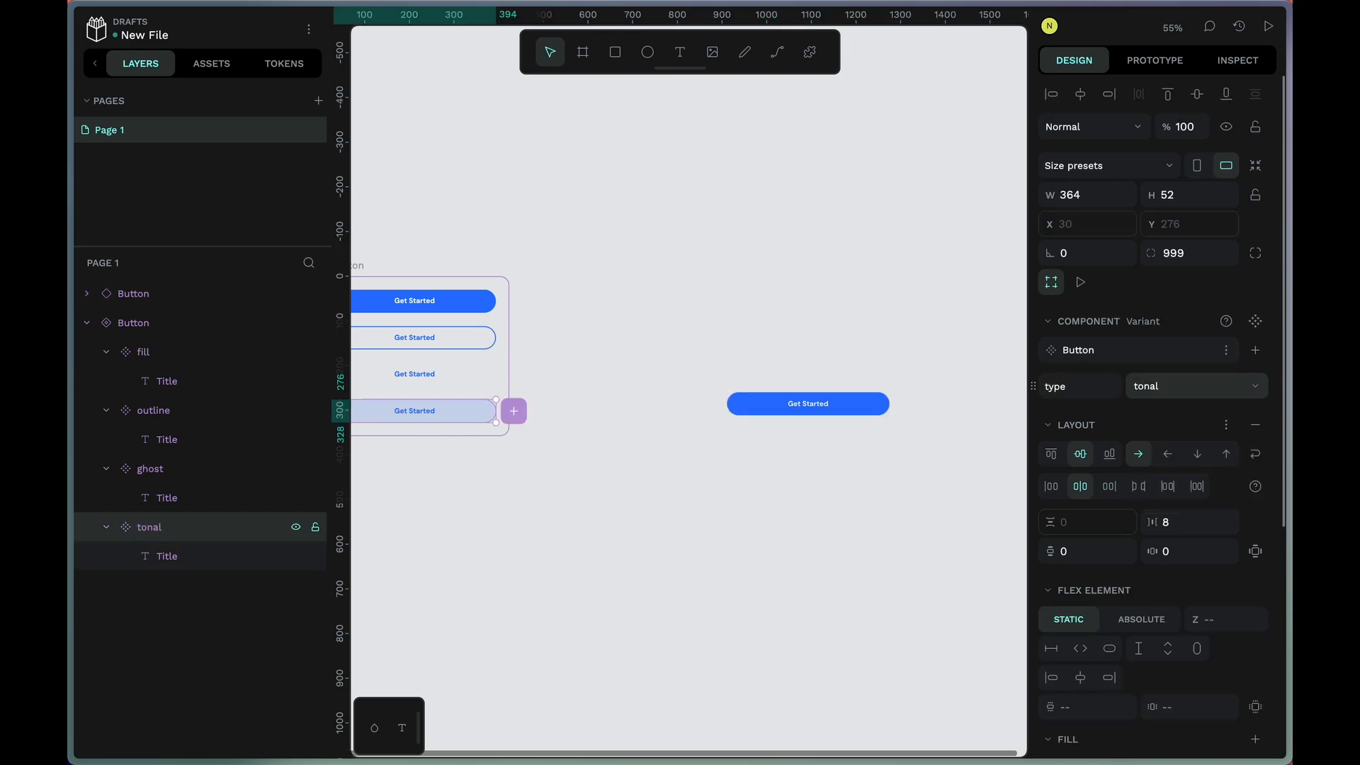
{"action": "key", "text": "Return"}
- Switch the separate Button copy's type to tonal, ghost and outline, and return it to fill
{"action": "left_click", "coordinate": [795, 425]}
{"action": "left_click", "coordinate": [750, 412]}
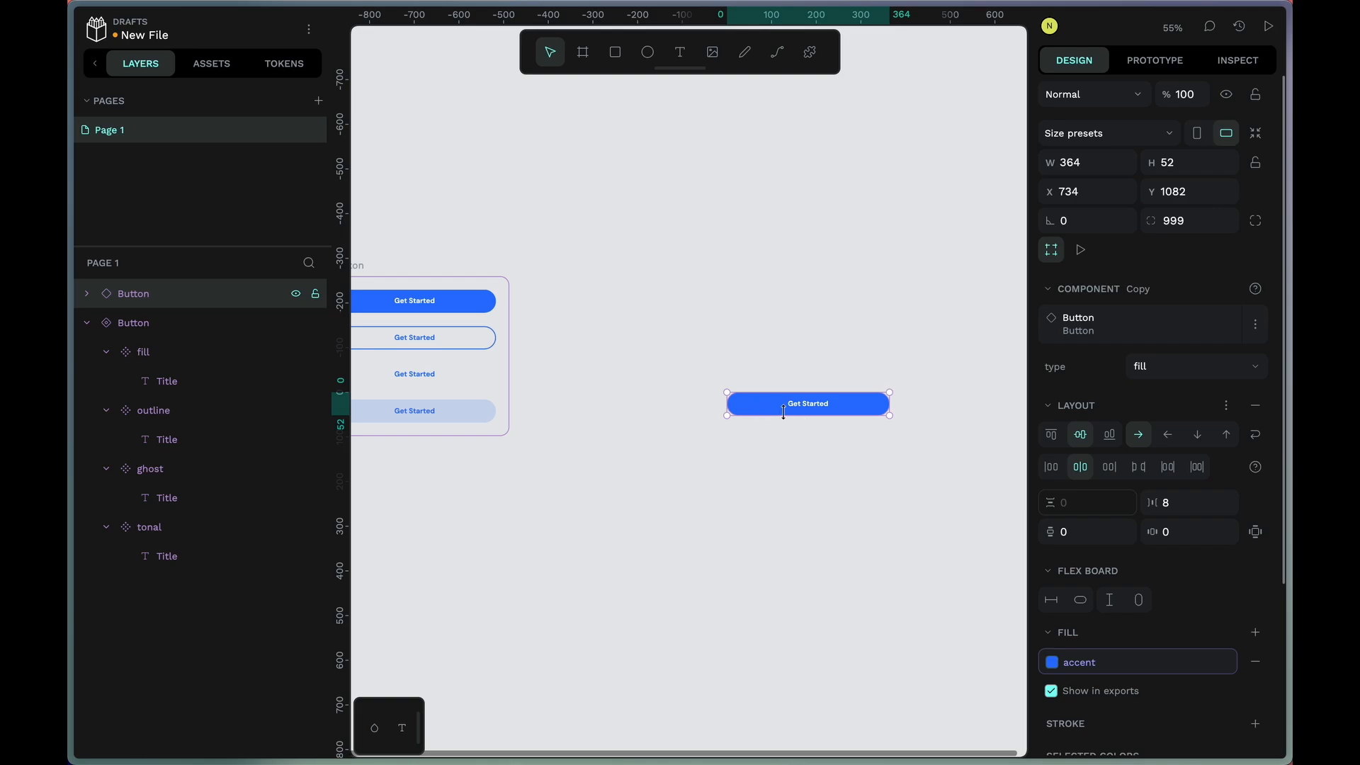
{"action": "left_click", "coordinate": [1168, 371]}
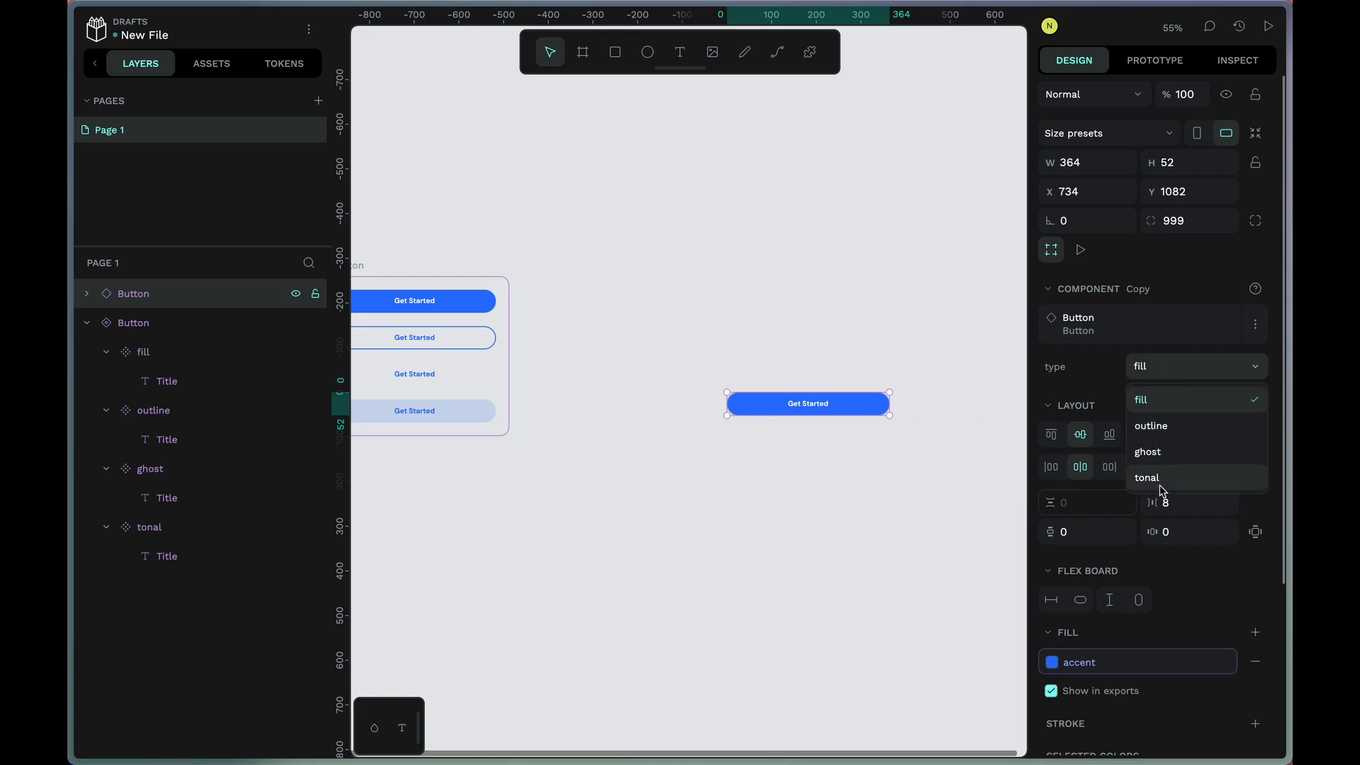
{"action": "left_click", "coordinate": [1158, 481]}
{"action": "left_click", "coordinate": [1162, 371]}
{"action": "left_click", "coordinate": [1159, 447]}
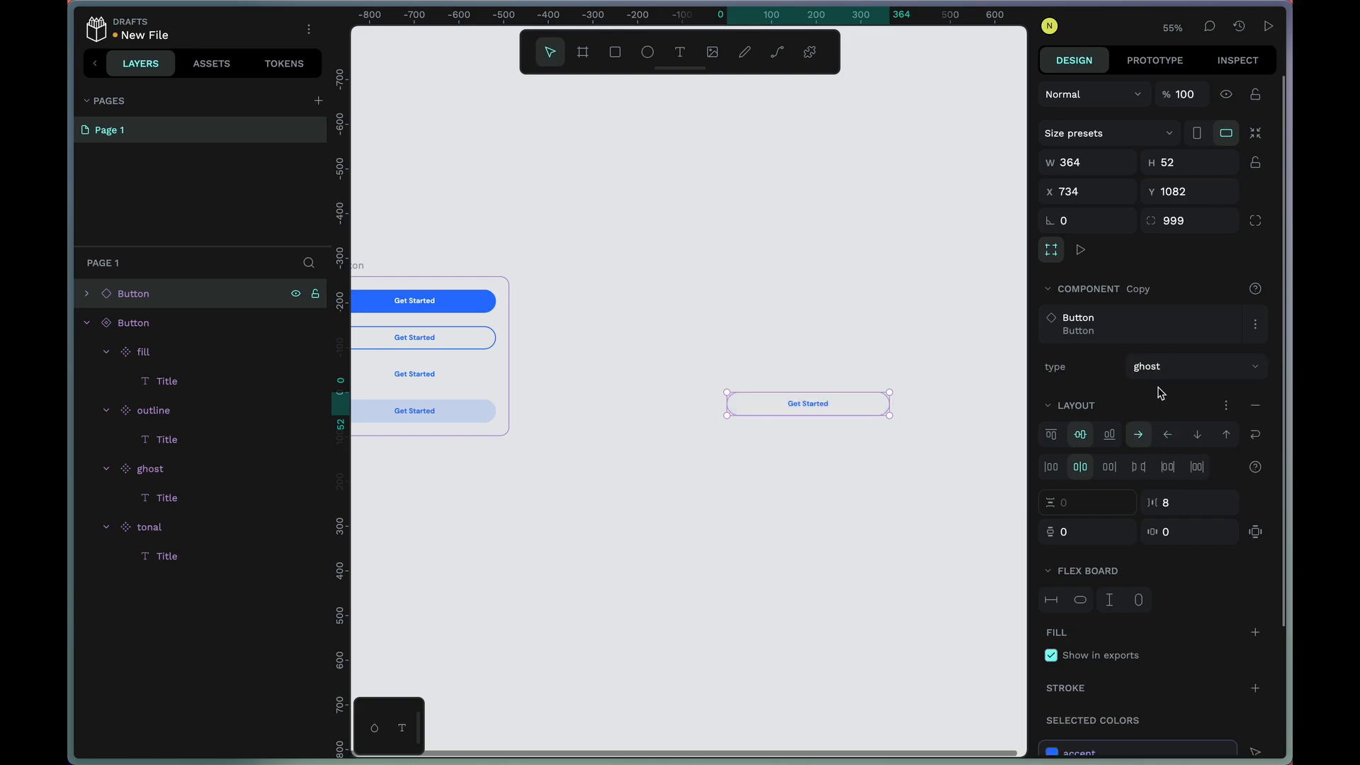
{"action": "left_click", "coordinate": [1160, 374]}
{"action": "left_click", "coordinate": [1160, 423]}
{"action": "left_click", "coordinate": [1159, 373]}
{"action": "left_click", "coordinate": [1157, 404]}
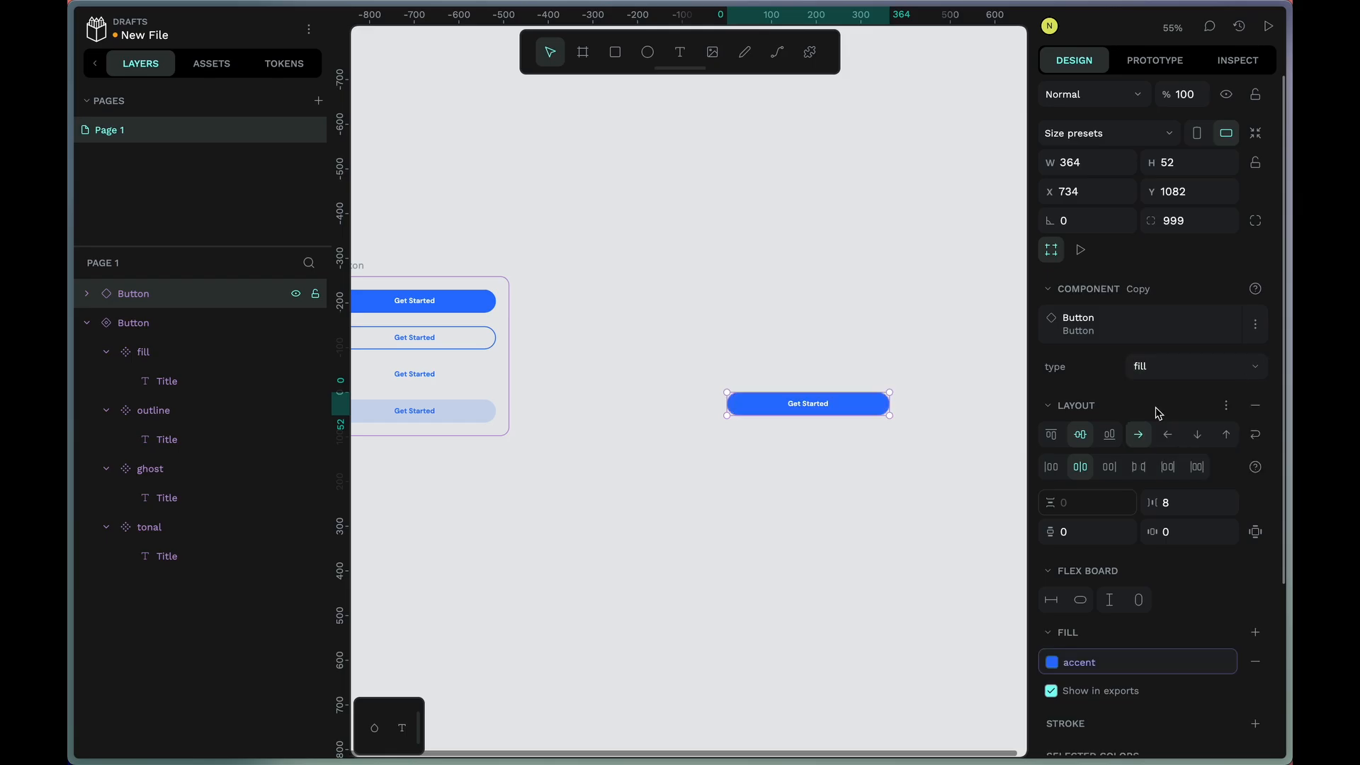
{"action": "left_click", "coordinate": [823, 499]}
- Switch to the Tabler Icons website, filter the icons to the Filled style and copy the home icon
{"action": "scroll", "coordinate": [823, 499], "scroll_direction": "left", "scroll_amount": 2}
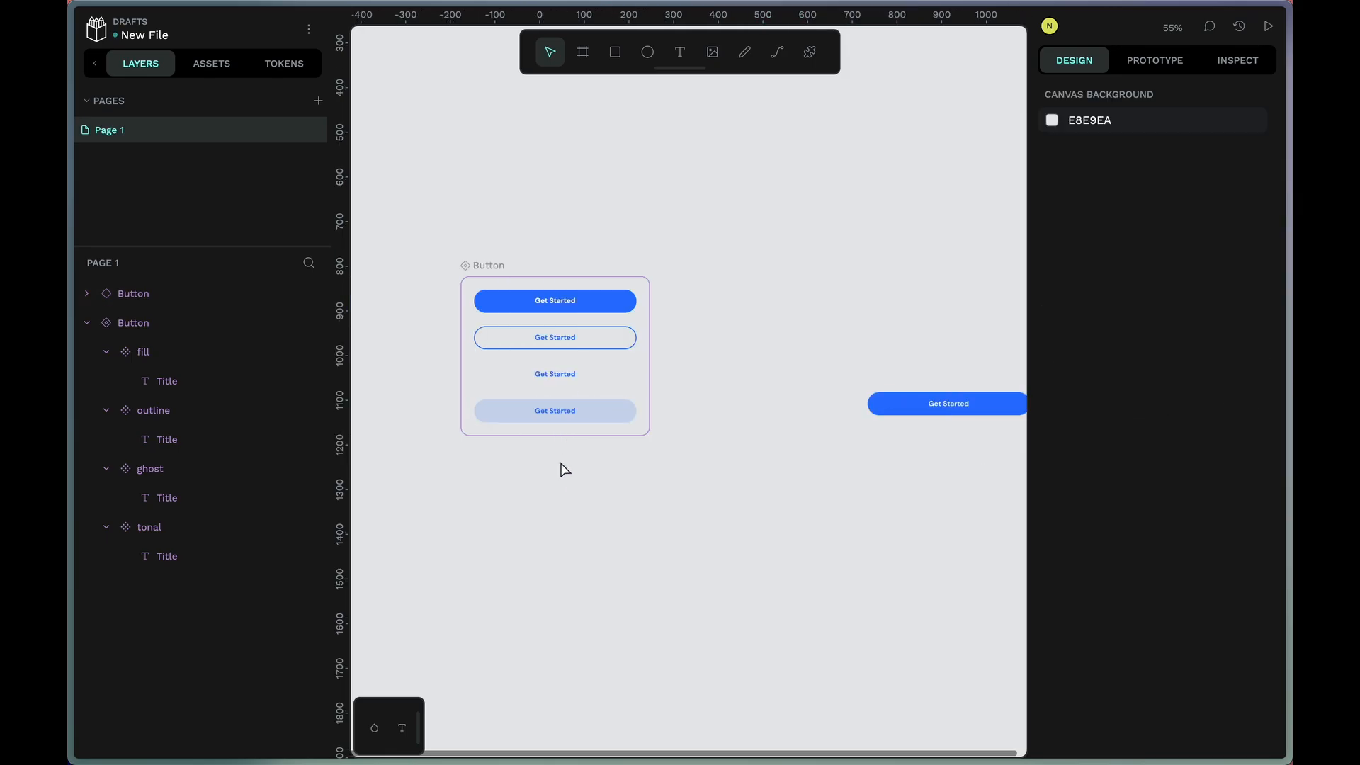
{"action": "left_click_drag", "start_coordinate": [554, 480], "coordinate": [635, 534]}
{"action": "left_click_drag", "start_coordinate": [507, 311], "coordinate": [795, 505]}
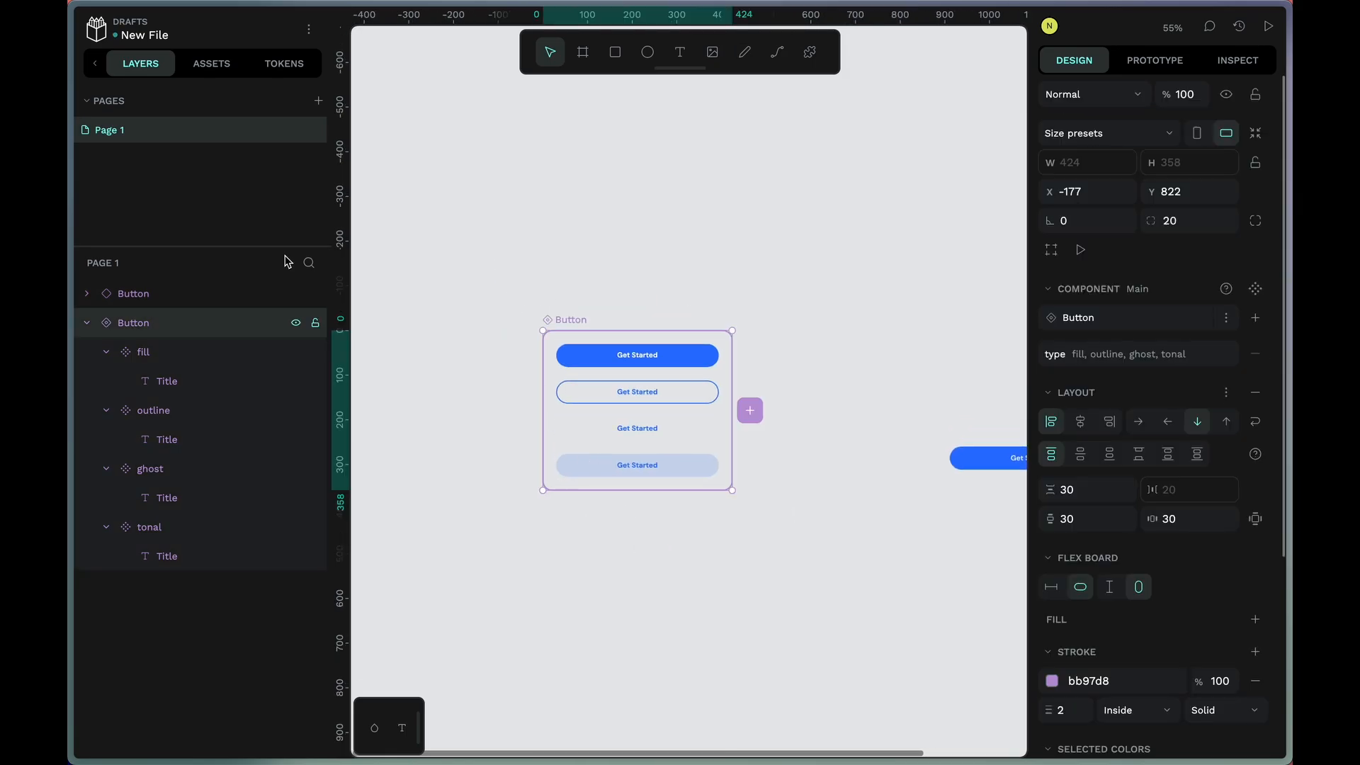
{"action": "mouse_move", "coordinate": [71, 237]}
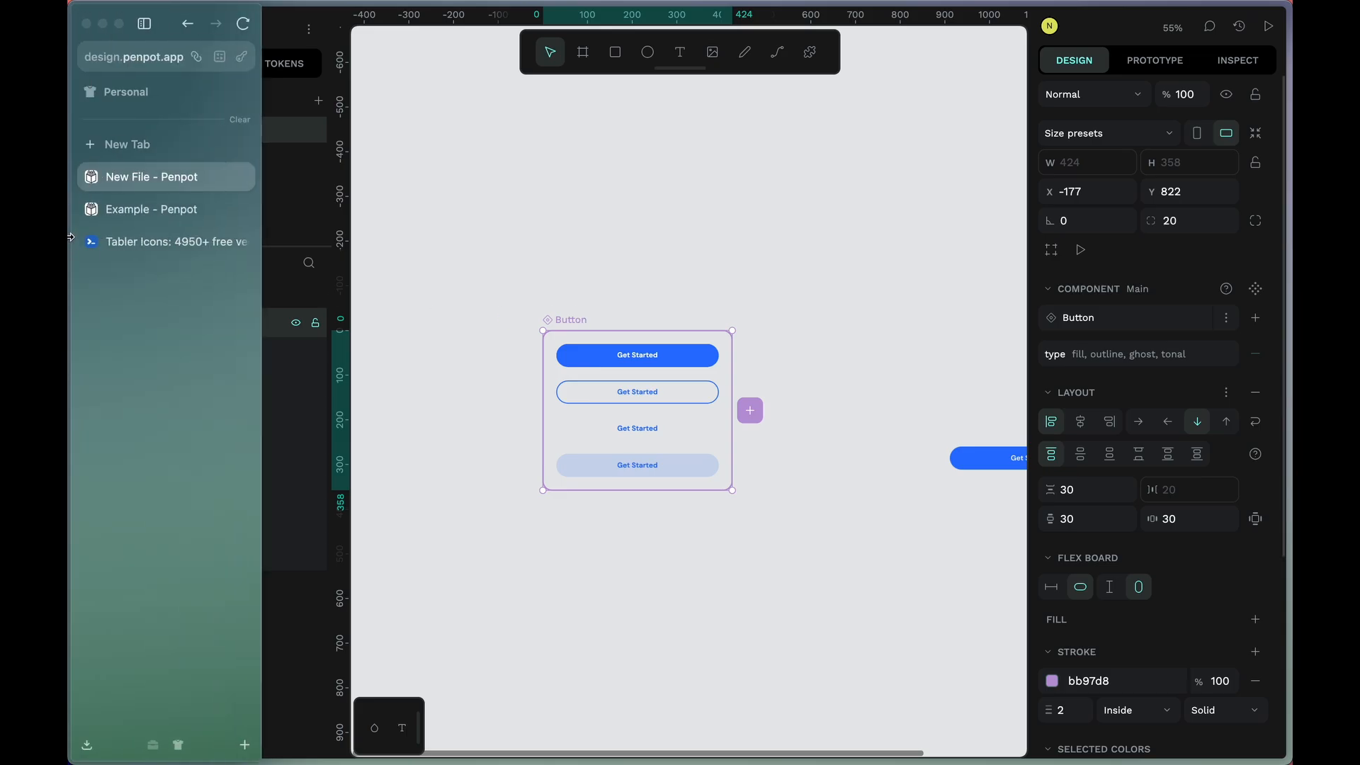
{"action": "left_click", "coordinate": [121, 242]}
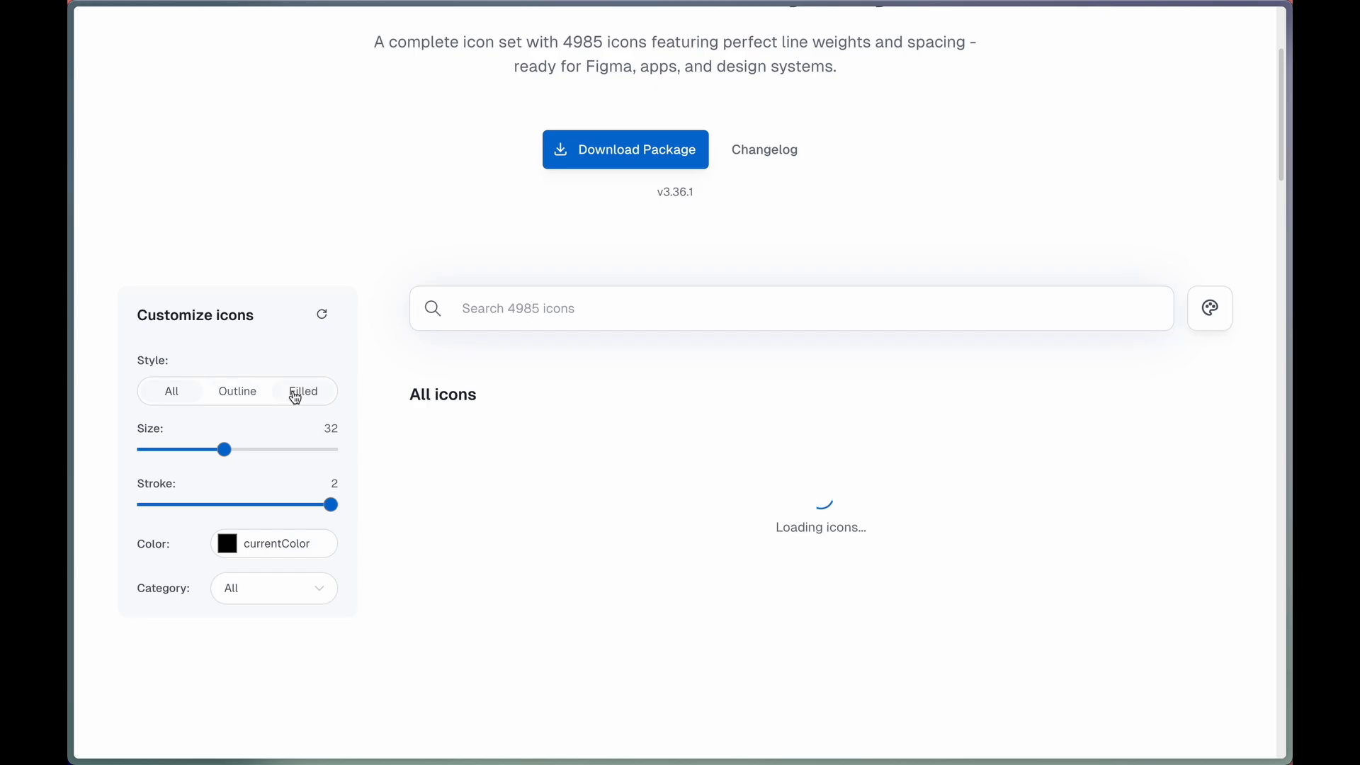
{"action": "left_click", "coordinate": [295, 393]}
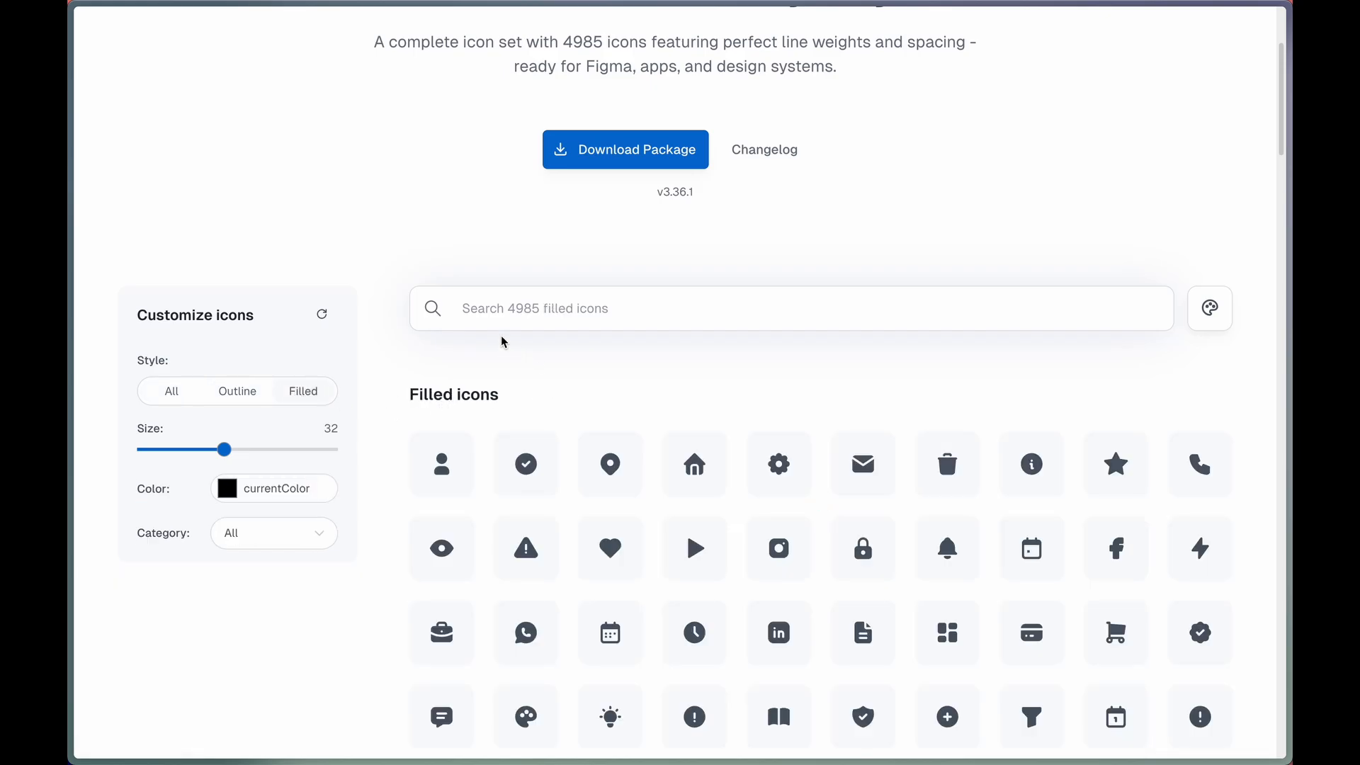
{"action": "left_click", "coordinate": [695, 464]}
{"action": "left_click", "coordinate": [869, 444]}
- Return to the Penpot file, paste the home icon and move it out of the Button component onto the canvas above
{"action": "mouse_move", "coordinate": [91, 358]}
{"action": "left_click", "coordinate": [121, 210]}
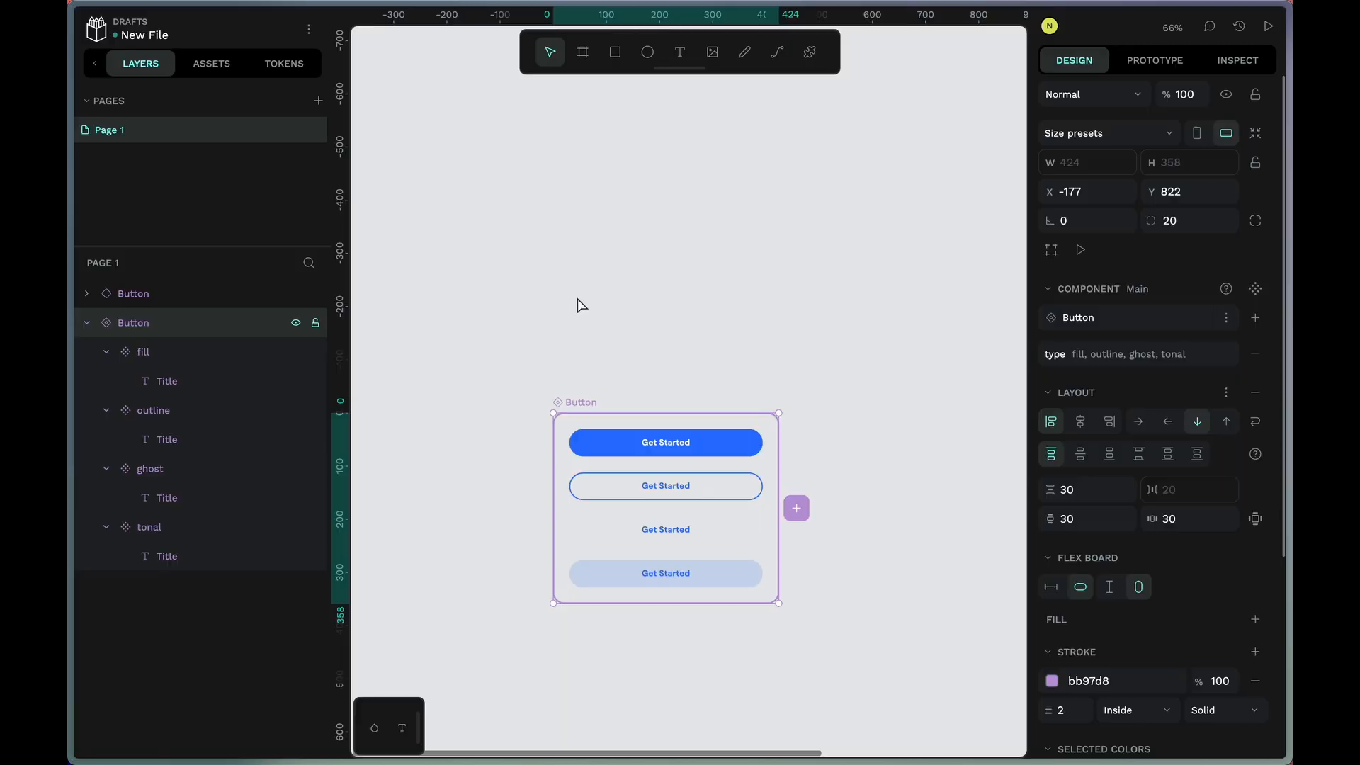
{"action": "key", "text": "super+v"}
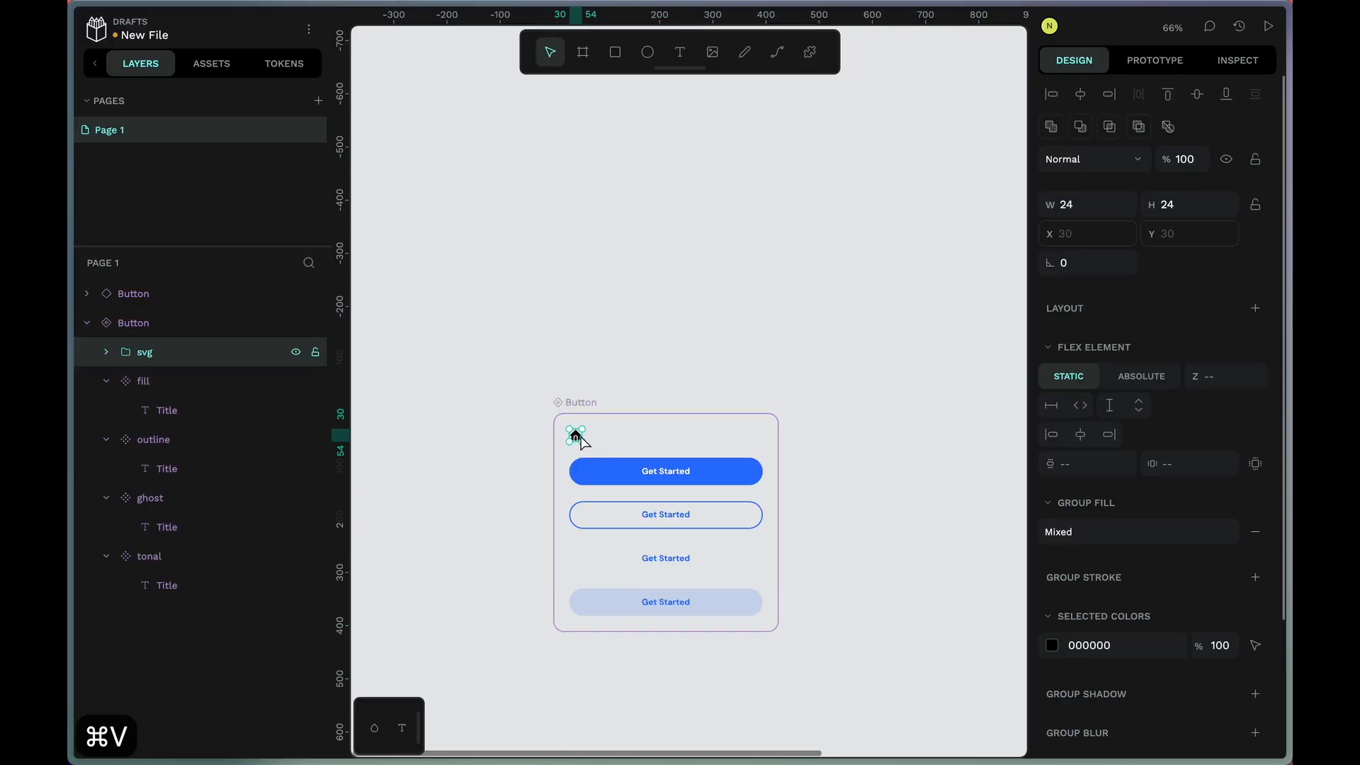
{"action": "left_click_drag", "start_coordinate": [579, 439], "coordinate": [577, 291]}
{"action": "scroll", "coordinate": [579, 298], "scroll_direction": "up", "scroll_amount": 3}
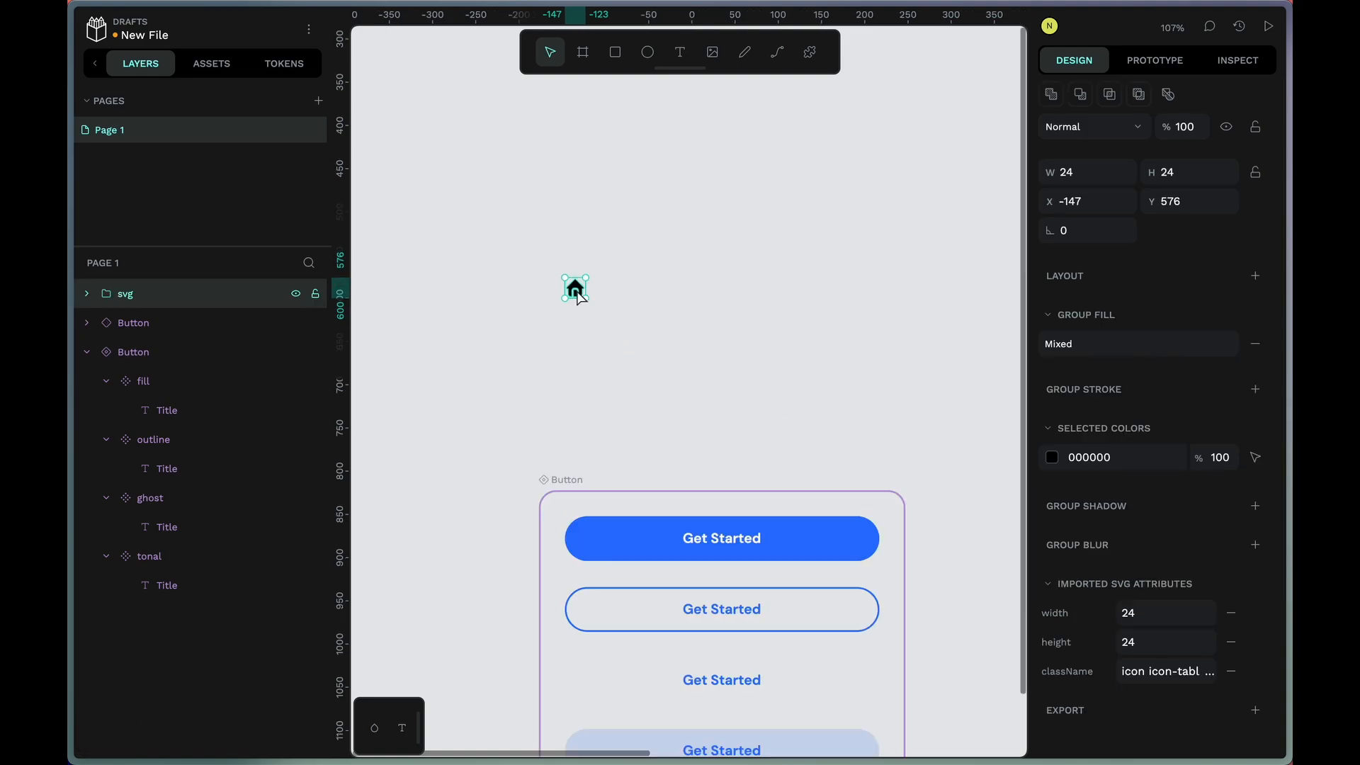
{"action": "scroll", "coordinate": [579, 298], "scroll_direction": "up", "scroll_amount": 3}
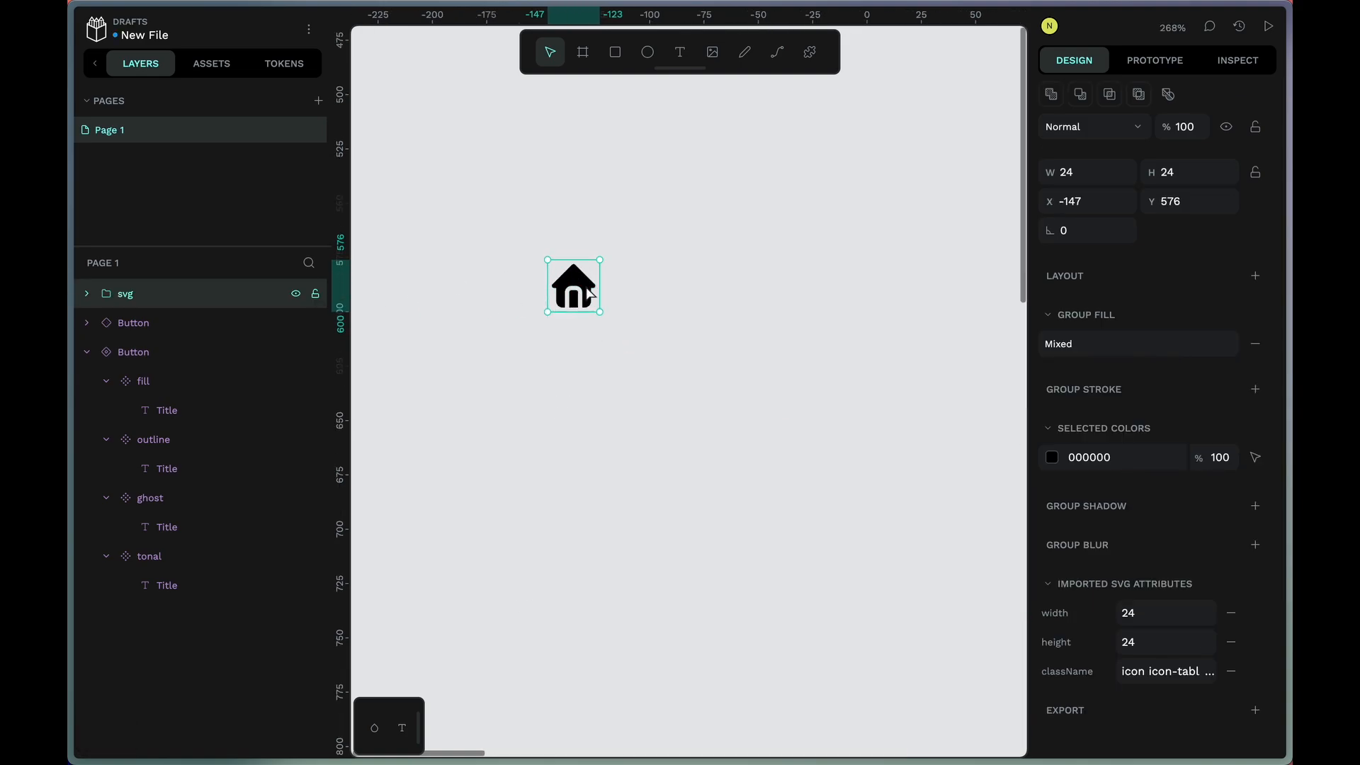
{"action": "left_click", "coordinate": [98, 298]}
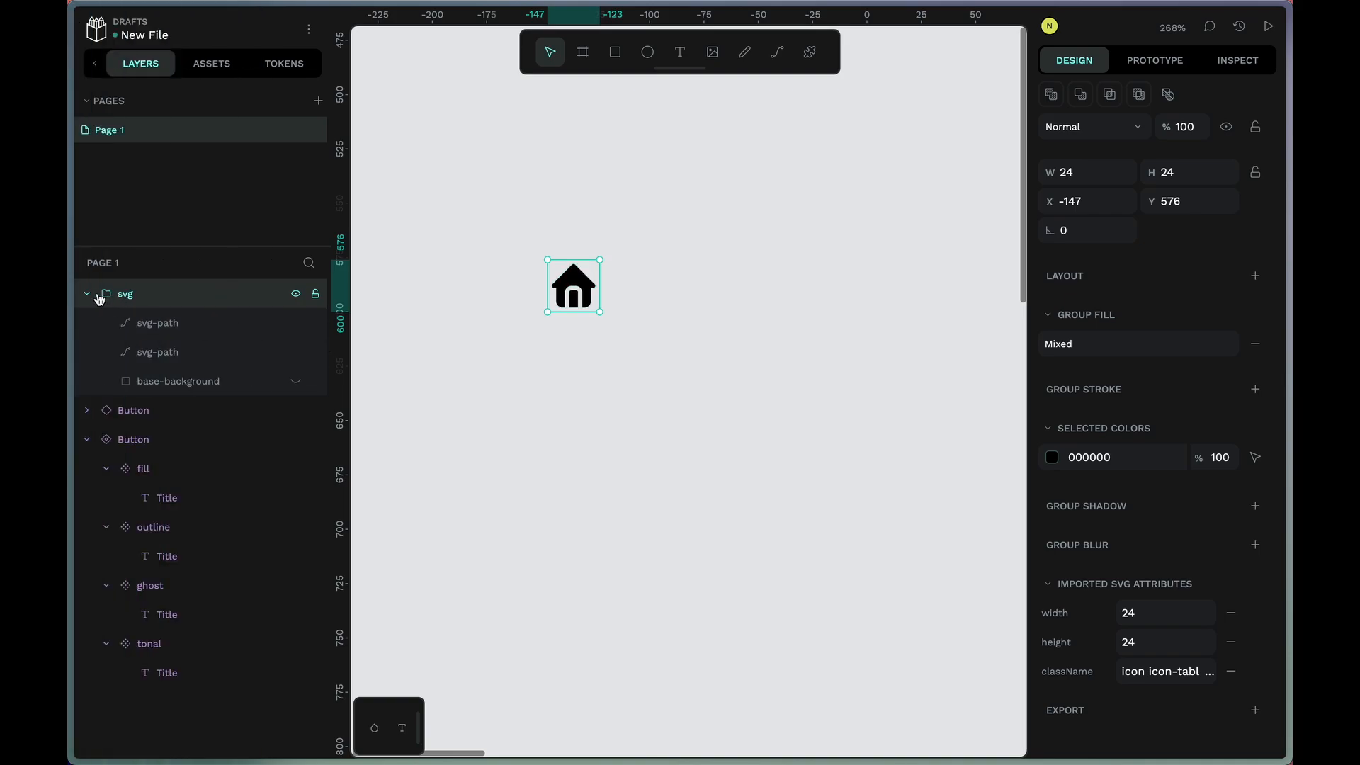
{"action": "left_click", "coordinate": [95, 297]}
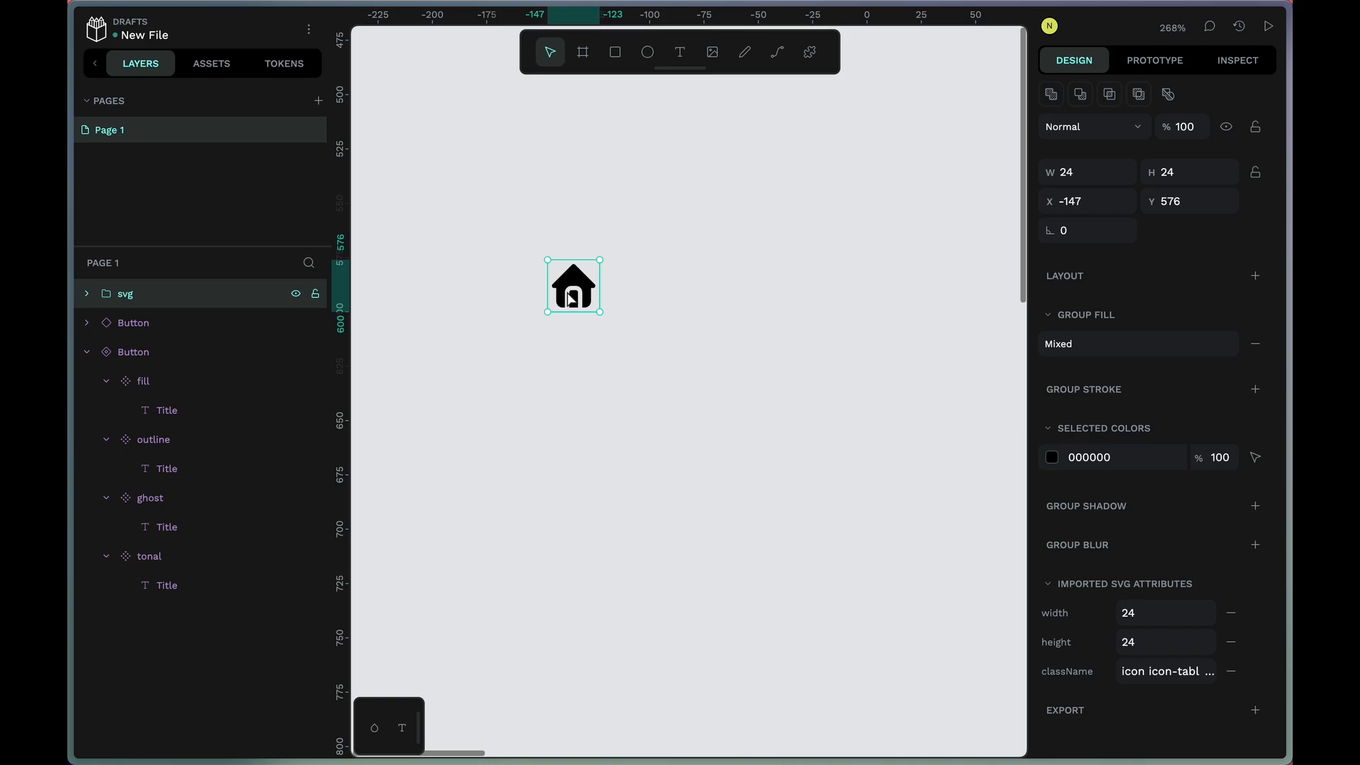
- Convert the home icon's svg group into a board and rename the board Icon
{"action": "right_click", "coordinate": [573, 297]}
{"action": "left_click", "coordinate": [732, 468]}
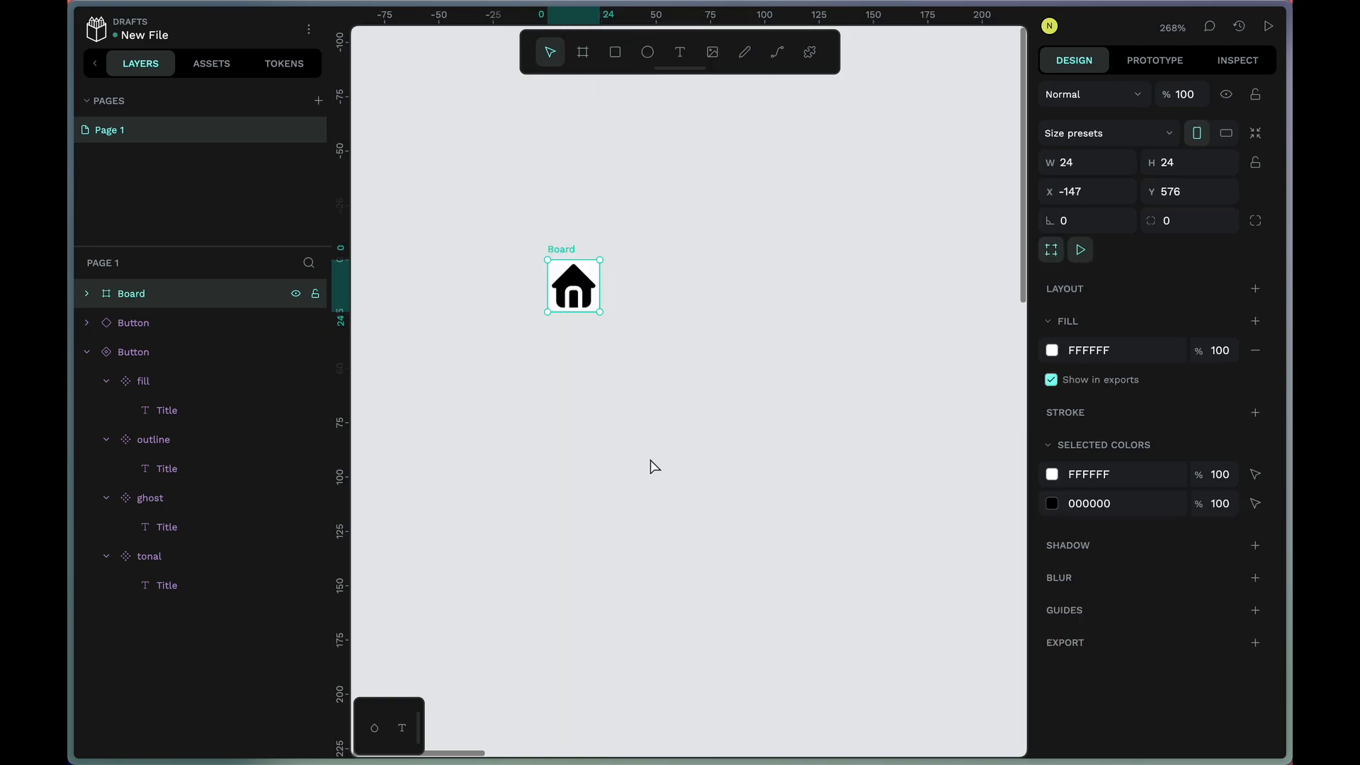
{"action": "left_click", "coordinate": [95, 296]}
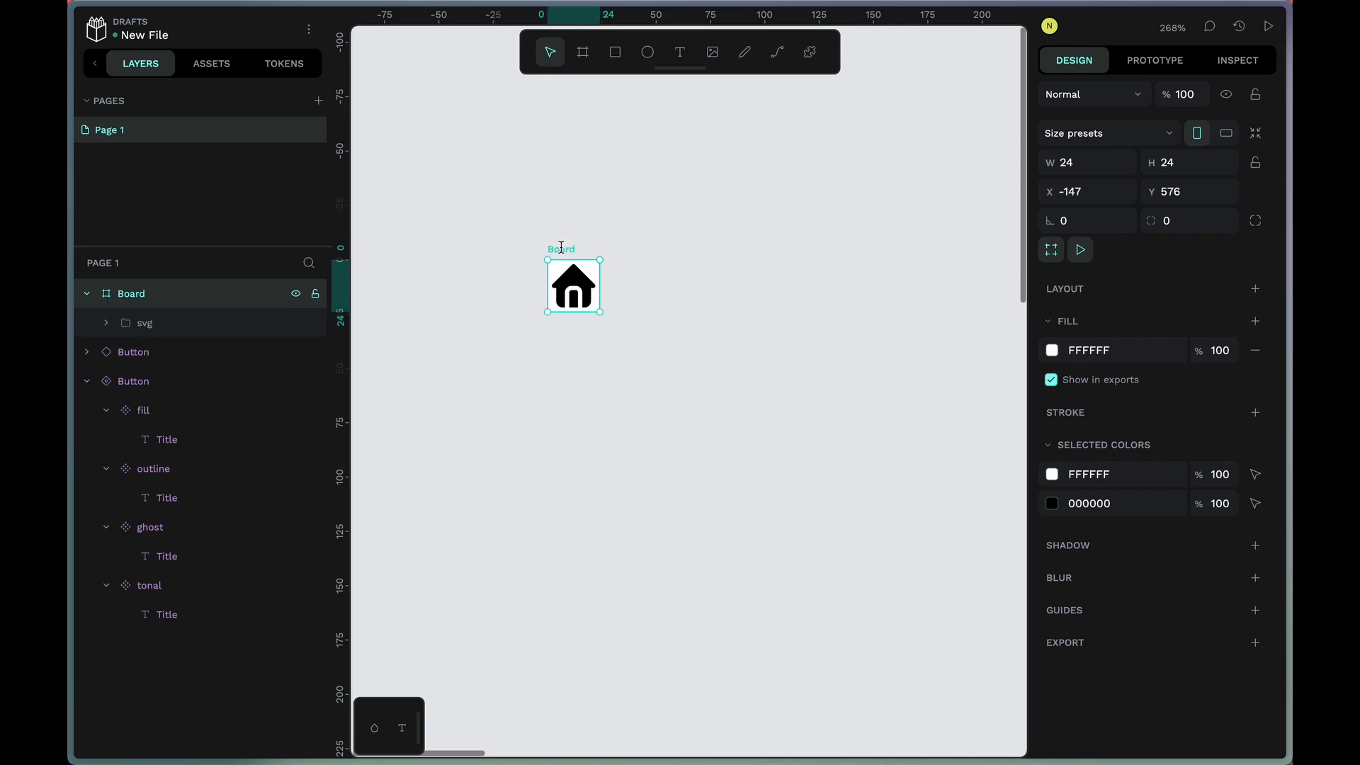
{"action": "key", "text": "super+a"}
{"action": "type", "text": "Icon"}
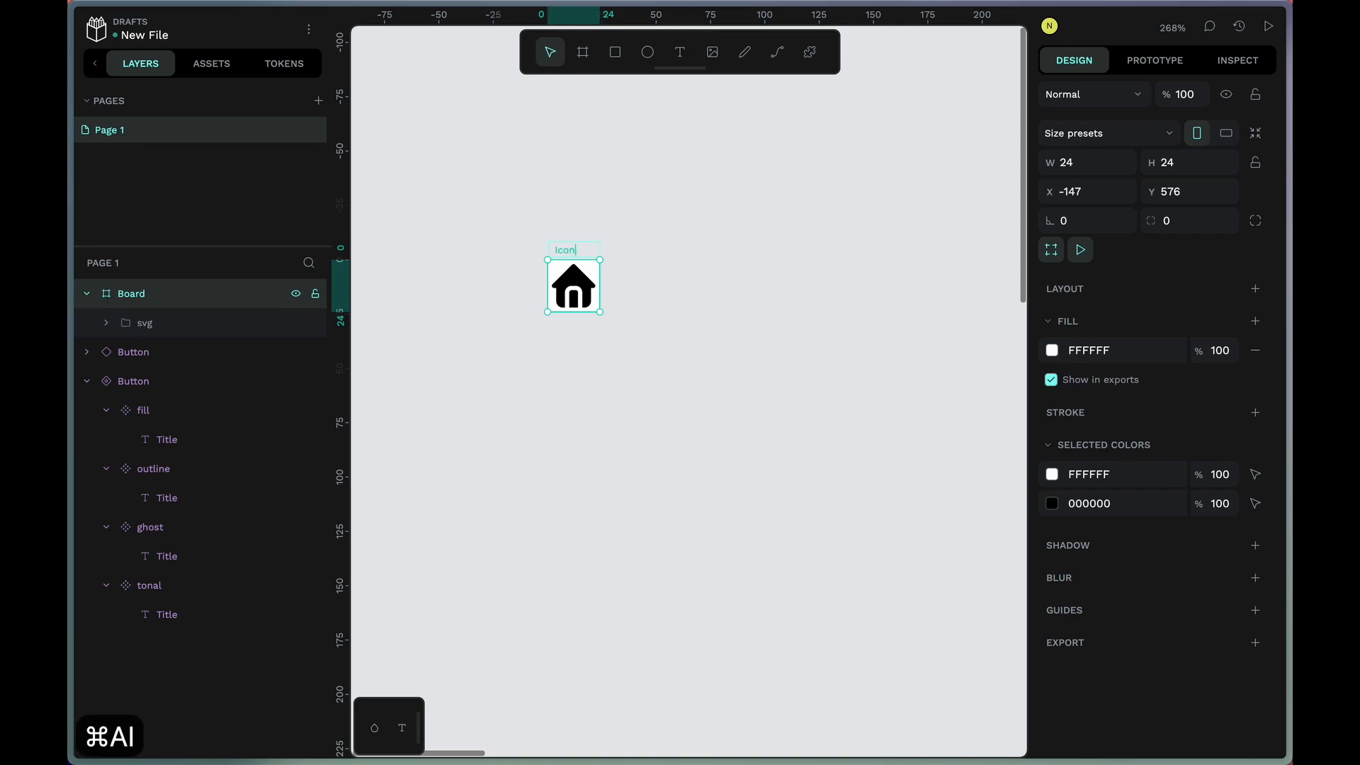
{"action": "key", "text": "Return"}
{"action": "left_click_drag", "start_coordinate": [565, 252], "coordinate": [586, 364]}
- Create a component from the Icon board and move it closer above the Button component's upper-left corner
{"action": "scroll", "coordinate": [554, 252], "scroll_direction": "down", "scroll_amount": 5}
{"action": "scroll", "coordinate": [556, 256], "scroll_direction": "up", "scroll_amount": 5}
{"action": "right_click", "coordinate": [554, 257]}
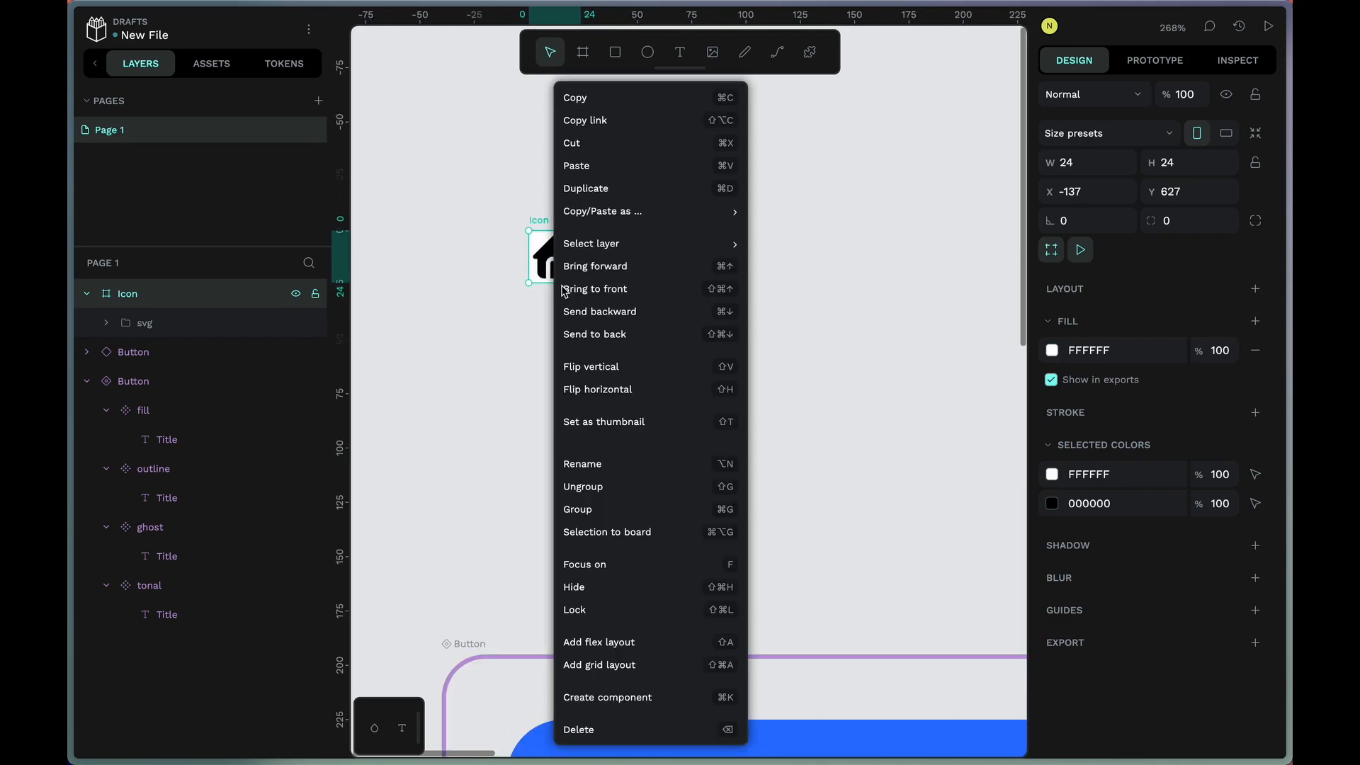
{"action": "left_click", "coordinate": [603, 699]}
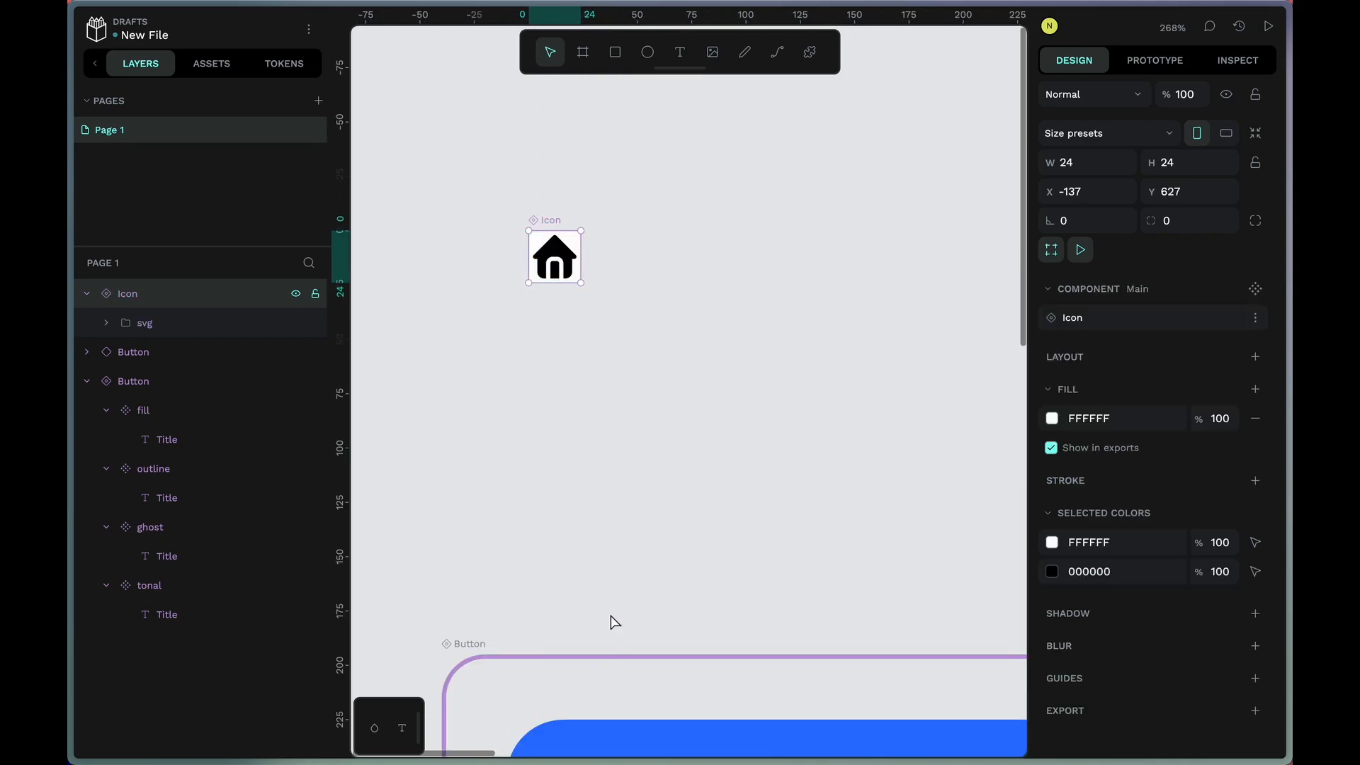
{"action": "left_click_drag", "start_coordinate": [547, 232], "coordinate": [472, 415]}
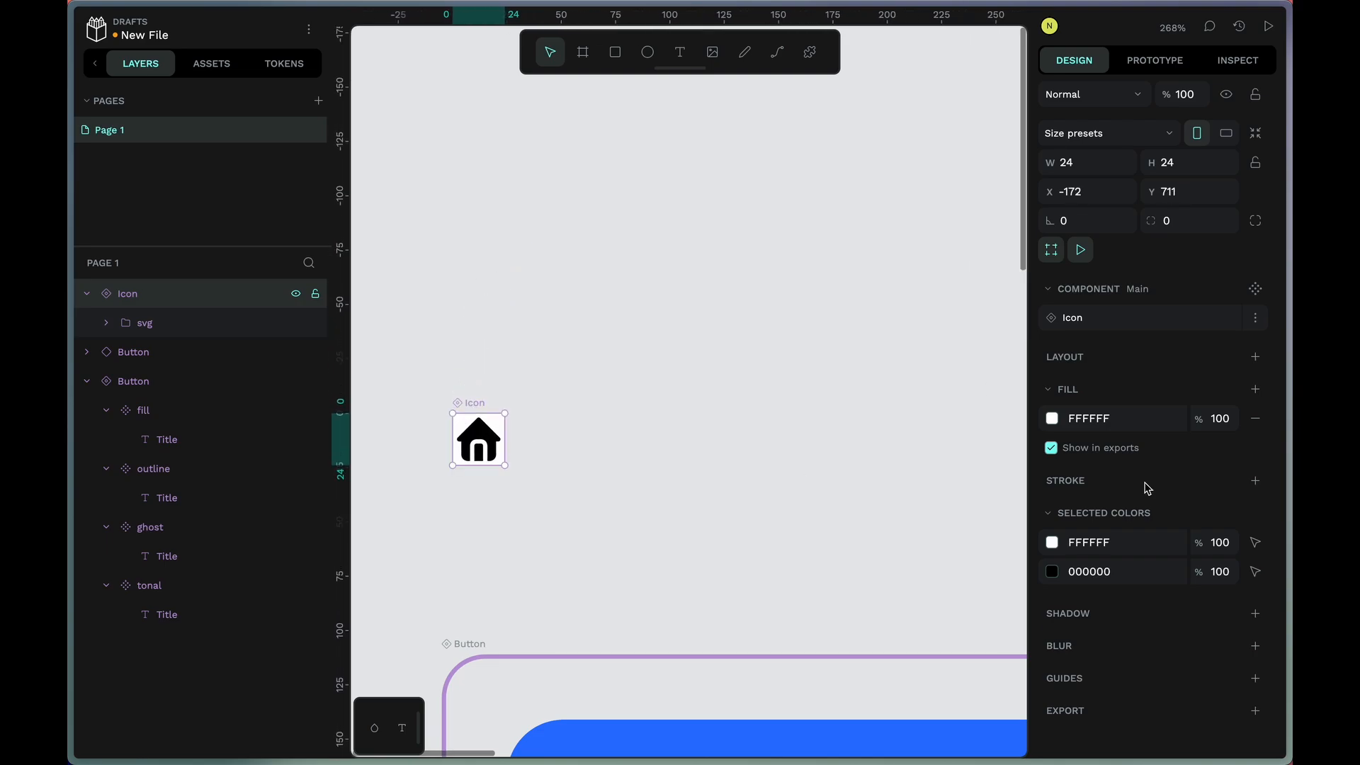
- Remove the white background fill from the Icon component
{"action": "left_click", "coordinate": [1255, 418]}
{"action": "scroll", "coordinate": [616, 416], "scroll_direction": "up", "scroll_amount": 4}
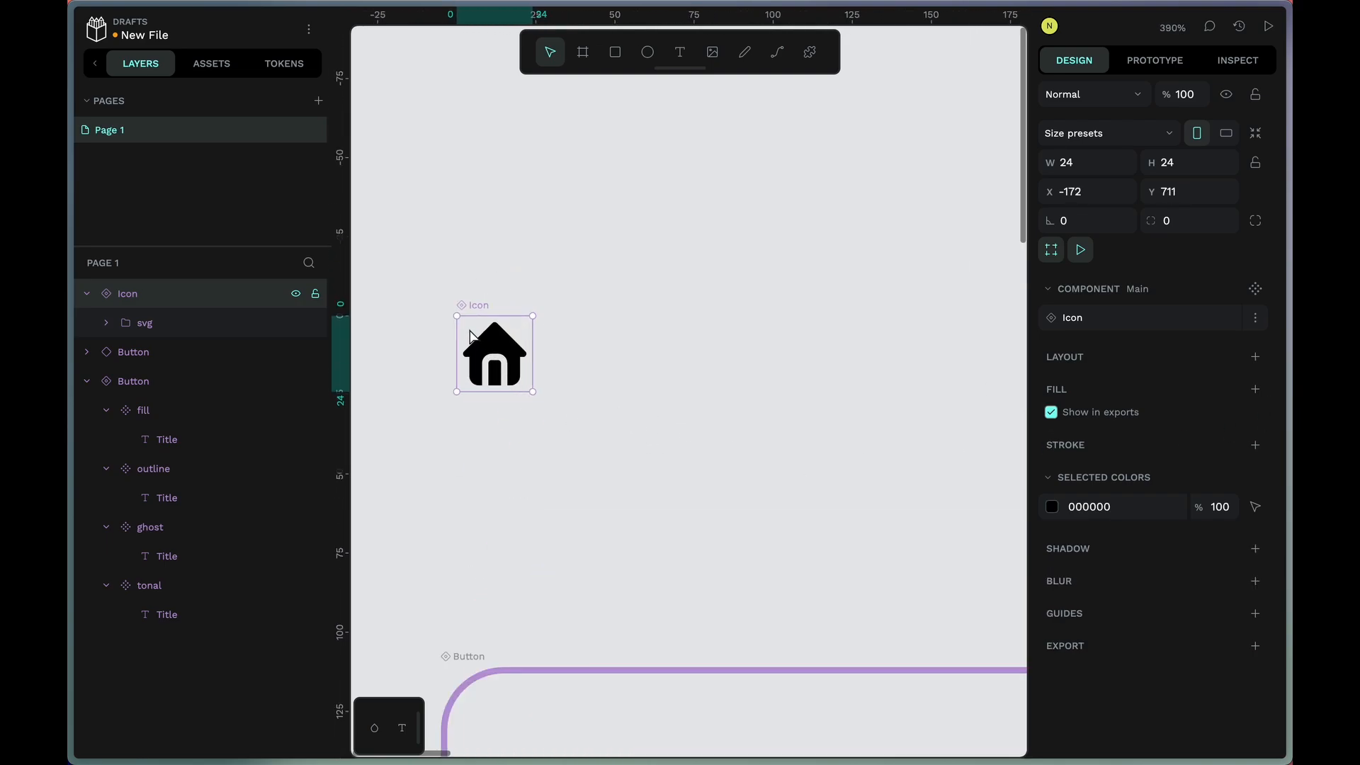
{"action": "scroll", "coordinate": [577, 367], "scroll_direction": "down", "scroll_amount": 10}
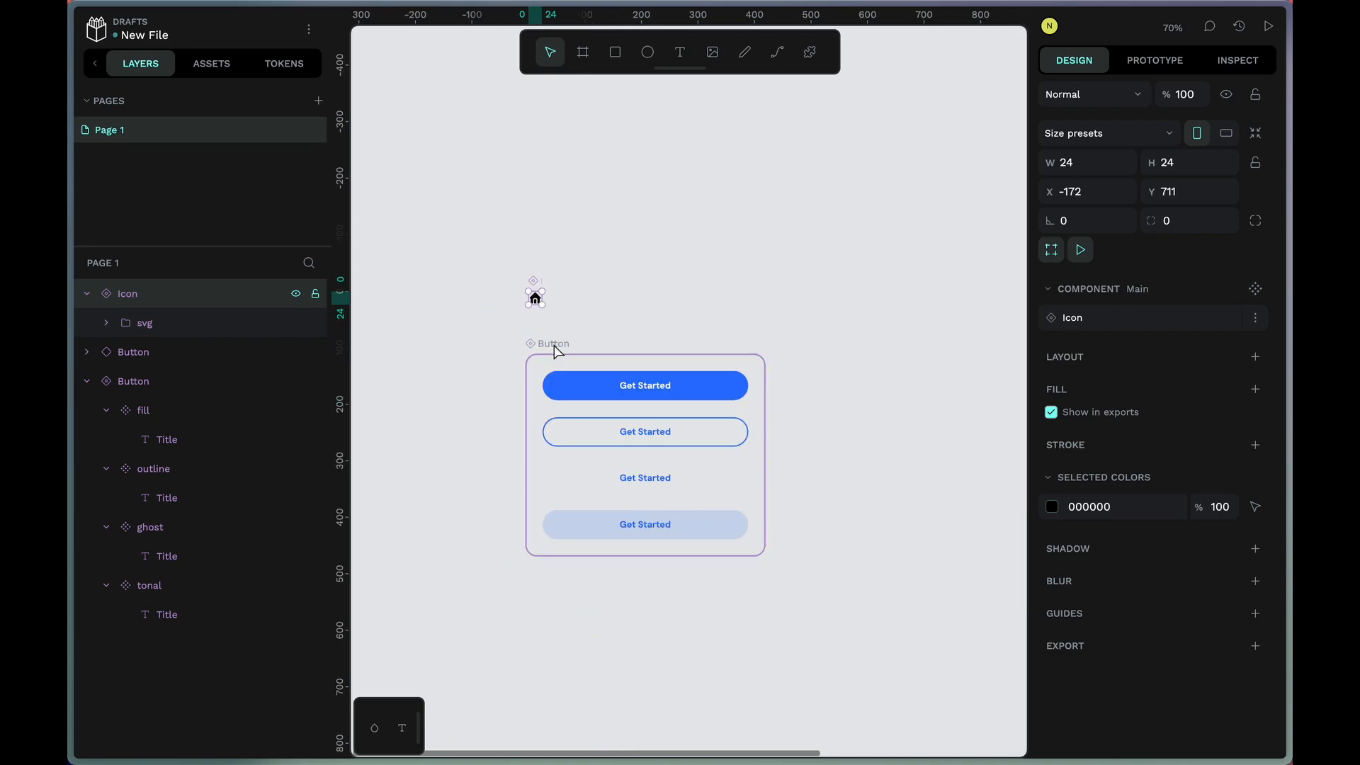
- Add a fifth Button variant based on the fill variant and set its type to fill
{"action": "left_click", "coordinate": [680, 534]}
{"action": "left_click", "coordinate": [676, 396]}
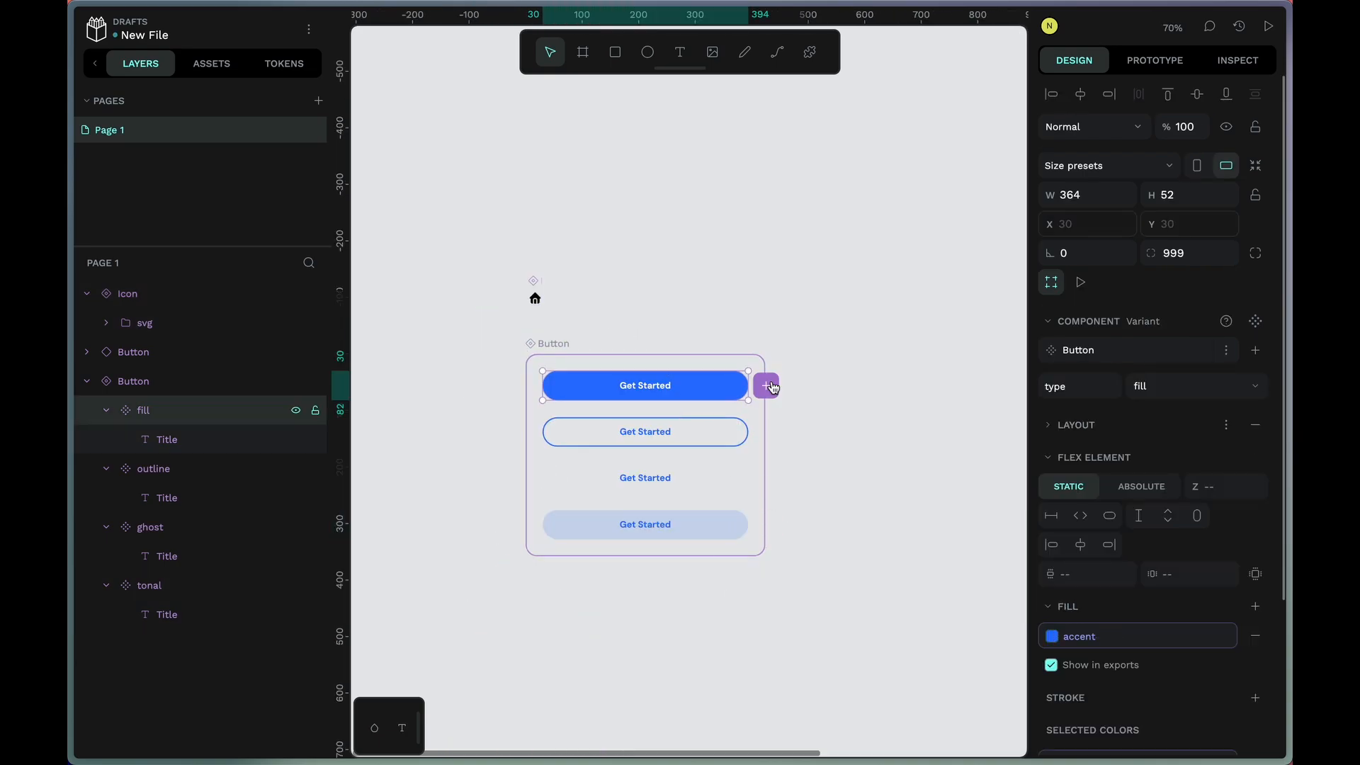
{"action": "left_click", "coordinate": [769, 387]}
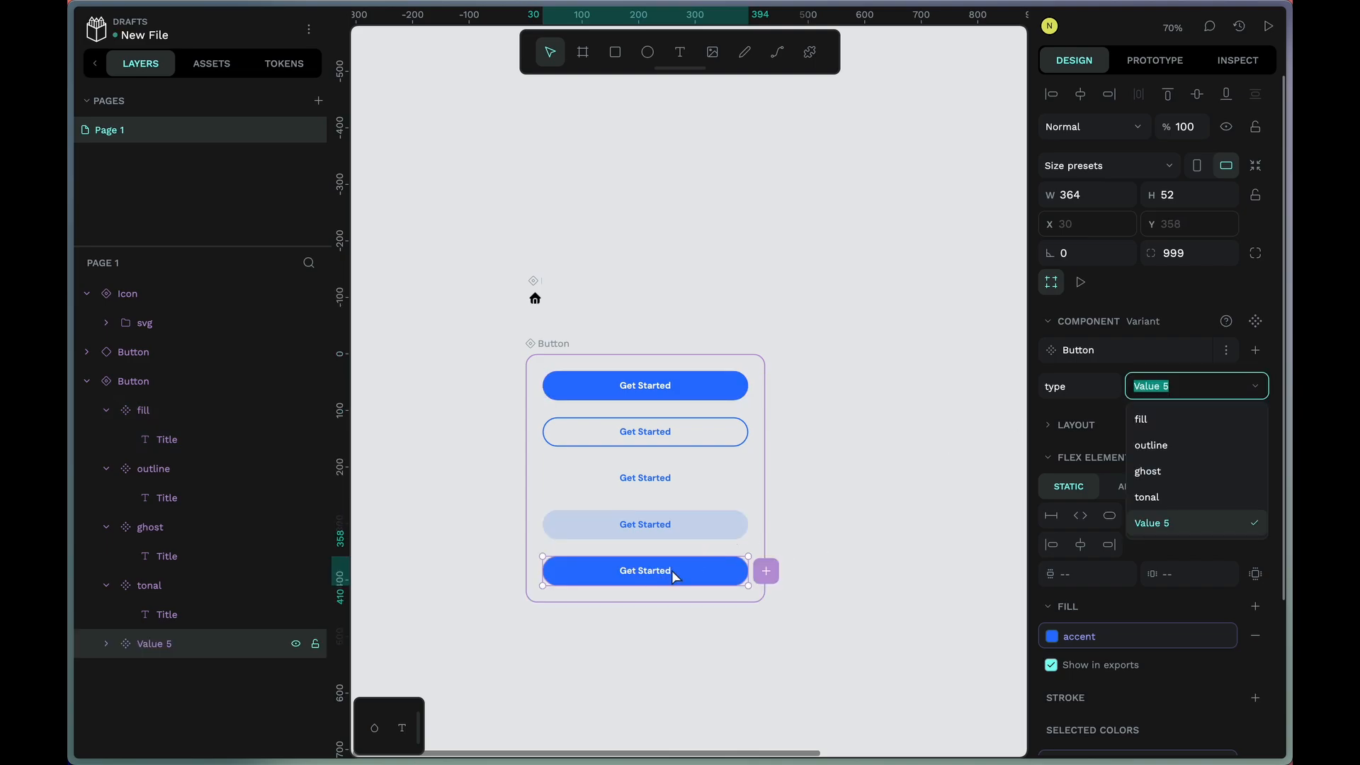
{"action": "left_click", "coordinate": [1151, 418]}
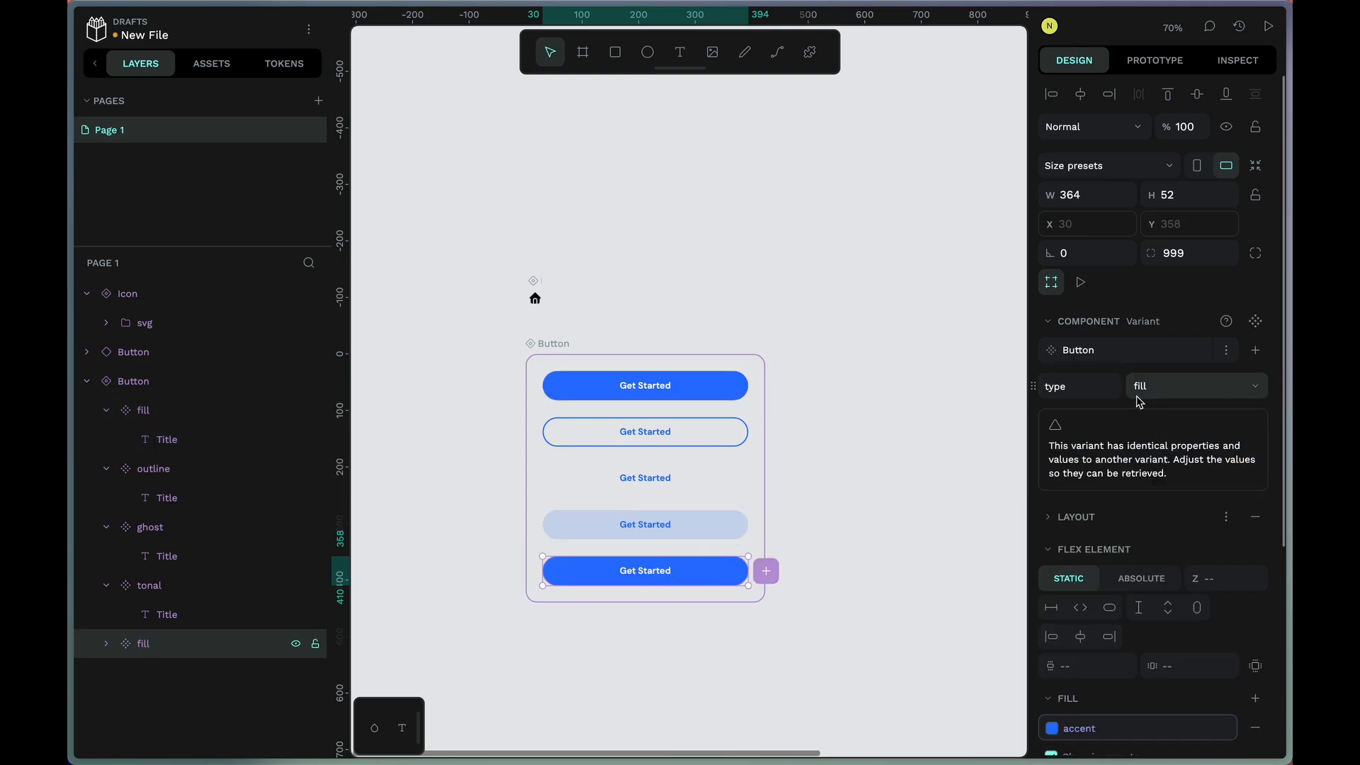
- Add a leftIcon property to the Button component and set it to true for the fifth variant
{"action": "left_click", "coordinate": [1258, 352]}
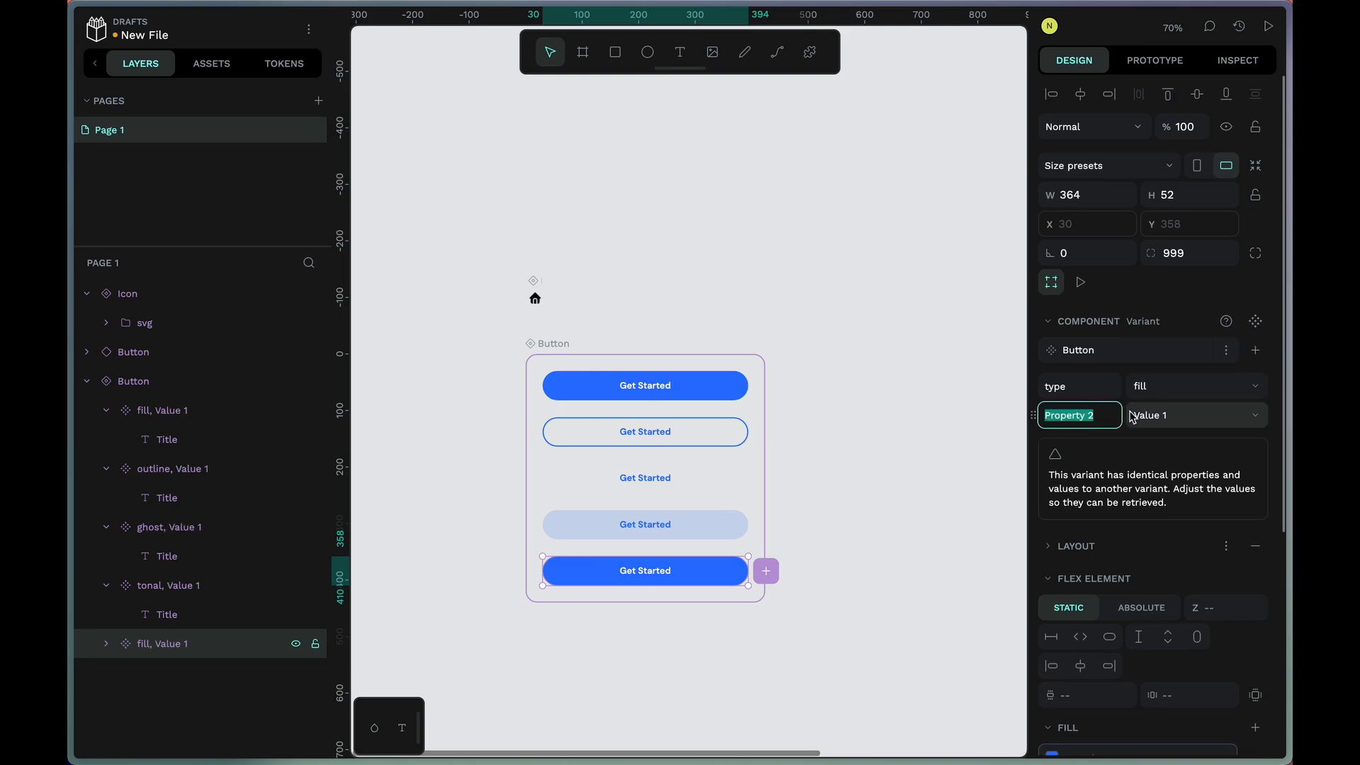
{"action": "double_click", "coordinate": [1104, 414]}
{"action": "key", "text": "super+a"}
{"action": "type", "text": "leftIcon"}
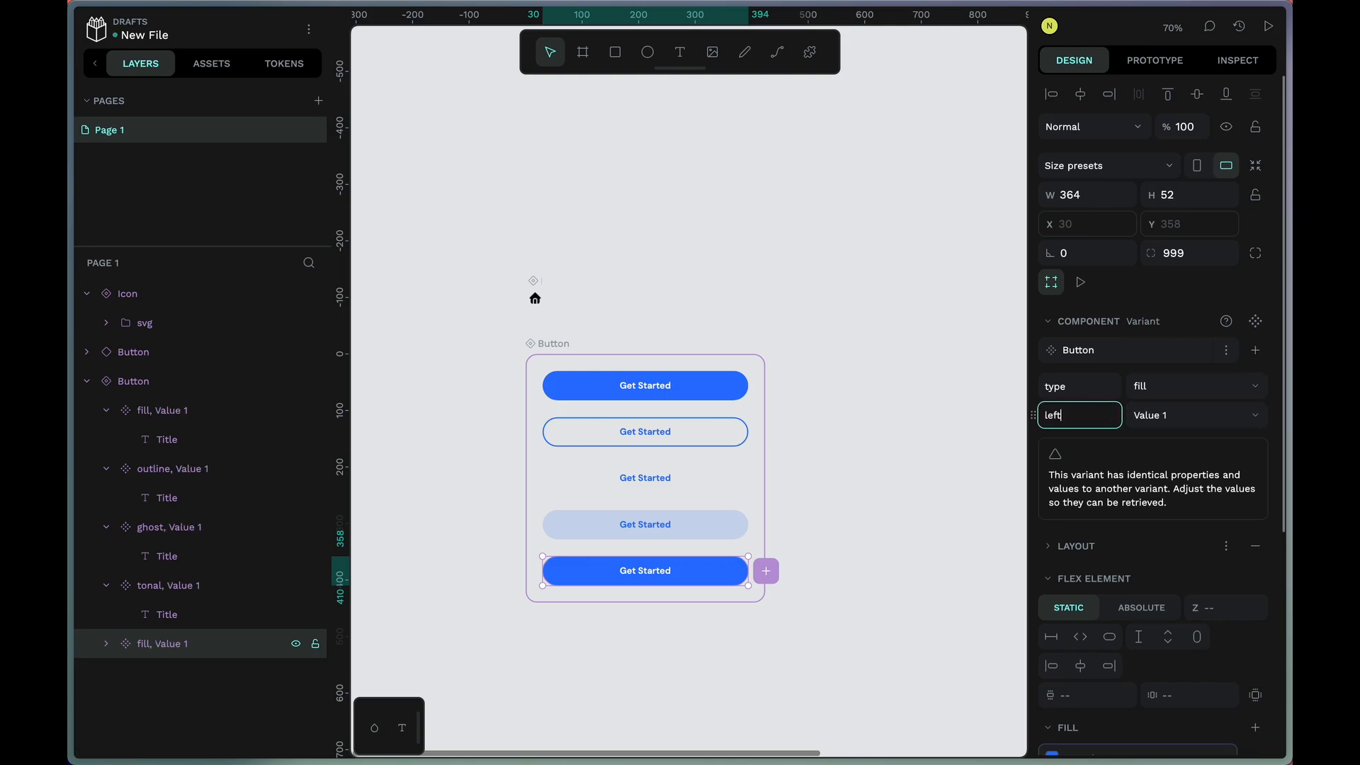
{"action": "left_click", "coordinate": [1183, 417]}
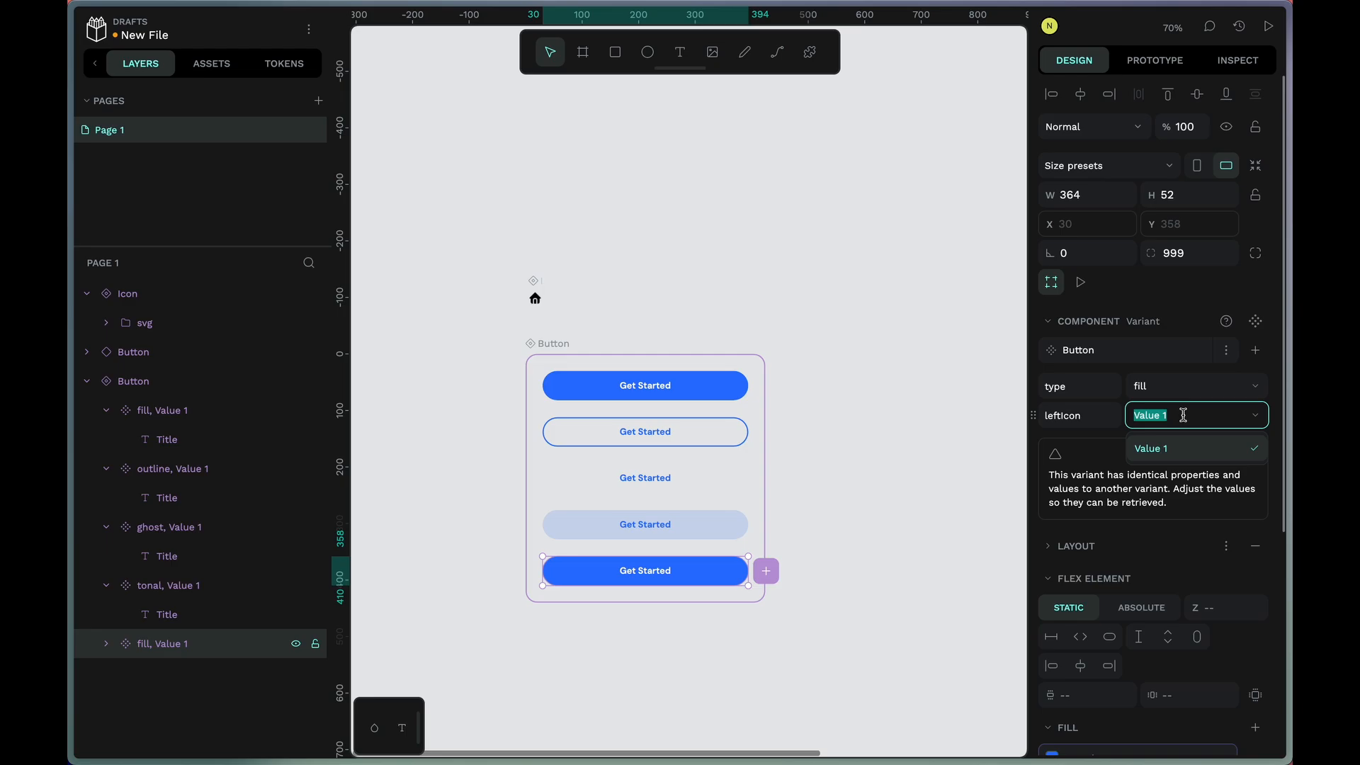
{"action": "type", "text": "tur"}
{"action": "key", "text": "BackSpace"}
{"action": "key", "text": "BackSpace"}
{"action": "type", "text": "rue"}
{"action": "key", "text": "Return"}
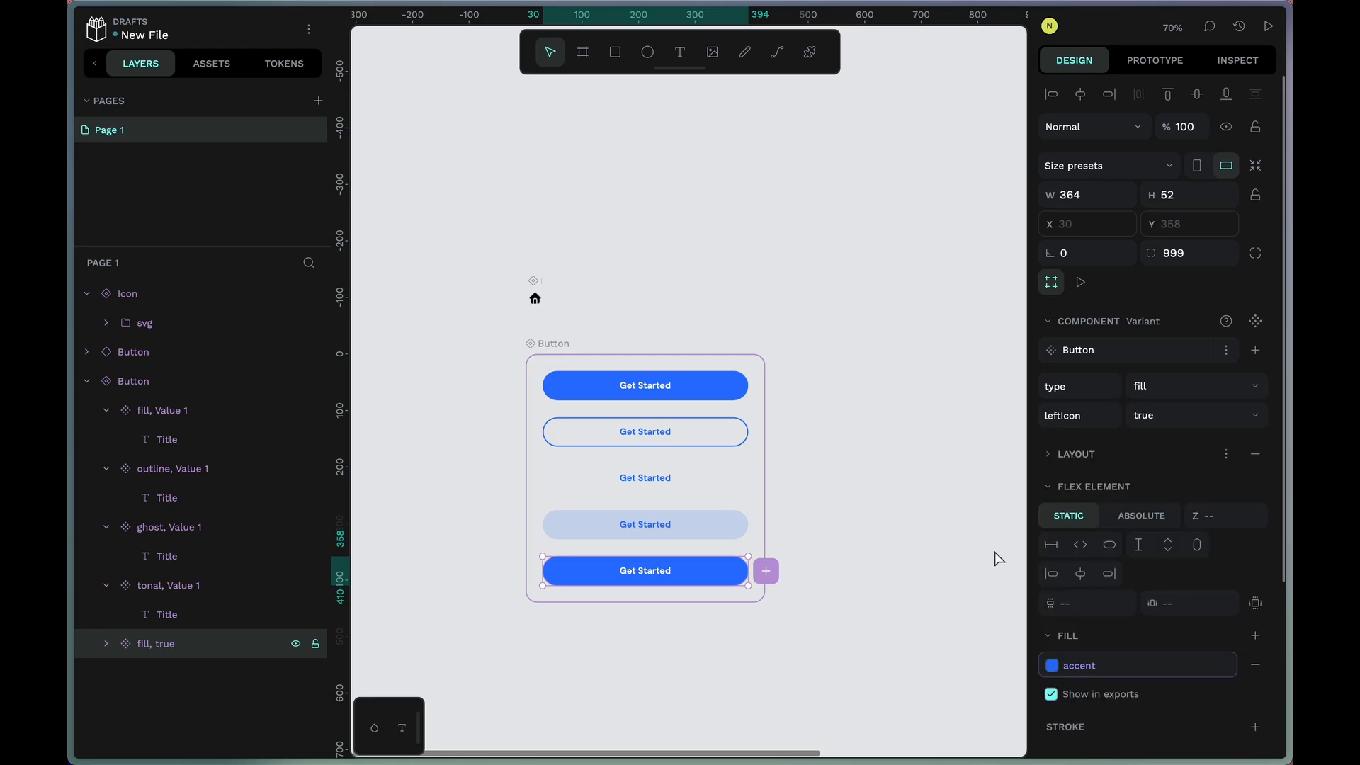
- Insert a copy of the Icon component before the Get Started text in the fifth Button variant
{"action": "left_click", "coordinate": [535, 297]}
{"action": "scroll", "coordinate": [536, 300], "scroll_direction": "up", "scroll_amount": 5}
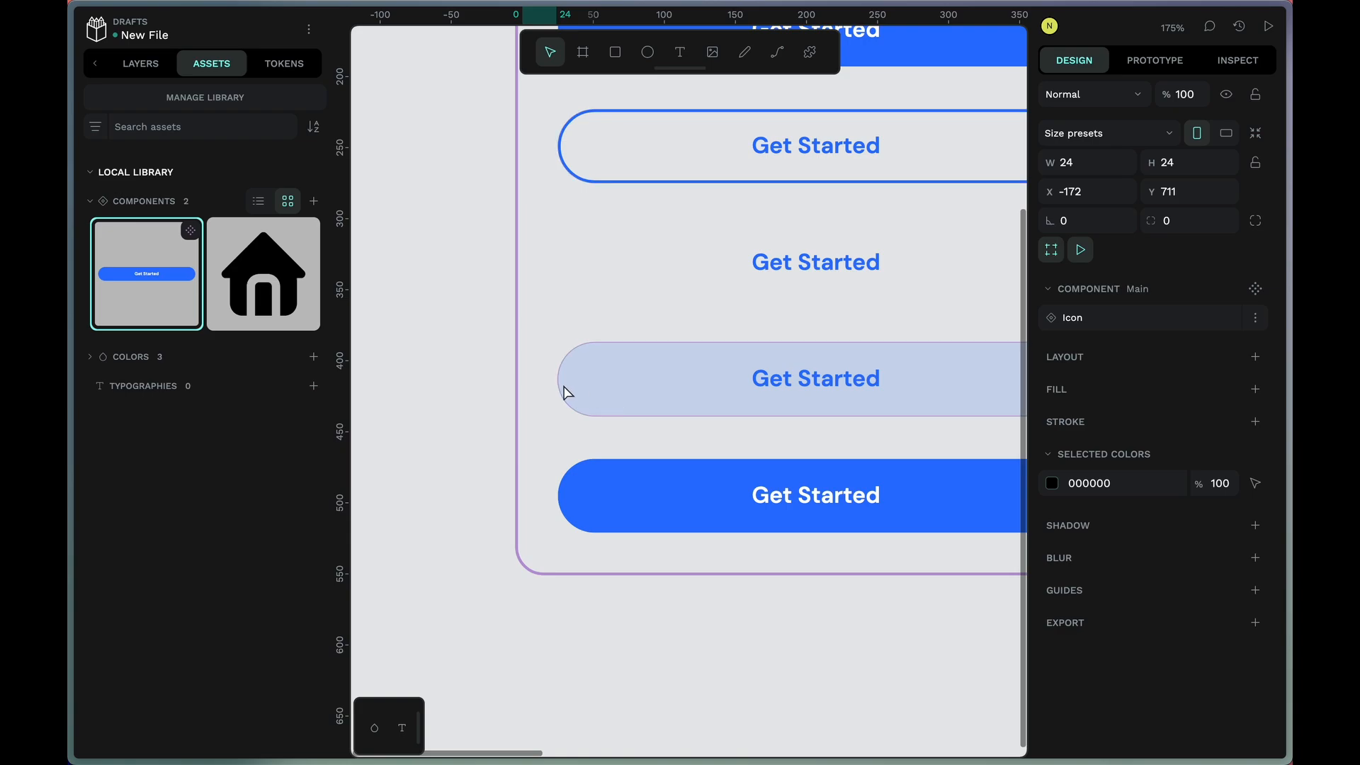
{"action": "scroll", "coordinate": [565, 386], "scroll_direction": "down", "scroll_amount": 5}
{"action": "scroll", "coordinate": [565, 348], "scroll_direction": "up", "scroll_amount": 2}
{"action": "scroll", "coordinate": [560, 253], "scroll_direction": "up", "scroll_amount": 2}
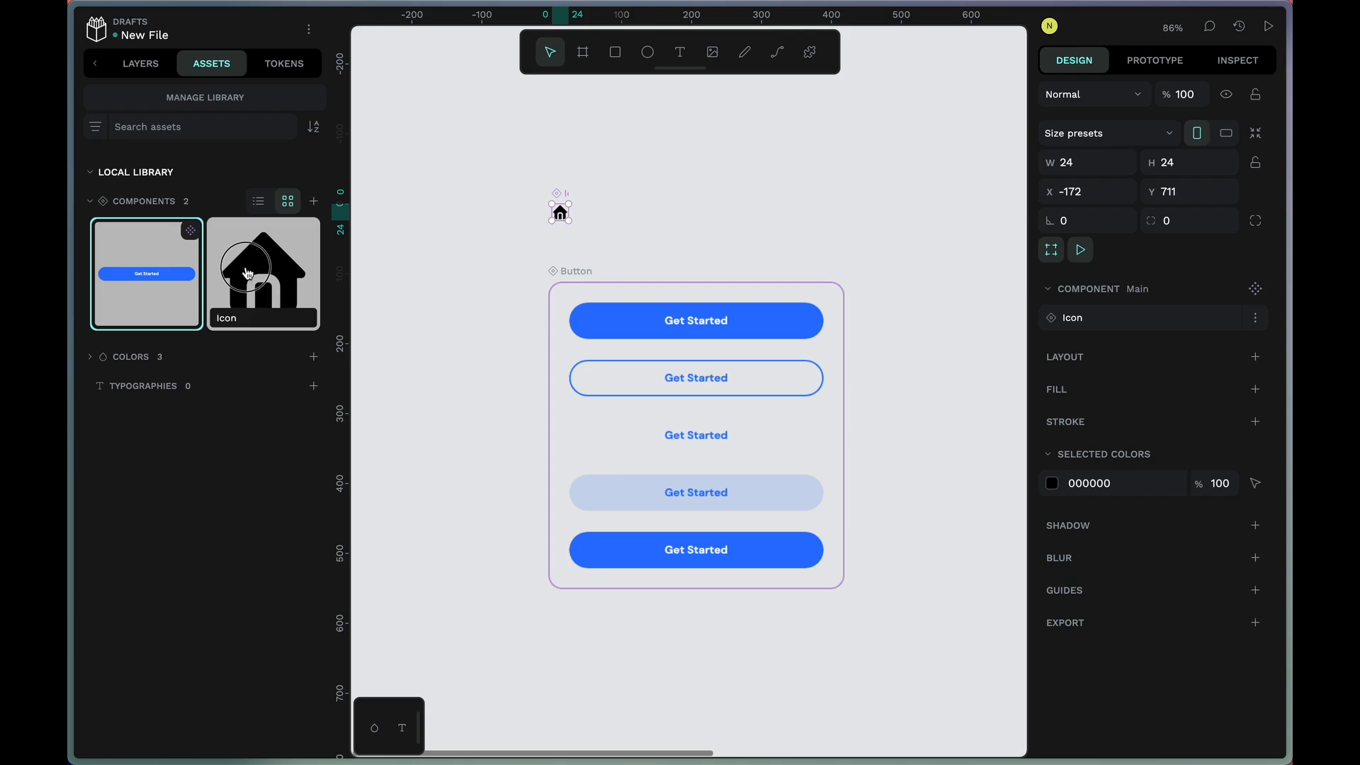
{"action": "left_click_drag", "start_coordinate": [248, 275], "coordinate": [661, 552]}
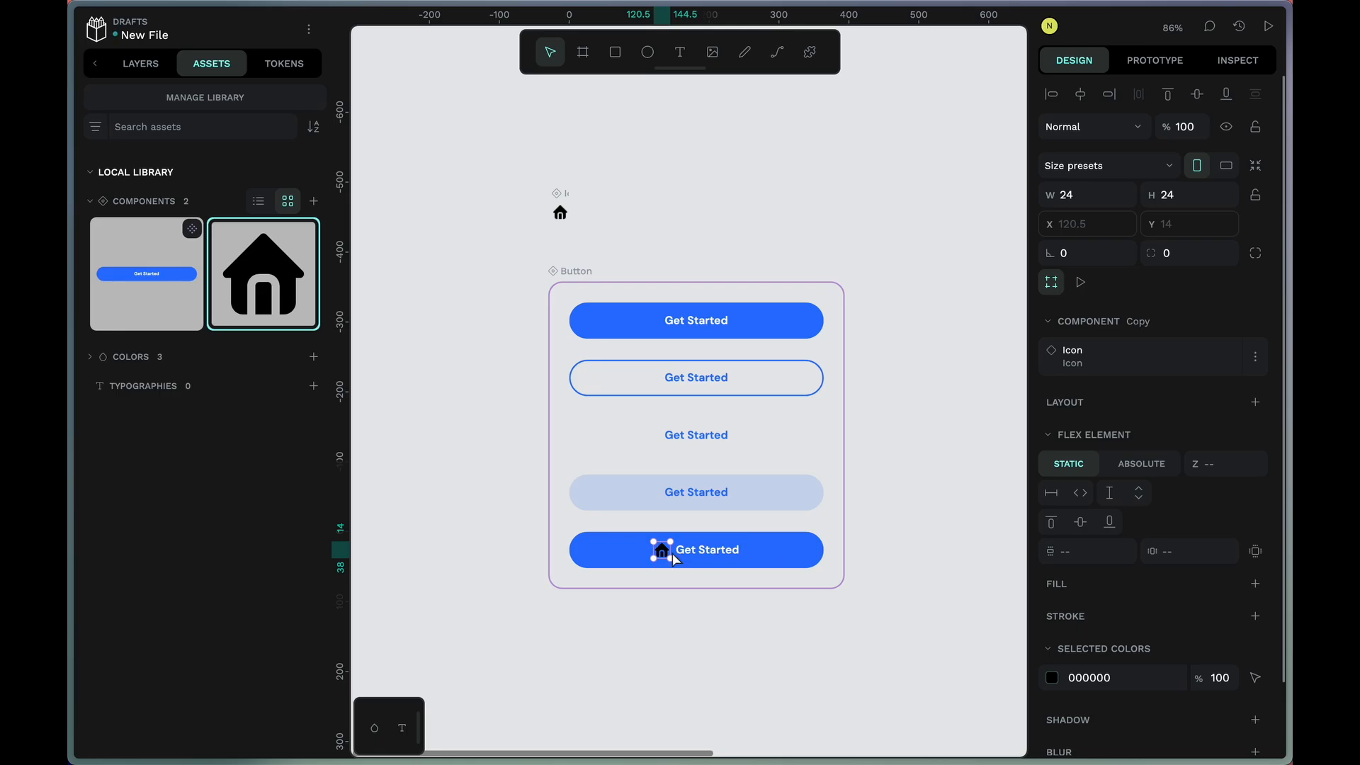
- Apply the fg color token to the home icon in the main Icon component
{"action": "scroll", "coordinate": [659, 559], "scroll_direction": "up", "scroll_amount": 5}
{"action": "scroll", "coordinate": [644, 606], "scroll_direction": "down", "scroll_amount": 5}
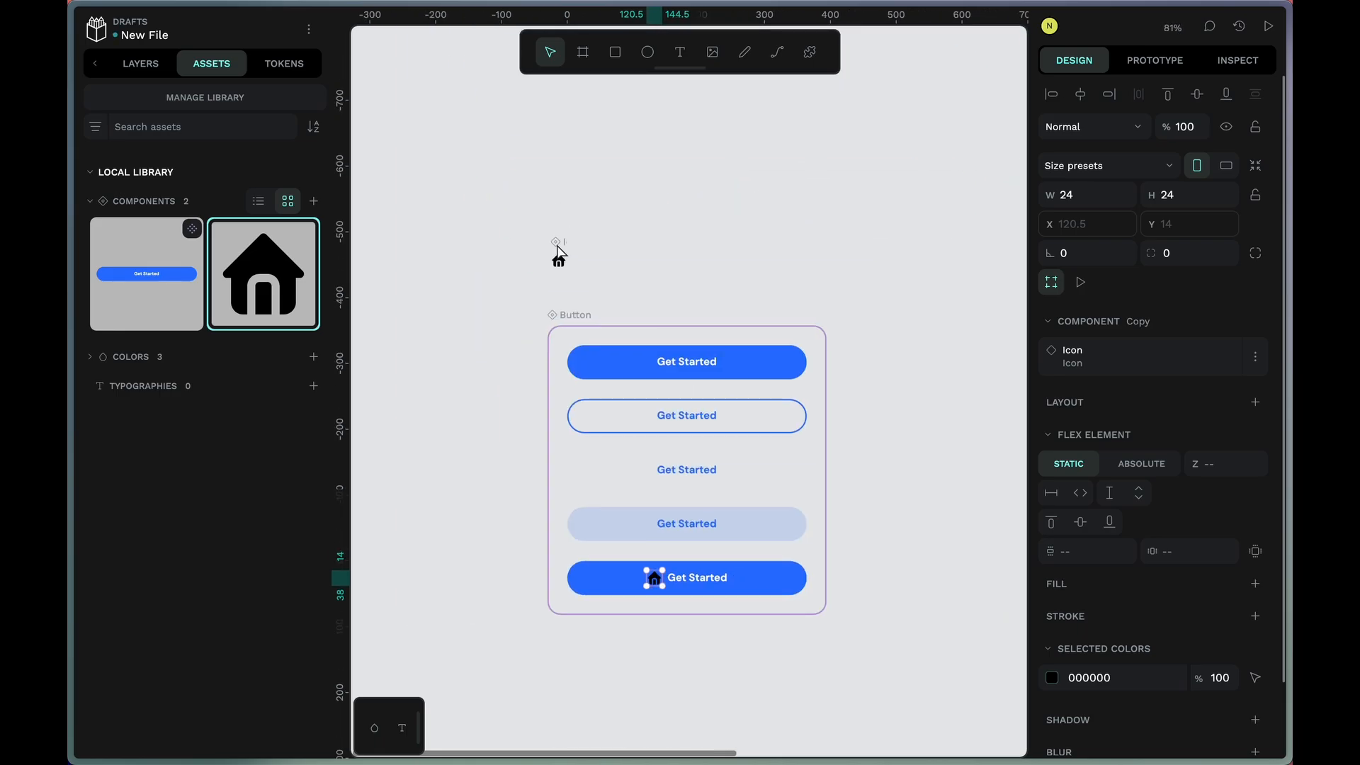
{"action": "left_click", "coordinate": [560, 247]}
{"action": "scroll", "coordinate": [556, 246], "scroll_direction": "up", "scroll_amount": 3}
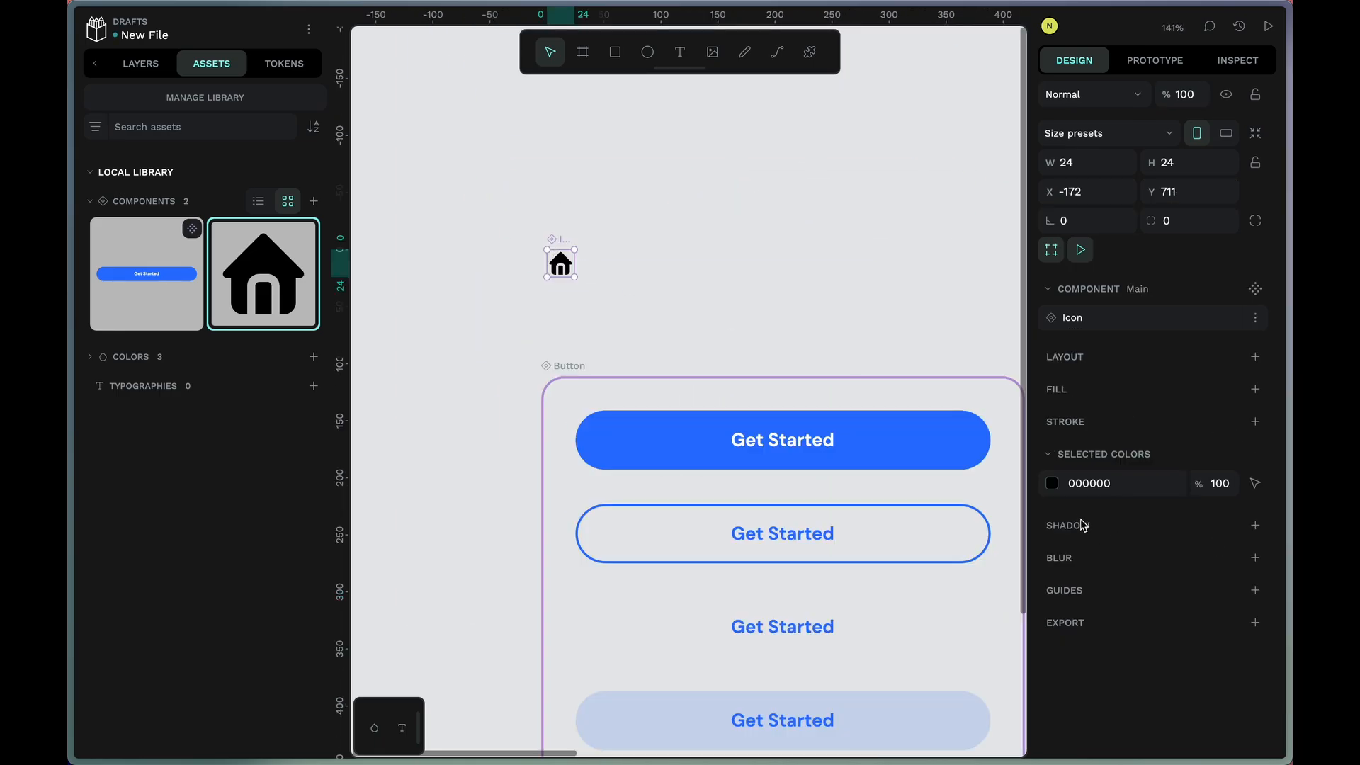
{"action": "left_click", "coordinate": [1052, 483]}
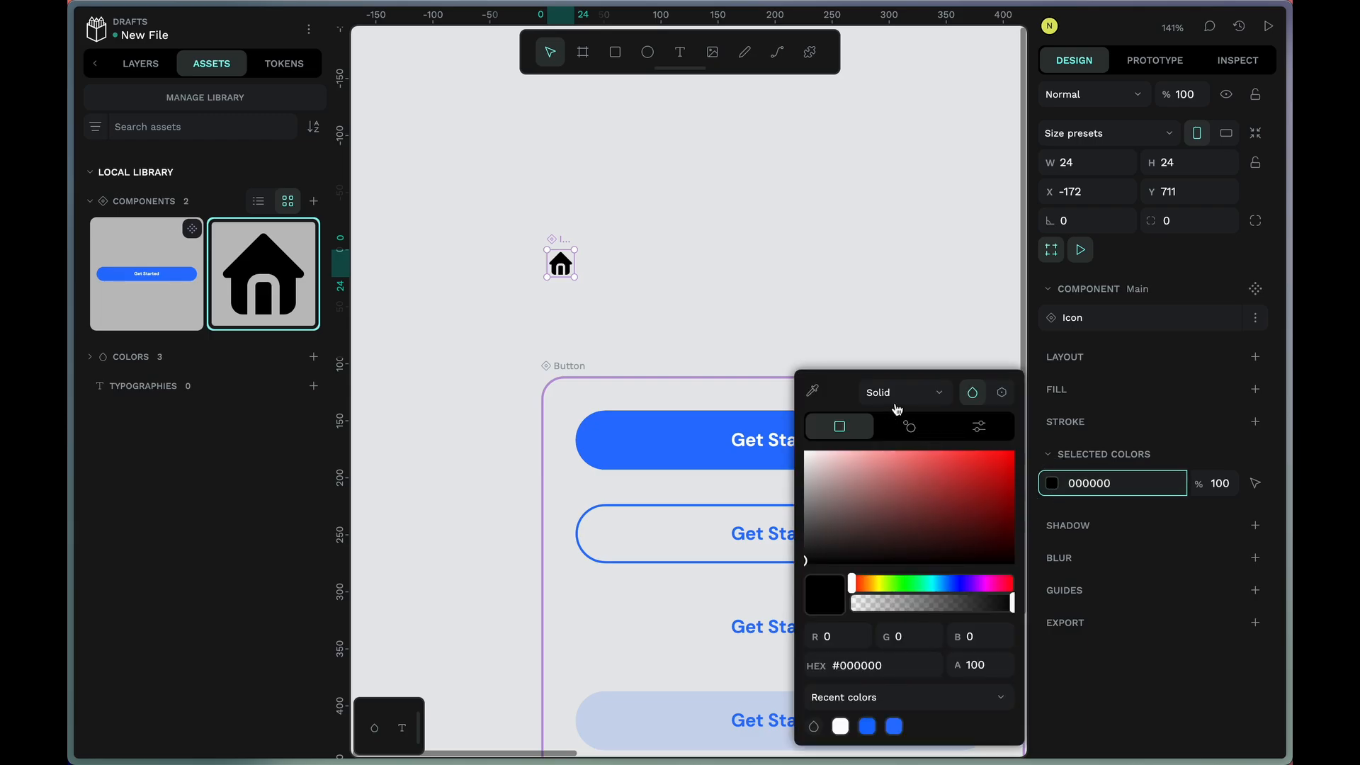
{"action": "left_click", "coordinate": [997, 394]}
{"action": "left_click", "coordinate": [836, 647]}
{"action": "scroll", "coordinate": [708, 453], "scroll_direction": "down", "scroll_amount": 1}
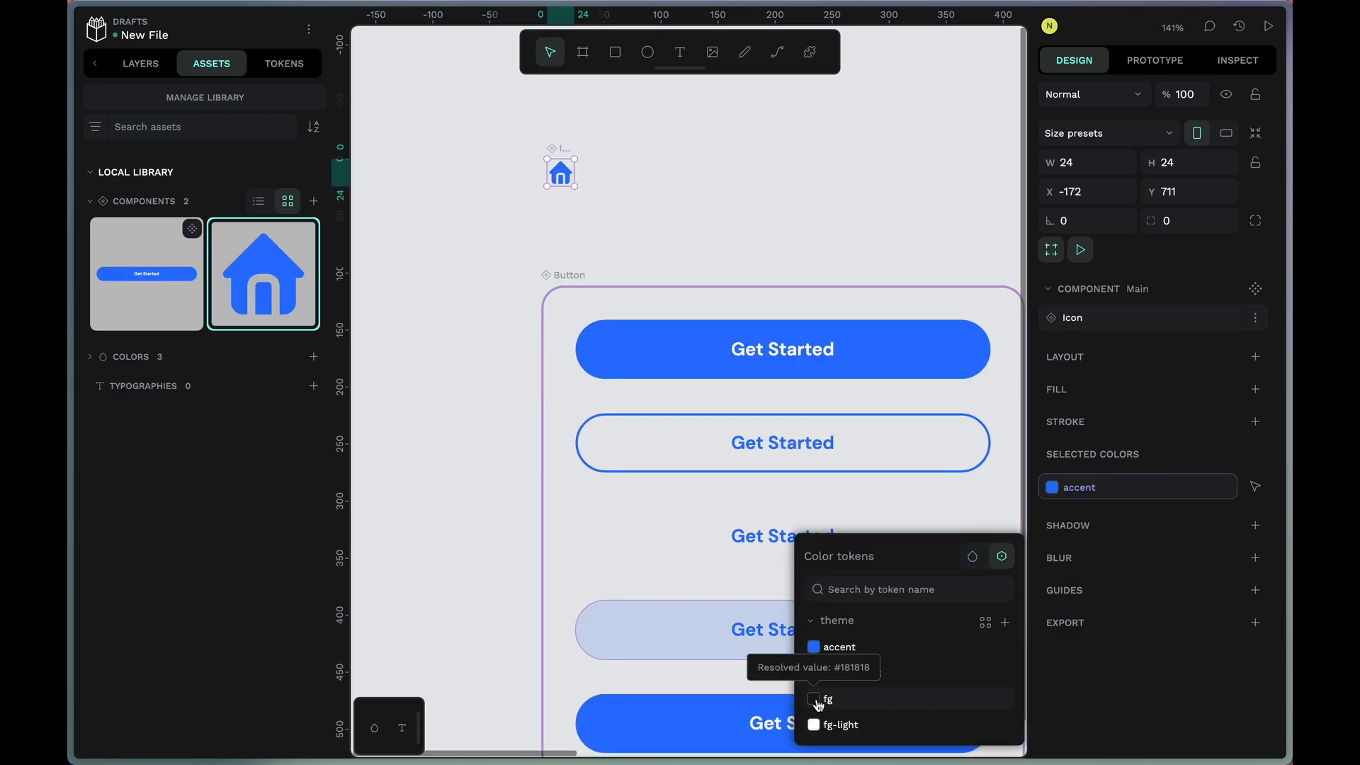
{"action": "left_click", "coordinate": [822, 701]}
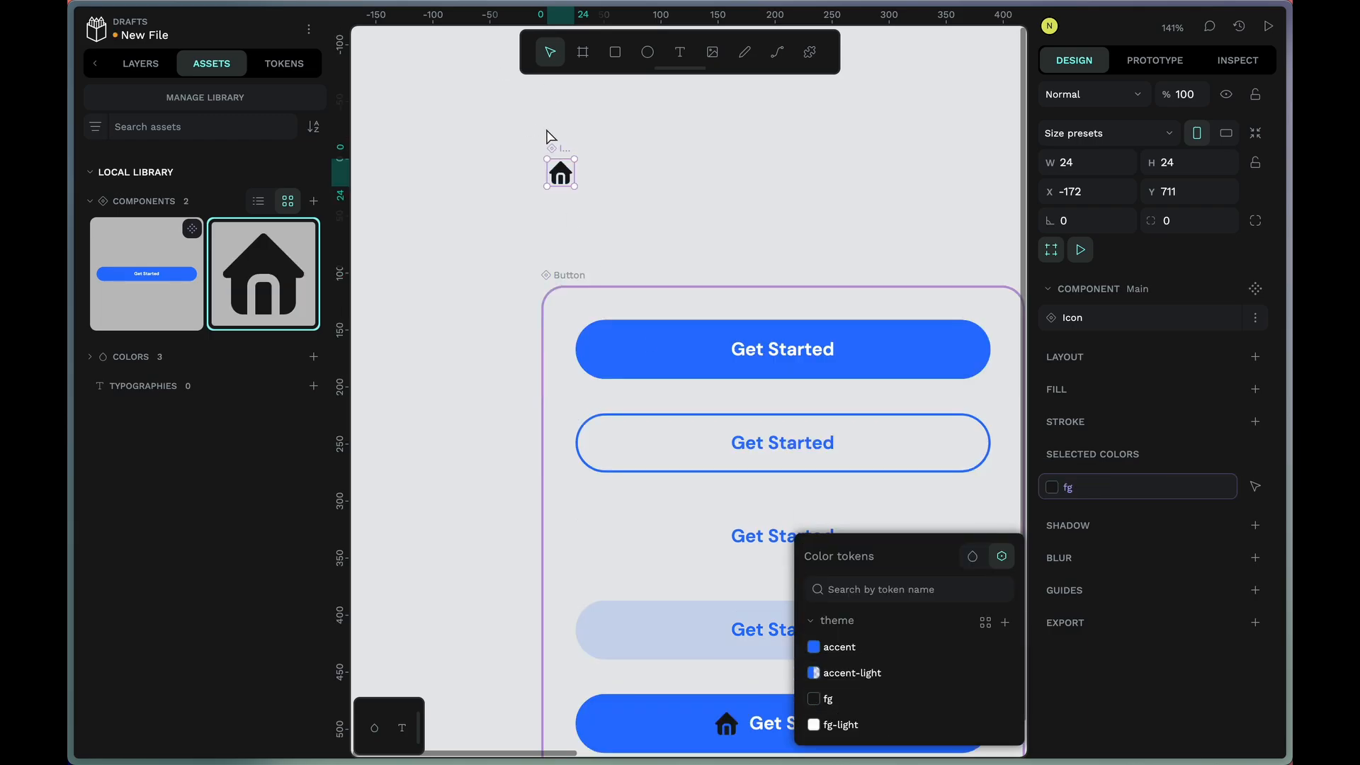
{"action": "left_click", "coordinate": [712, 189]}
- Apply the fg-light color token to the icon copy inside the fifth Button variant
{"action": "scroll", "coordinate": [626, 180], "scroll_direction": "down", "scroll_amount": 3}
{"action": "left_click", "coordinate": [590, 155]}
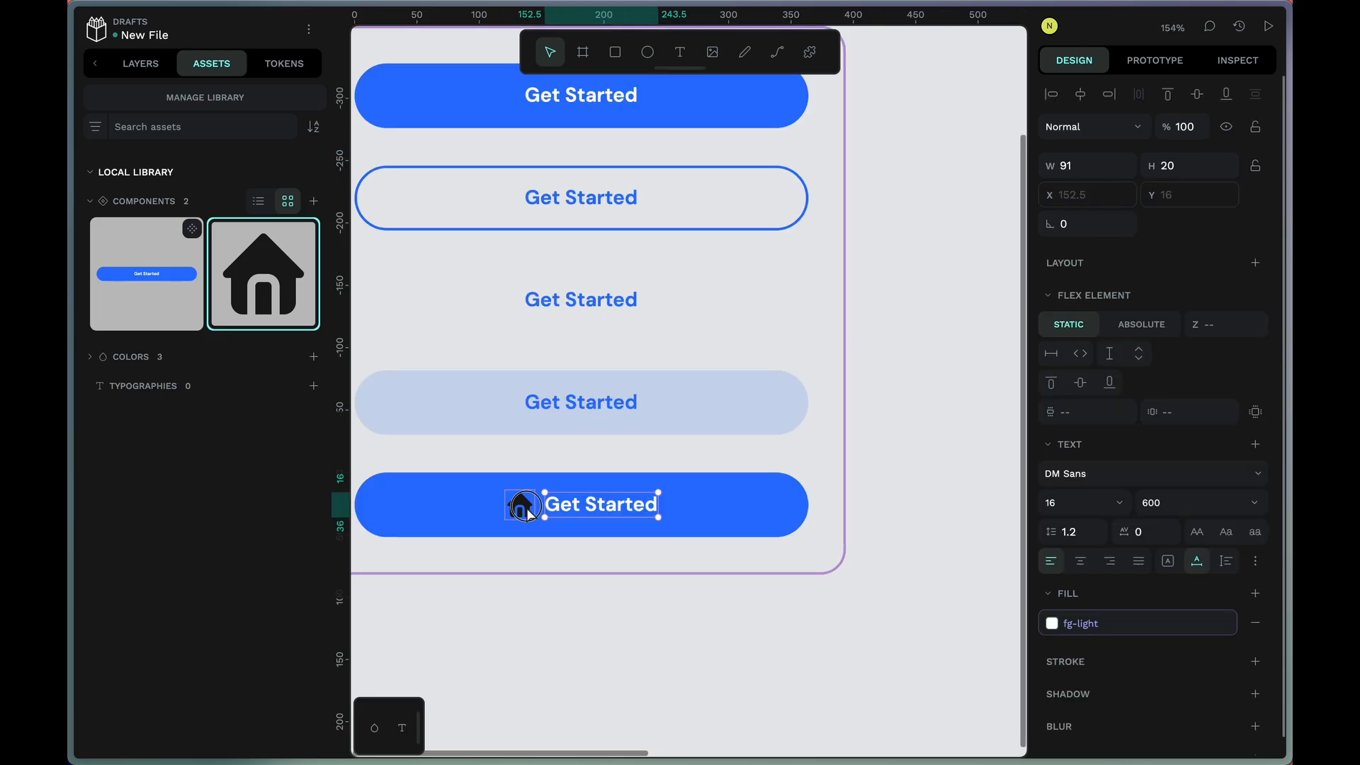
{"action": "left_click", "coordinate": [527, 511]}
{"action": "scroll", "coordinate": [1060, 617], "scroll_direction": "down", "scroll_amount": 1}
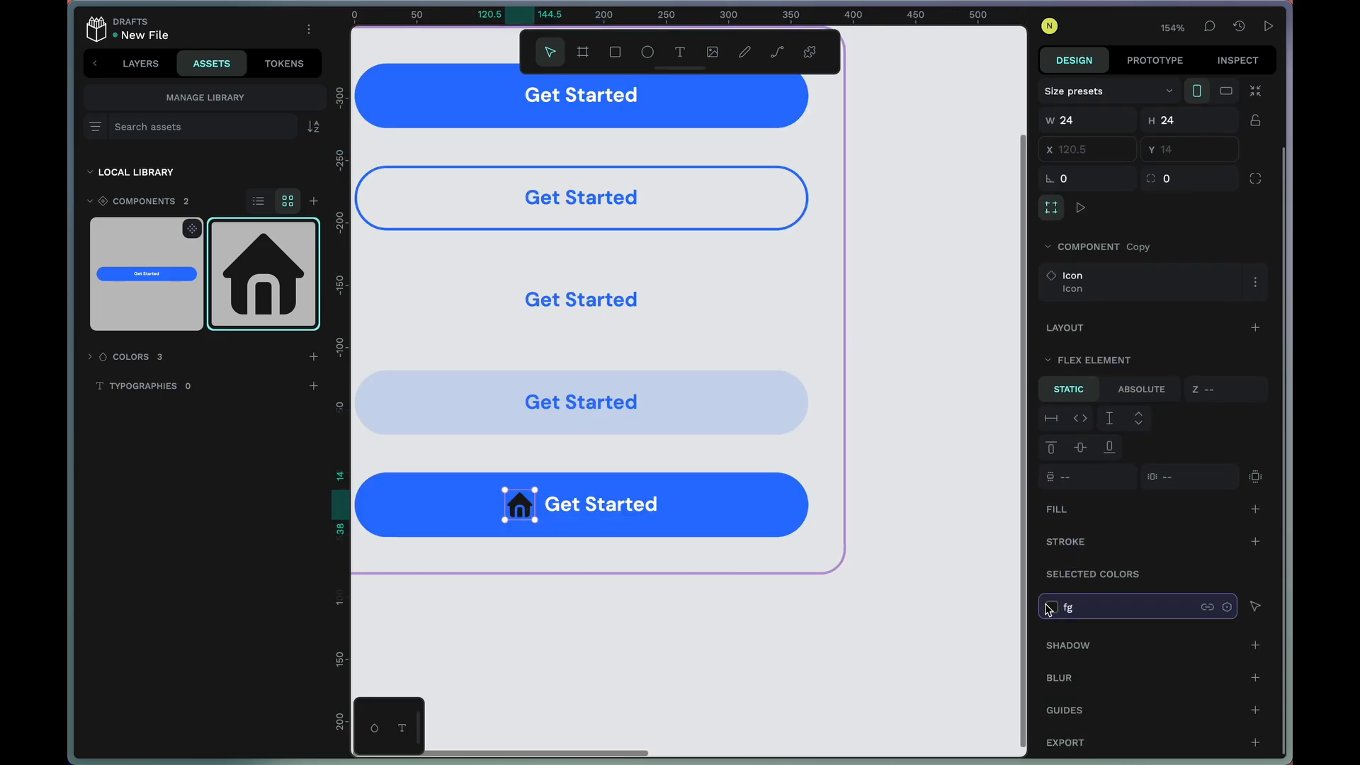
{"action": "left_click", "coordinate": [1050, 607]}
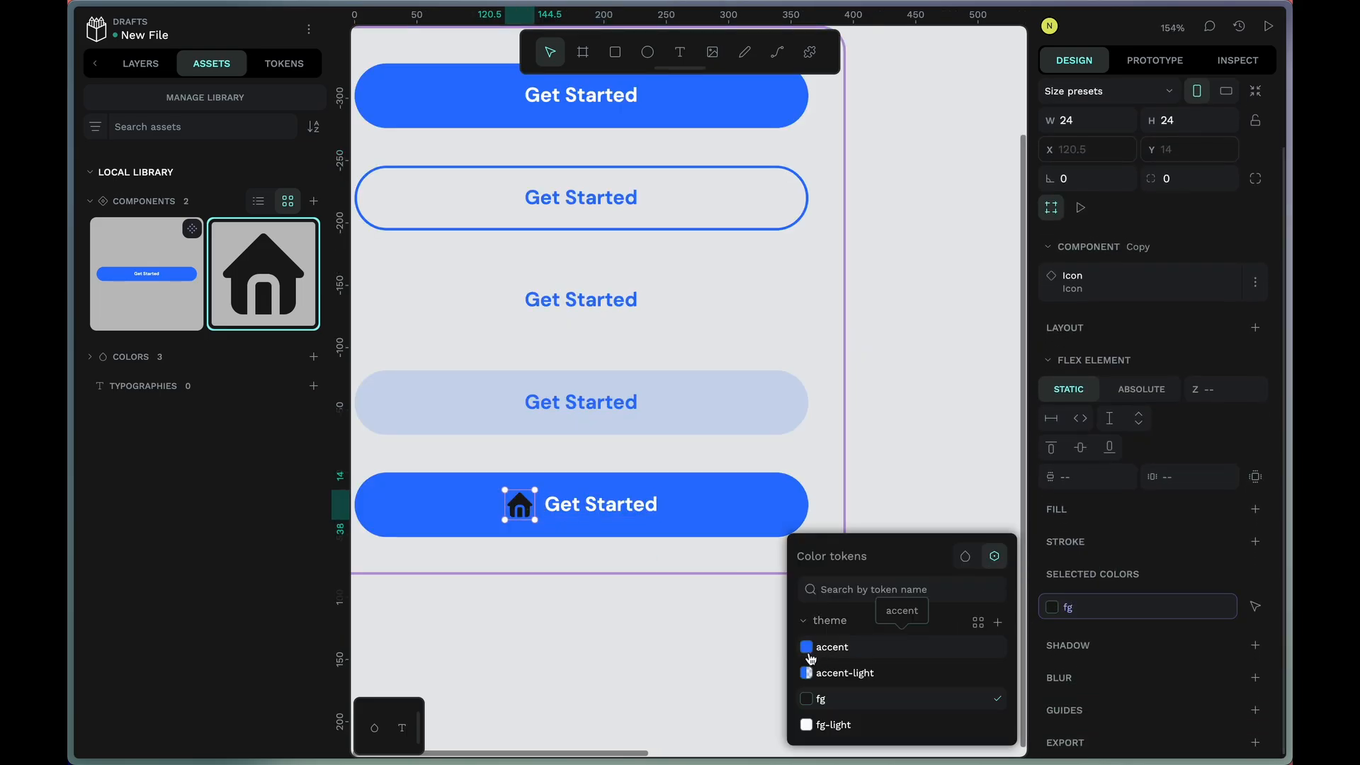
{"action": "left_click", "coordinate": [806, 724]}
{"action": "left_click", "coordinate": [633, 687]}
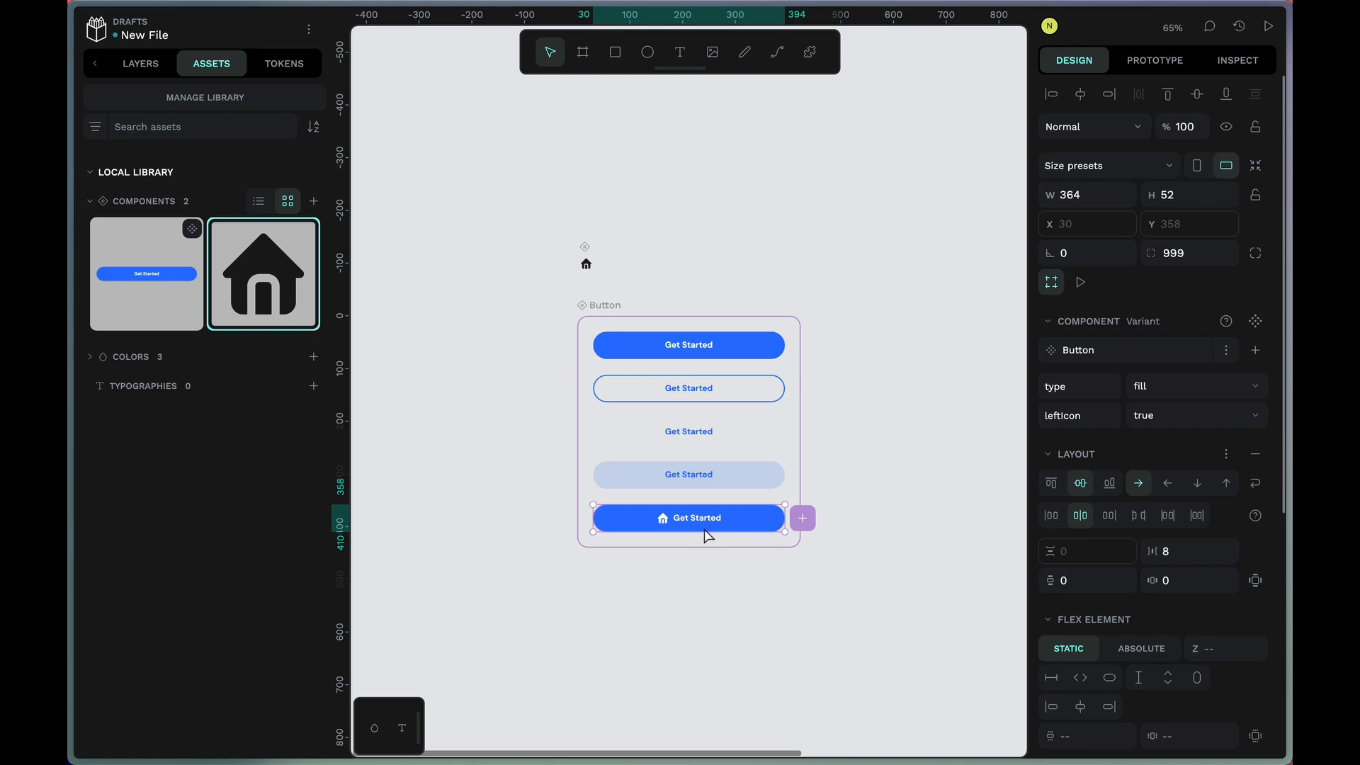
- Check the leftIcon value of each of the four Button variants that have no icon
{"action": "scroll", "coordinate": [709, 536], "scroll_direction": "right", "scroll_amount": 5}
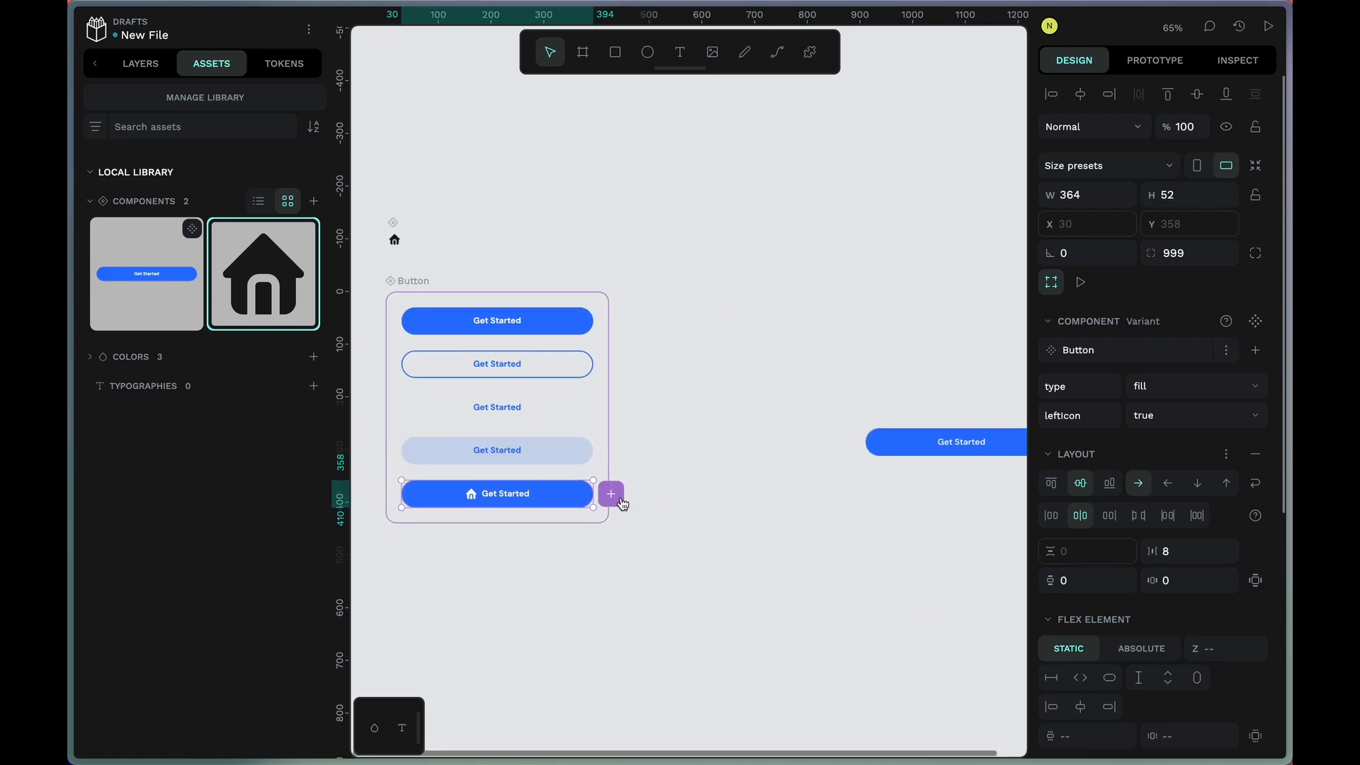
{"action": "scroll", "coordinate": [793, 540], "scroll_direction": "up", "scroll_amount": 5}
{"action": "left_click", "coordinate": [701, 430]}
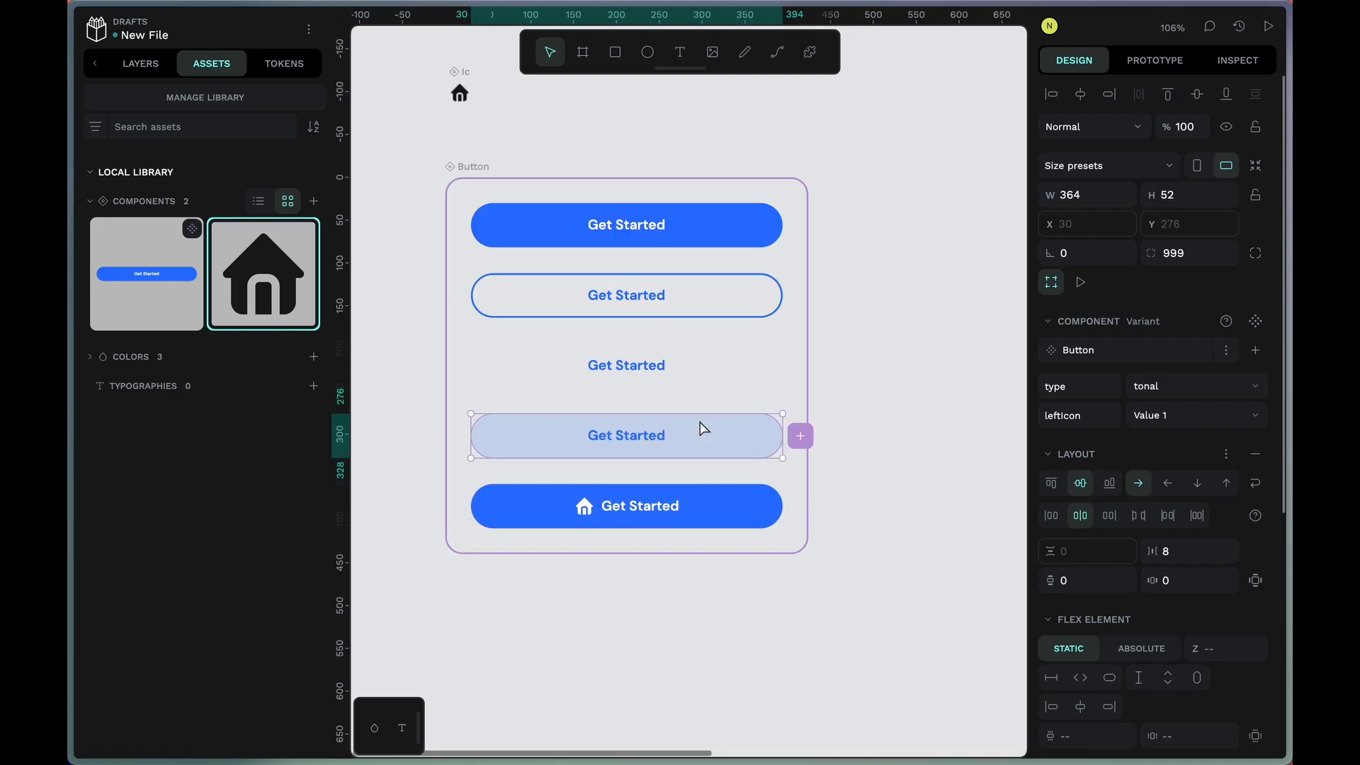
{"action": "left_click", "coordinate": [703, 384]}
{"action": "left_click", "coordinate": [687, 316]}
{"action": "left_click", "coordinate": [684, 230]}
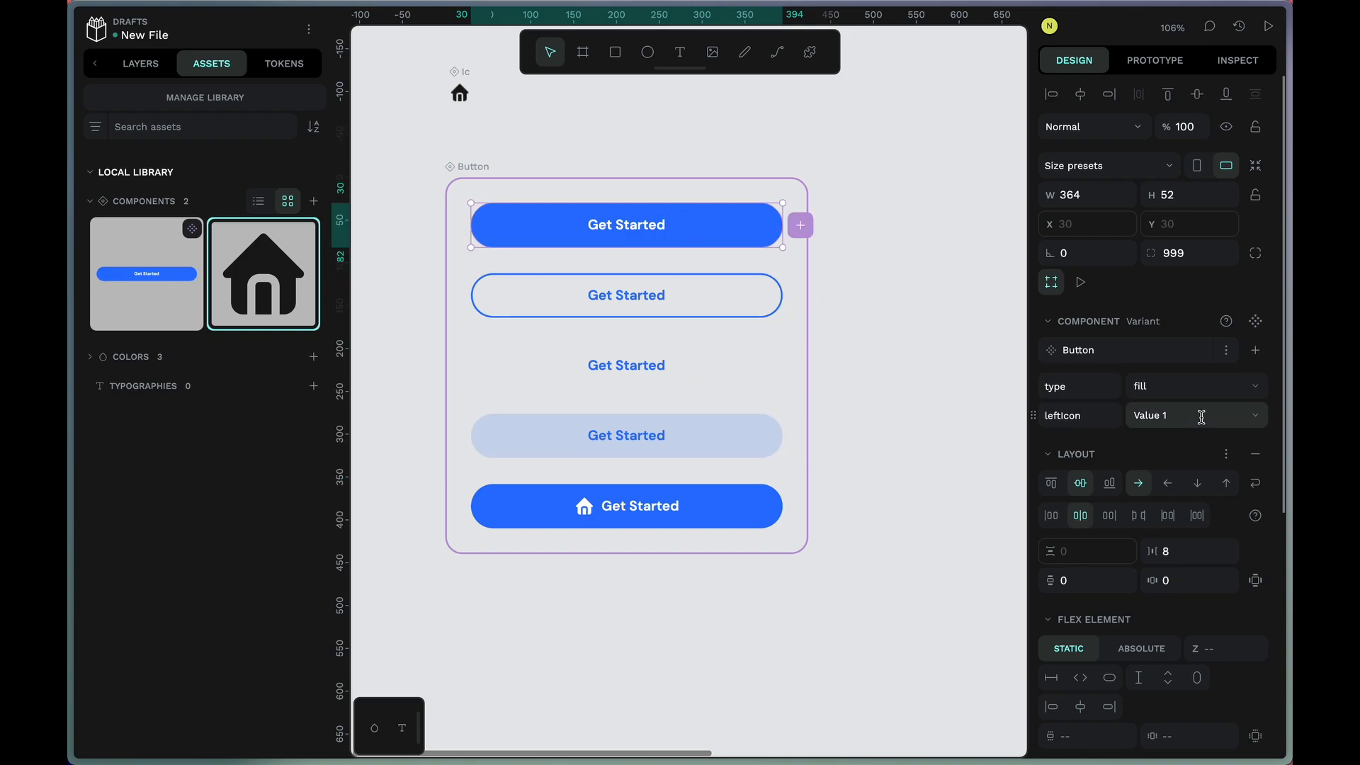
{"action": "left_click", "coordinate": [721, 313]}
{"action": "left_click", "coordinate": [701, 370]}
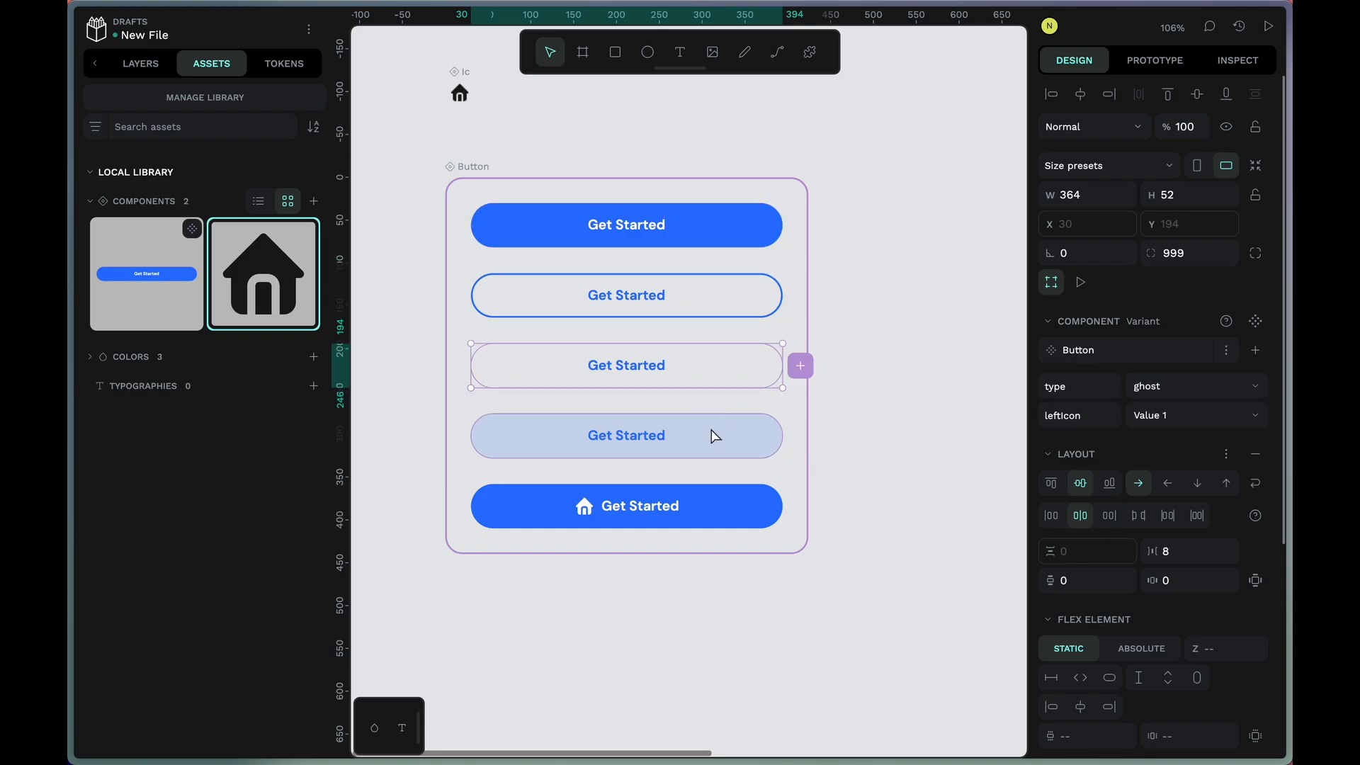
{"action": "left_click", "coordinate": [713, 434]}
- Set leftIcon to false for the fill, outline, ghost and tonal variants without an icon
{"action": "left_click", "coordinate": [702, 243]}
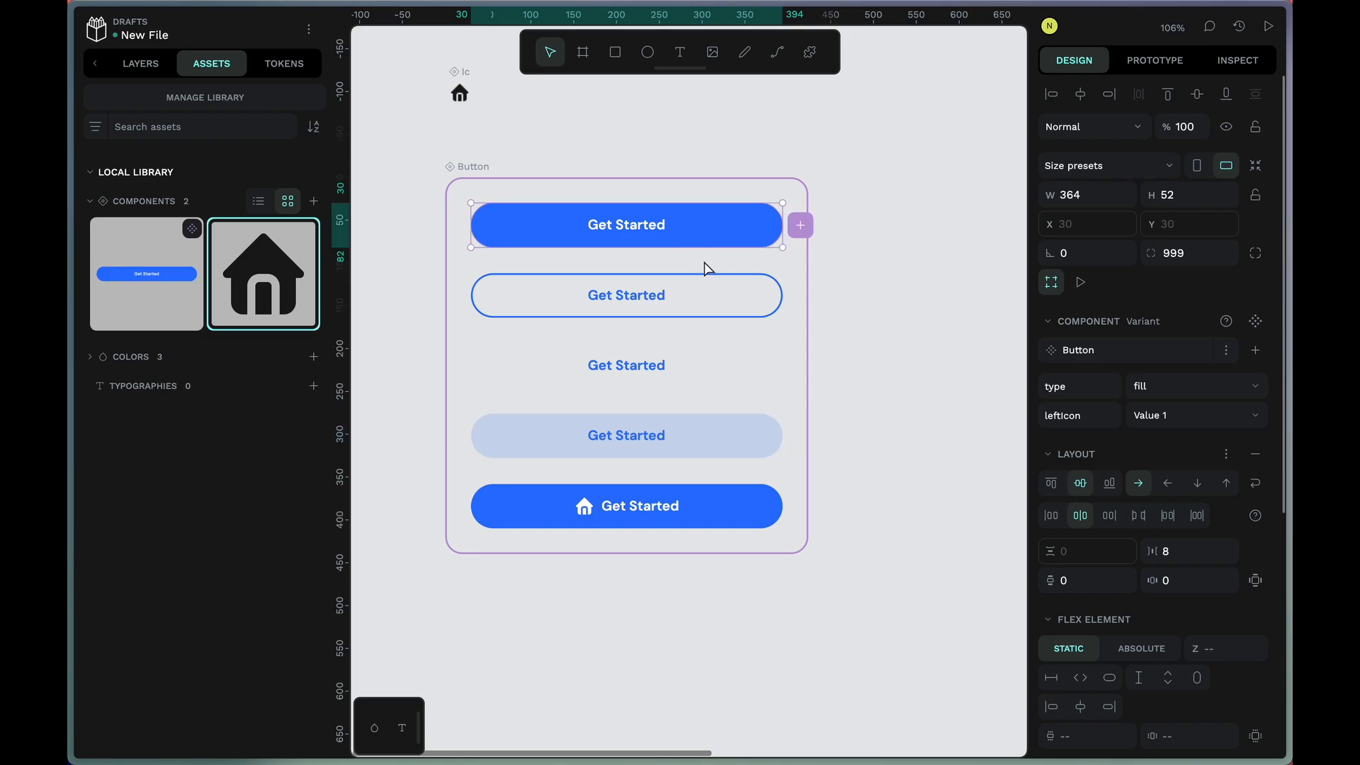
{"action": "left_click", "coordinate": [728, 380], "text": "shift"}
{"action": "left_click", "coordinate": [733, 457], "text": "shift"}
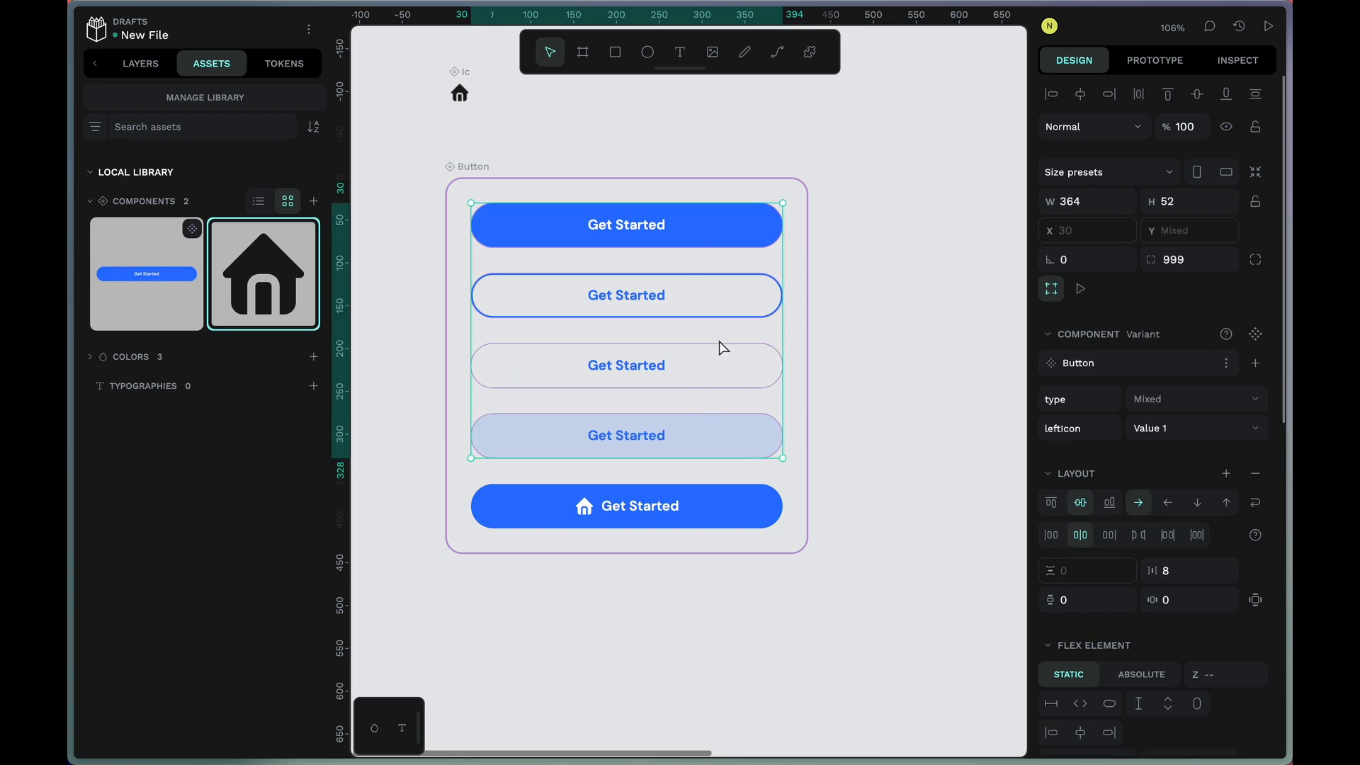
{"action": "left_click", "coordinate": [1195, 429]}
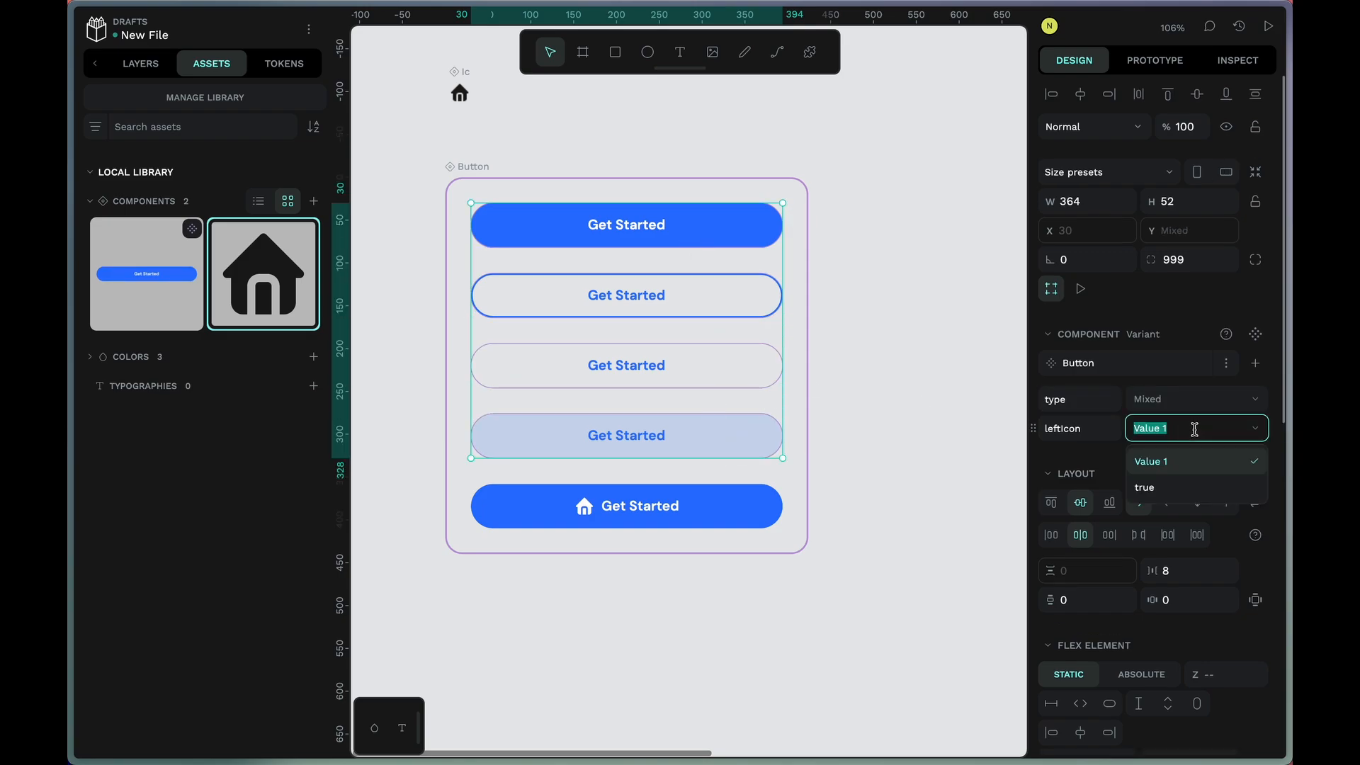
{"action": "type", "text": "false"}
{"action": "key", "text": "Return"}
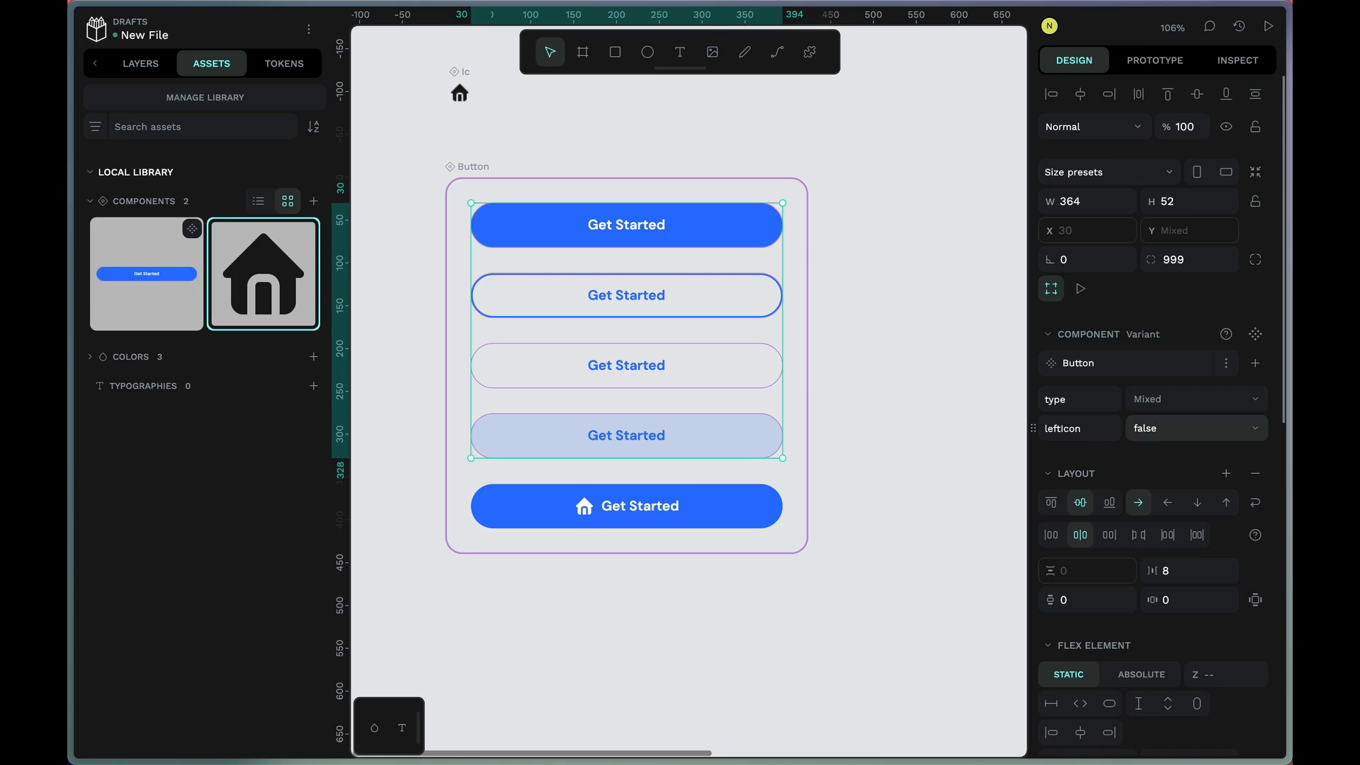
- Compare the leftIcon property of the Button variants with that of the separate Button copy
{"action": "left_click", "coordinate": [592, 508]}
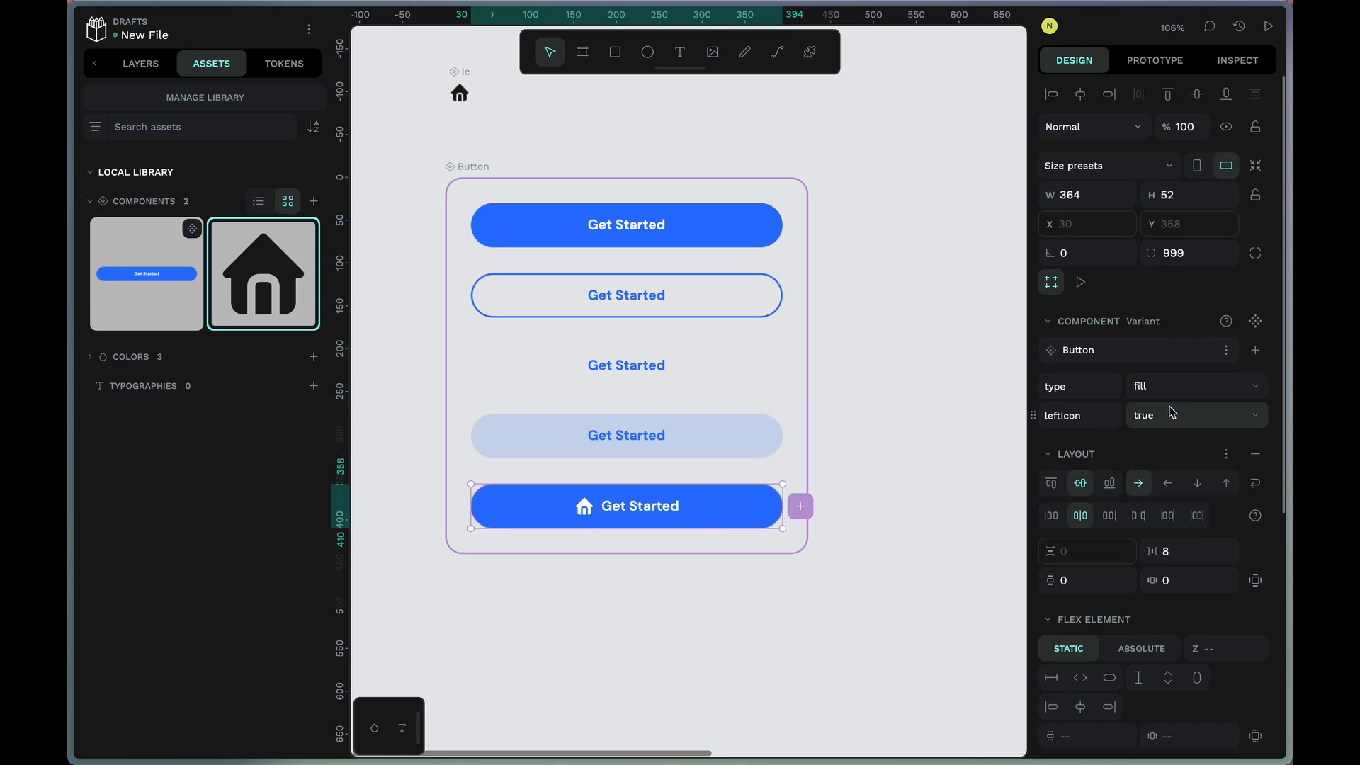
{"action": "scroll", "coordinate": [790, 474], "scroll_direction": "down", "scroll_amount": 5}
{"action": "left_click_drag", "start_coordinate": [795, 510], "coordinate": [490, 520]}
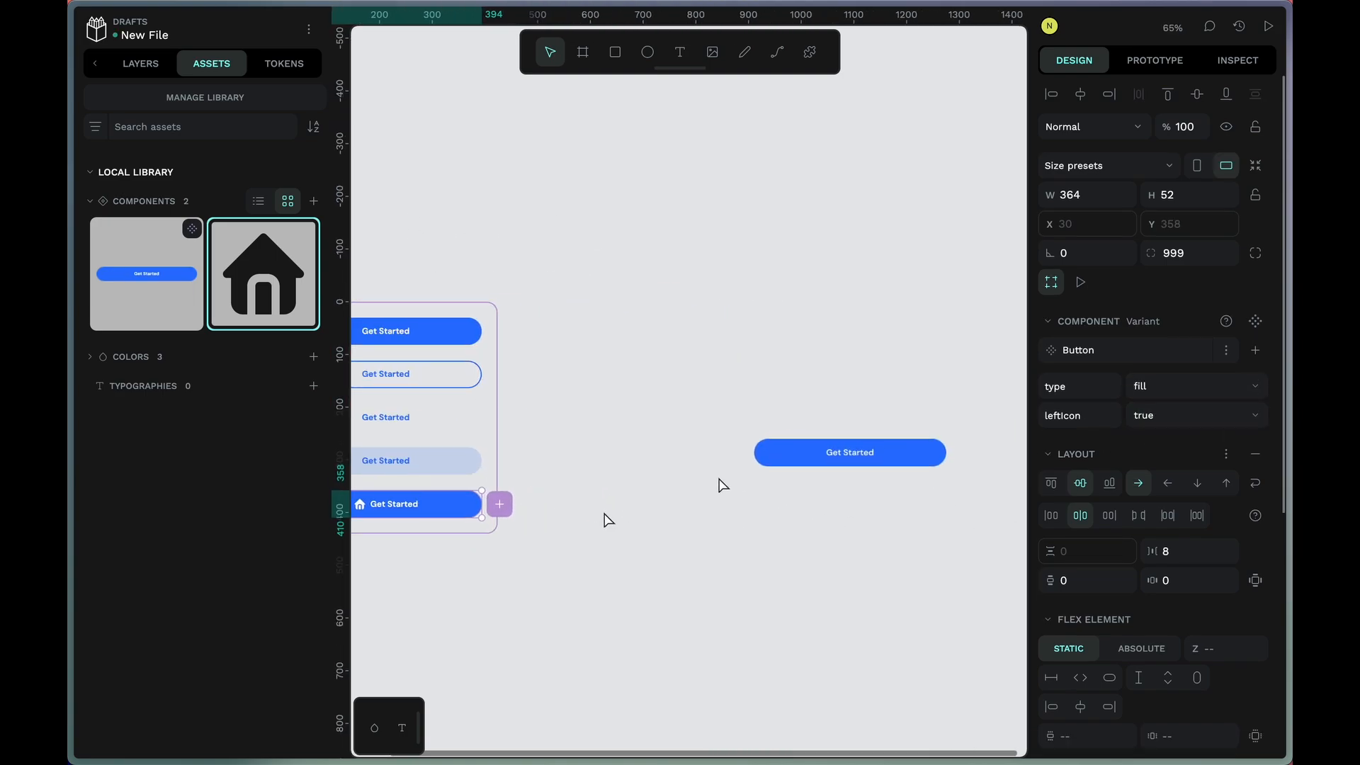
{"action": "left_click", "coordinate": [792, 454]}
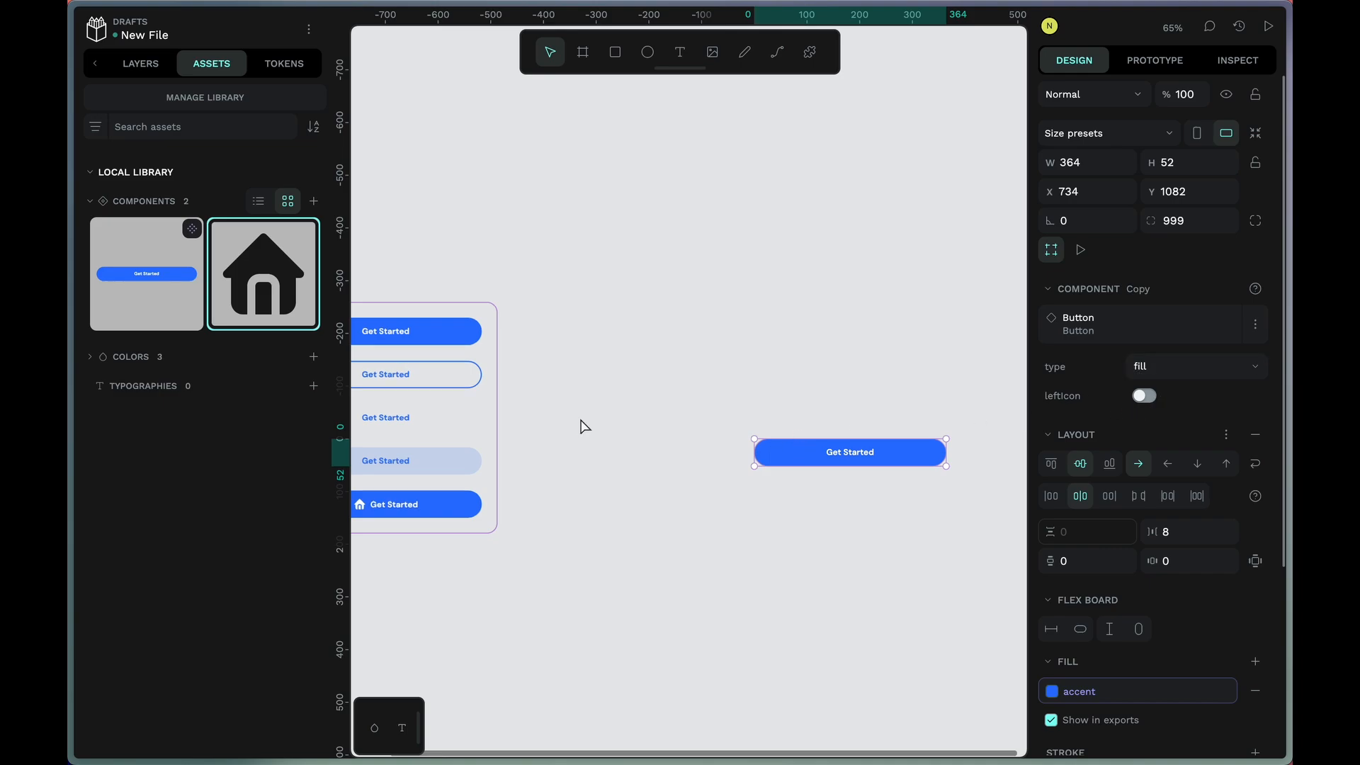
{"action": "left_click", "coordinate": [441, 410]}
{"action": "left_click", "coordinate": [442, 382]}
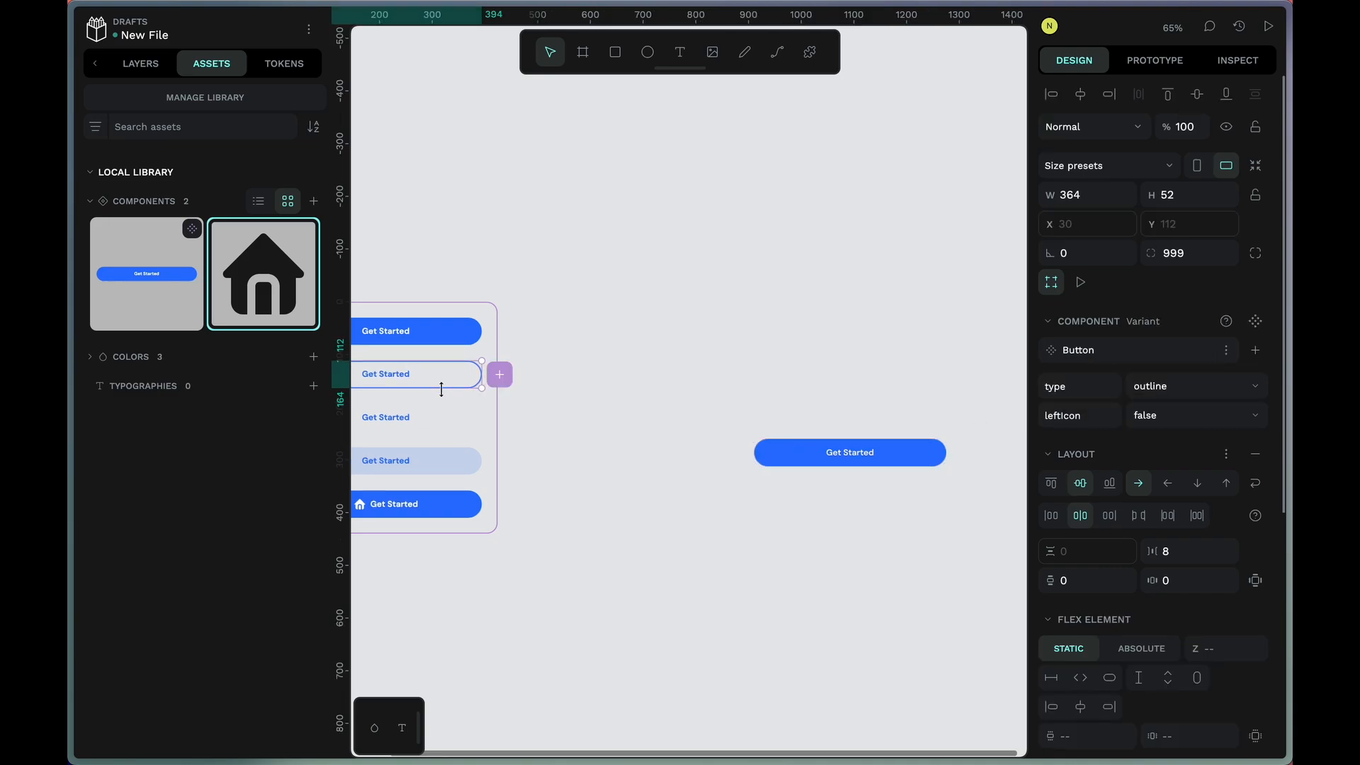
{"action": "left_click", "coordinate": [1172, 418]}
{"action": "left_click", "coordinate": [836, 471]}
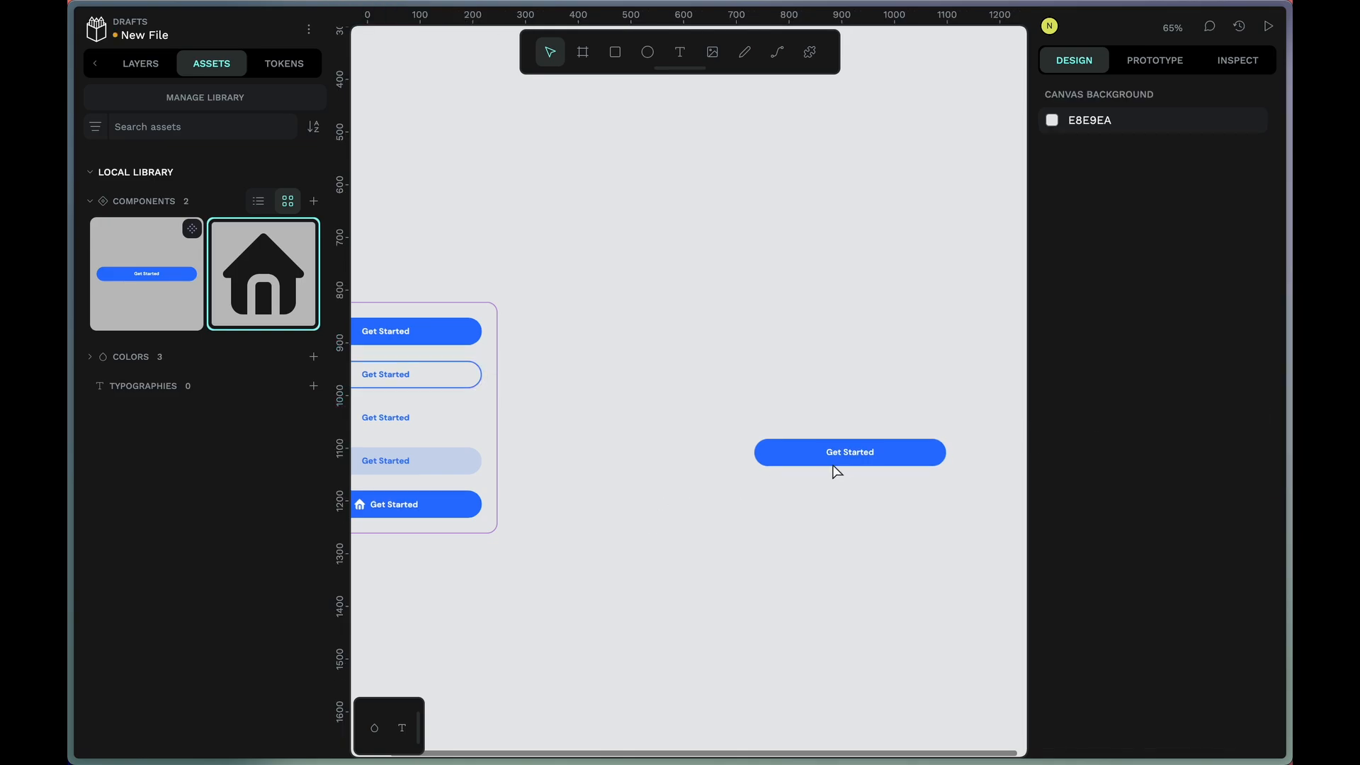
- Turn on leftIcon for the separate Button copy beside the component
{"action": "left_click", "coordinate": [835, 464]}
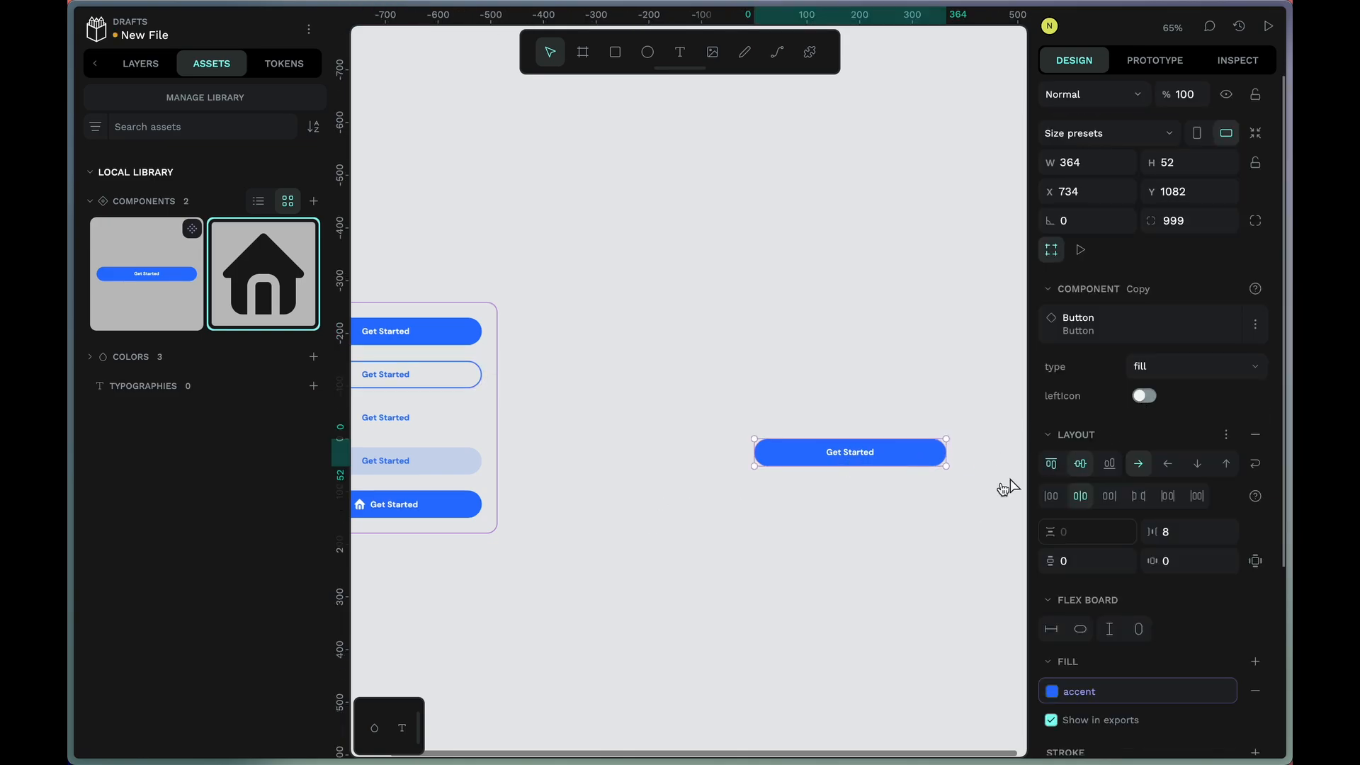
{"action": "left_click", "coordinate": [1152, 401]}
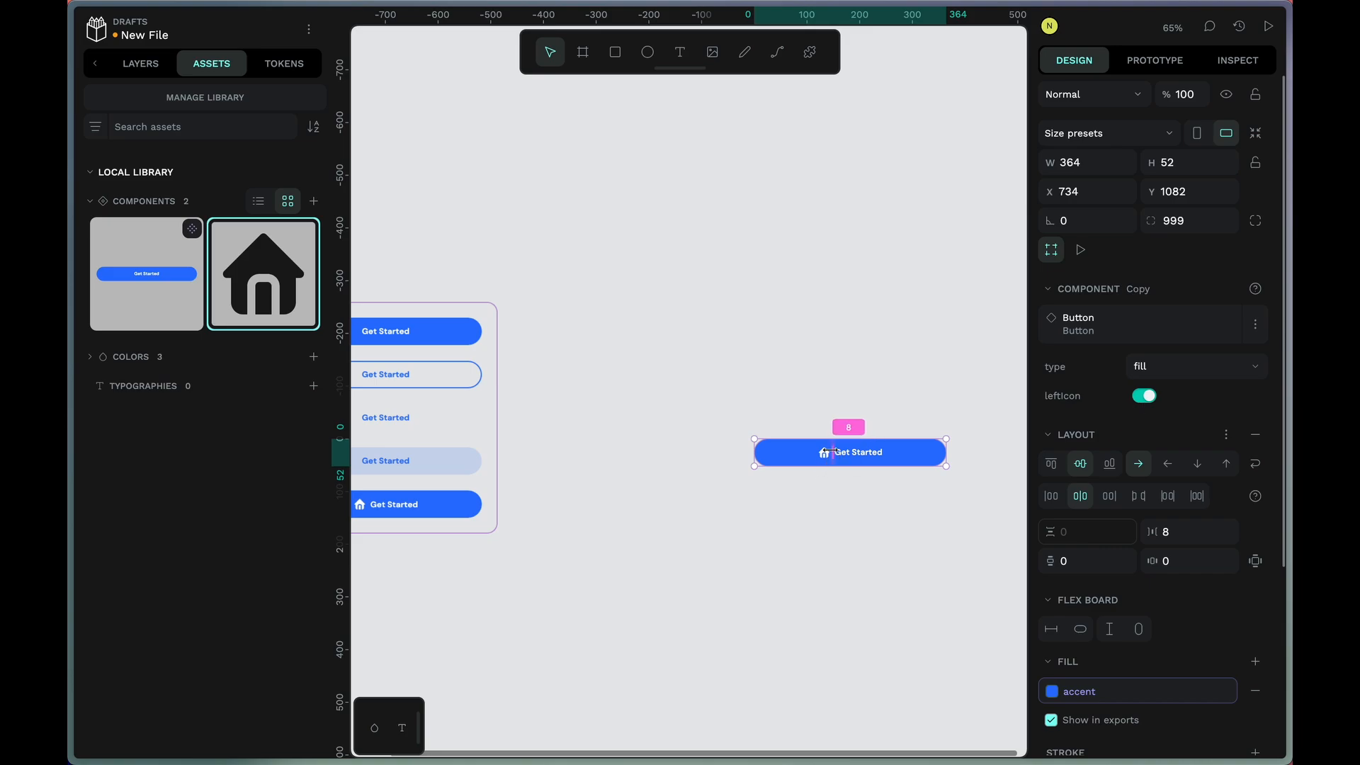
{"action": "scroll", "coordinate": [830, 465], "scroll_direction": "up", "scroll_amount": 3}
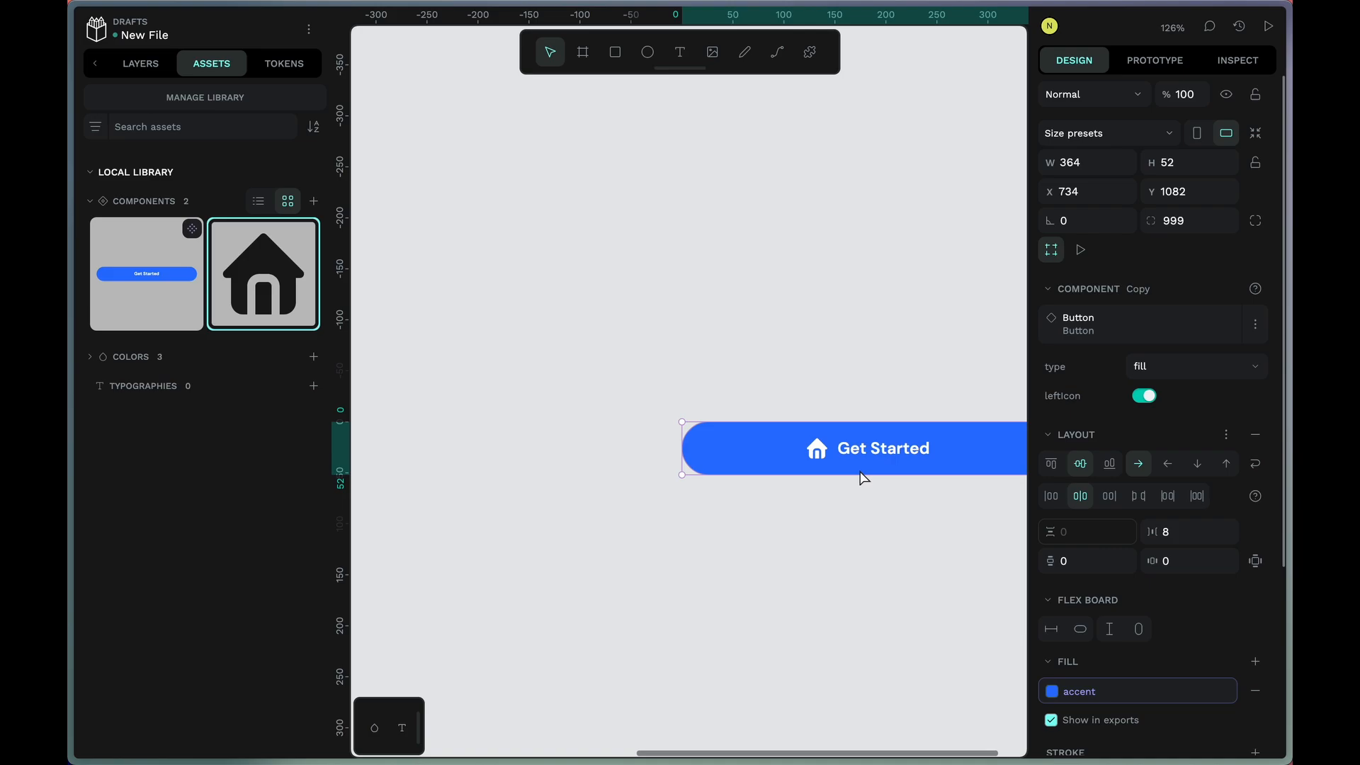
- Examine the main Icon component, the Button copy and the fifth Button variant that contains the icon
{"action": "scroll", "coordinate": [859, 497], "scroll_direction": "down", "scroll_amount": 5}
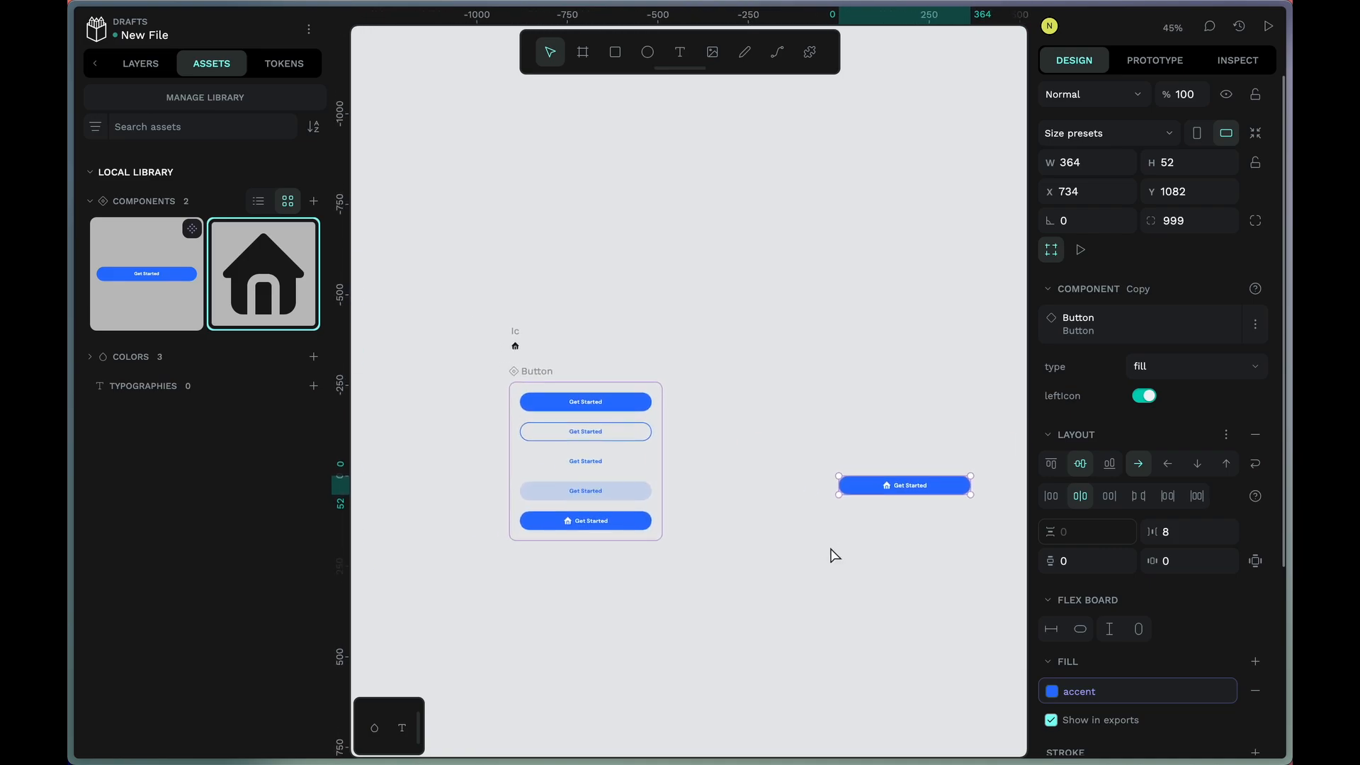
{"action": "left_click", "coordinate": [516, 345]}
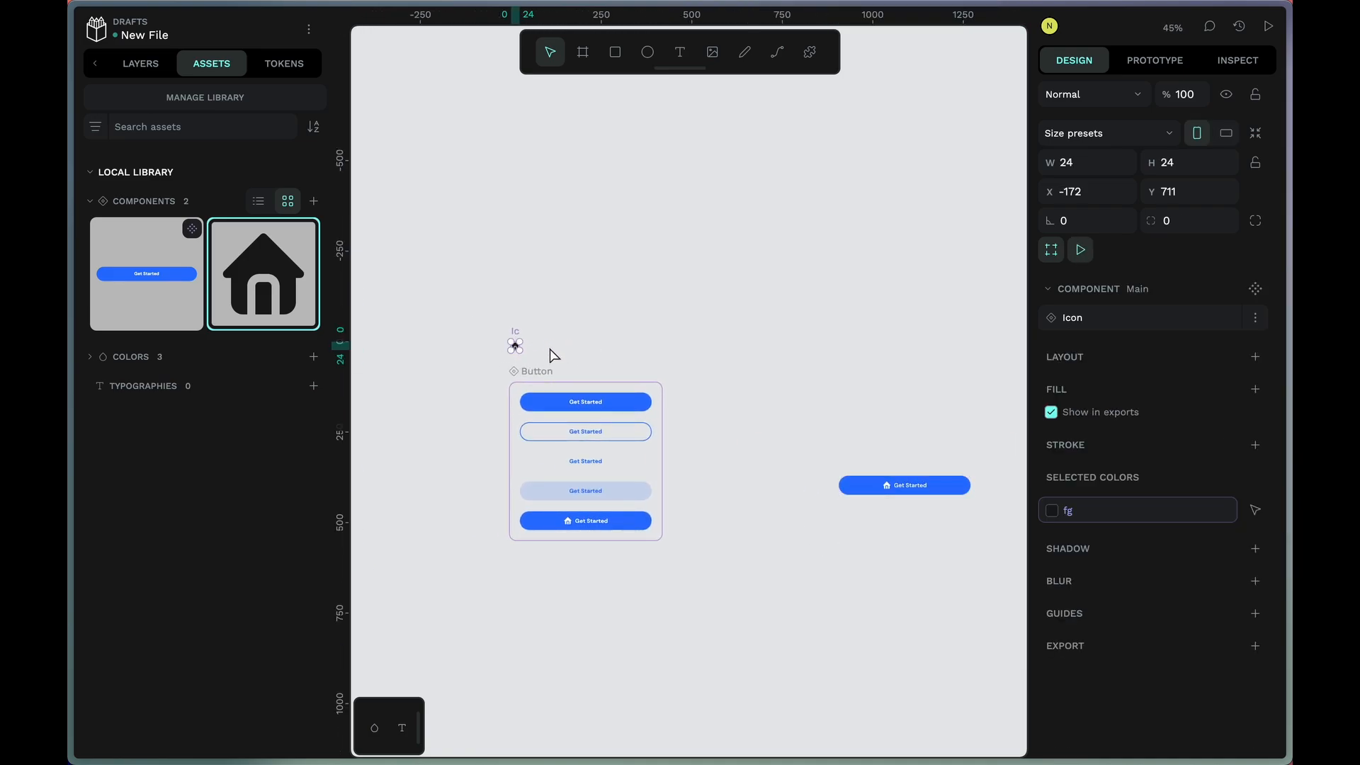
{"action": "scroll", "coordinate": [555, 355], "scroll_direction": "up", "scroll_amount": 3}
{"action": "scroll", "coordinate": [789, 461], "scroll_direction": "down", "scroll_amount": 3}
{"action": "scroll", "coordinate": [926, 550], "scroll_direction": "up", "scroll_amount": 5}
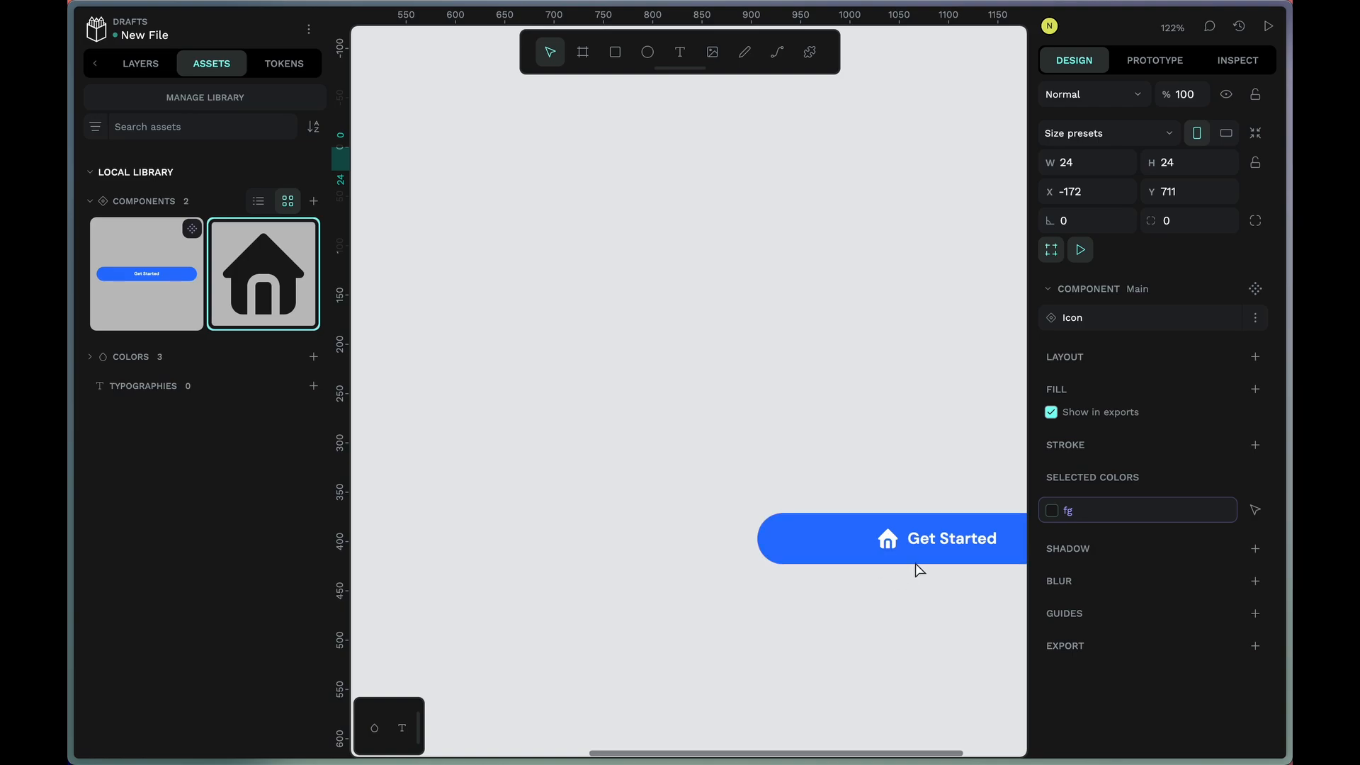
{"action": "scroll", "coordinate": [884, 527], "scroll_direction": "down", "scroll_amount": 3}
{"action": "left_click_drag", "start_coordinate": [691, 622], "coordinate": [470, 641]}
{"action": "left_click", "coordinate": [866, 566]}
{"action": "scroll", "coordinate": [680, 581], "scroll_direction": "down", "scroll_amount": 5}
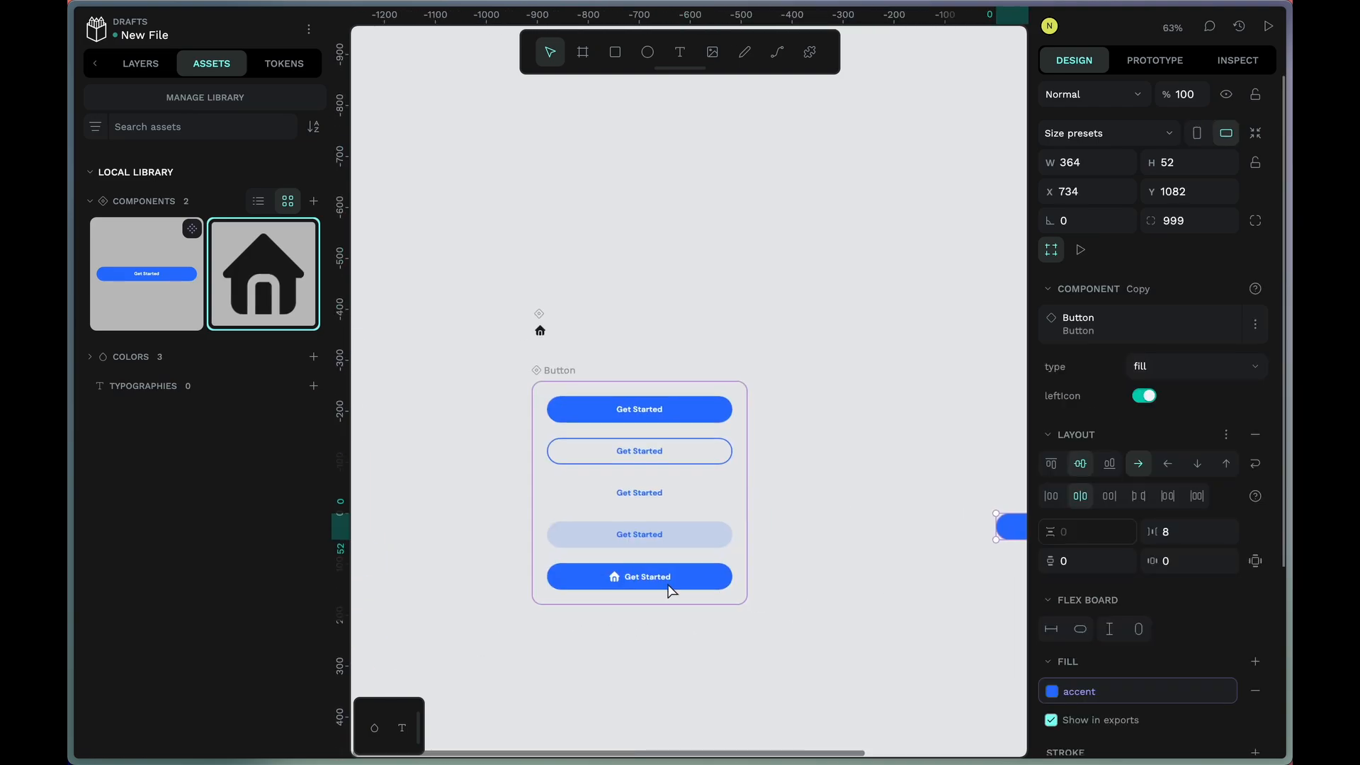
{"action": "left_click", "coordinate": [613, 577], "text": "ctrl"}
{"action": "left_click", "coordinate": [719, 575], "text": "ctrl"}
{"action": "left_click", "coordinate": [664, 588]}
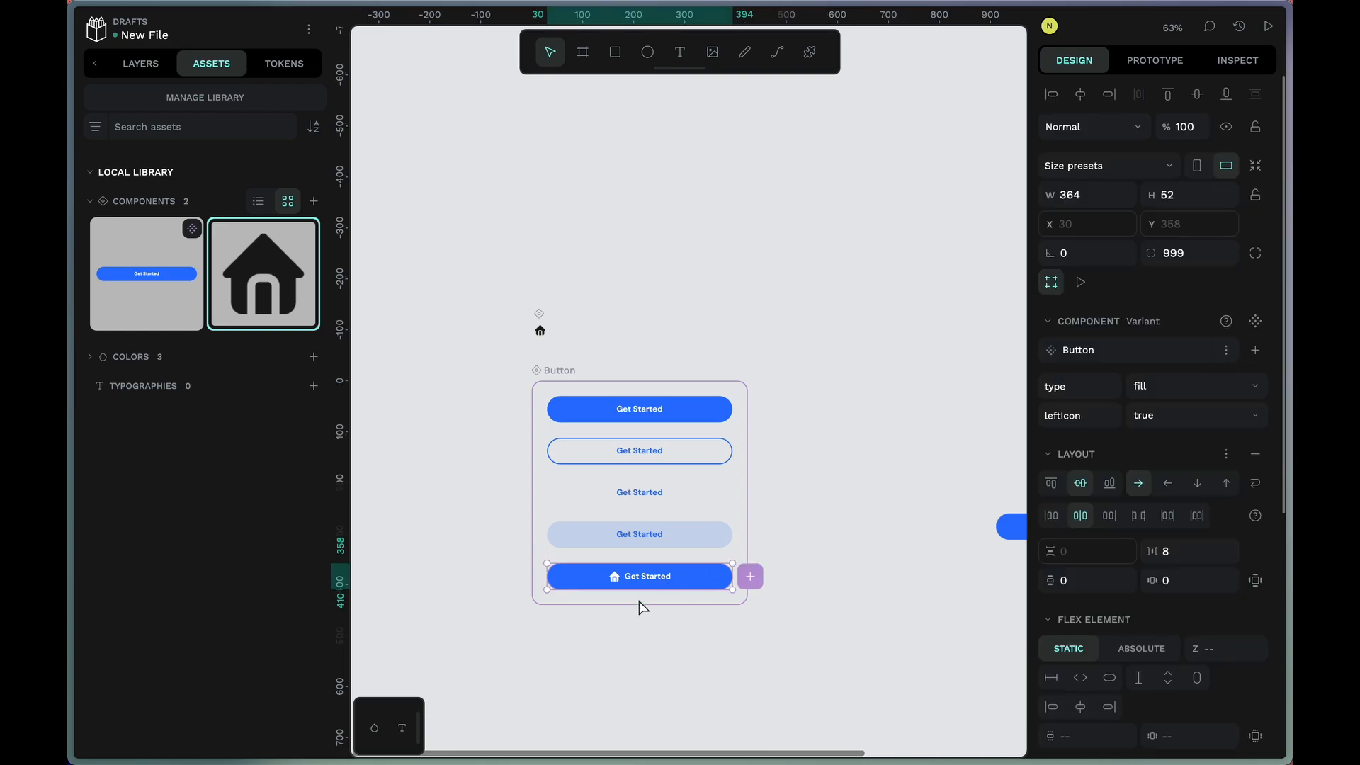
- Add a second variant to the main Icon component above the Button component
{"action": "left_click", "coordinate": [652, 625]}
{"action": "scroll", "coordinate": [653, 625], "scroll_direction": "up", "scroll_amount": 5}
{"action": "scroll", "coordinate": [571, 377], "scroll_direction": "up", "scroll_amount": 5}
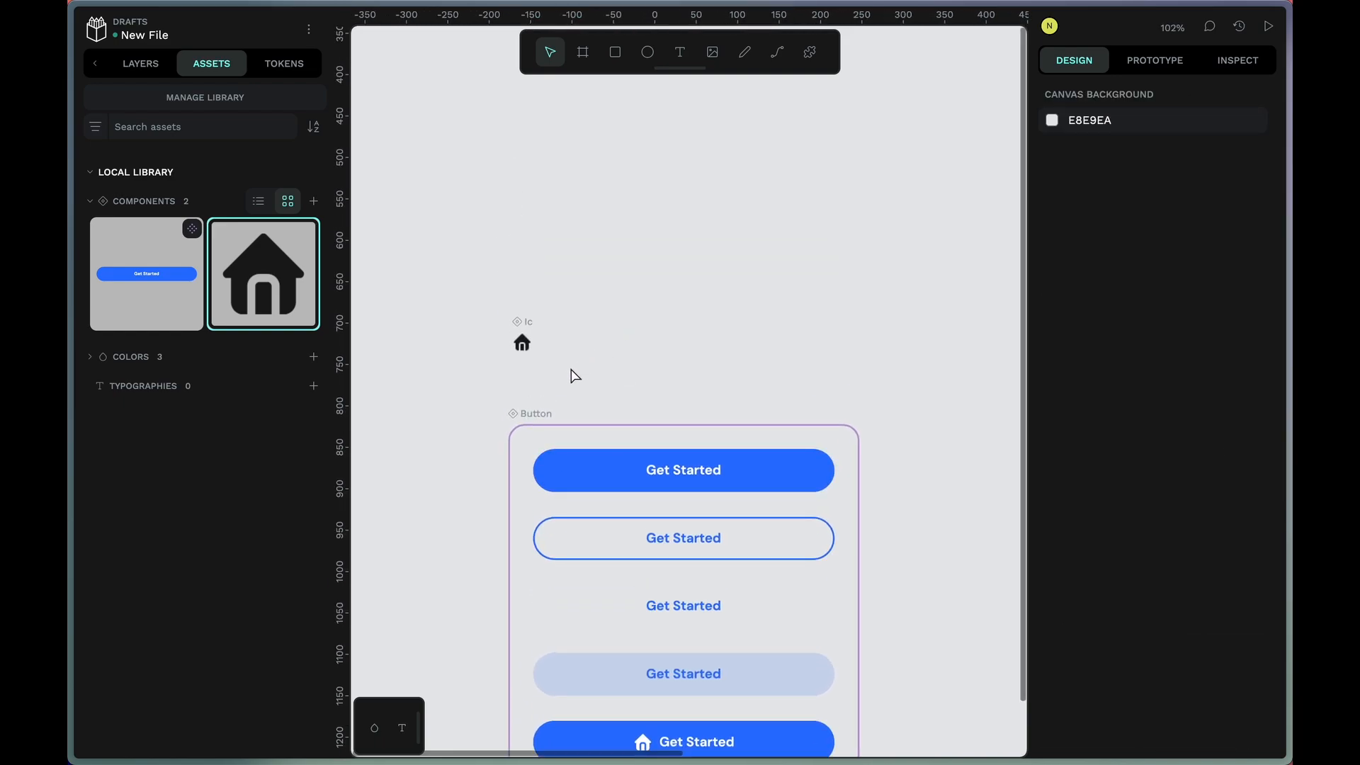
{"action": "left_click", "coordinate": [495, 312]}
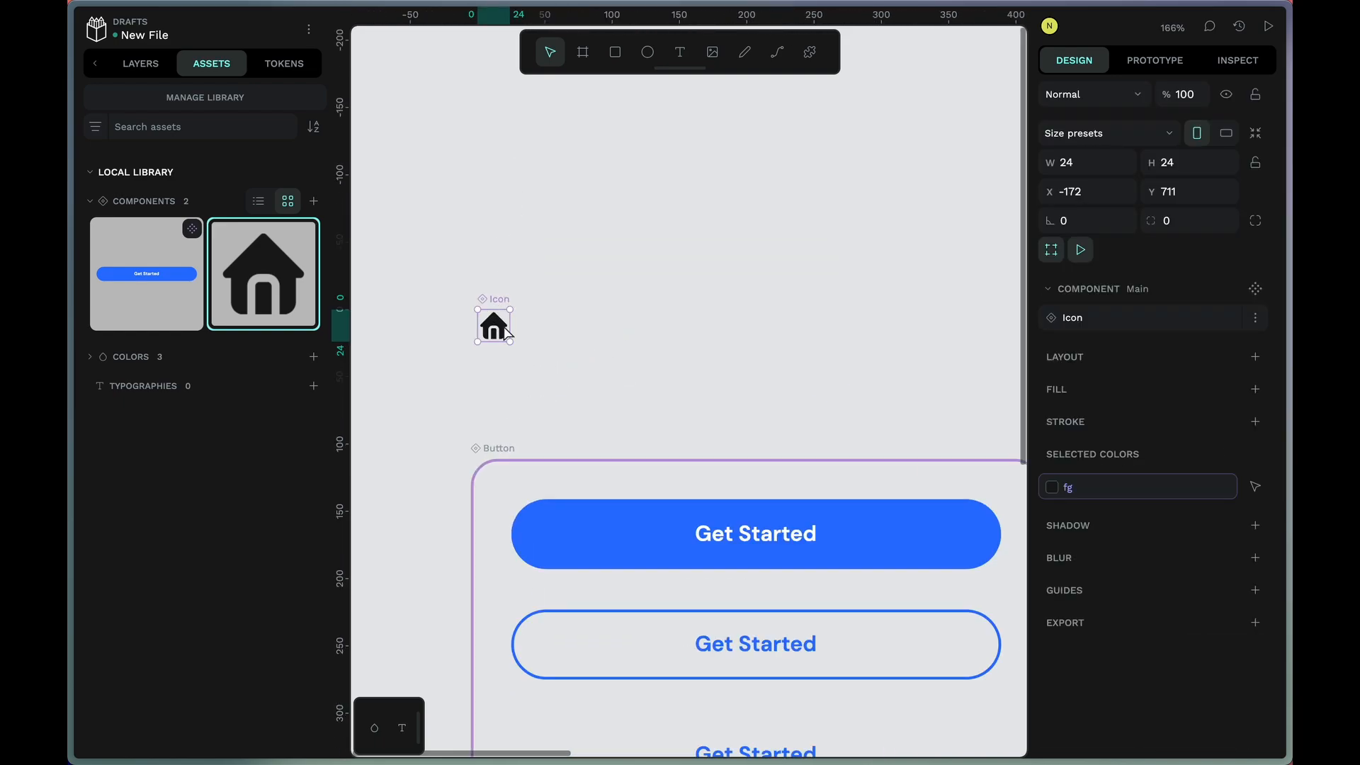
{"action": "left_click", "coordinate": [1257, 290]}
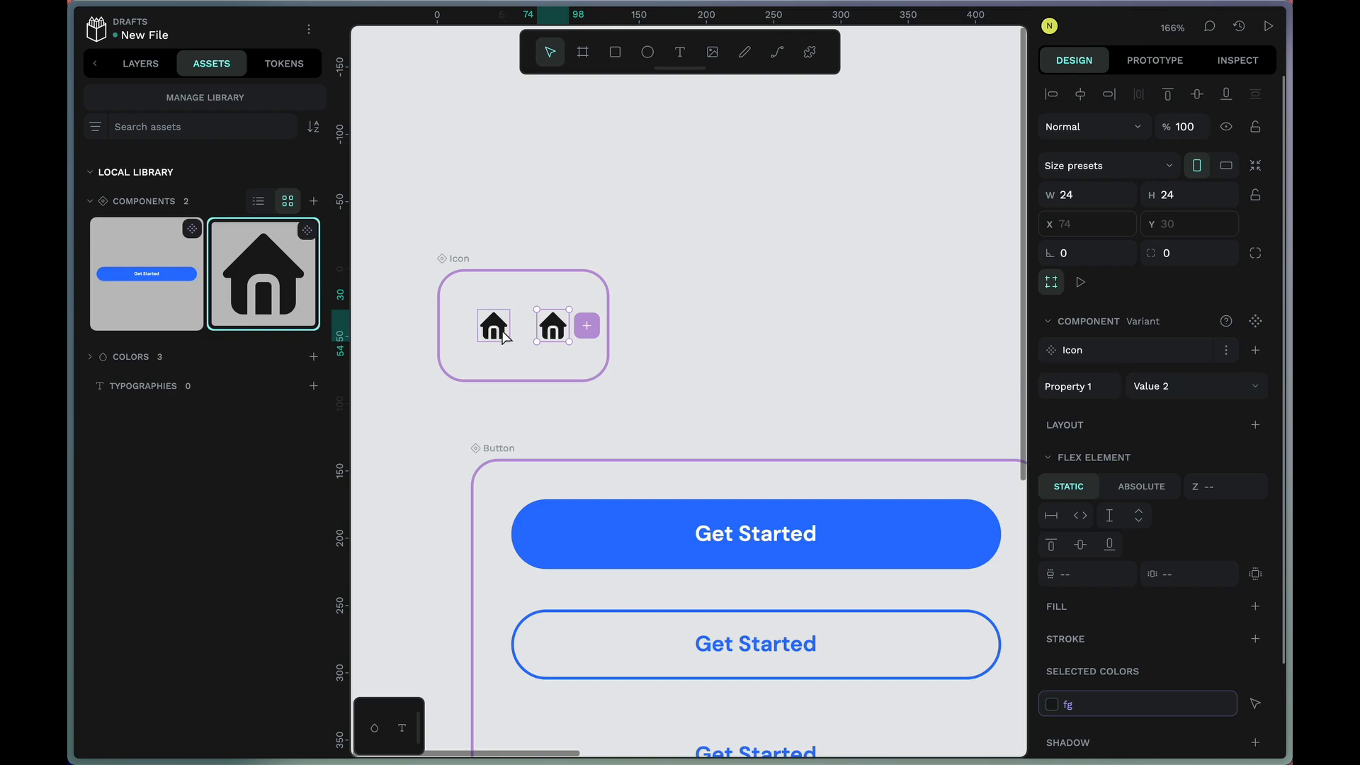
- Rename the Icon component's variant property from Property 1 to name
{"action": "left_click", "coordinate": [488, 272]}
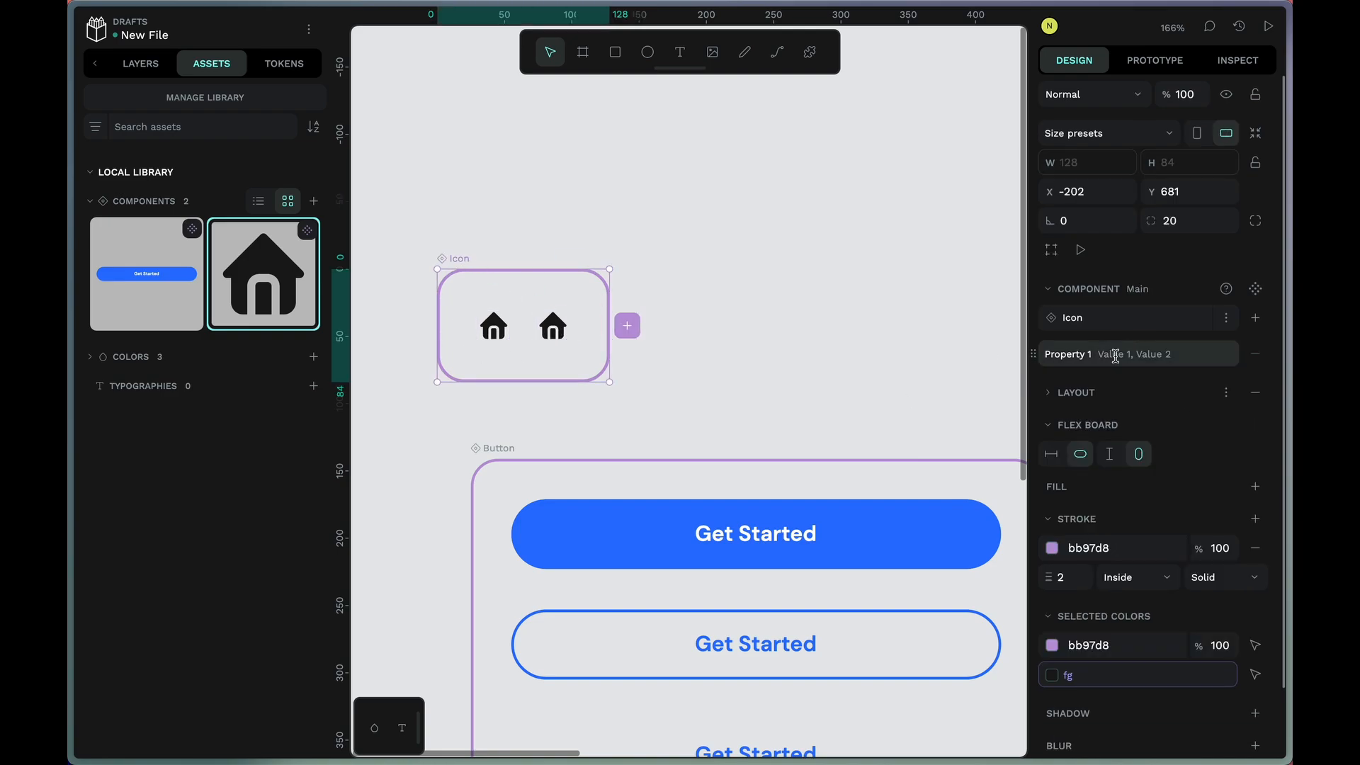
{"action": "double_click", "coordinate": [1091, 357]}
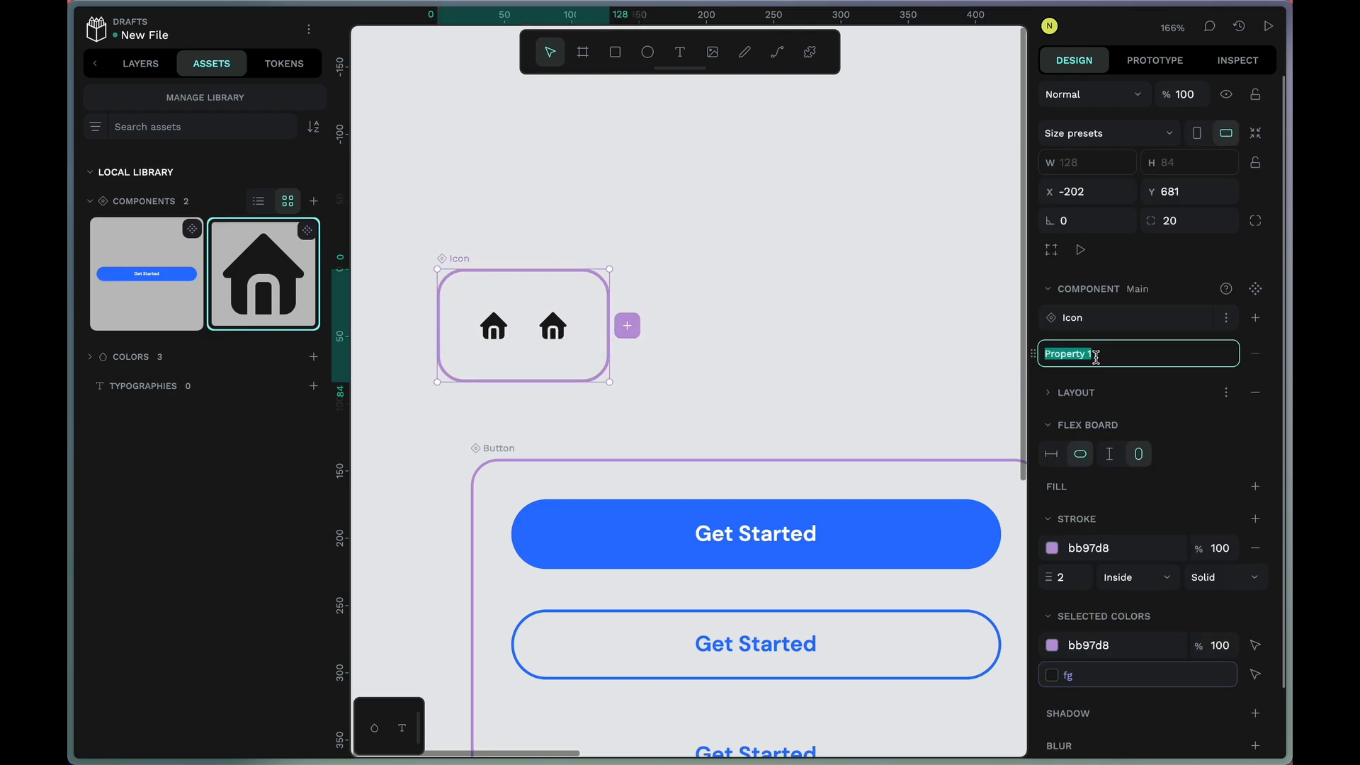
{"action": "type", "text": "name"}
{"action": "key", "text": "Return"}
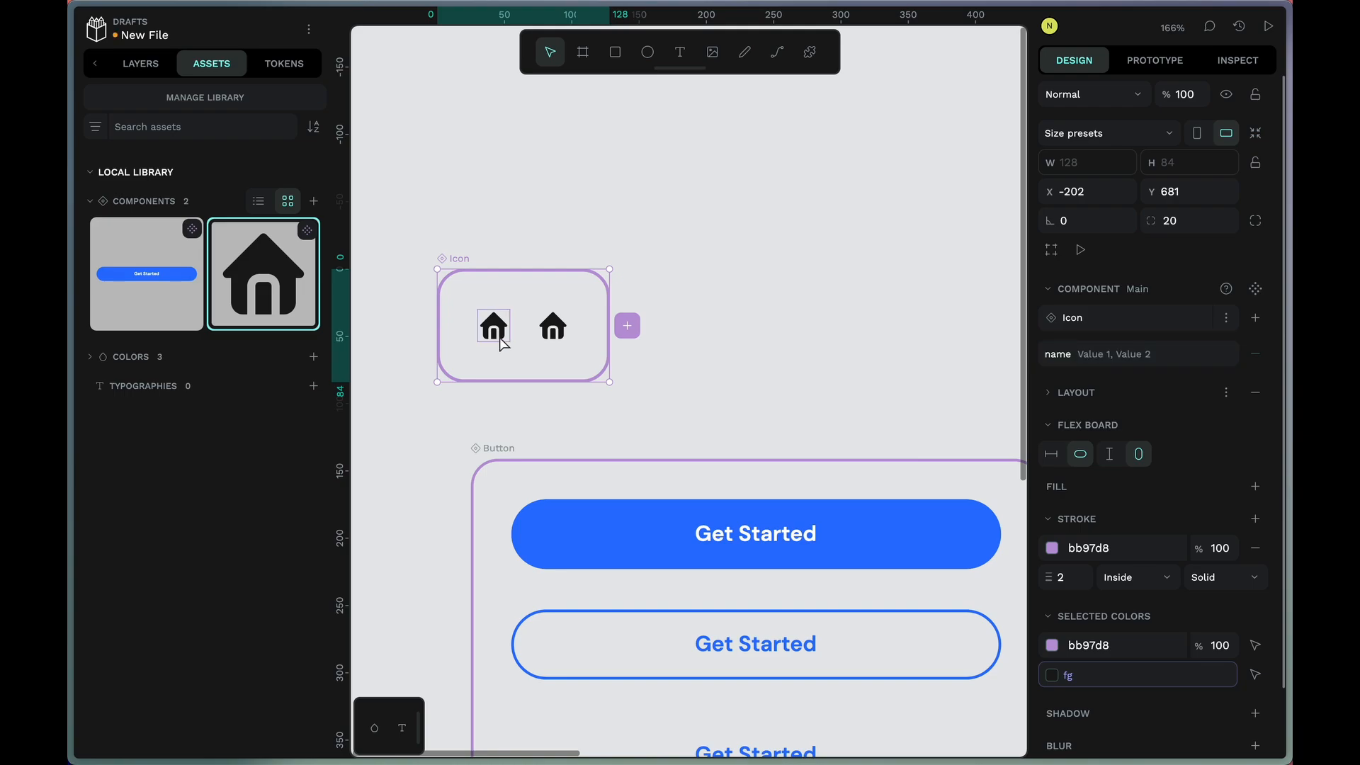
- Set the name property of the first Icon variant to home
{"action": "left_click", "coordinate": [496, 332]}
{"action": "left_click", "coordinate": [1198, 382]}
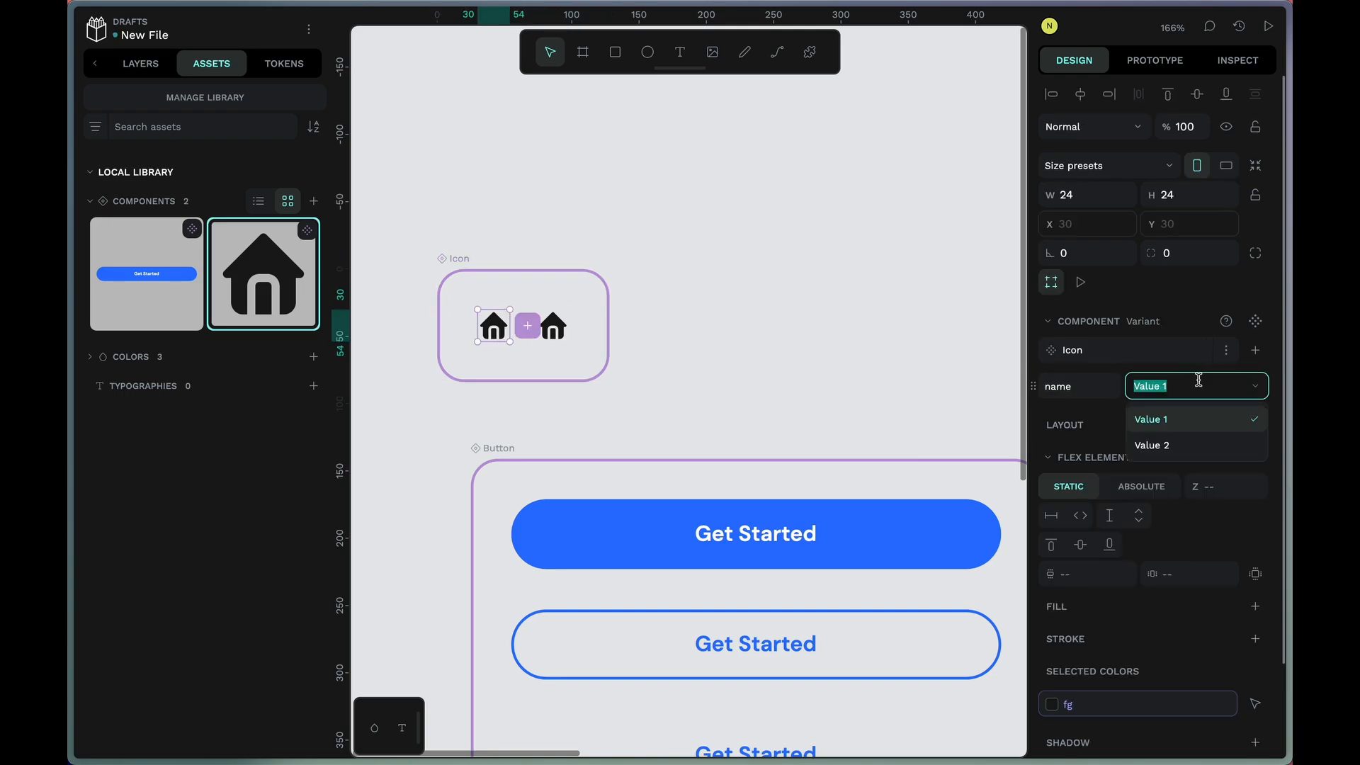
{"action": "type", "text": "home"}
{"action": "key", "text": "Return"}
- With the second Icon variant selected, copy the filled map-pin icon's SVG from the Tabler icons site and return to Penpot
{"action": "left_click", "coordinate": [559, 334]}
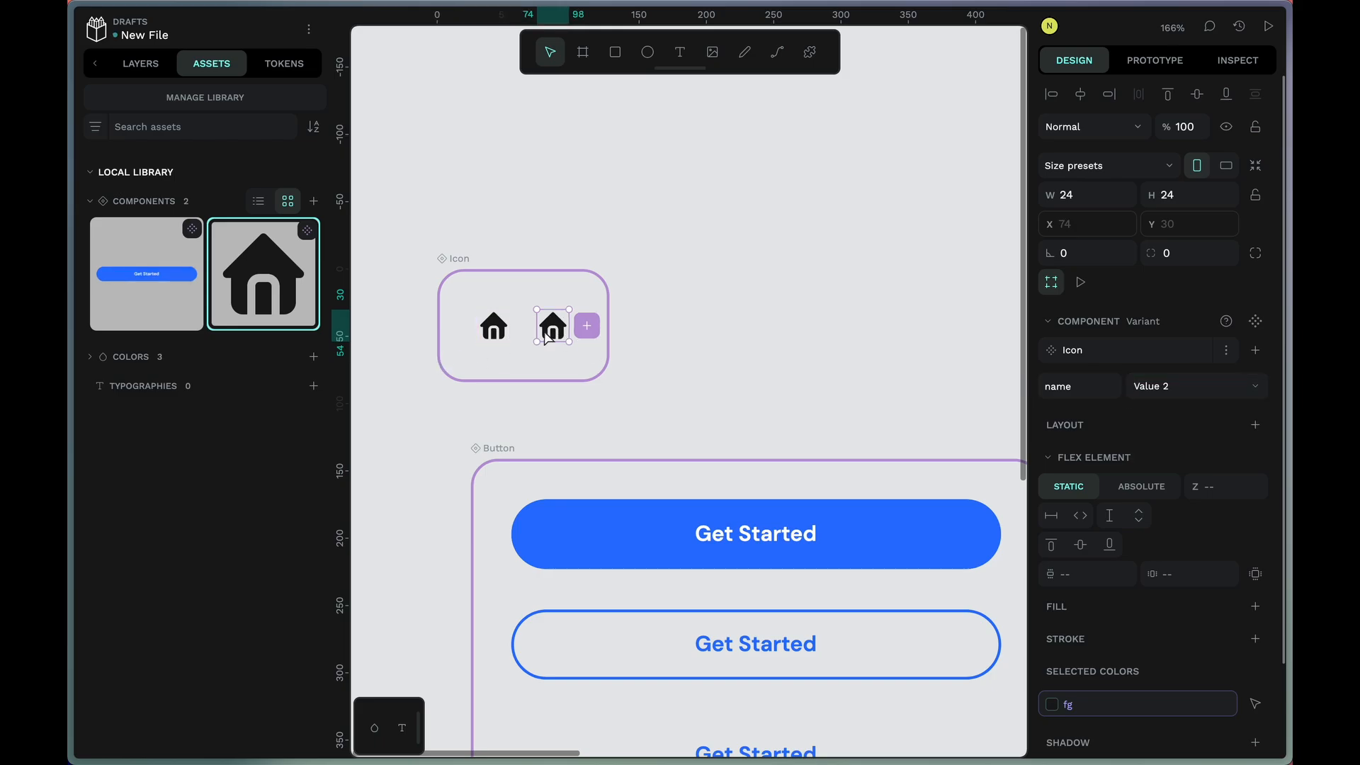
{"action": "mouse_move", "coordinate": [70, 347]}
{"action": "left_click", "coordinate": [133, 241]}
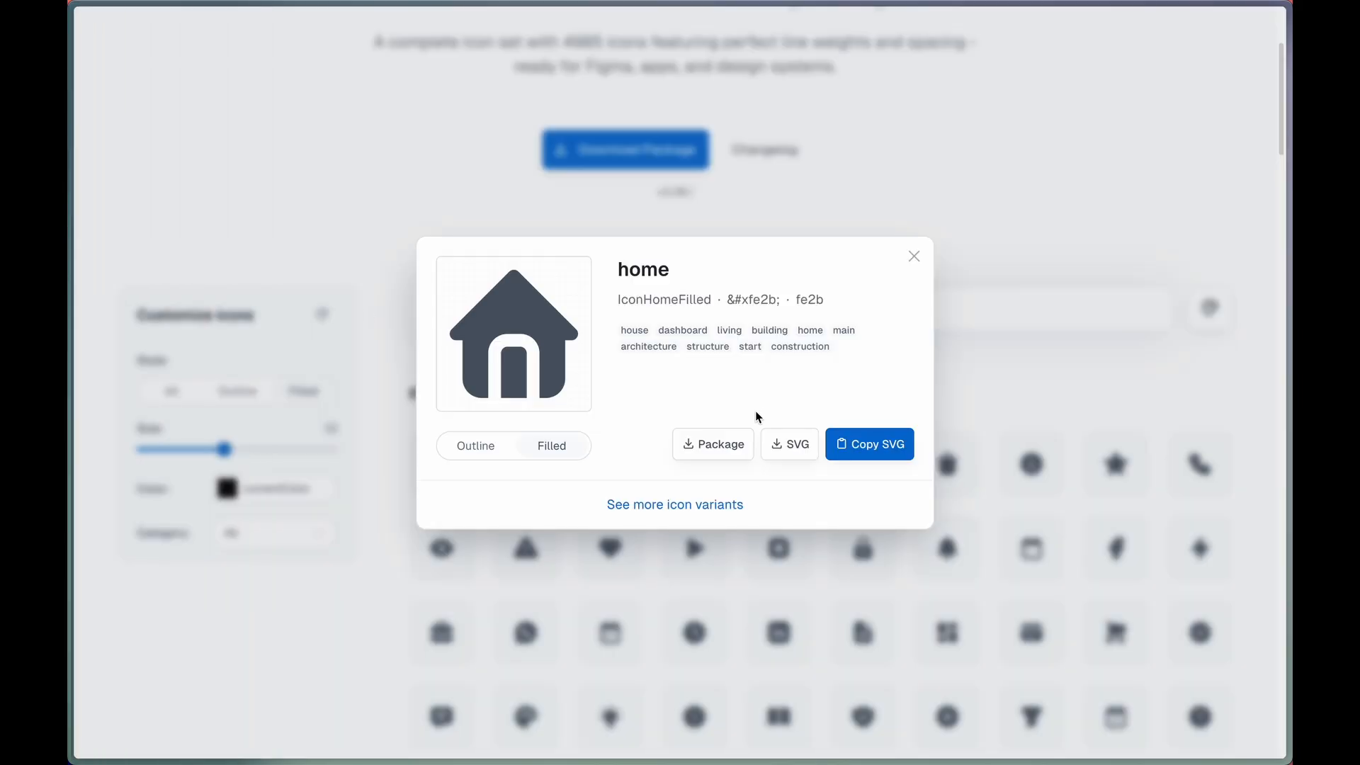
{"action": "key", "text": "Escape"}
{"action": "left_click", "coordinate": [613, 469]}
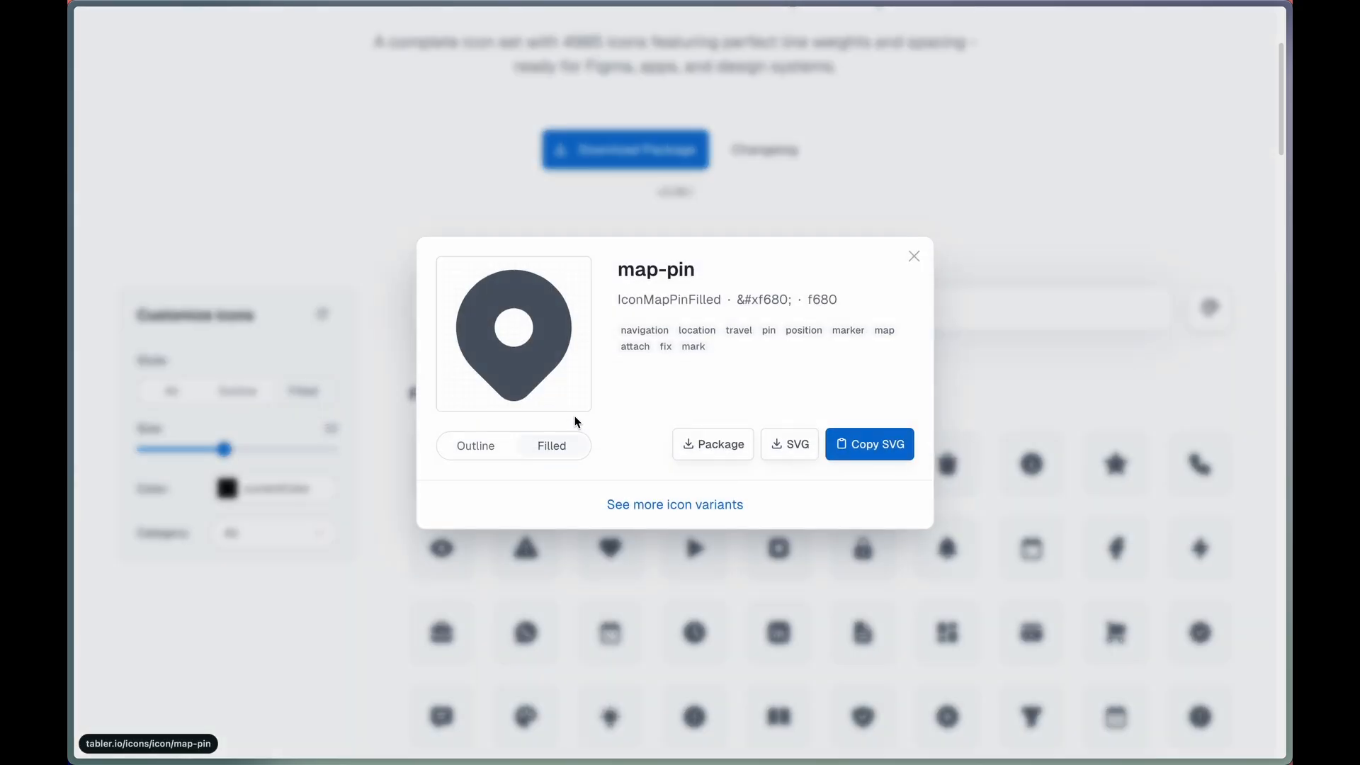
{"action": "left_click", "coordinate": [861, 446]}
{"action": "mouse_move", "coordinate": [70, 347]}
{"action": "left_click", "coordinate": [136, 176]}
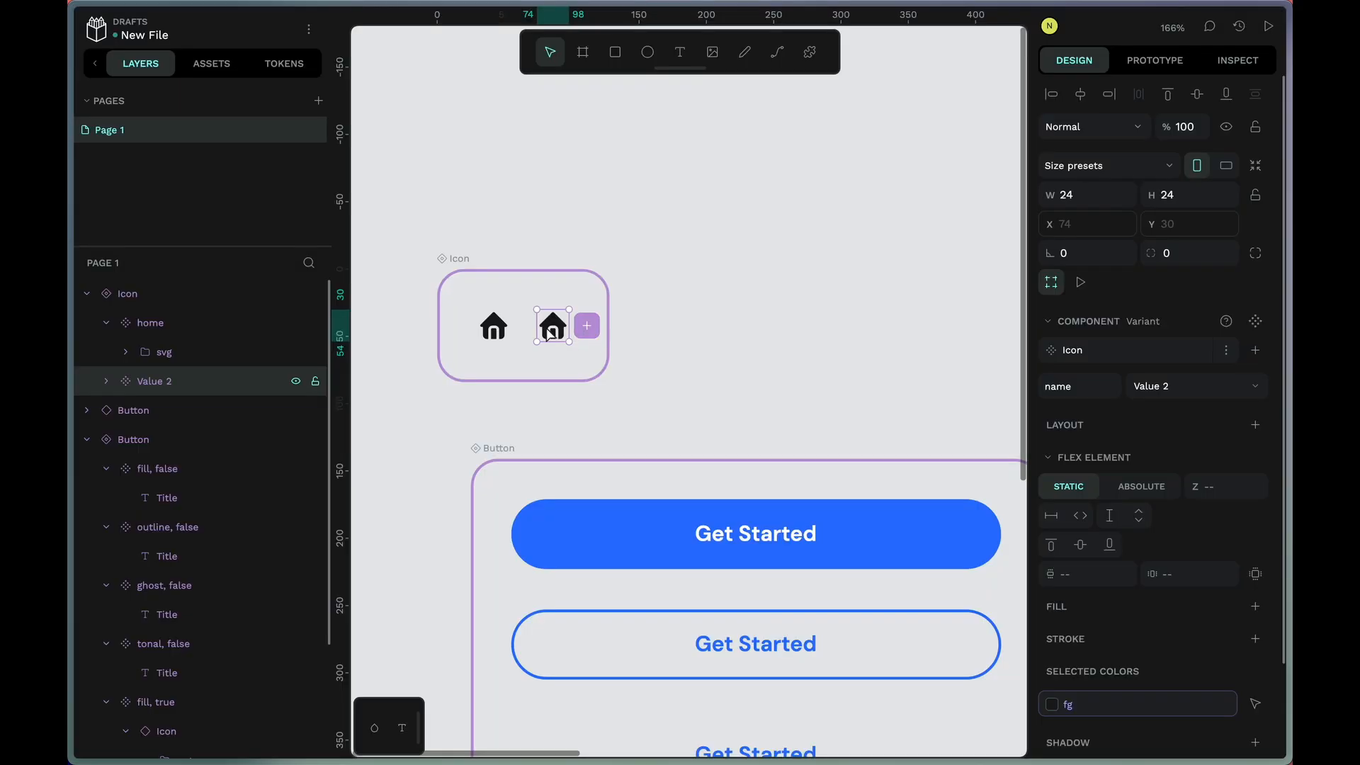
- Paste the map-pin SVG into the second Icon variant and delete the house svg group from it
{"action": "key", "text": "super+v"}
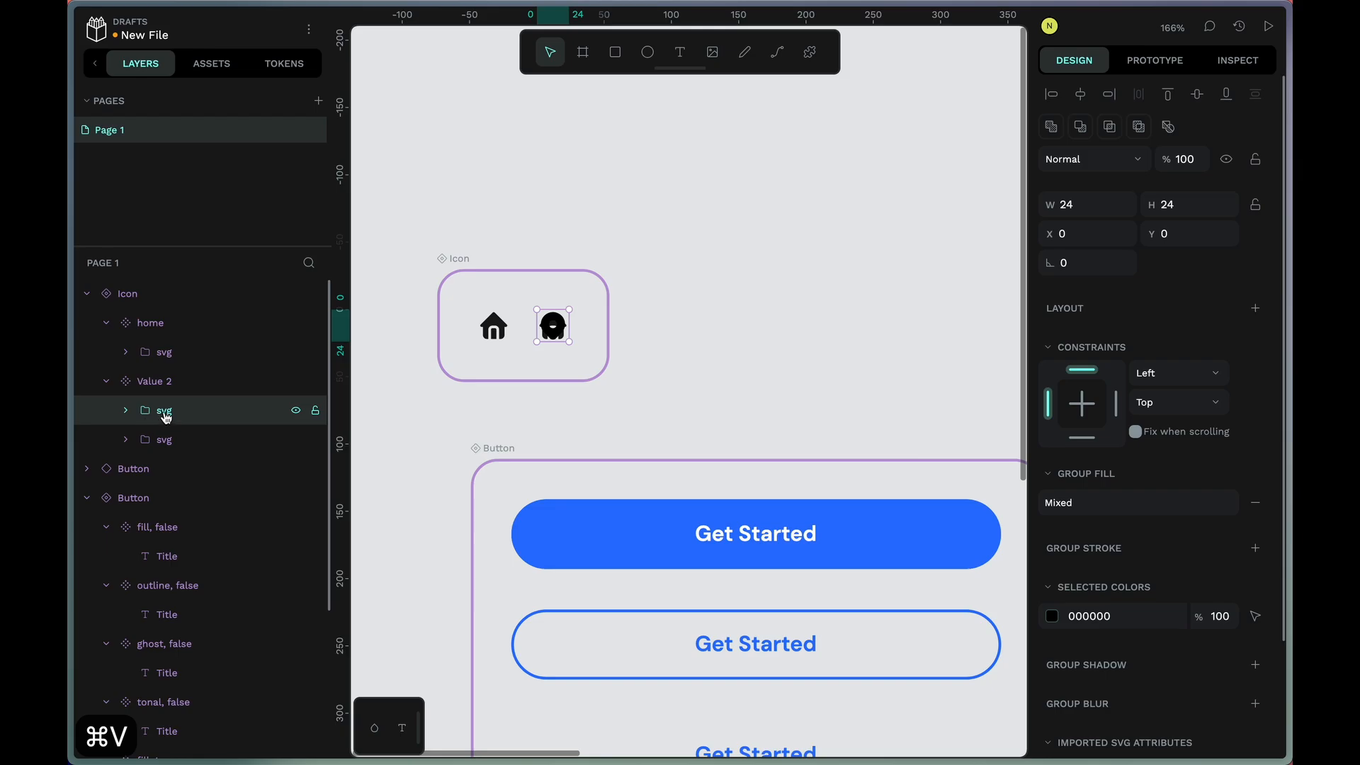
{"action": "left_click", "coordinate": [168, 444]}
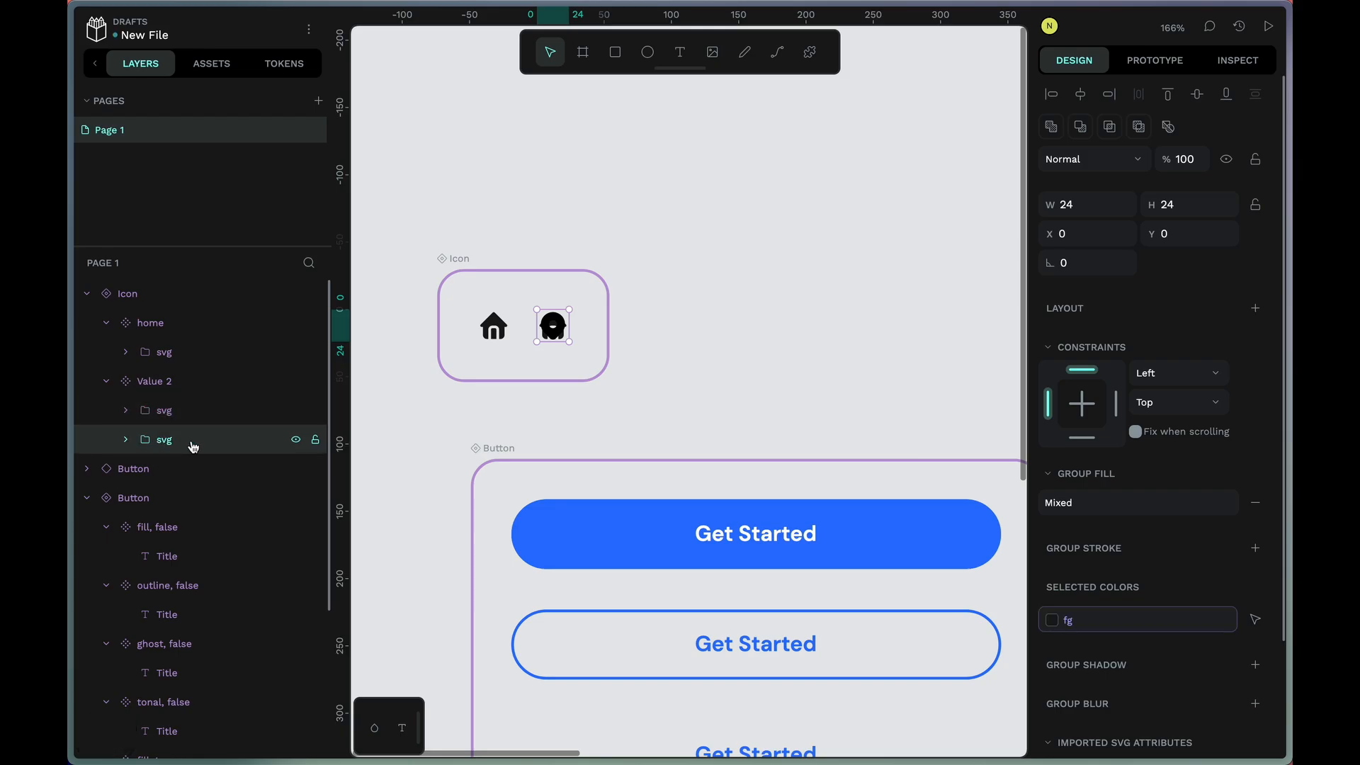
{"action": "right_click", "coordinate": [172, 444]}
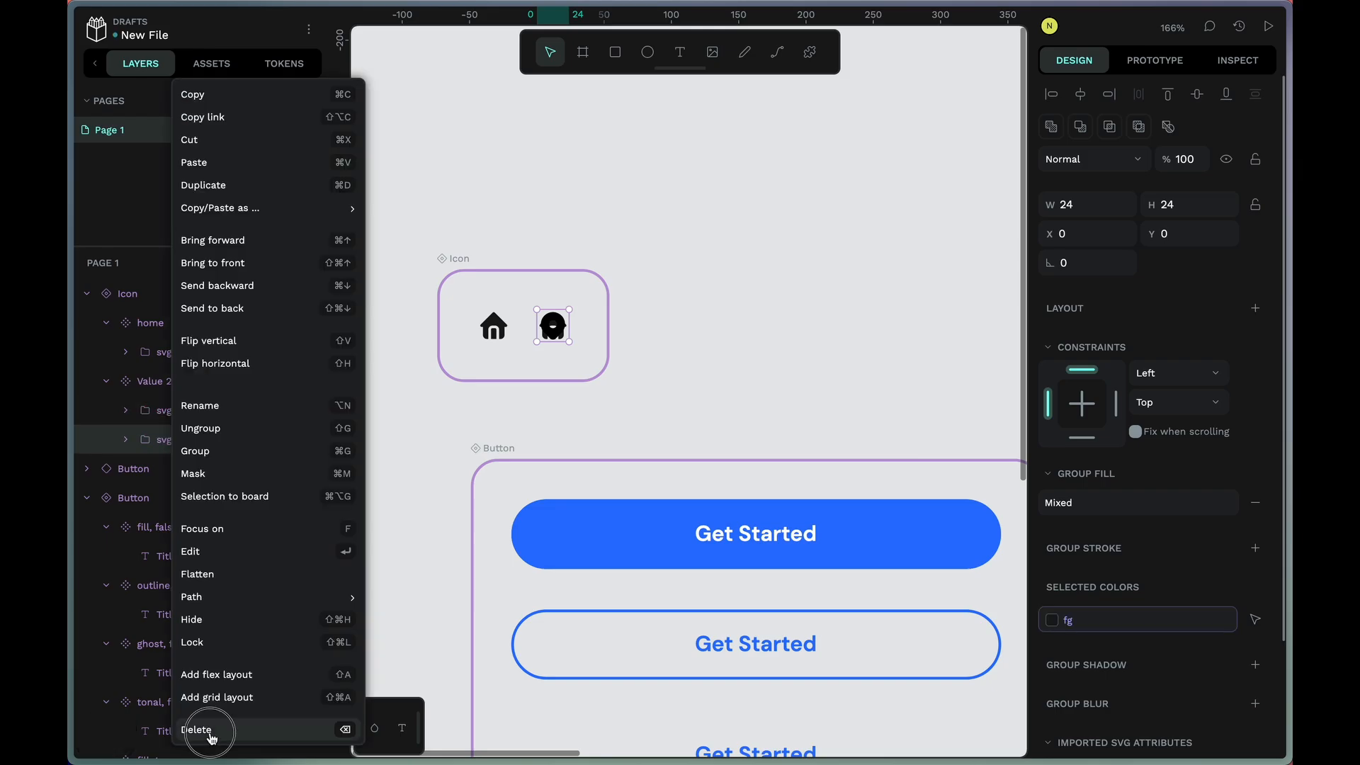
{"action": "left_click", "coordinate": [212, 728]}
- Set the name property of the map-pin Icon variant to location
{"action": "left_click", "coordinate": [554, 327]}
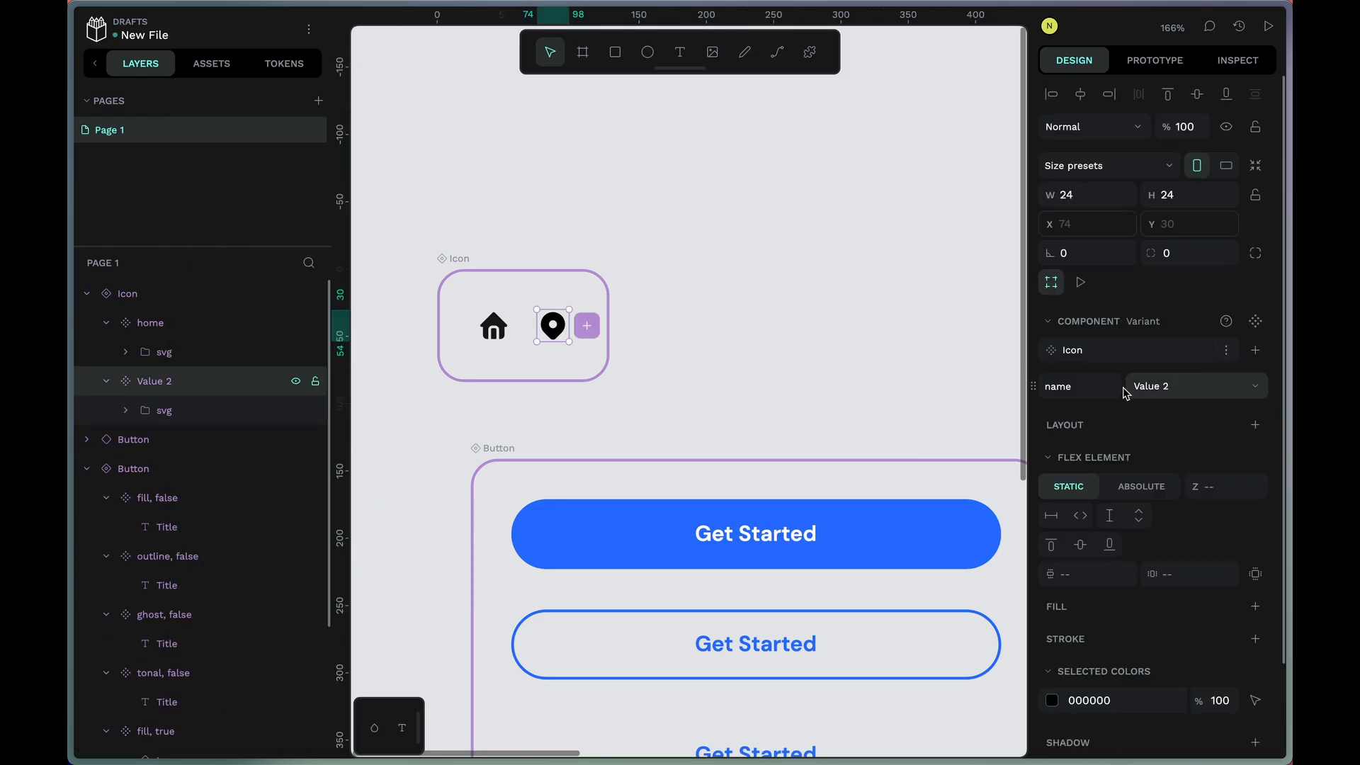
{"action": "left_click", "coordinate": [1185, 388]}
{"action": "key", "text": "super+a"}
{"action": "type", "text": "location"}
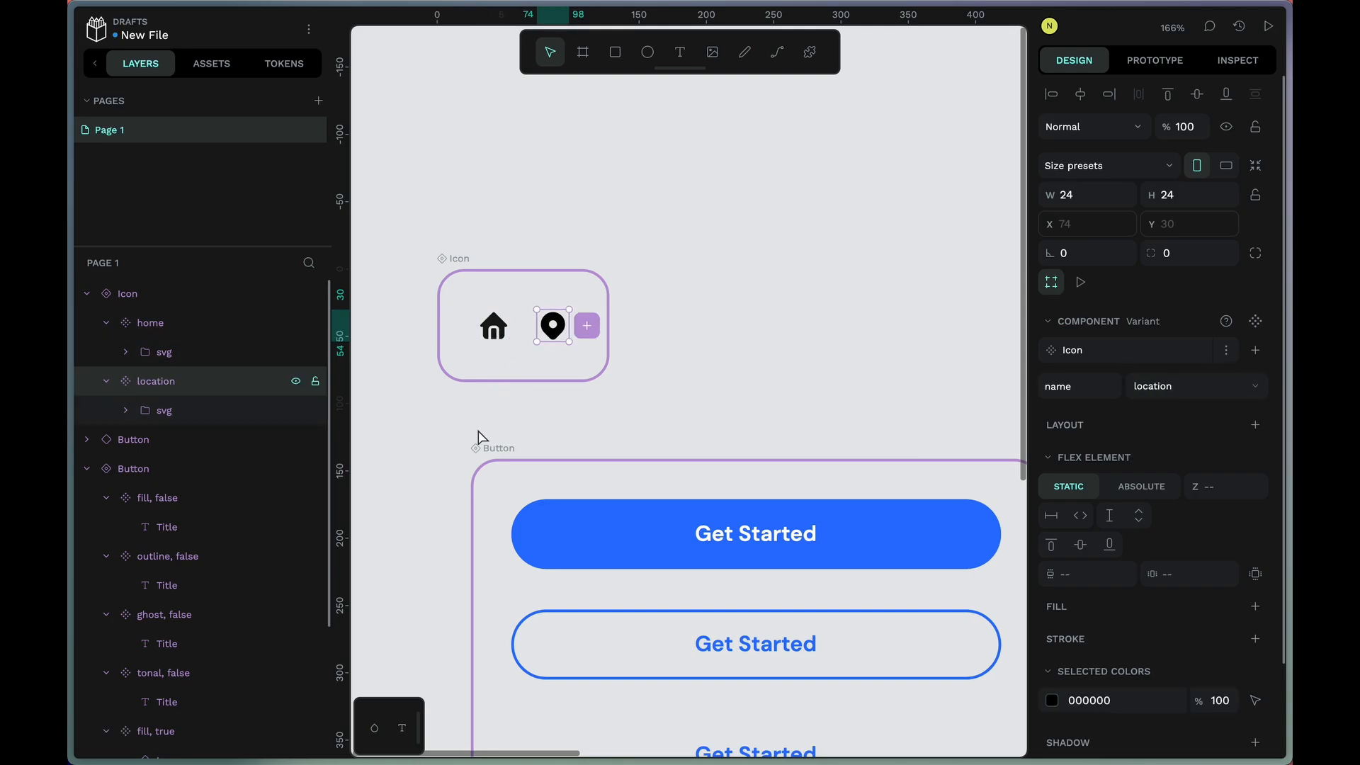
- Compare the svg layers inside the home and location variants of the Icon component
{"action": "left_click", "coordinate": [175, 363]}
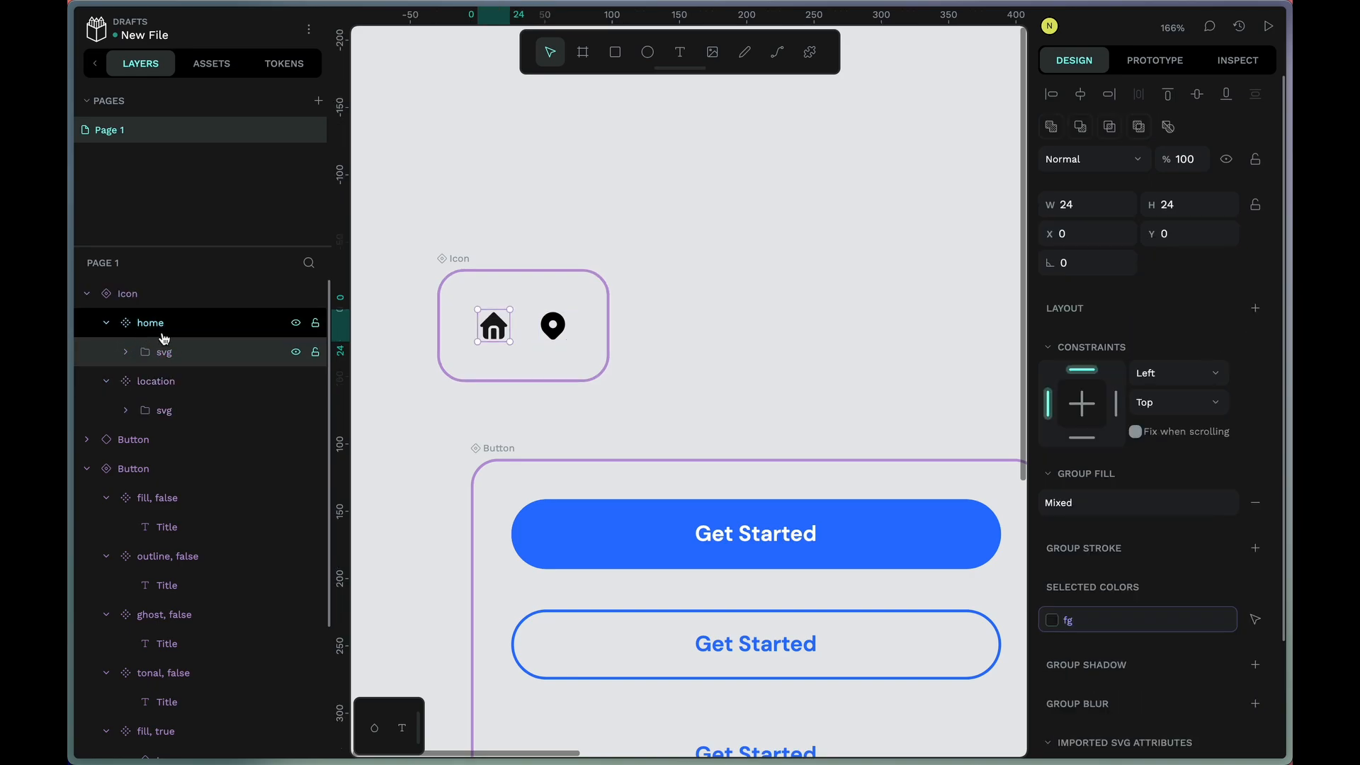
{"action": "left_click", "coordinate": [125, 353]}
{"action": "left_click", "coordinate": [124, 353]}
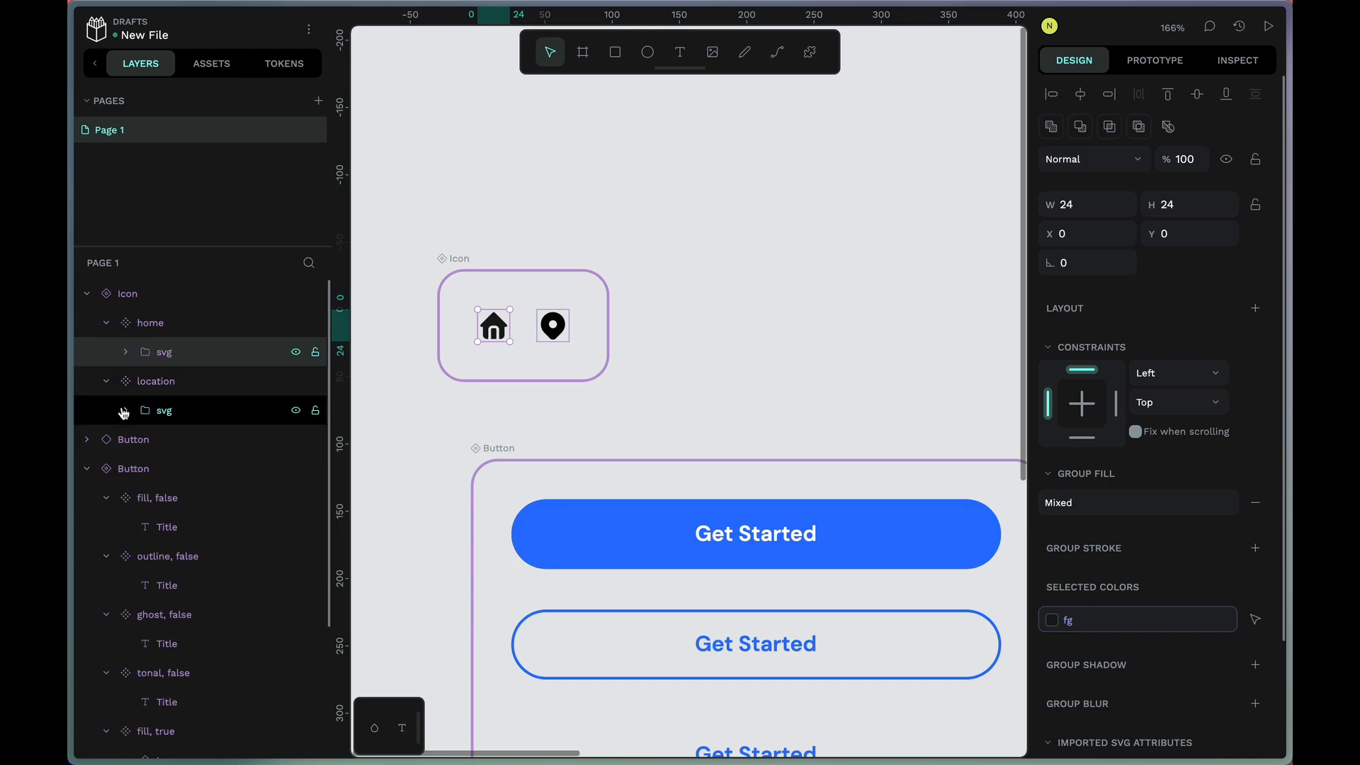
{"action": "left_click", "coordinate": [123, 413]}
{"action": "left_click", "coordinate": [124, 413]}
{"action": "key", "text": "Escape"}
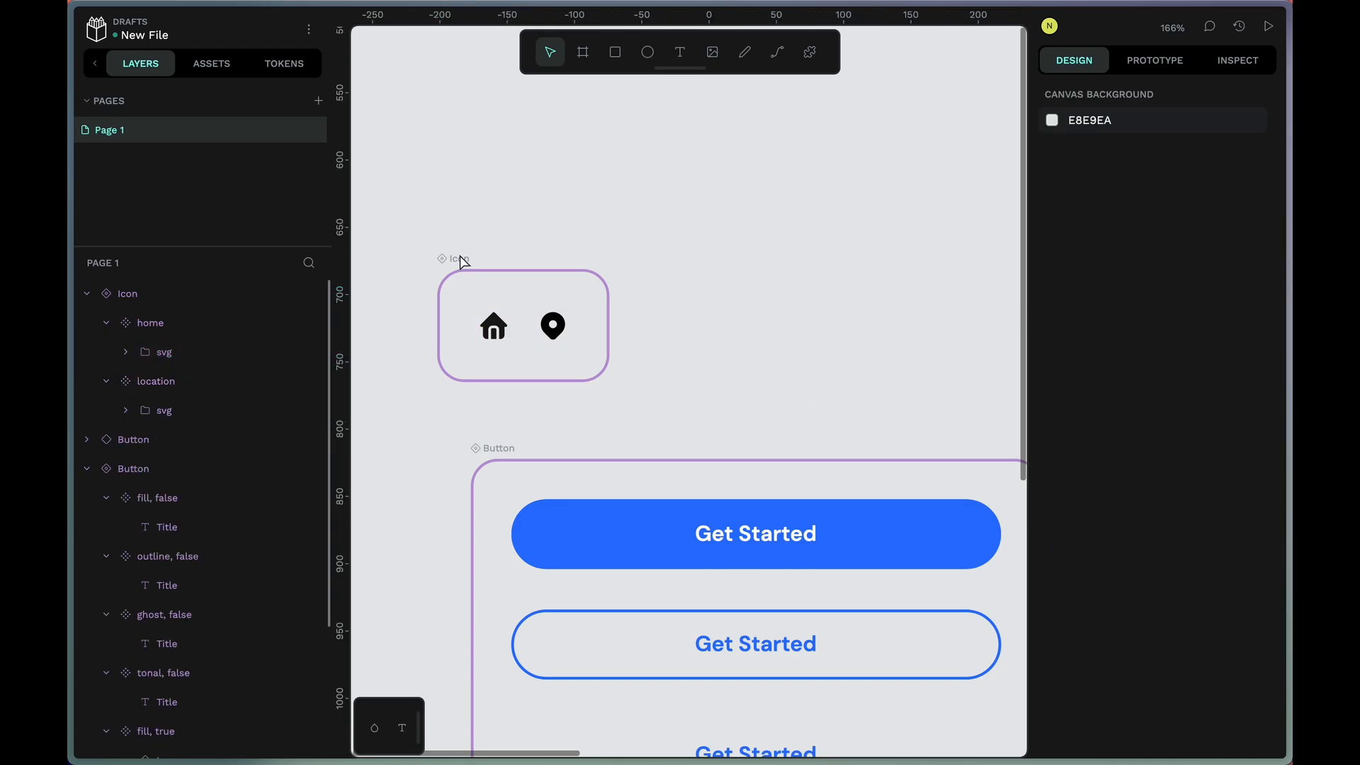
- Read the Icon component's help on how variants stay connected through layer name, type and hierarchy level
{"action": "left_click", "coordinate": [464, 262]}
{"action": "left_click", "coordinate": [1226, 289]}
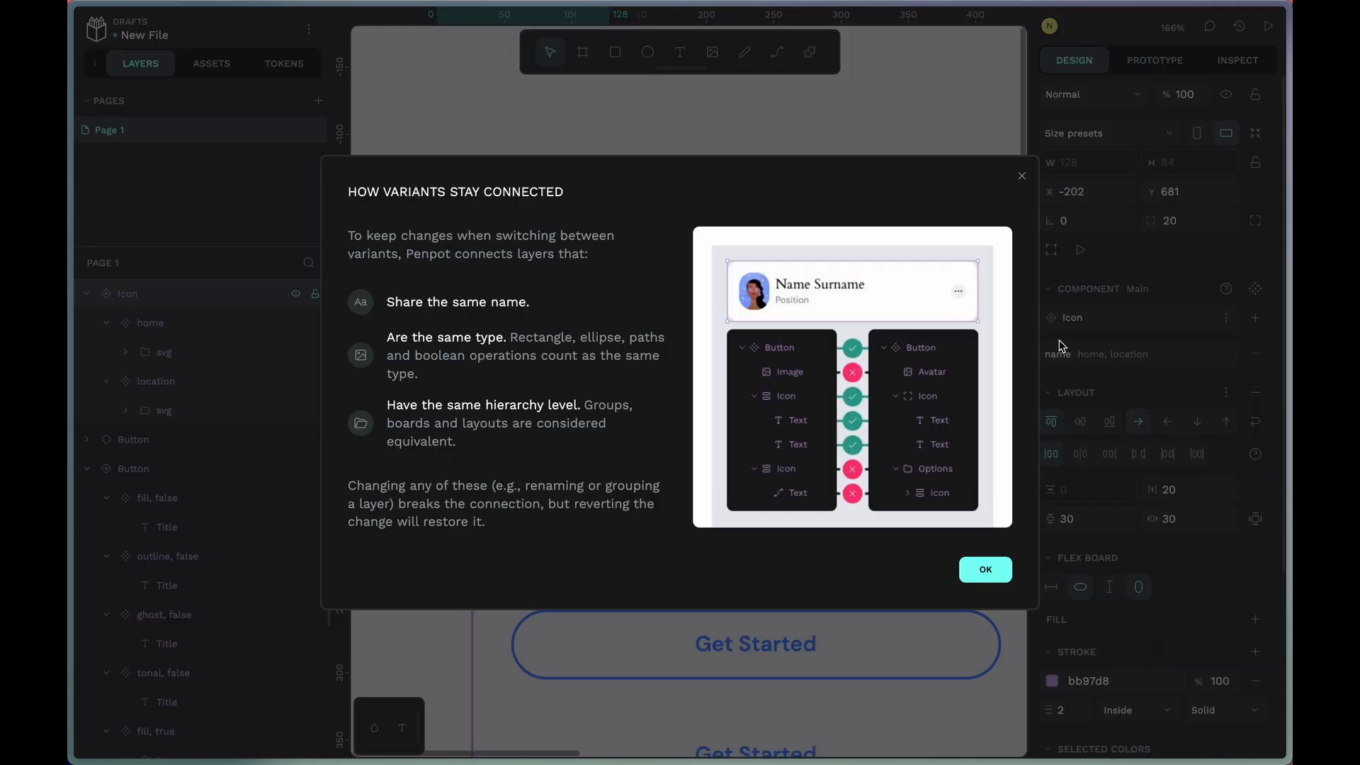
{"action": "left_click_drag", "start_coordinate": [356, 191], "coordinate": [556, 190]}
{"action": "left_click", "coordinate": [595, 191]}
{"action": "left_click_drag", "start_coordinate": [384, 302], "coordinate": [577, 312]}
{"action": "left_click", "coordinate": [563, 320]}
{"action": "left_click_drag", "start_coordinate": [386, 337], "coordinate": [495, 342]}
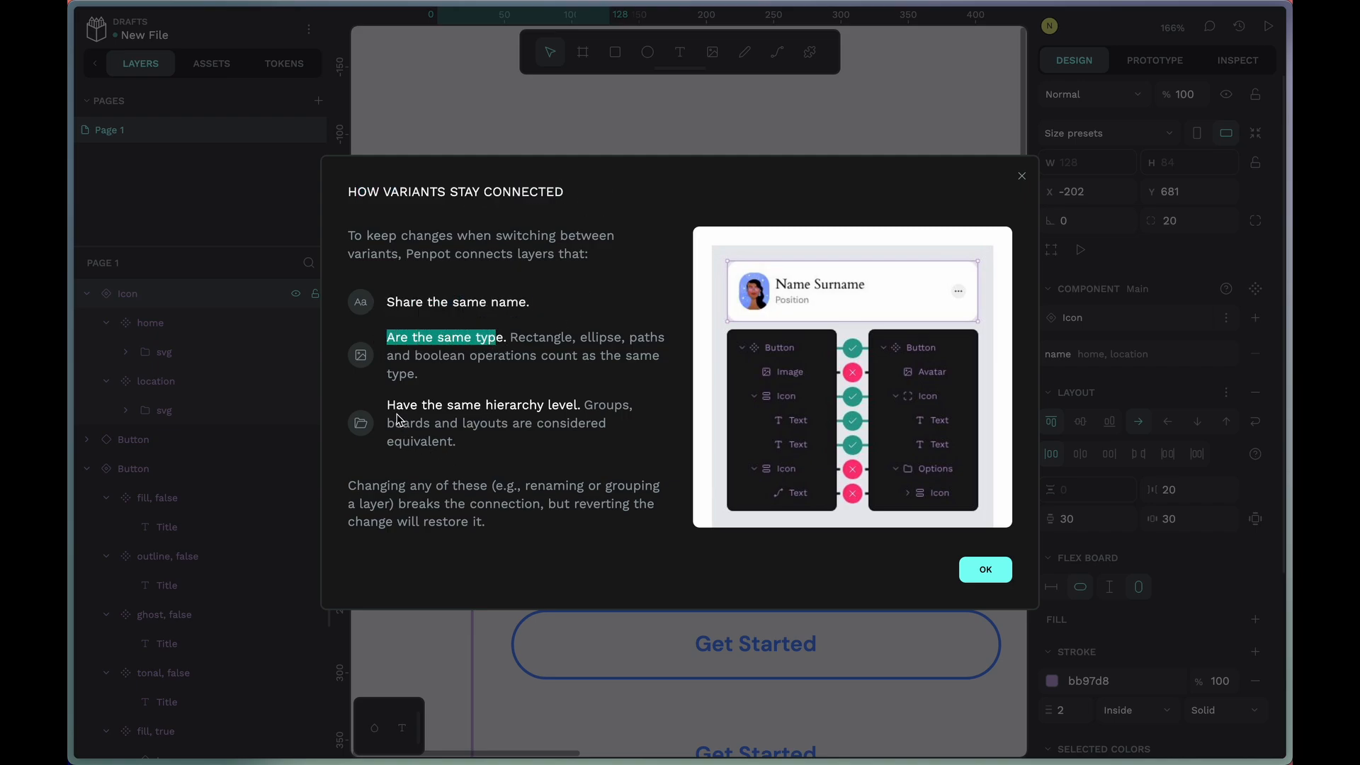
{"action": "left_click_drag", "start_coordinate": [396, 405], "coordinate": [560, 423]}
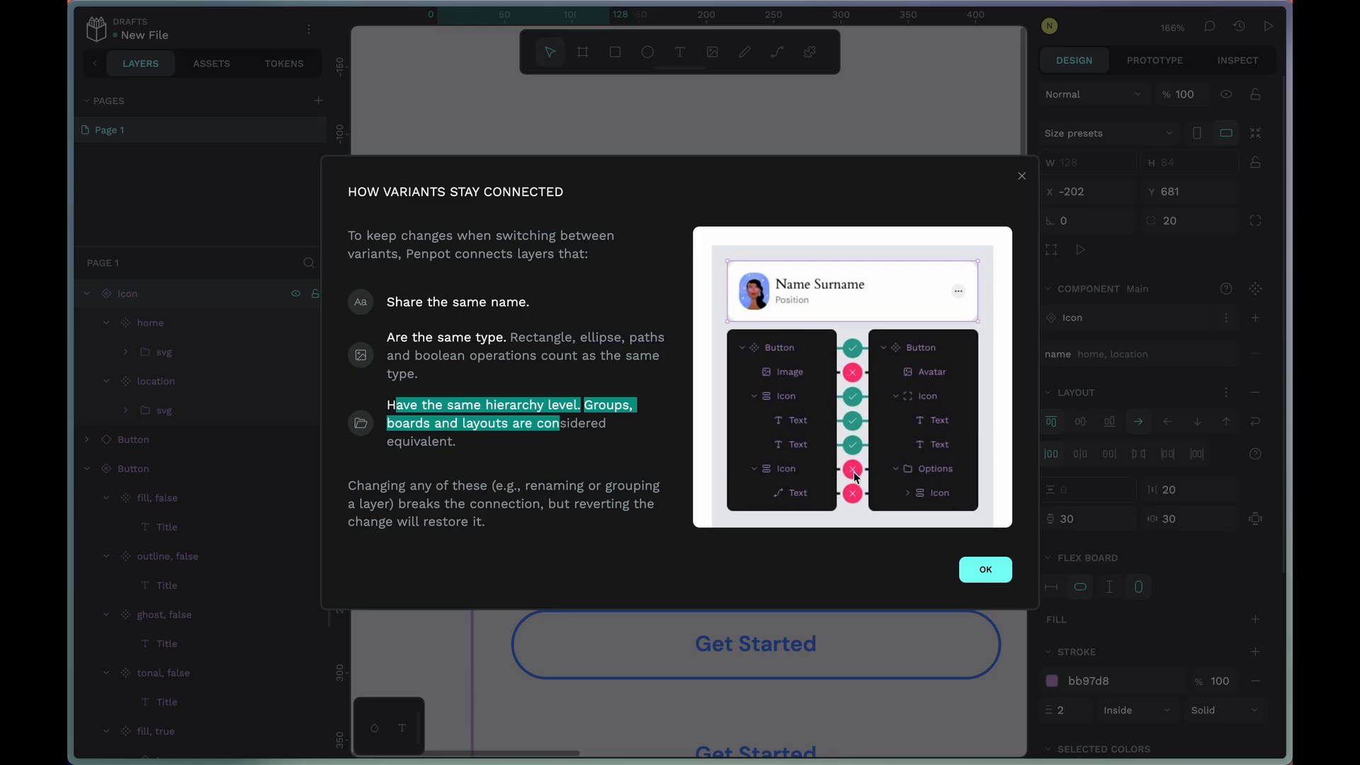
{"action": "left_click", "coordinate": [969, 571]}
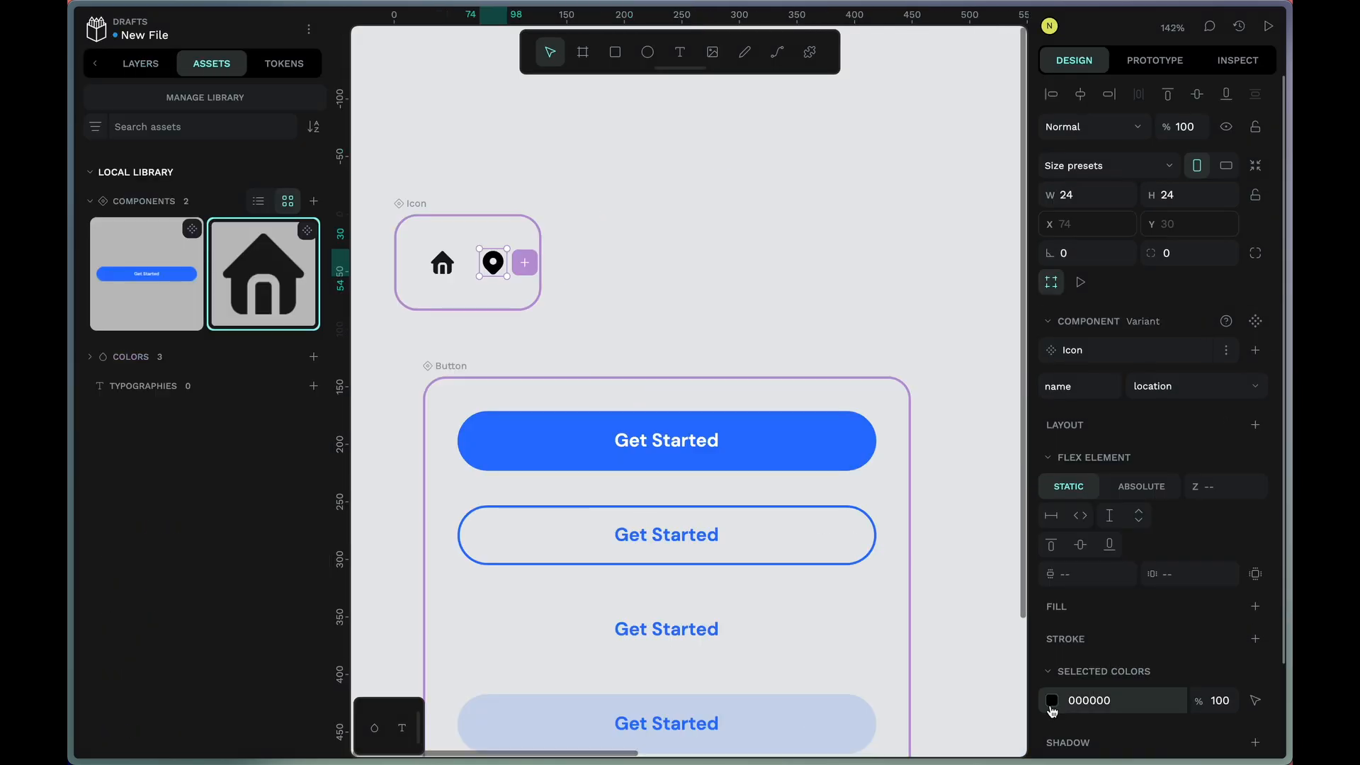
- Apply the fg color token to the location variant of the Icon component
{"action": "left_click", "coordinate": [1052, 700]}
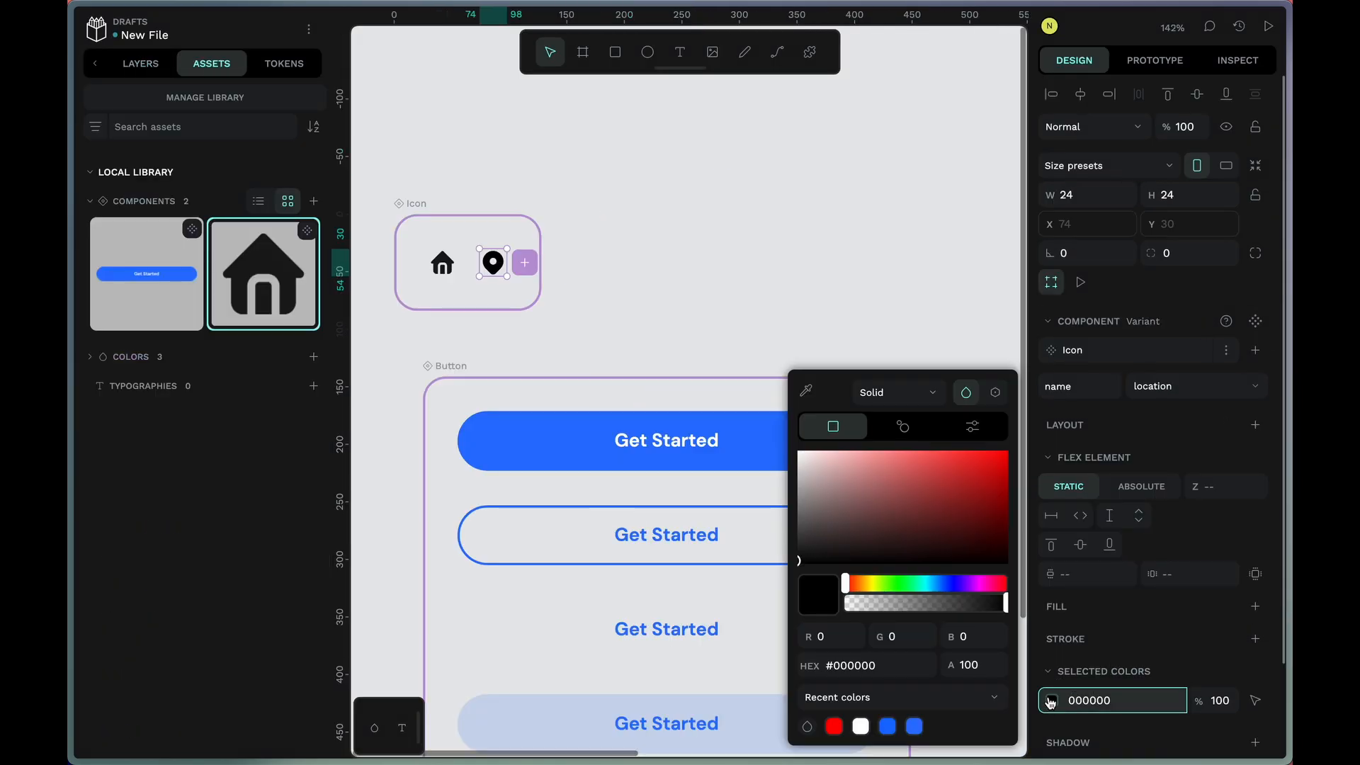
{"action": "left_click", "coordinate": [995, 394]}
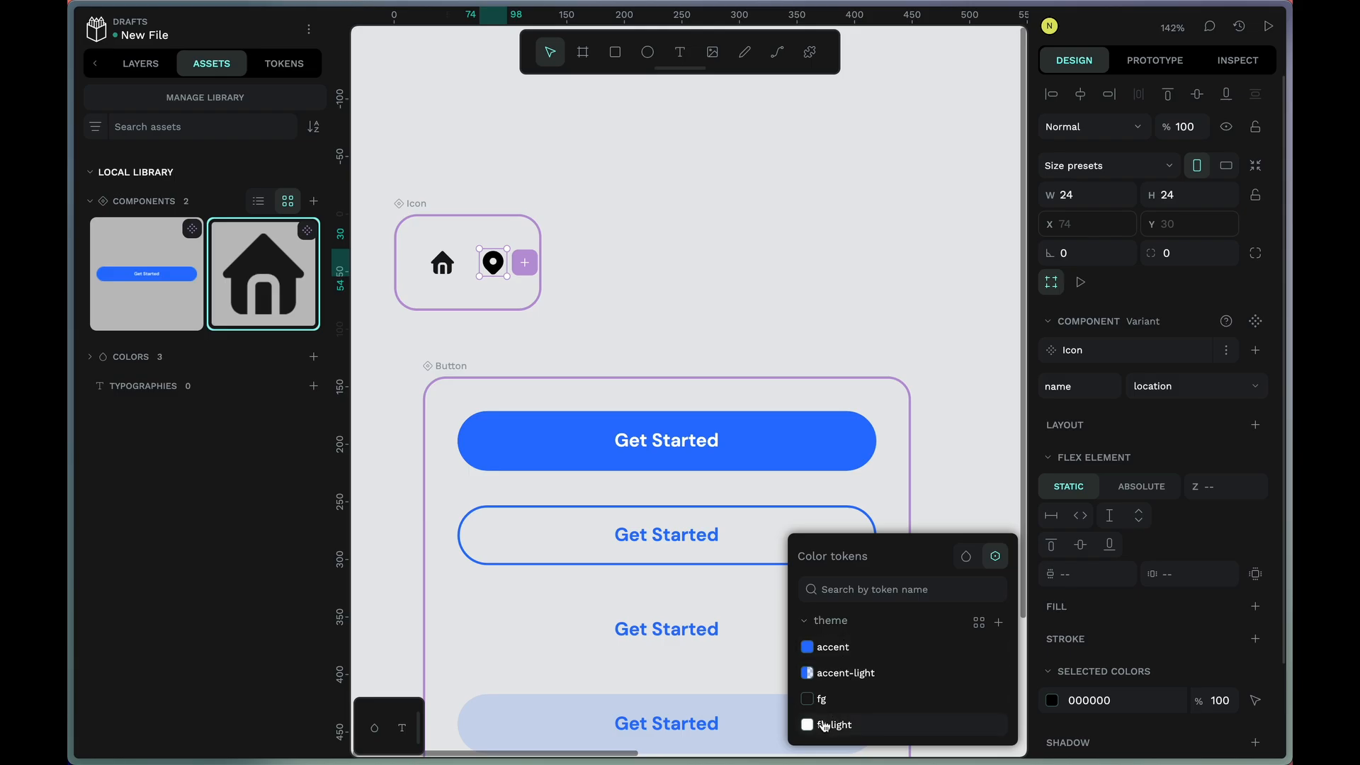
{"action": "left_click", "coordinate": [812, 699]}
{"action": "left_click", "coordinate": [698, 288]}
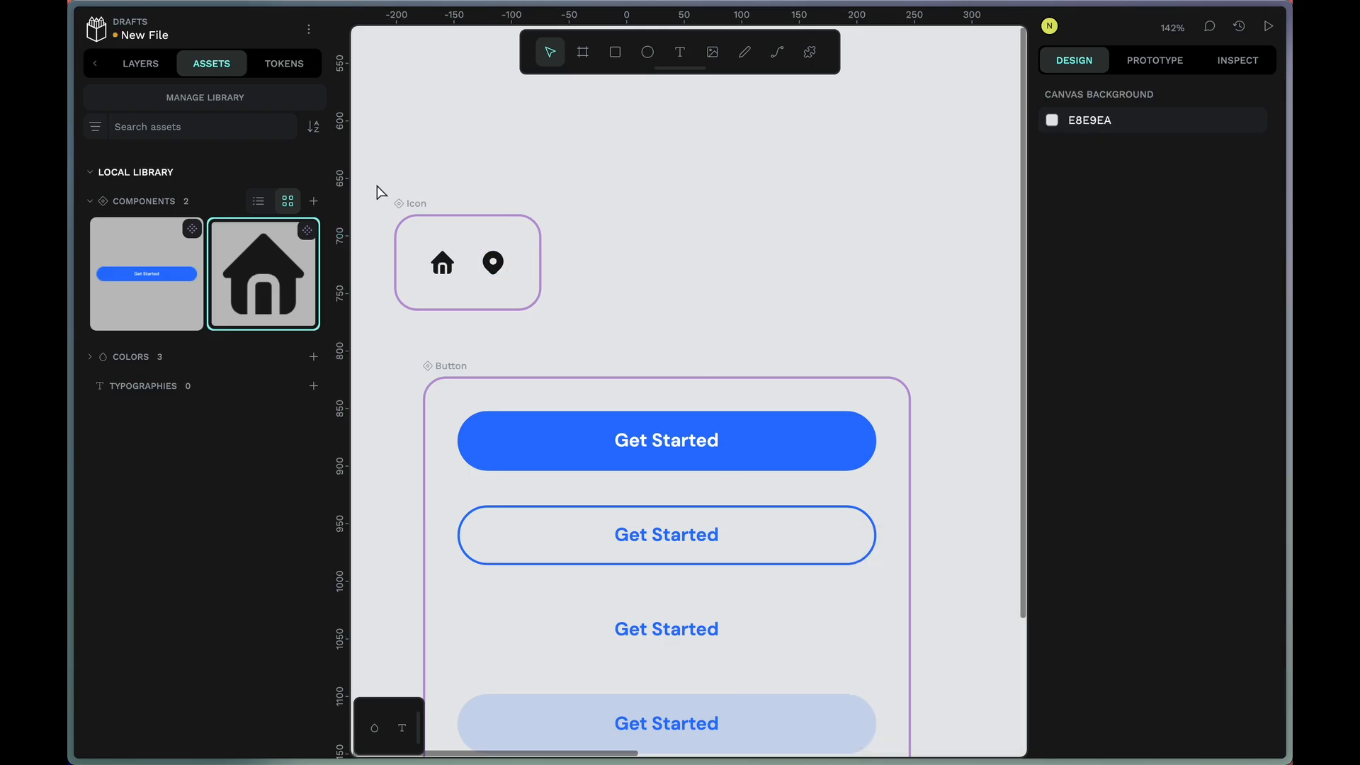
- Check that the home and location variants match in color token and layer structure
{"action": "left_click", "coordinate": [442, 264]}
{"action": "left_click", "coordinate": [139, 66]}
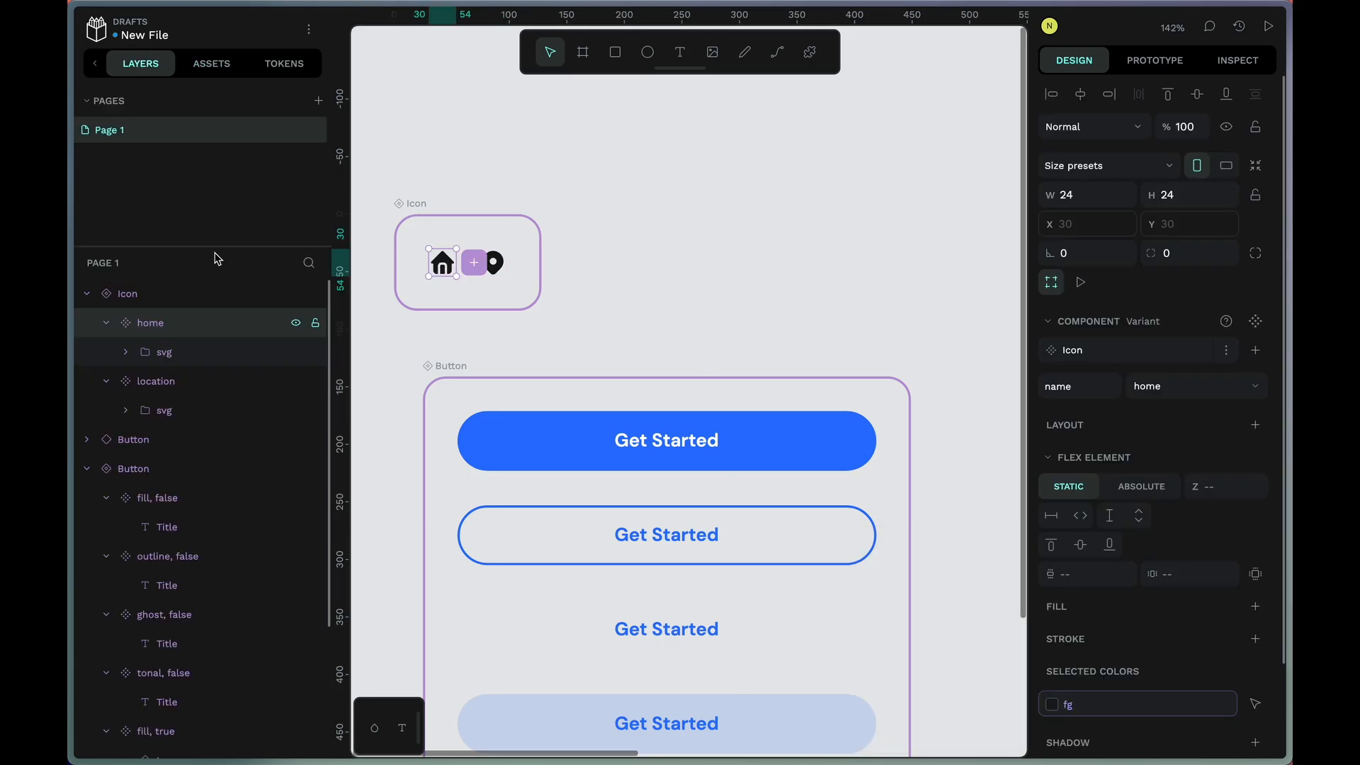
{"action": "left_click", "coordinate": [502, 266]}
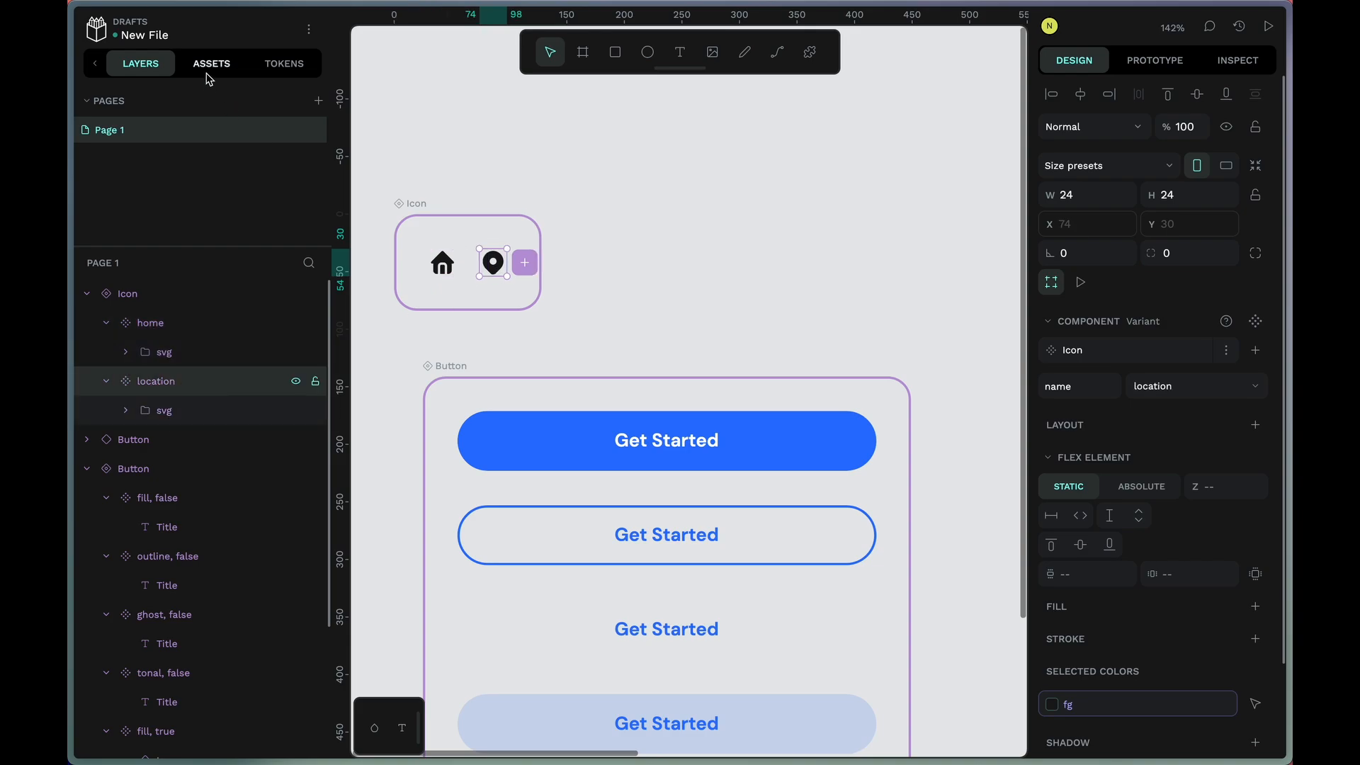
- Place a copy of the Icon component on the empty canvas beside it and color it with the accent token
{"action": "left_click", "coordinate": [211, 63]}
{"action": "left_click_drag", "start_coordinate": [263, 275], "coordinate": [894, 283]}
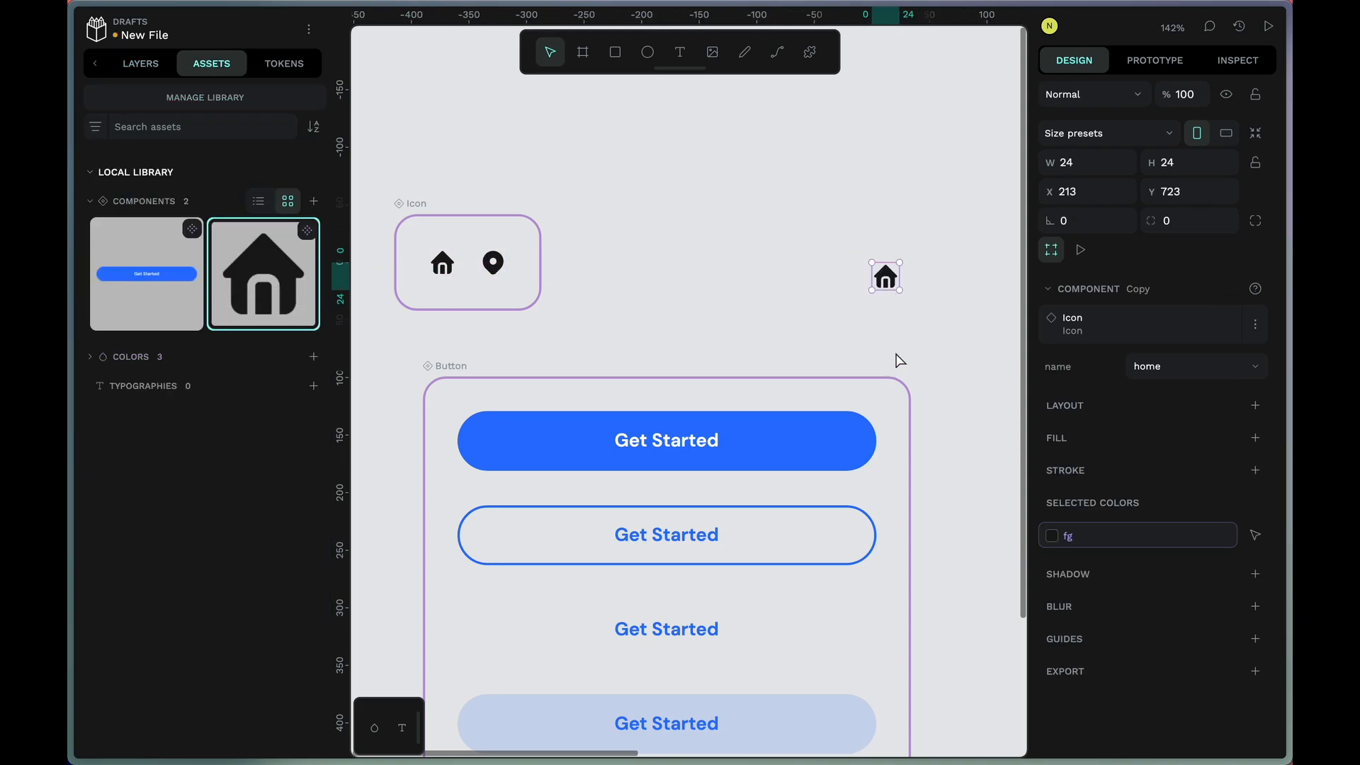
{"action": "left_click", "coordinate": [1052, 536]}
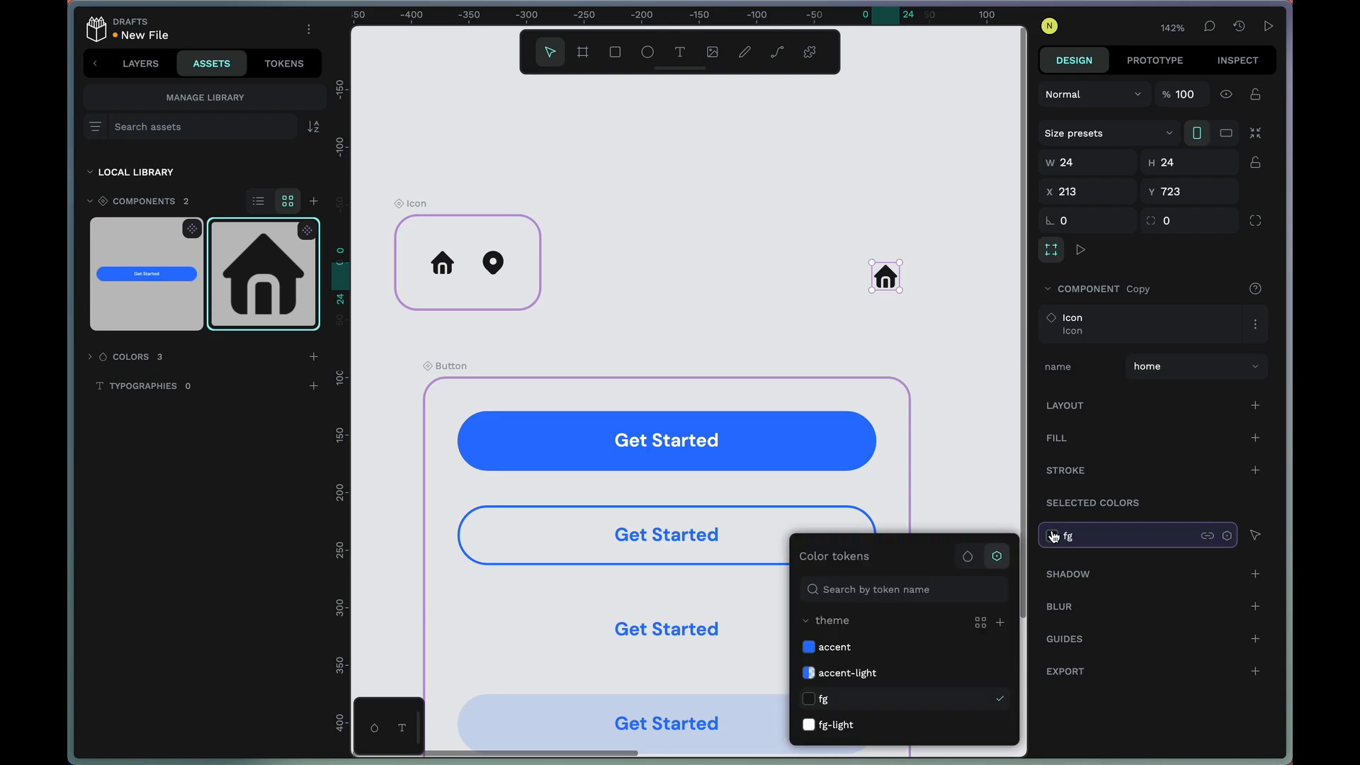
{"action": "left_click", "coordinate": [813, 647]}
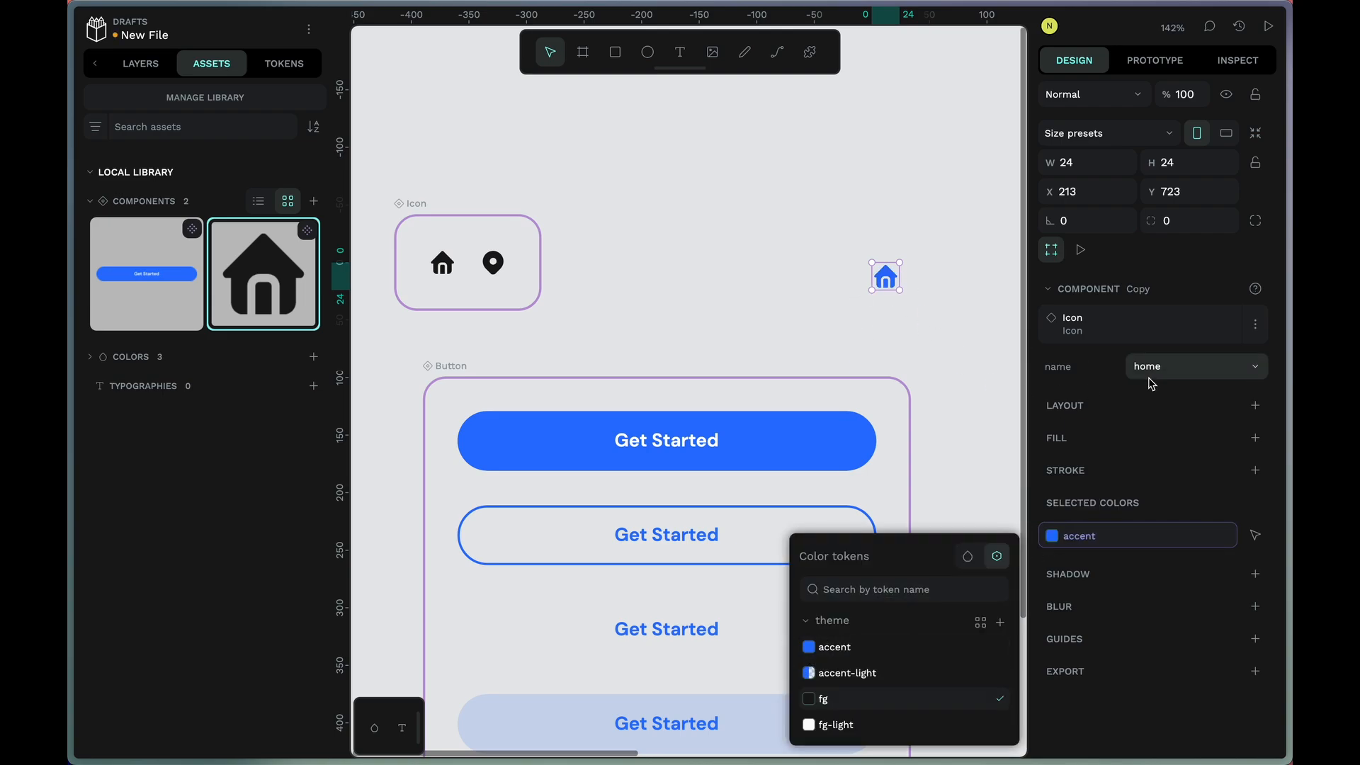
{"action": "left_click", "coordinate": [853, 333]}
- Switch the Icon copy's name property between home and location, leaving it on location
{"action": "left_click", "coordinate": [882, 284]}
{"action": "left_click", "coordinate": [1153, 368]}
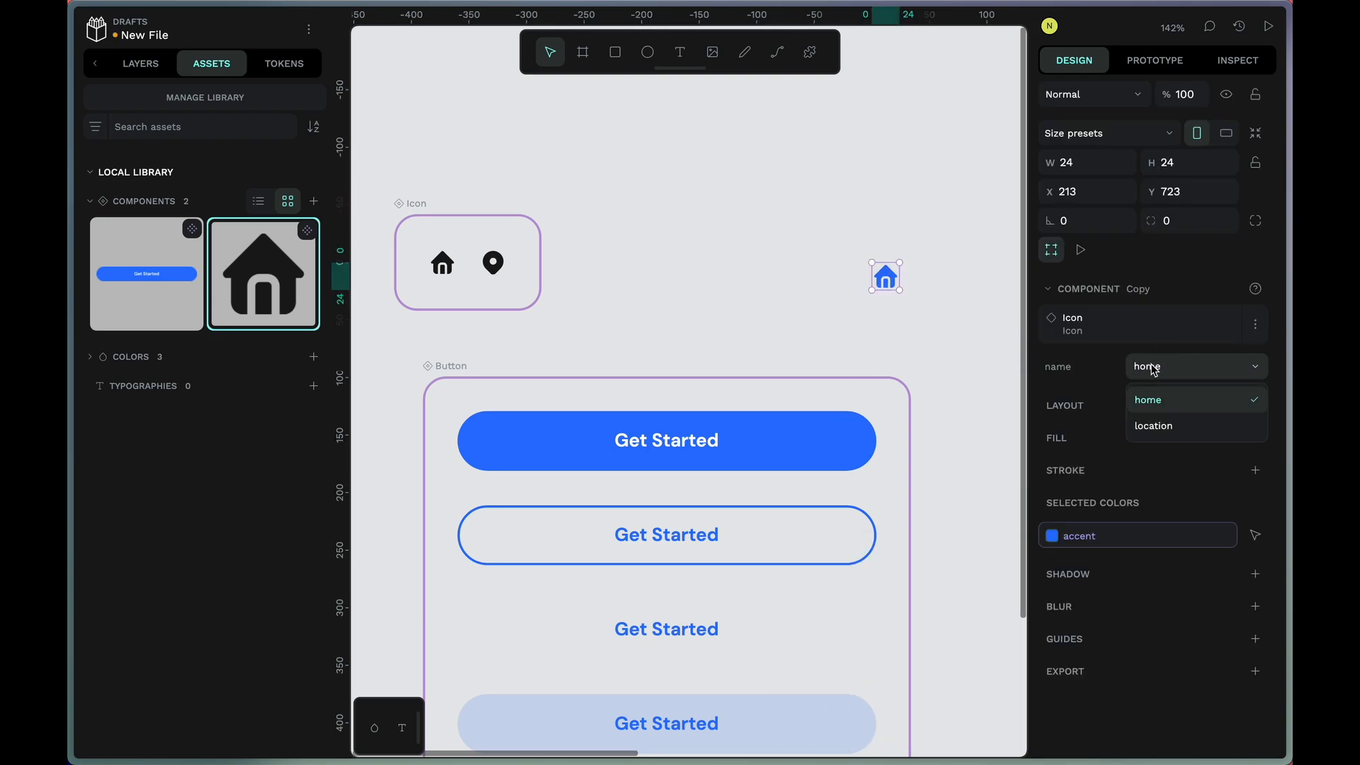
{"action": "left_click", "coordinate": [1160, 425]}
{"action": "left_click", "coordinate": [1153, 367]}
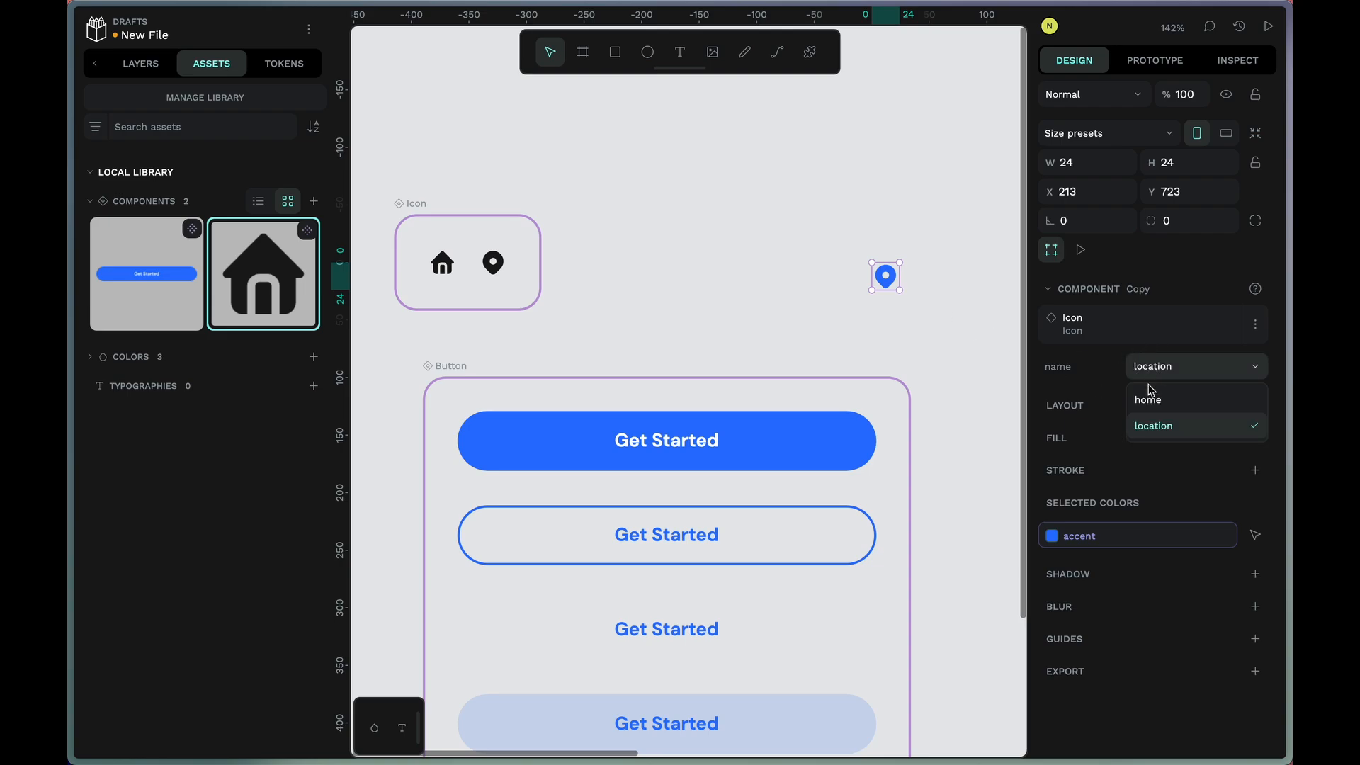
{"action": "left_click", "coordinate": [1152, 400]}
{"action": "left_click", "coordinate": [1160, 367]}
{"action": "left_click", "coordinate": [1155, 425]}
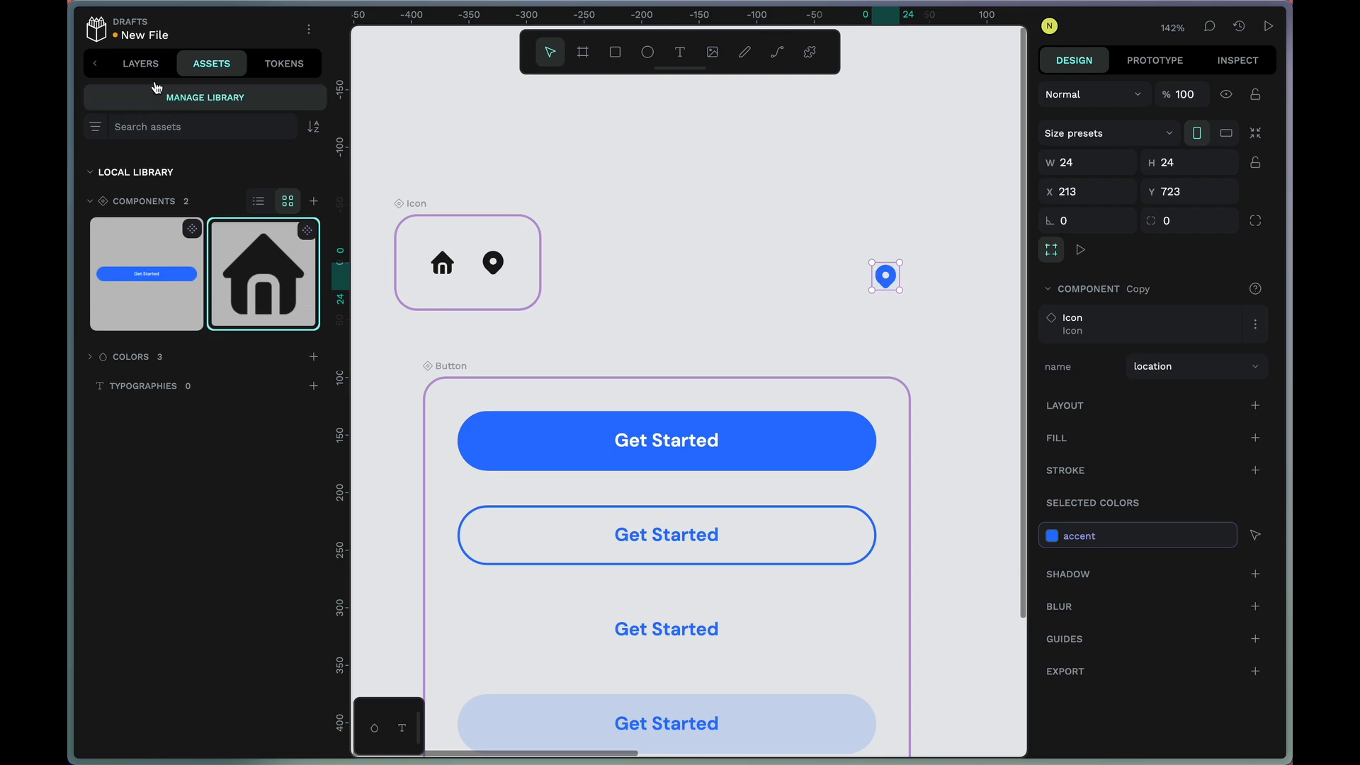
- Rename the svg layer inside the Icon component's home variant to svg2
{"action": "left_click", "coordinate": [141, 63]}
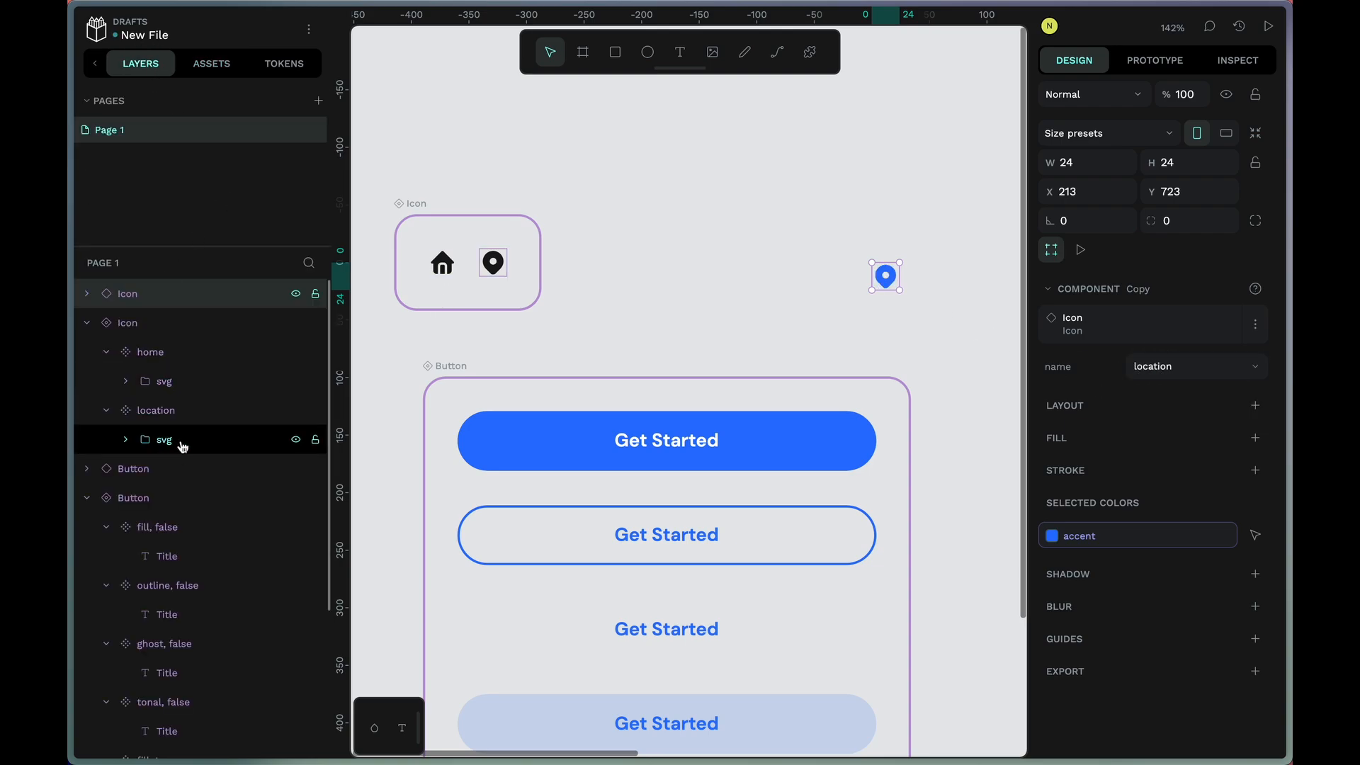
{"action": "double_click", "coordinate": [181, 388]}
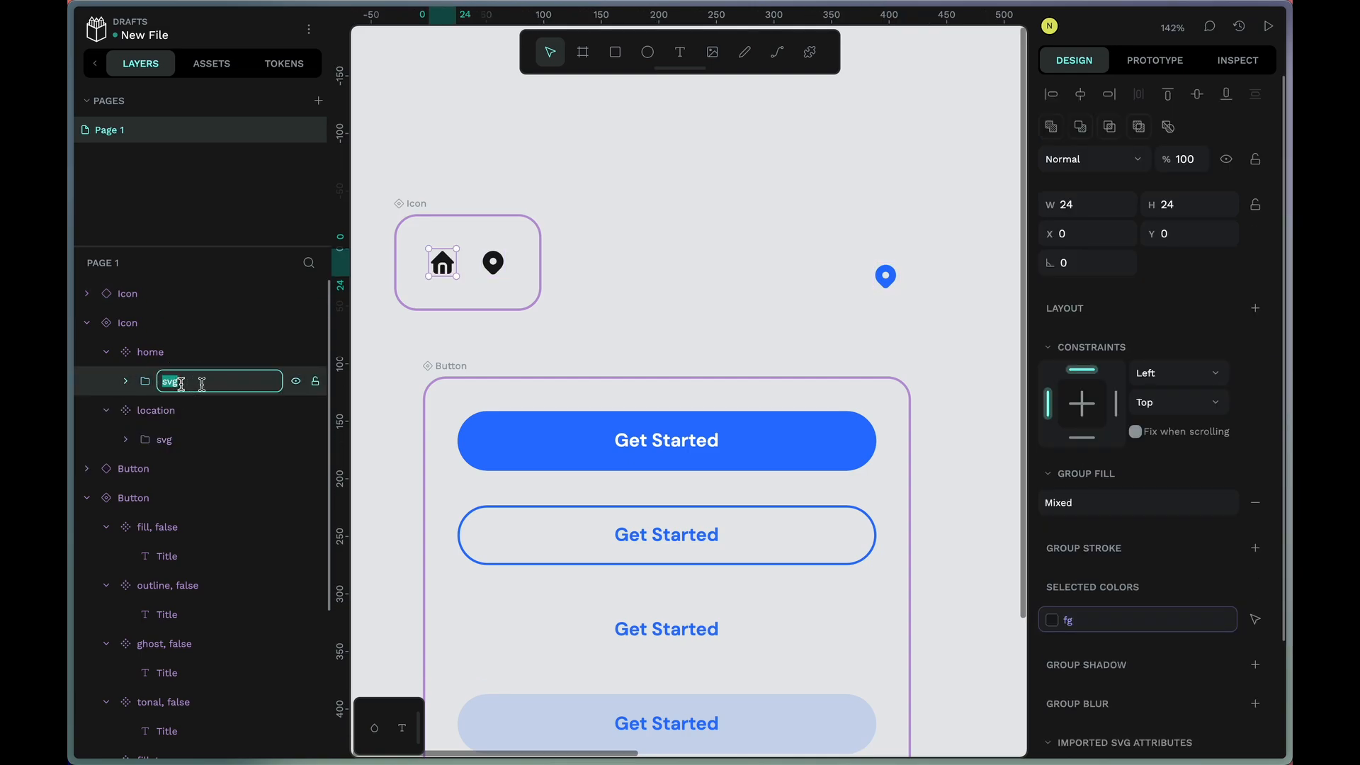
{"action": "type", "text": "2"}
{"action": "left_click", "coordinate": [836, 292]}
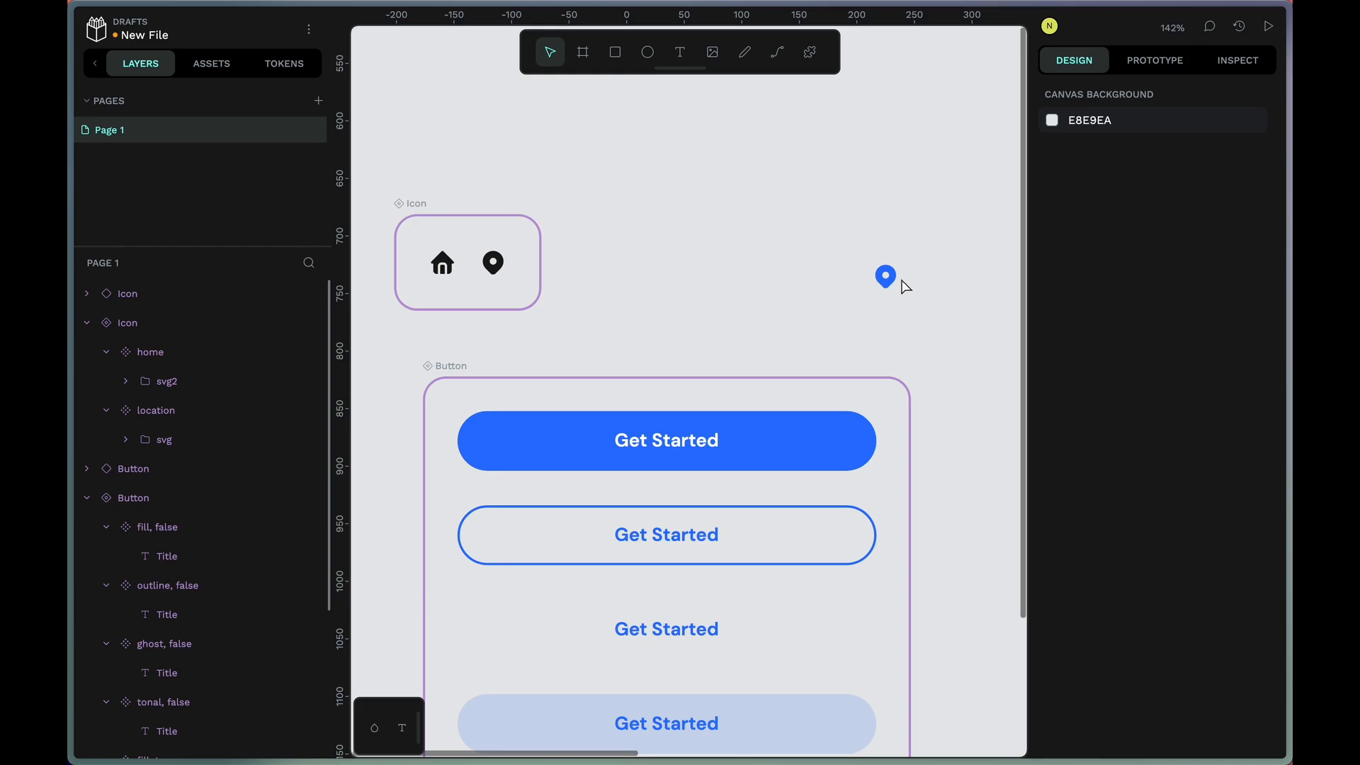
- Test the Icon copy's name property by switching it from location to home, back to location, and to home again
{"action": "left_click", "coordinate": [891, 280]}
{"action": "left_click", "coordinate": [1157, 367]}
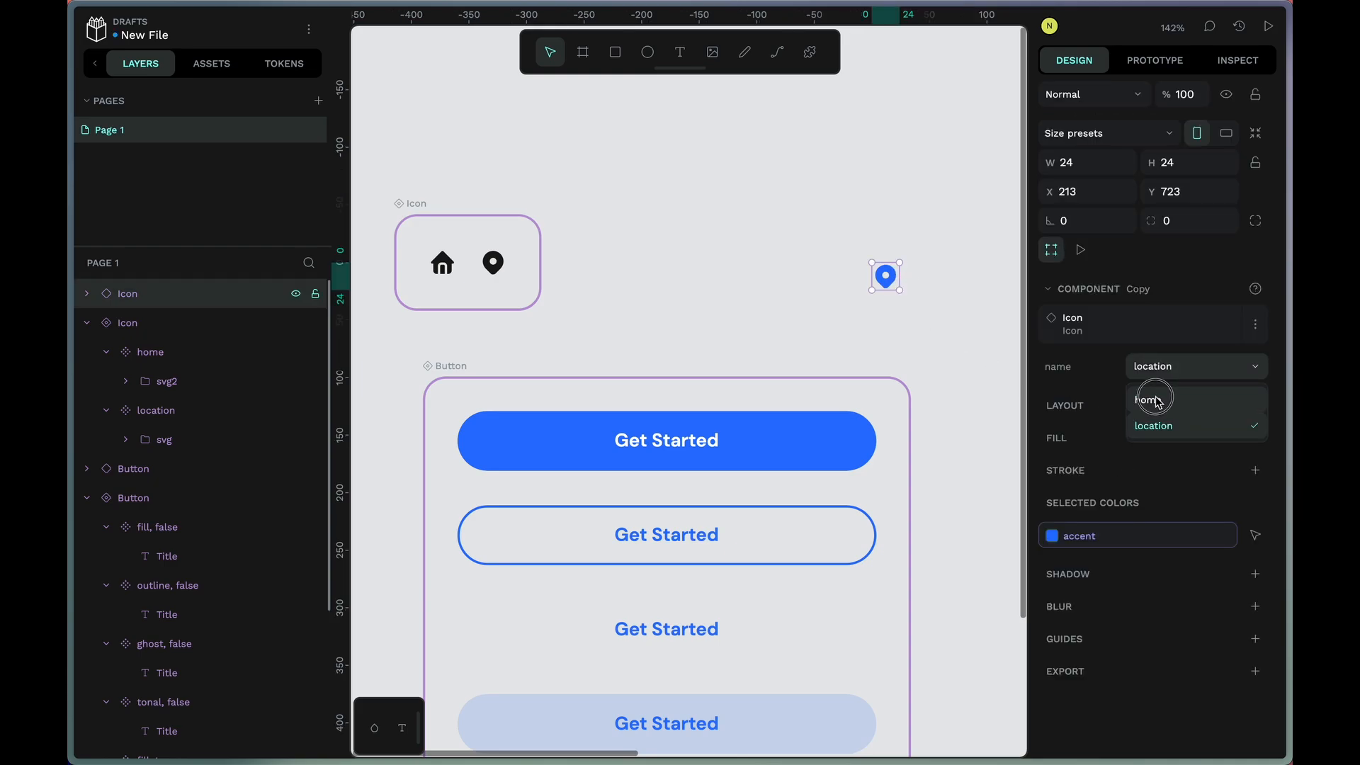
{"action": "left_click", "coordinate": [1151, 395]}
{"action": "left_click", "coordinate": [1159, 376]}
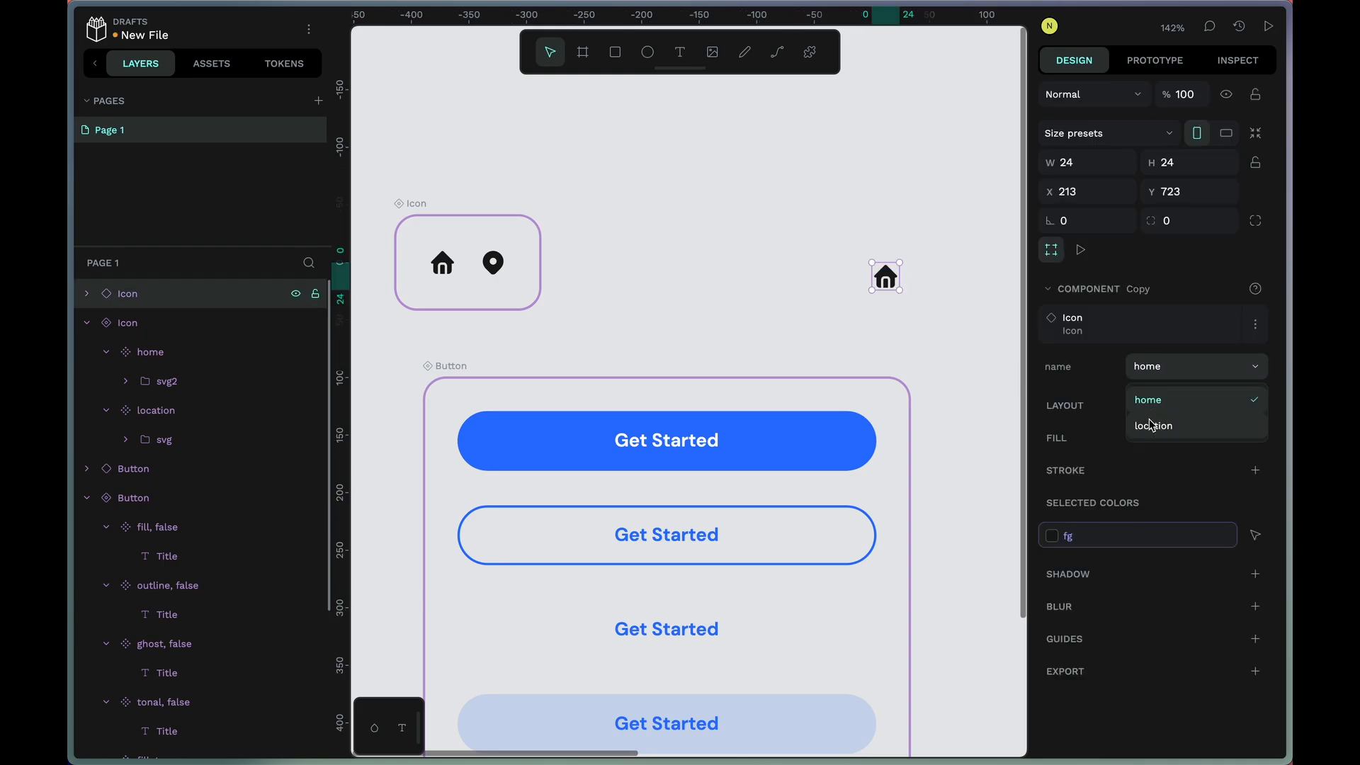
{"action": "left_click", "coordinate": [1156, 425]}
{"action": "left_click", "coordinate": [1159, 368]}
{"action": "left_click", "coordinate": [1154, 400]}
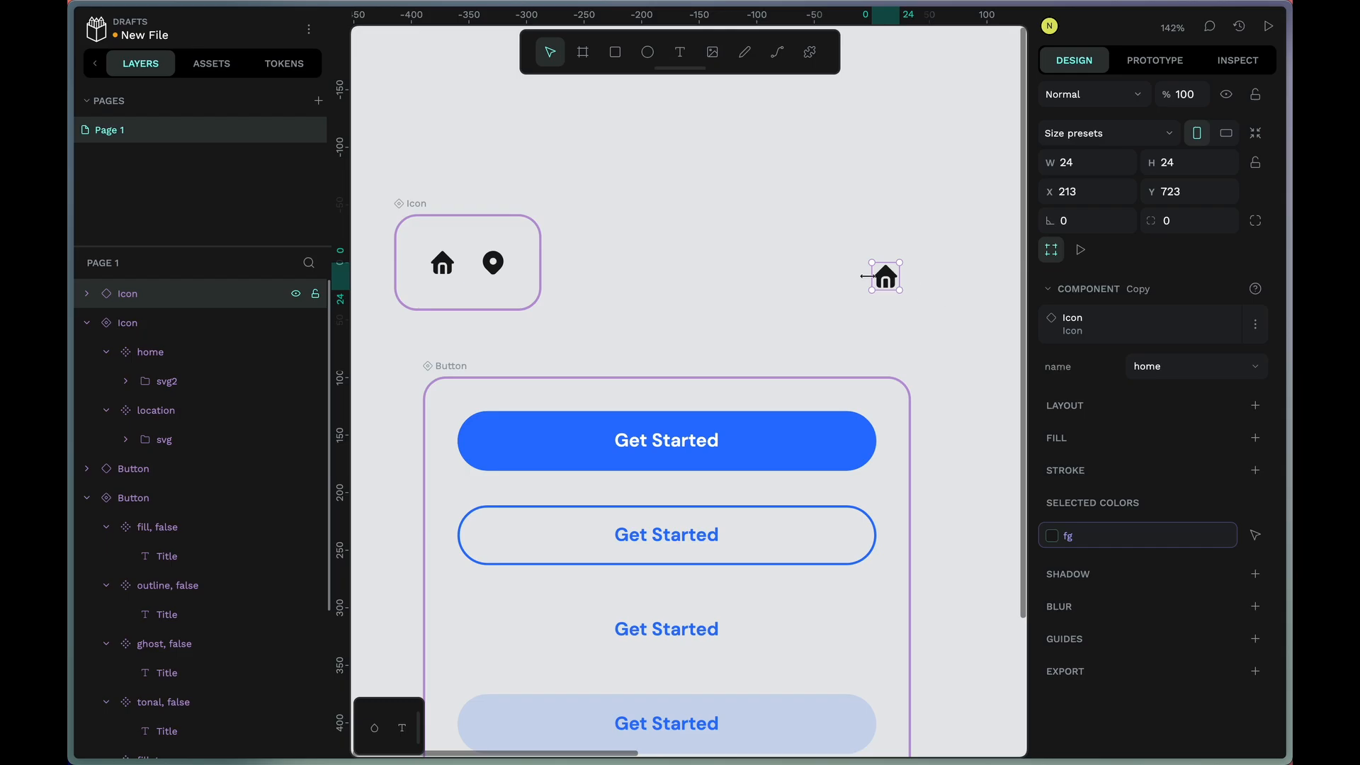
- Rename the layer inside the Icon component's home variant back to svg
{"action": "left_click", "coordinate": [150, 352]}
{"action": "right_click", "coordinate": [160, 381]}
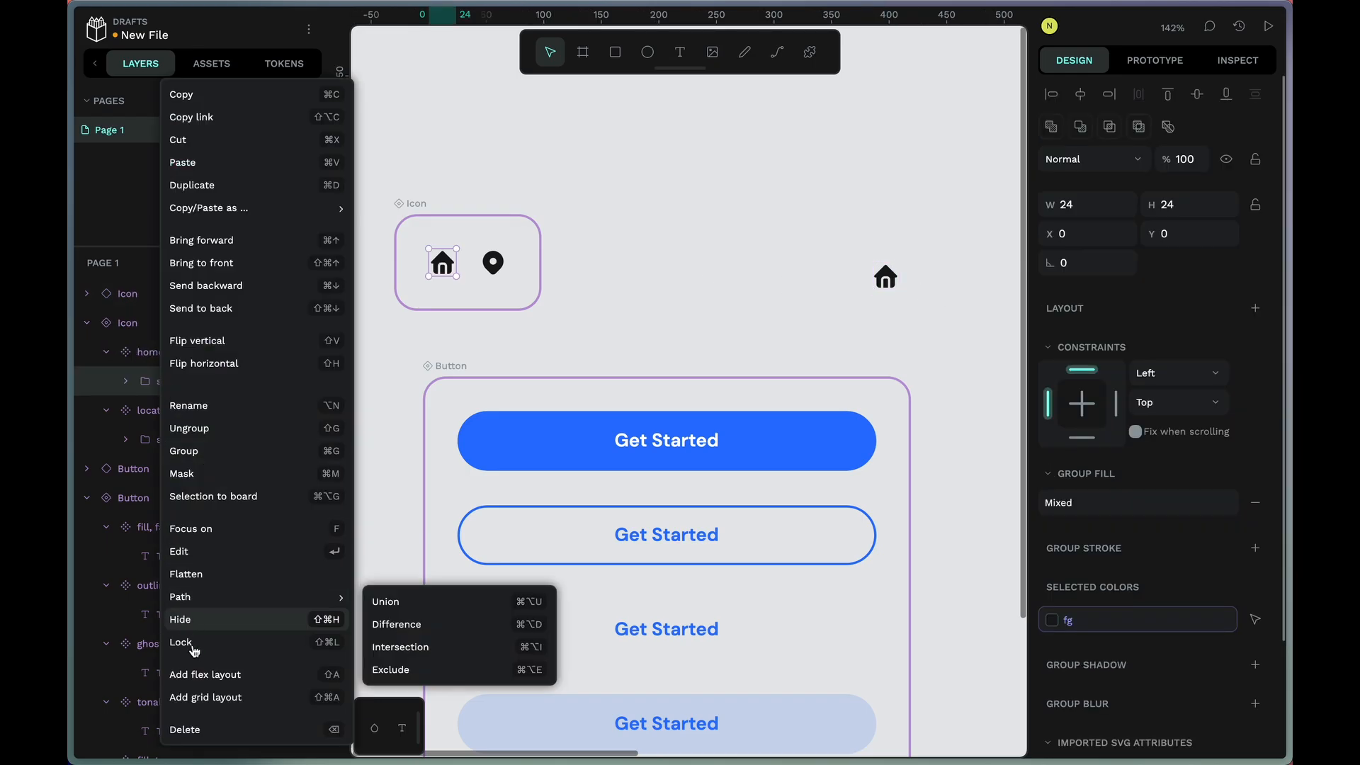
{"action": "left_click", "coordinate": [195, 406]}
{"action": "left_click", "coordinate": [209, 382]}
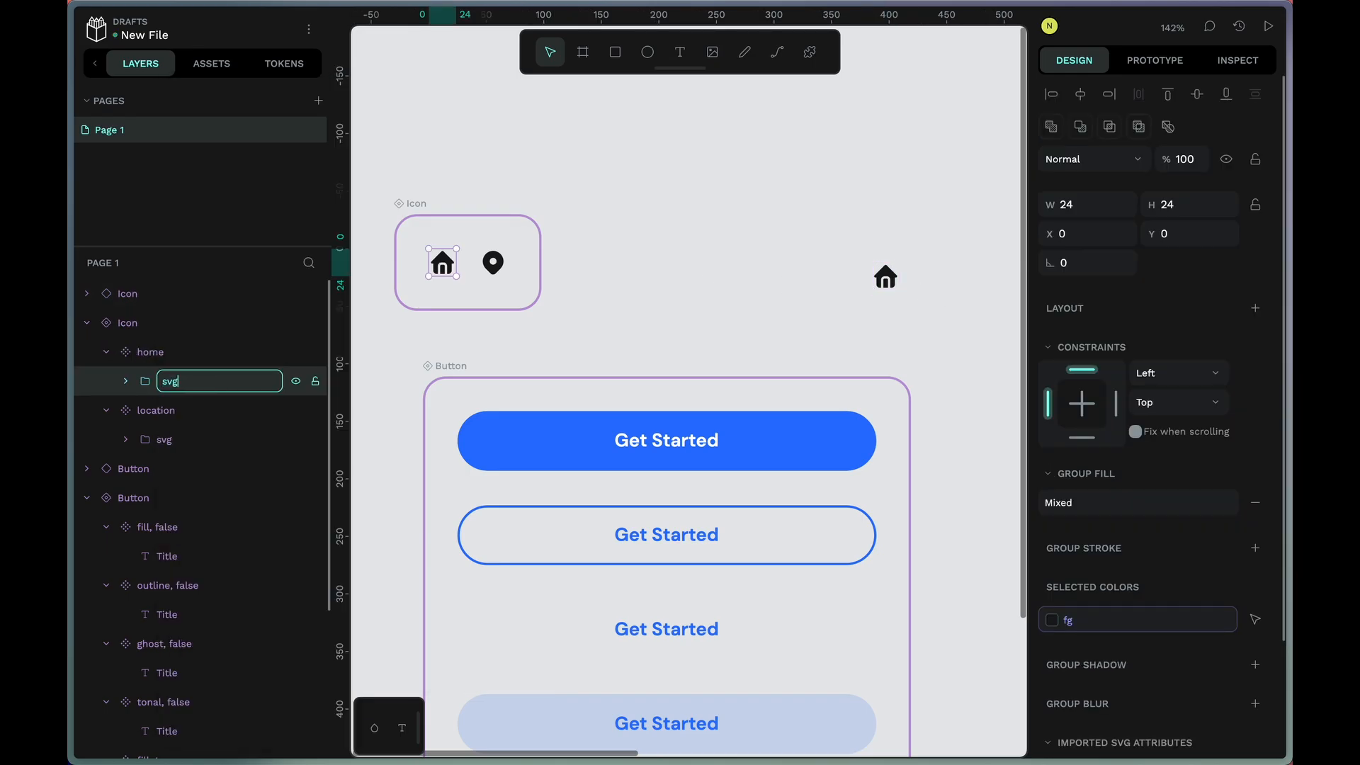
{"action": "left_click", "coordinate": [712, 308]}
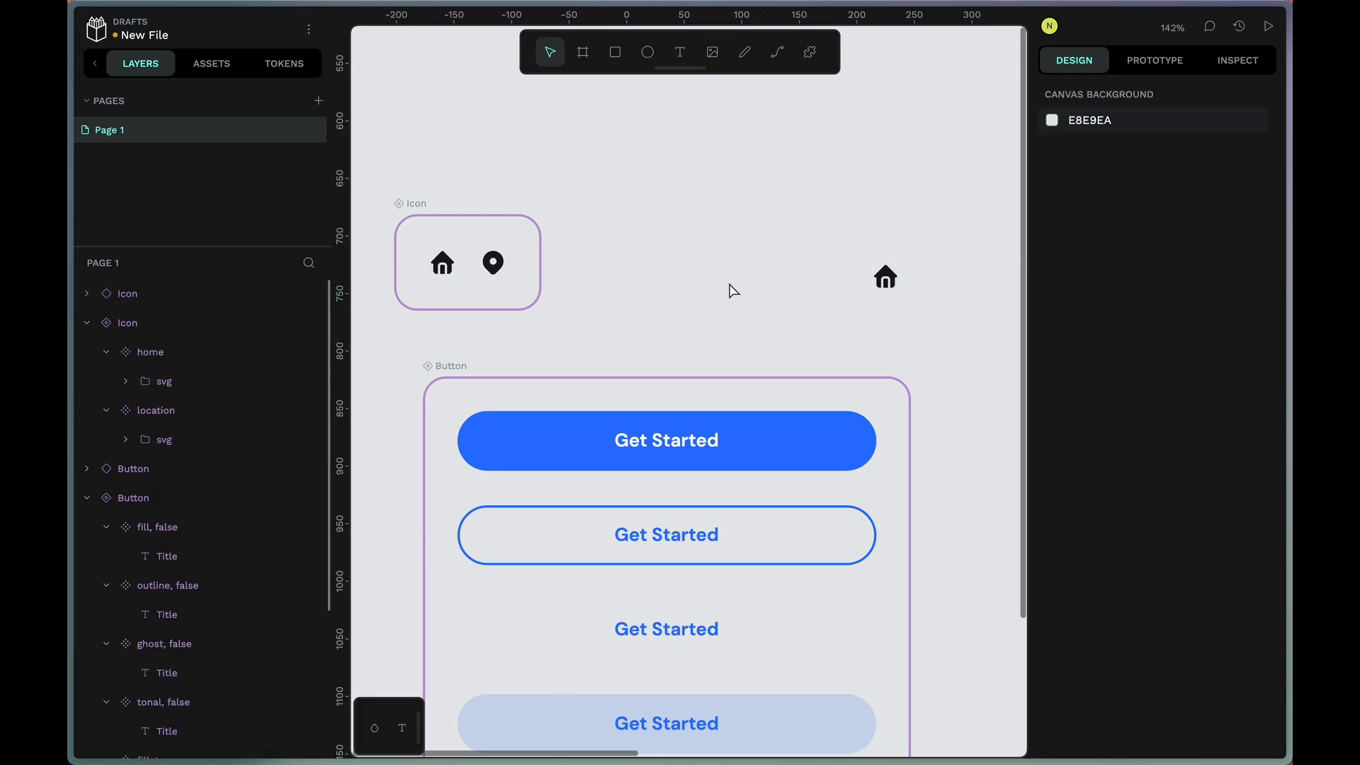
- Color the standalone Icon copy with the accent token
{"action": "left_click", "coordinate": [885, 276]}
{"action": "left_click", "coordinate": [1053, 537]}
{"action": "left_click", "coordinate": [848, 647]}
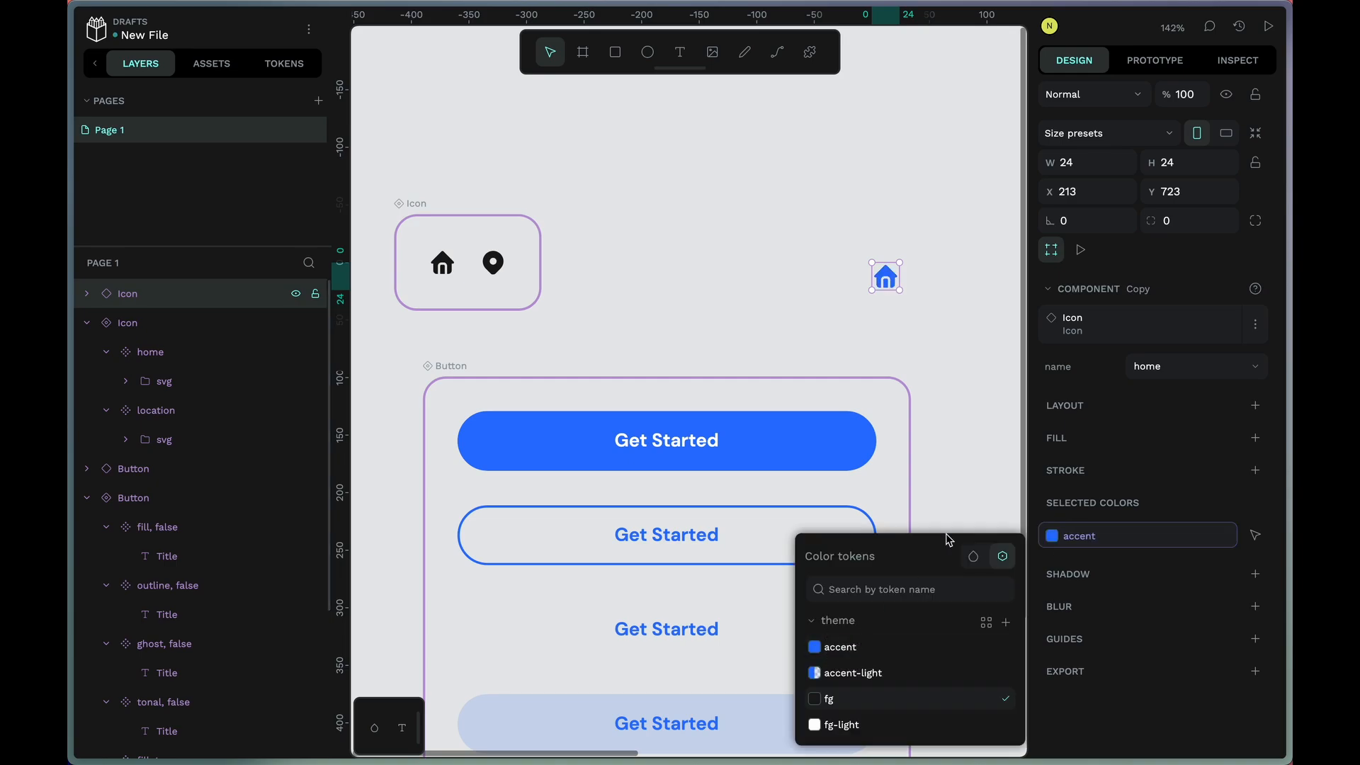
- Switch the accent-colored Icon copy's name property to location, then home, and finally location
{"action": "left_click", "coordinate": [1176, 373]}
{"action": "left_click", "coordinate": [1162, 426]}
{"action": "left_click", "coordinate": [1162, 374]}
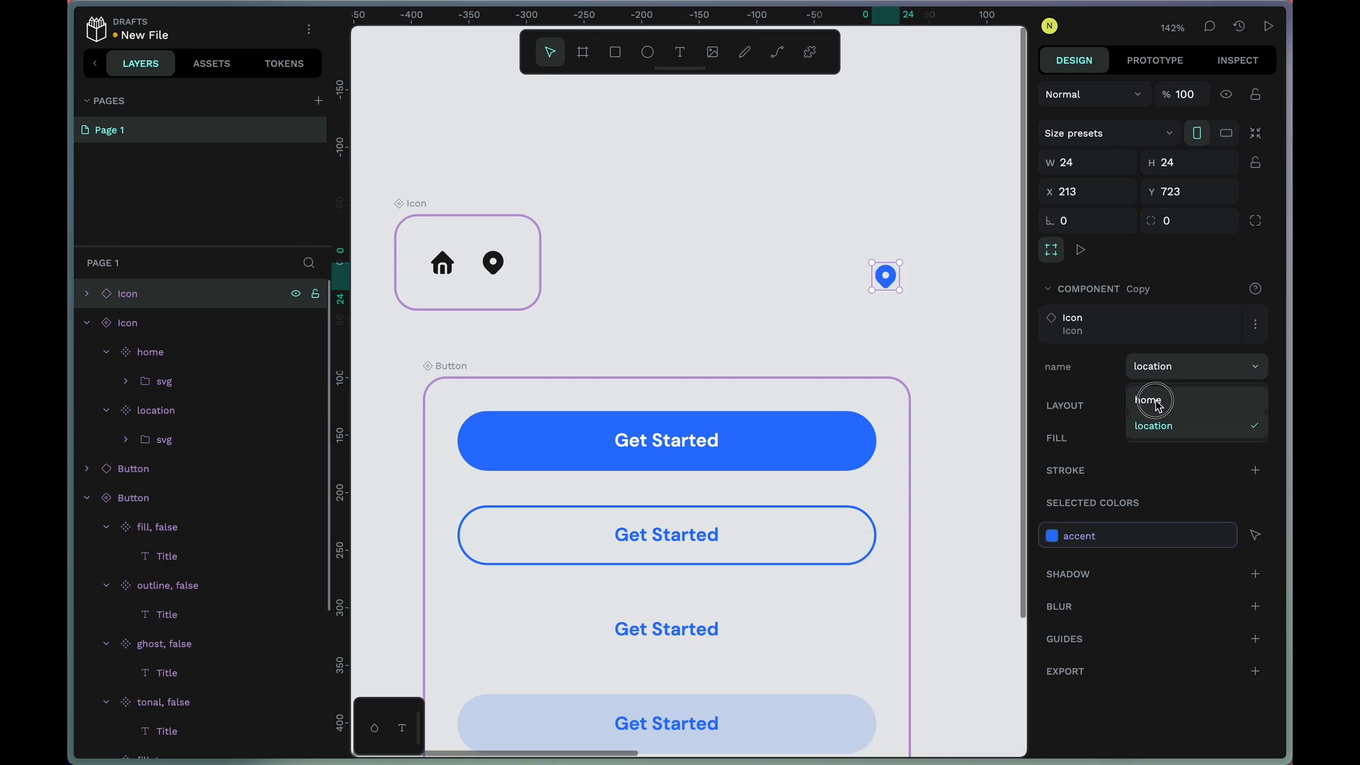
{"action": "left_click", "coordinate": [1156, 401]}
{"action": "left_click", "coordinate": [1160, 371]}
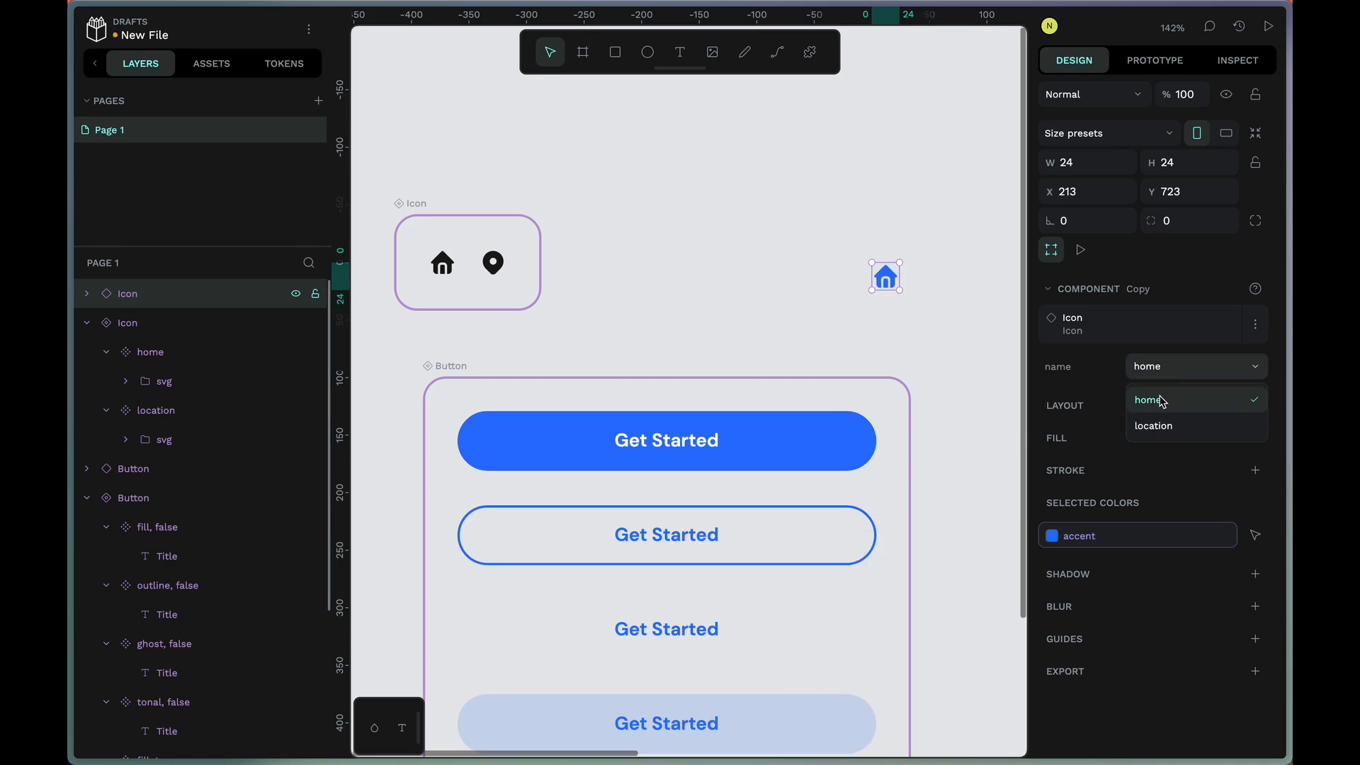
{"action": "left_click", "coordinate": [1156, 425]}
- Delete the standalone Icon copy from the canvas
{"action": "left_click", "coordinate": [938, 344]}
{"action": "left_click", "coordinate": [887, 280]}
{"action": "key", "text": "Delete"}
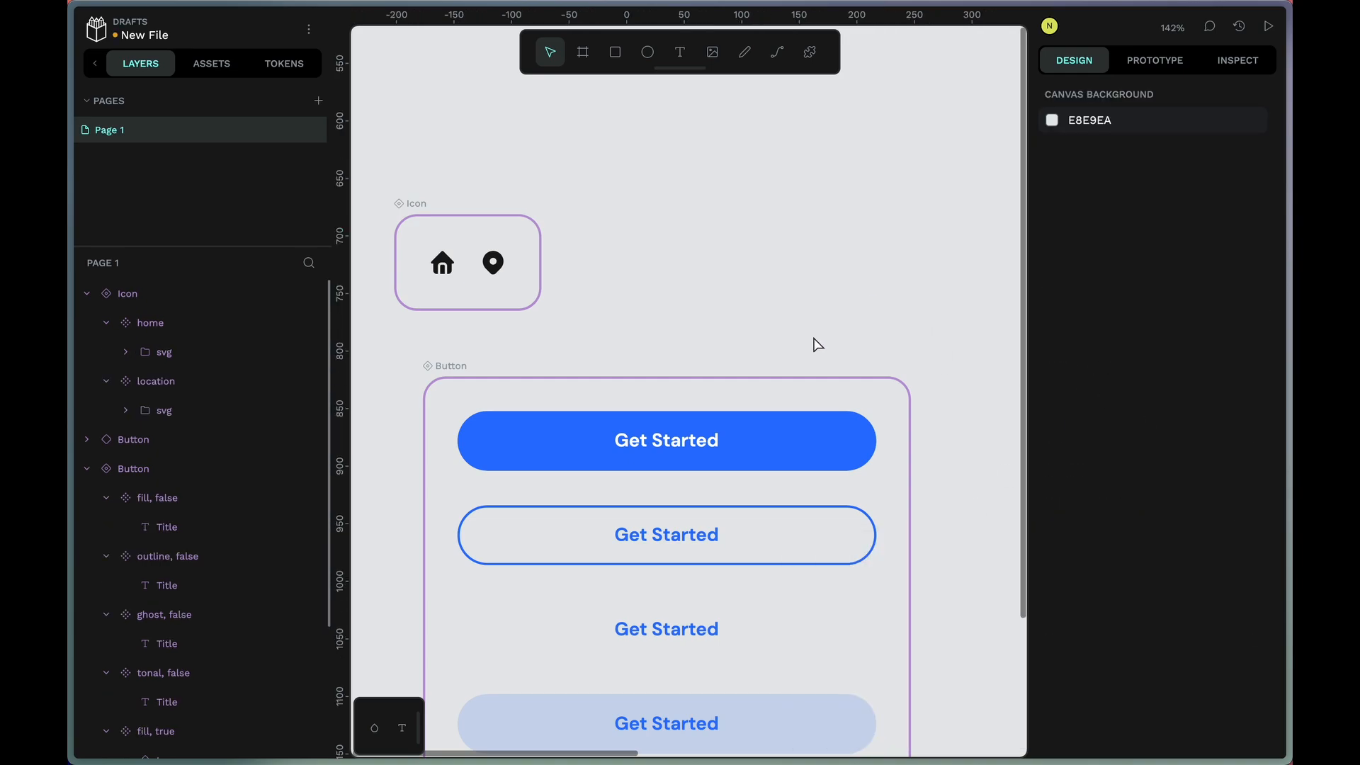
- Align the Icon component with the Button component's left edge and add a third variant to it
{"action": "left_click_drag", "start_coordinate": [420, 205], "coordinate": [449, 206]}
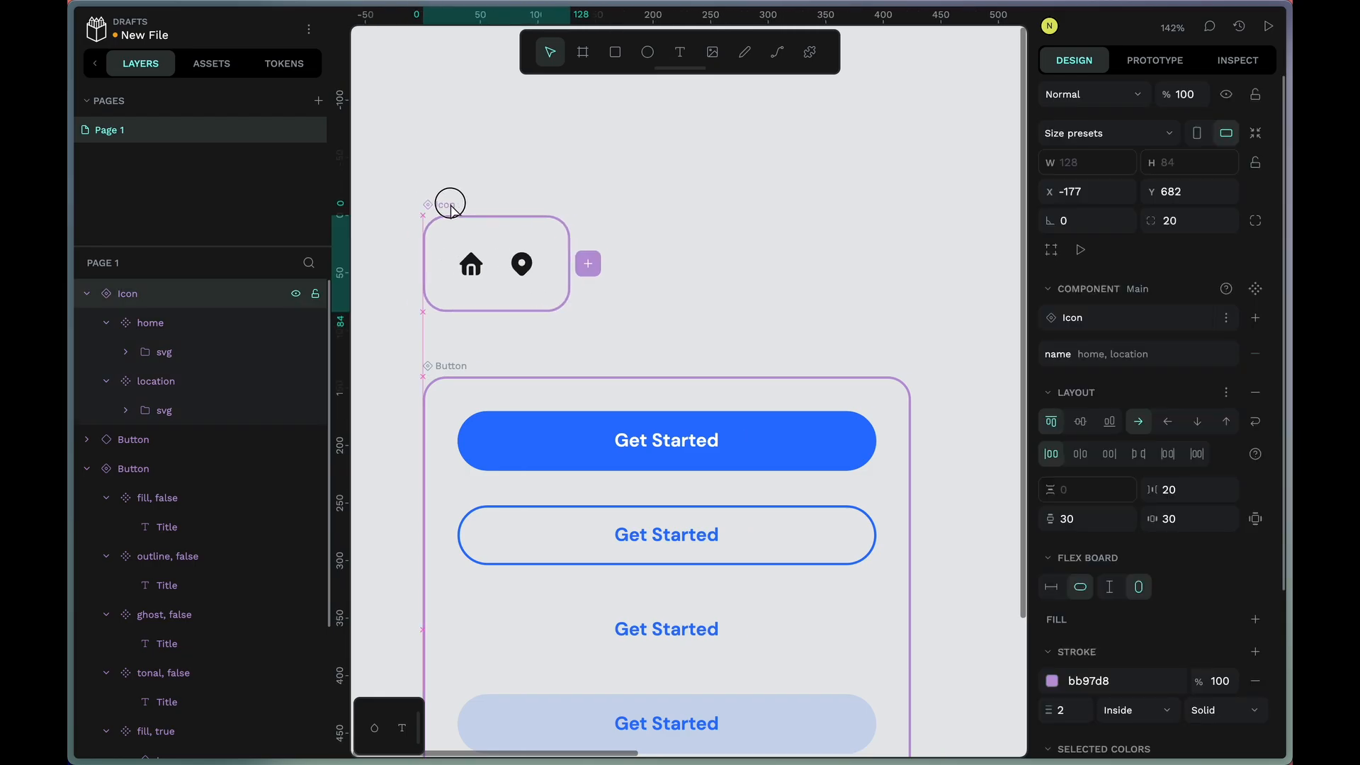
{"action": "left_click", "coordinate": [589, 266]}
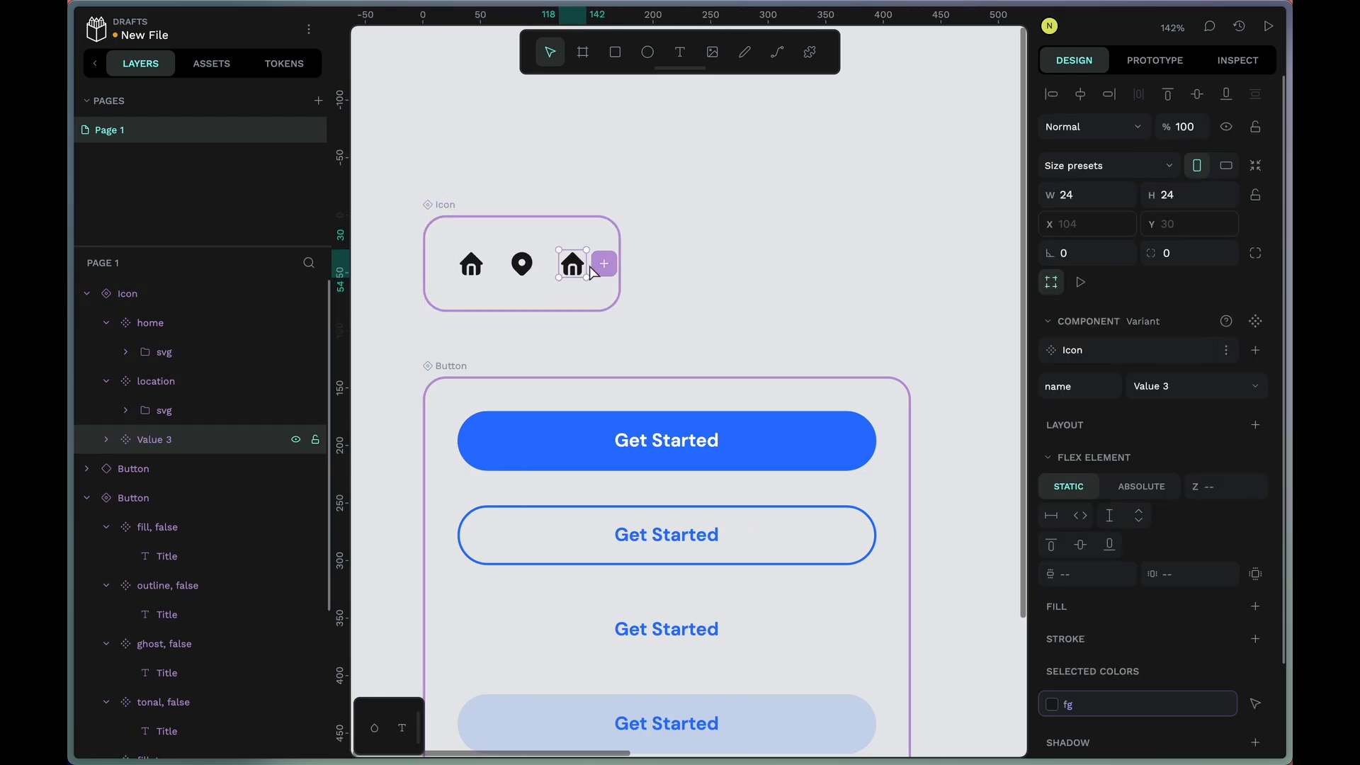
- Copy the filled star SVG from the icon library website and paste it in place of the house in the new variant
{"action": "left_click", "coordinate": [156, 240]}
{"action": "left_click", "coordinate": [914, 256]}
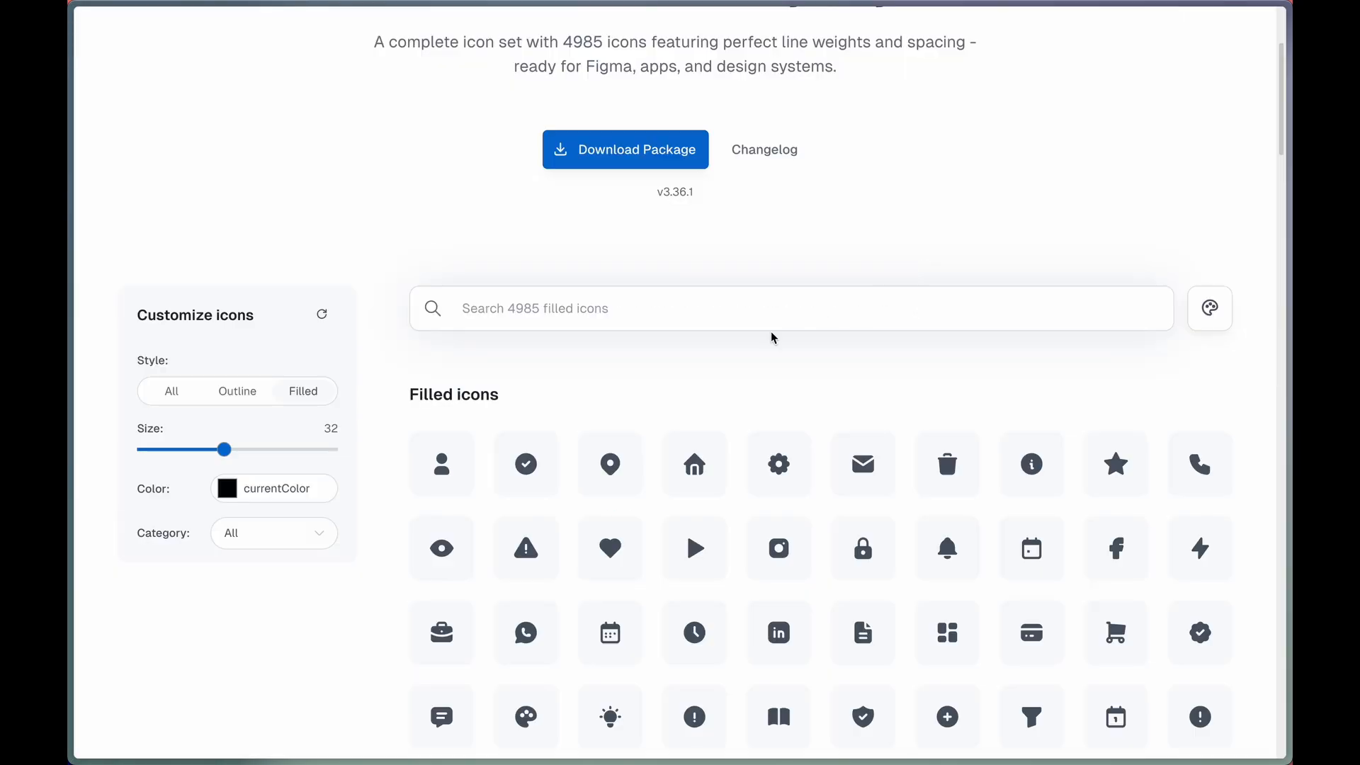
{"action": "left_click", "coordinate": [723, 316]}
{"action": "left_click", "coordinate": [1093, 455]}
{"action": "left_click", "coordinate": [870, 444]}
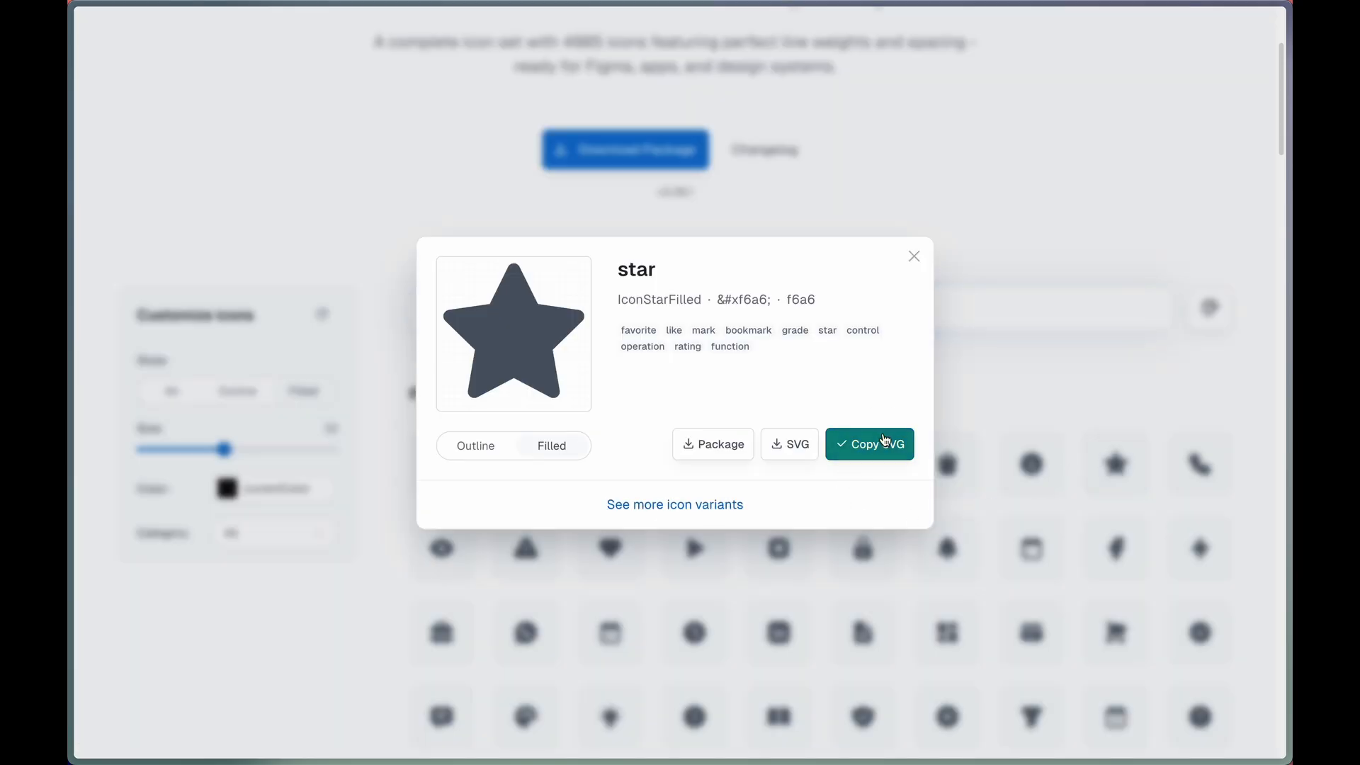
{"action": "key", "text": "ctrl+Tab"}
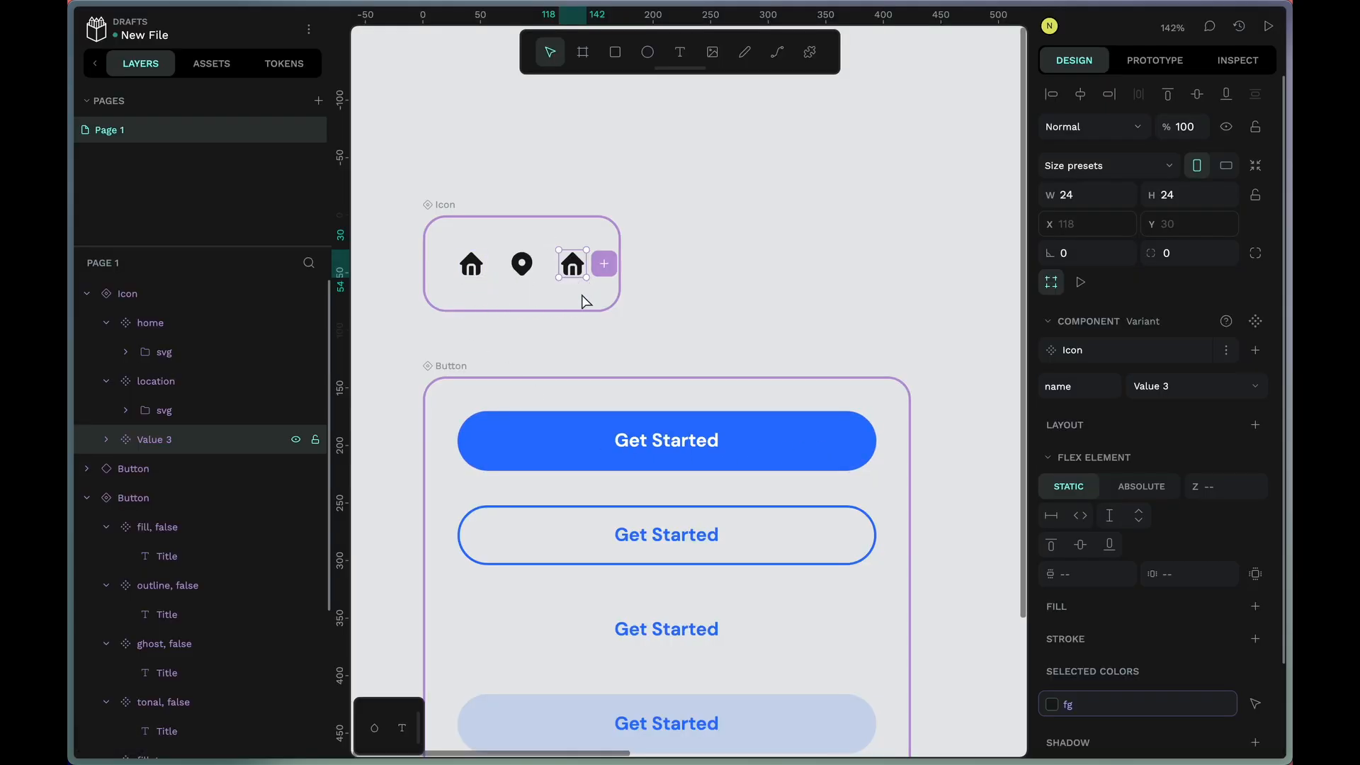
{"action": "key", "text": "super+v"}
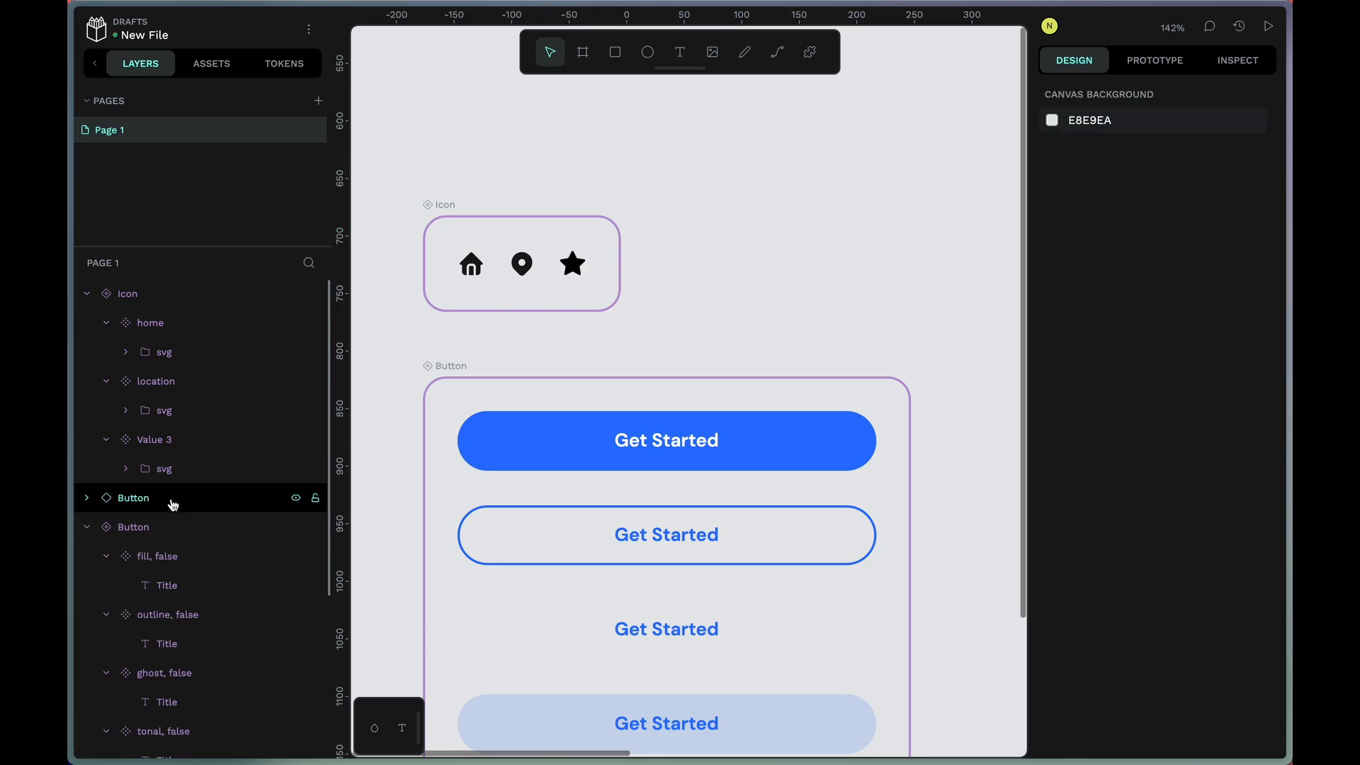
- Set the name property of the Icon component's third variant to star
{"action": "left_click", "coordinate": [146, 439]}
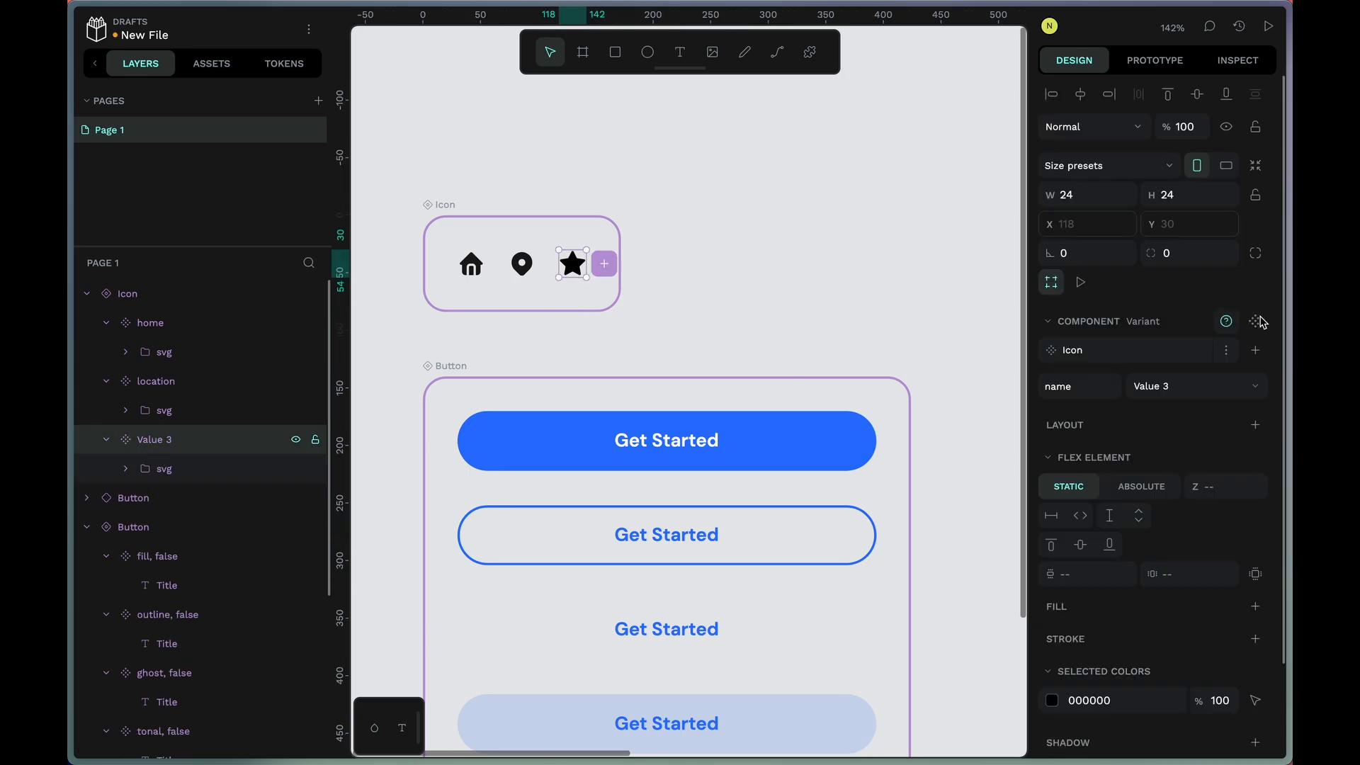
{"action": "left_click", "coordinate": [1181, 388]}
{"action": "key", "text": "super+a"}
{"action": "type", "text": "star"}
{"action": "key", "text": "Return"}
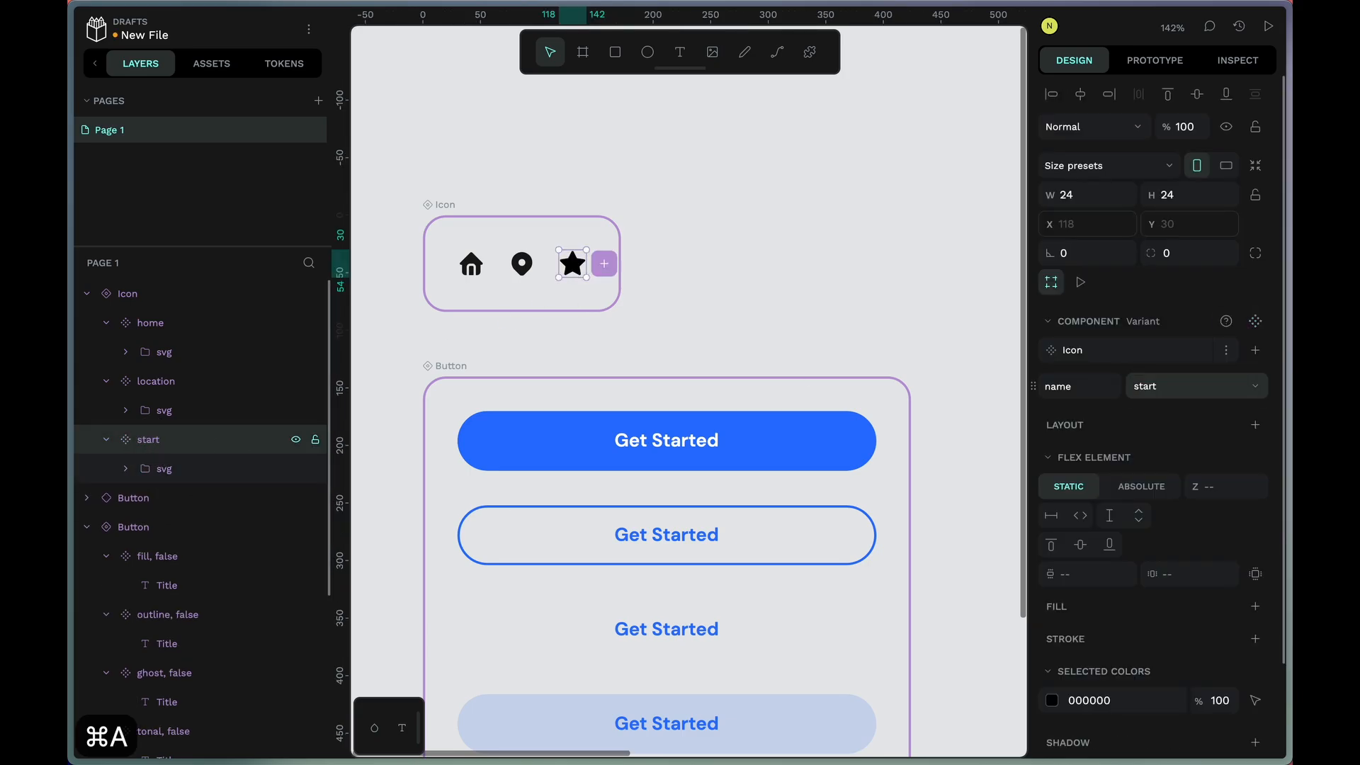
- Apply the fg color token to the star variant of the Icon component
{"action": "scroll", "coordinate": [1076, 670], "scroll_direction": "down", "scroll_amount": 1}
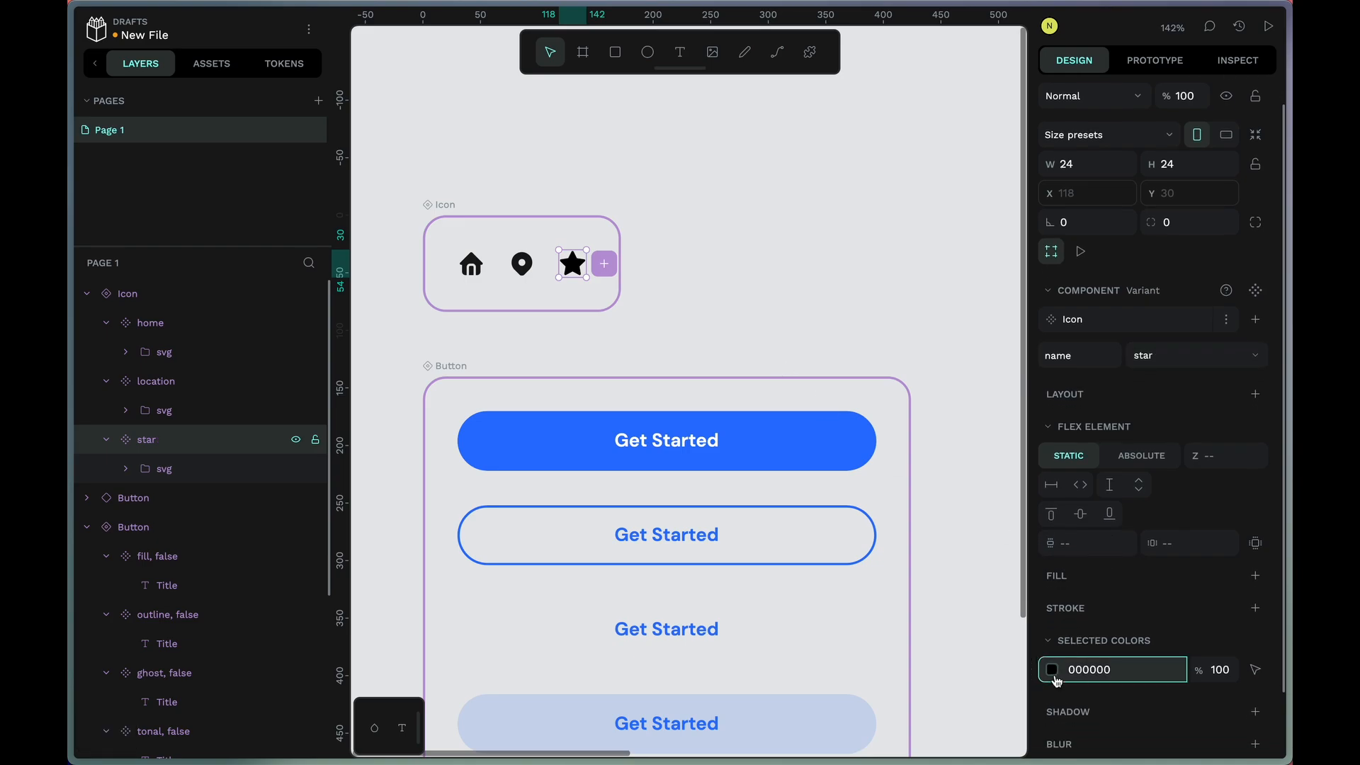
{"action": "left_click", "coordinate": [1053, 671]}
{"action": "left_click", "coordinate": [997, 395]}
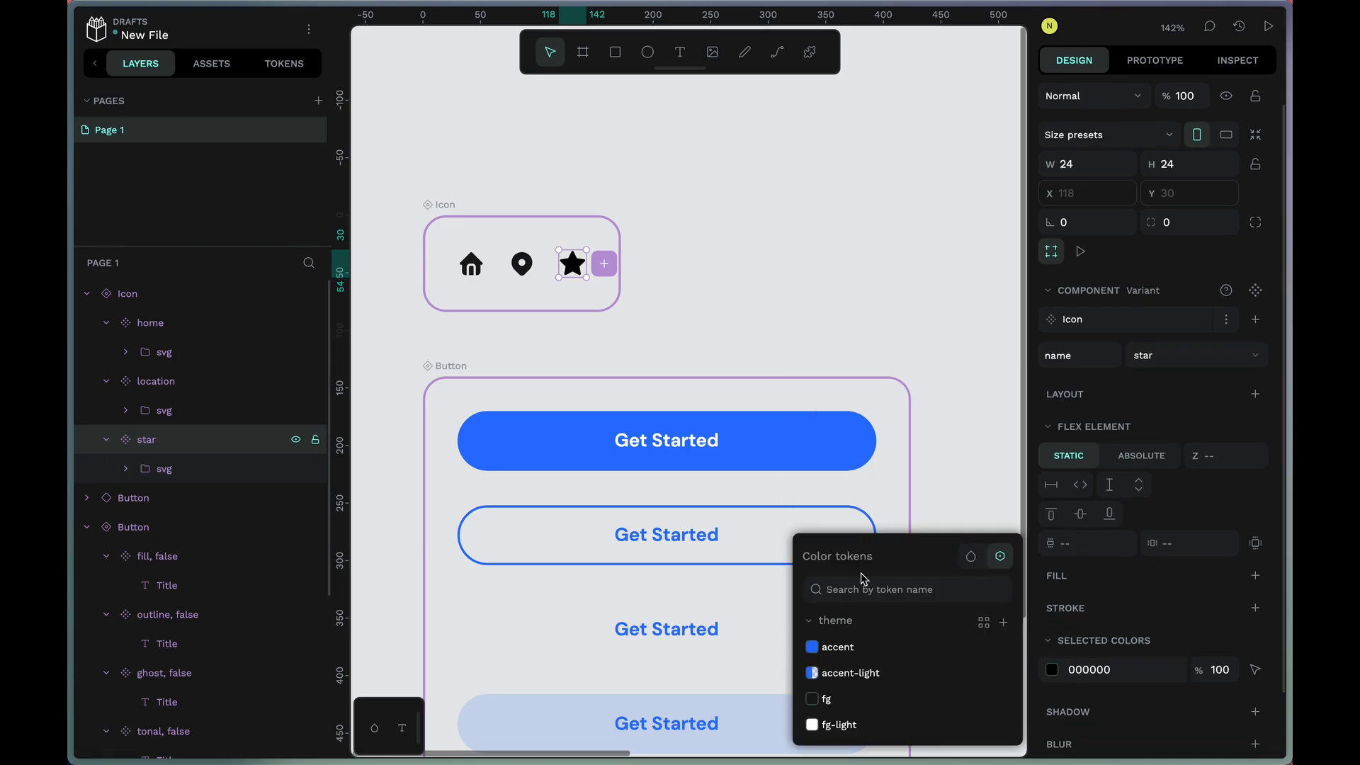
{"action": "left_click", "coordinate": [819, 700]}
{"action": "left_click", "coordinate": [767, 267]}
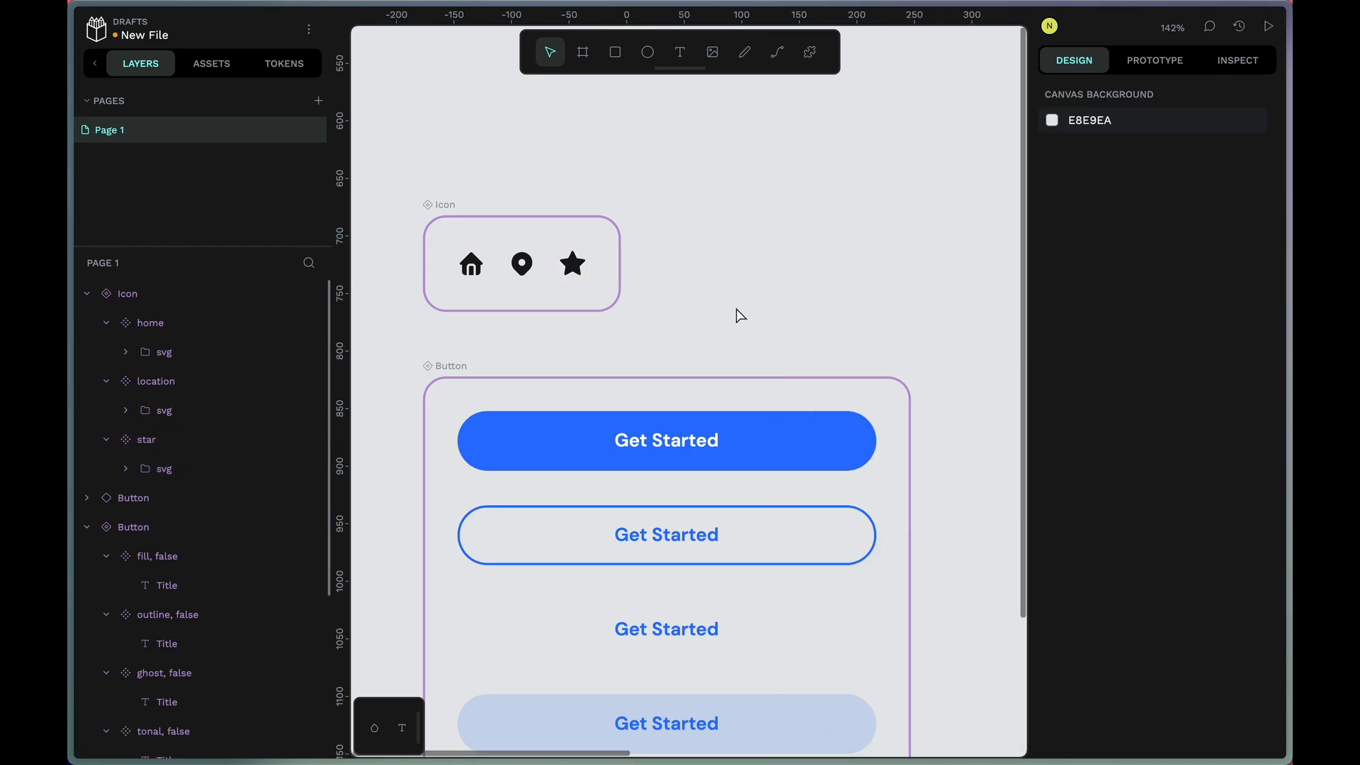
- Add a fourth Icon variant with the filled info icon, apply the fg color token and name it info
{"action": "left_click", "coordinate": [569, 272]}
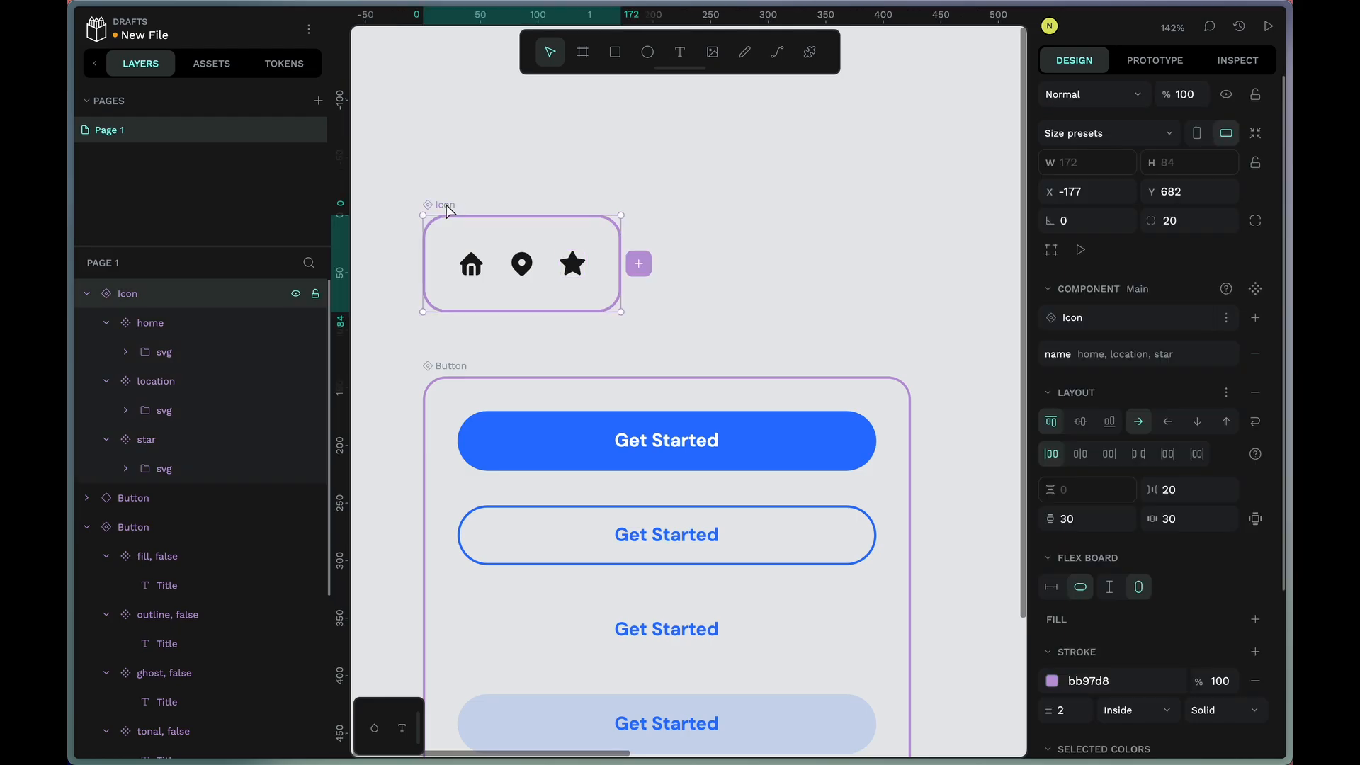
{"action": "left_click", "coordinate": [637, 265]}
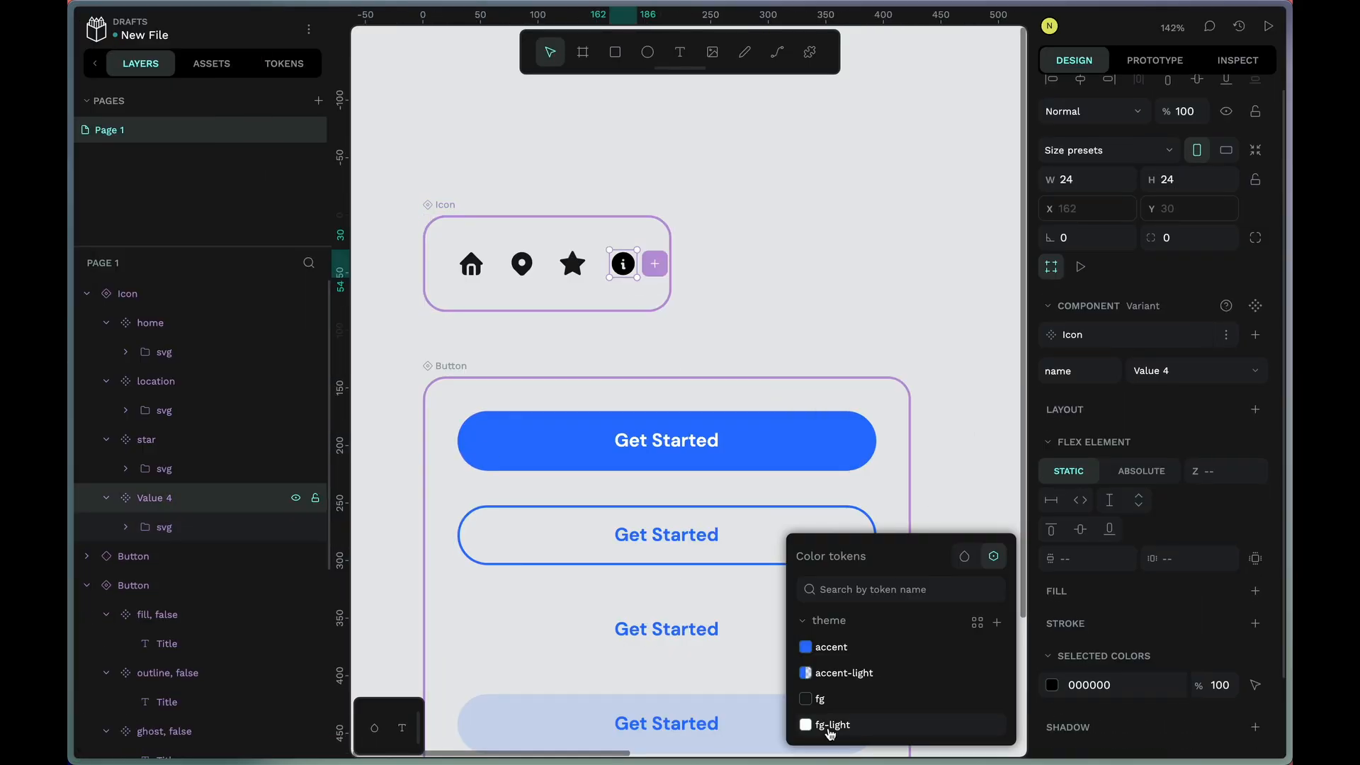
{"action": "left_click", "coordinate": [822, 699]}
{"action": "left_click", "coordinate": [1195, 370]}
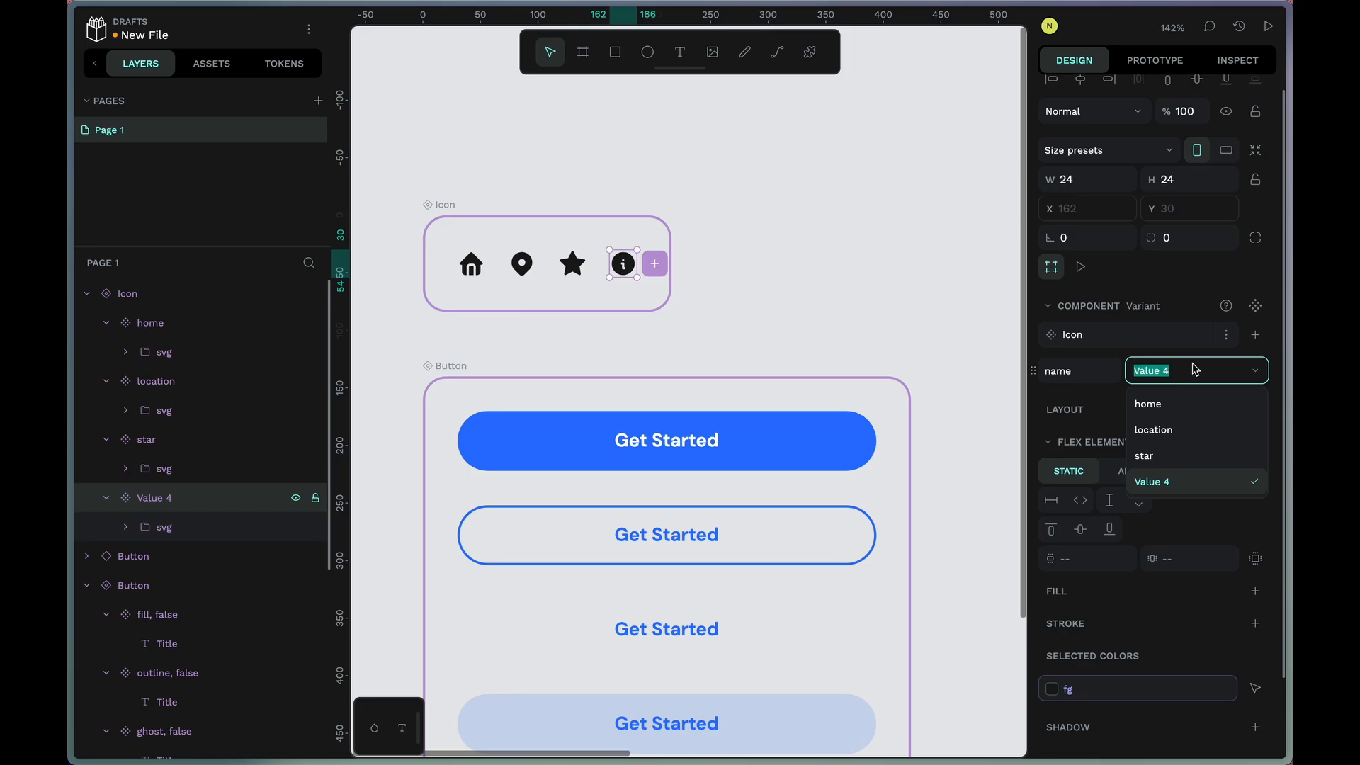
{"action": "type", "text": "info"}
{"action": "key", "text": "Return"}
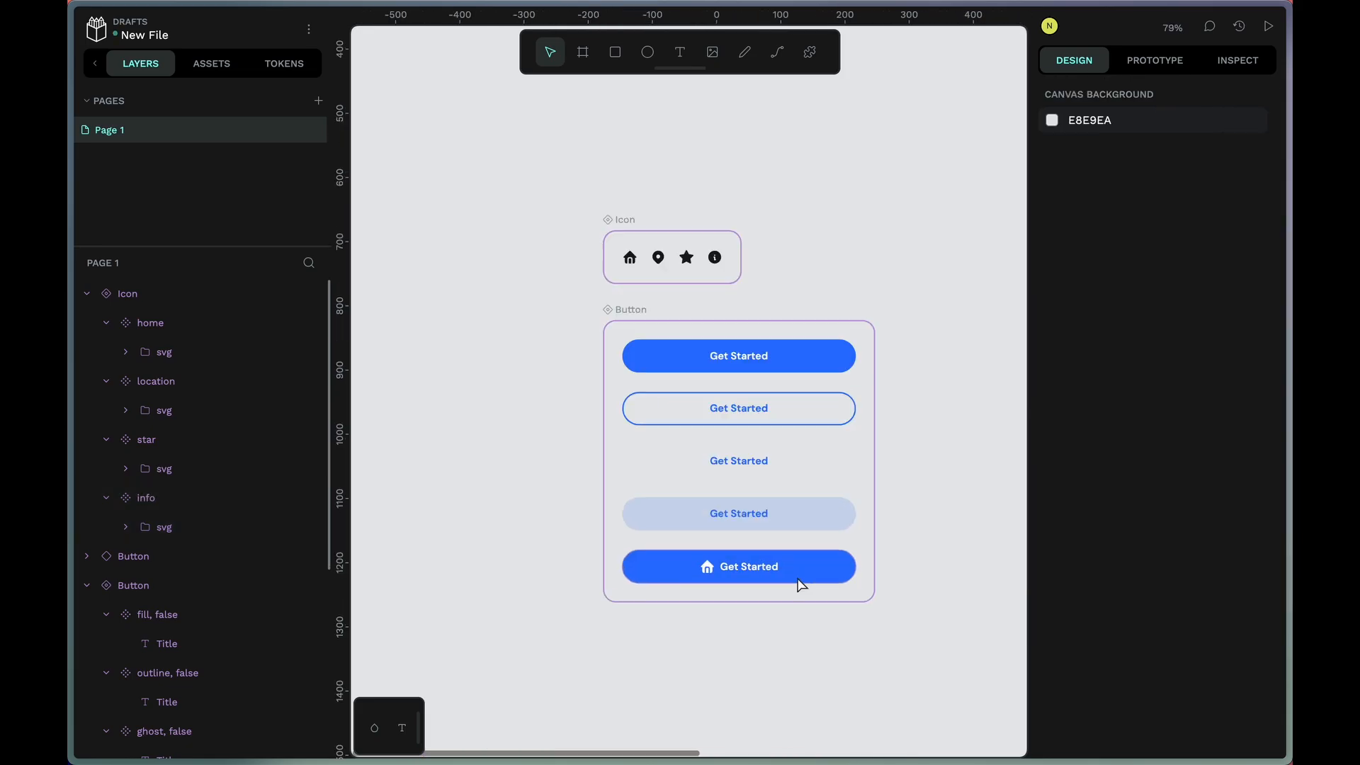
- In the standalone Button copy, set the icon's name property to location and change the title to "Get Location"
{"action": "scroll", "coordinate": [799, 587], "scroll_direction": "up", "scroll_amount": 3}
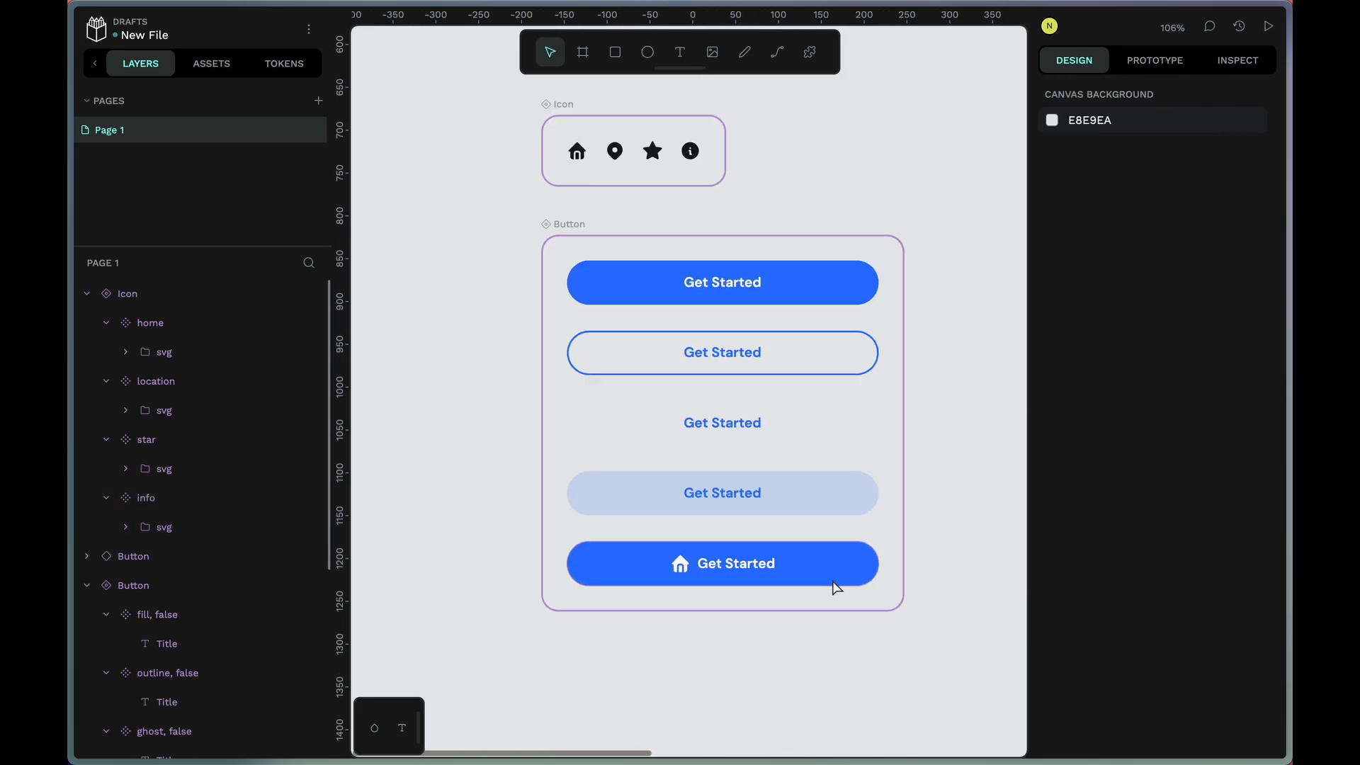
{"action": "scroll", "coordinate": [837, 588], "scroll_direction": "down", "scroll_amount": 5}
{"action": "scroll", "coordinate": [893, 547], "scroll_direction": "up", "scroll_amount": 5}
{"action": "left_click", "coordinate": [818, 569]}
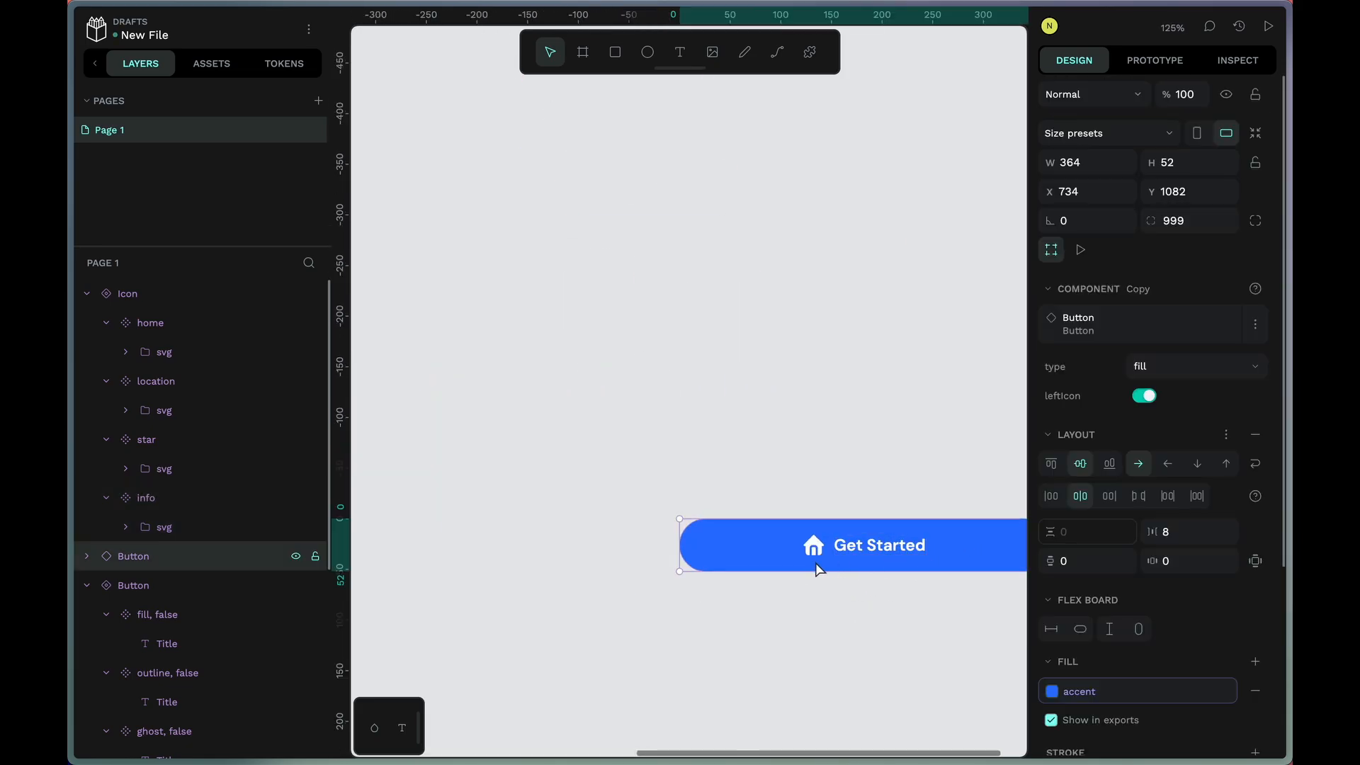
{"action": "double_click", "coordinate": [814, 545]}
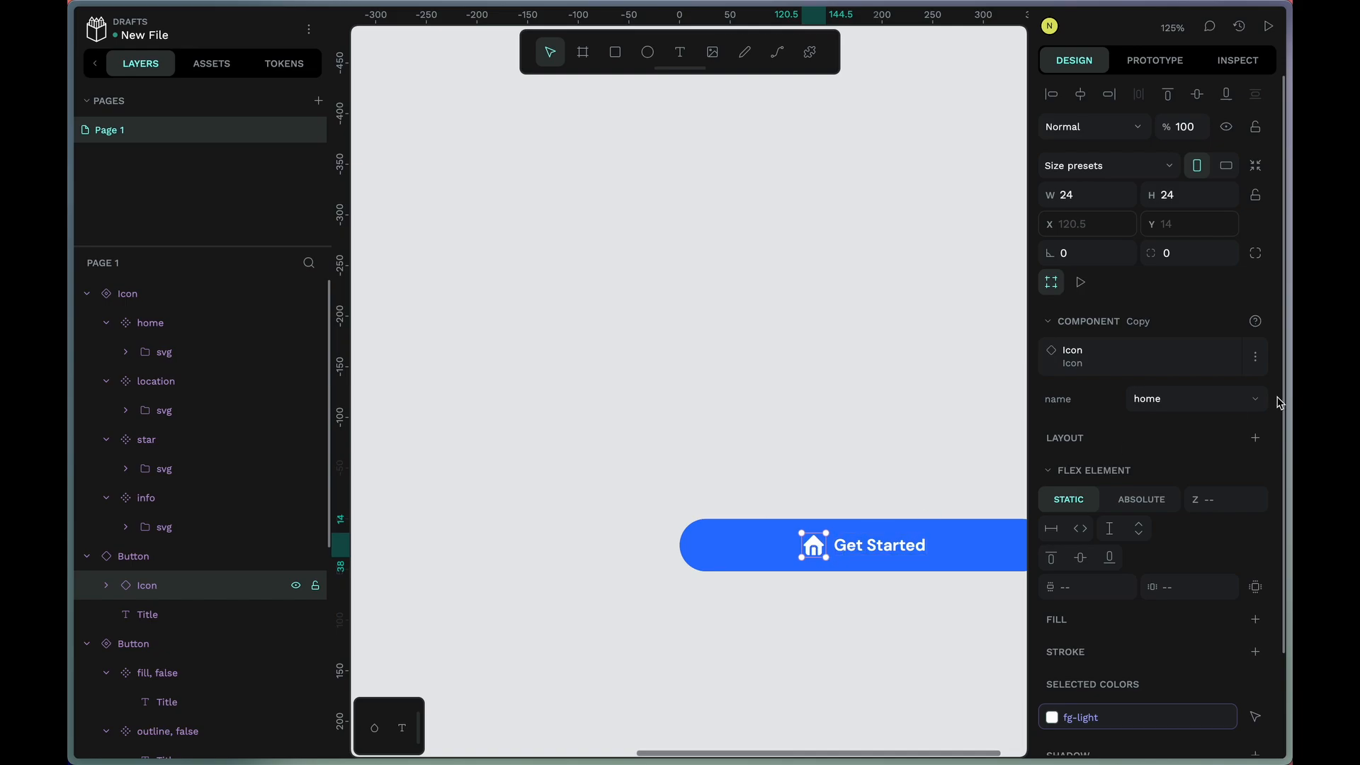
{"action": "left_click", "coordinate": [1176, 403]}
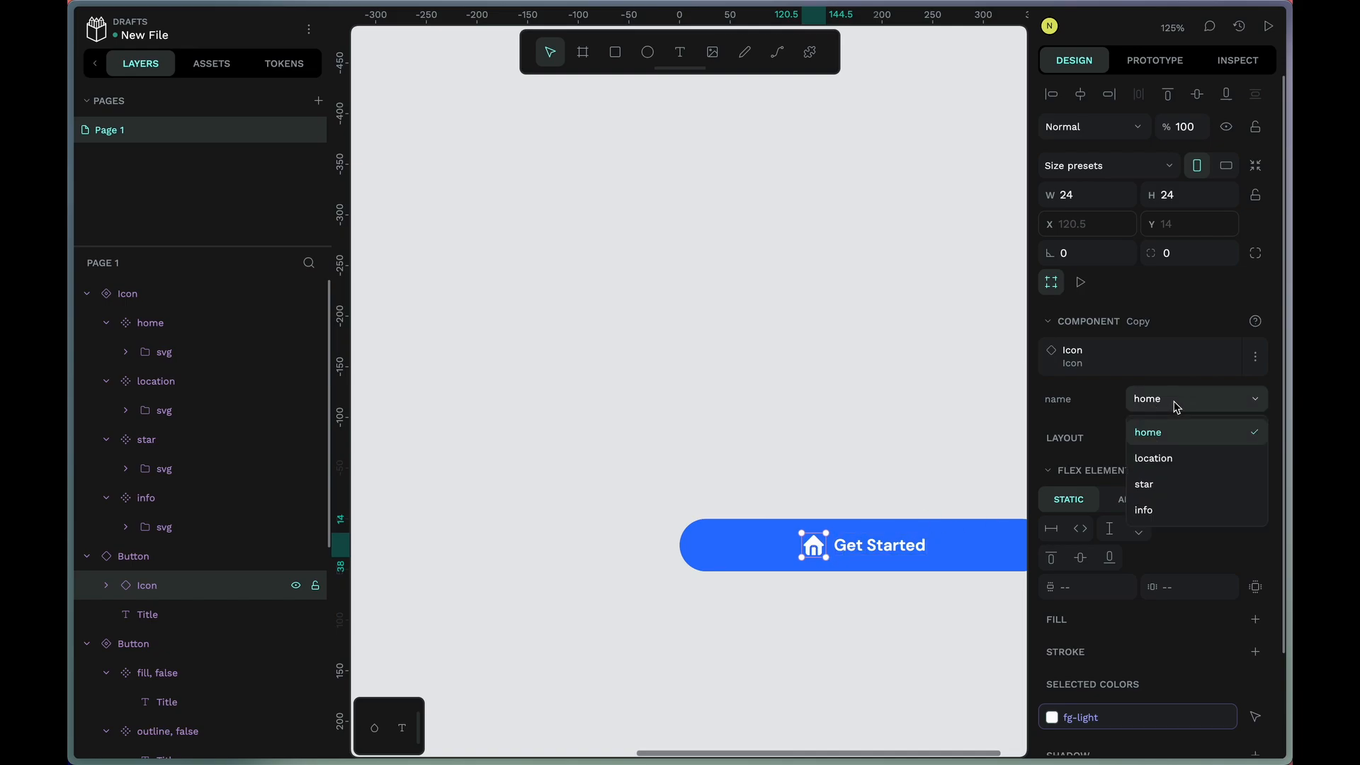
{"action": "left_click", "coordinate": [1163, 462]}
{"action": "scroll", "coordinate": [959, 610], "scroll_direction": "right", "scroll_amount": 3}
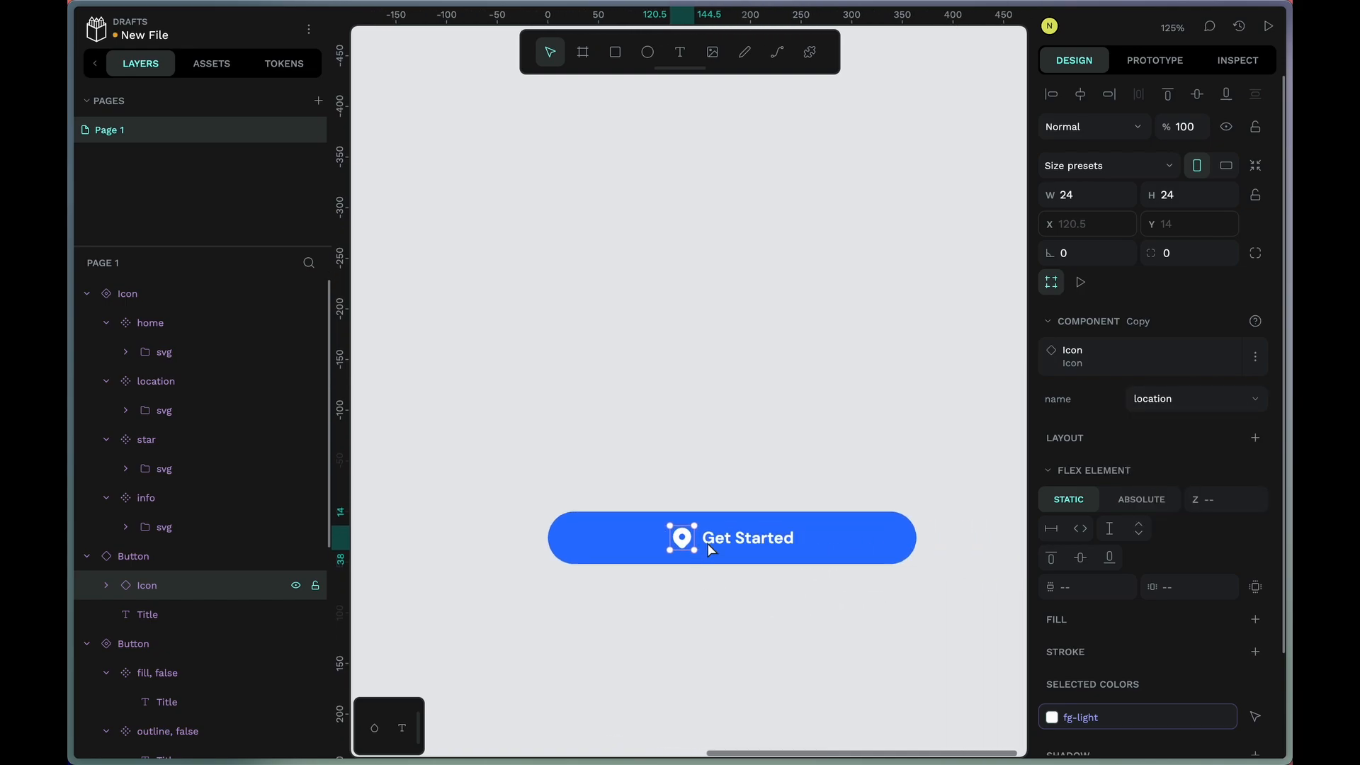
{"action": "left_click", "coordinate": [753, 541]}
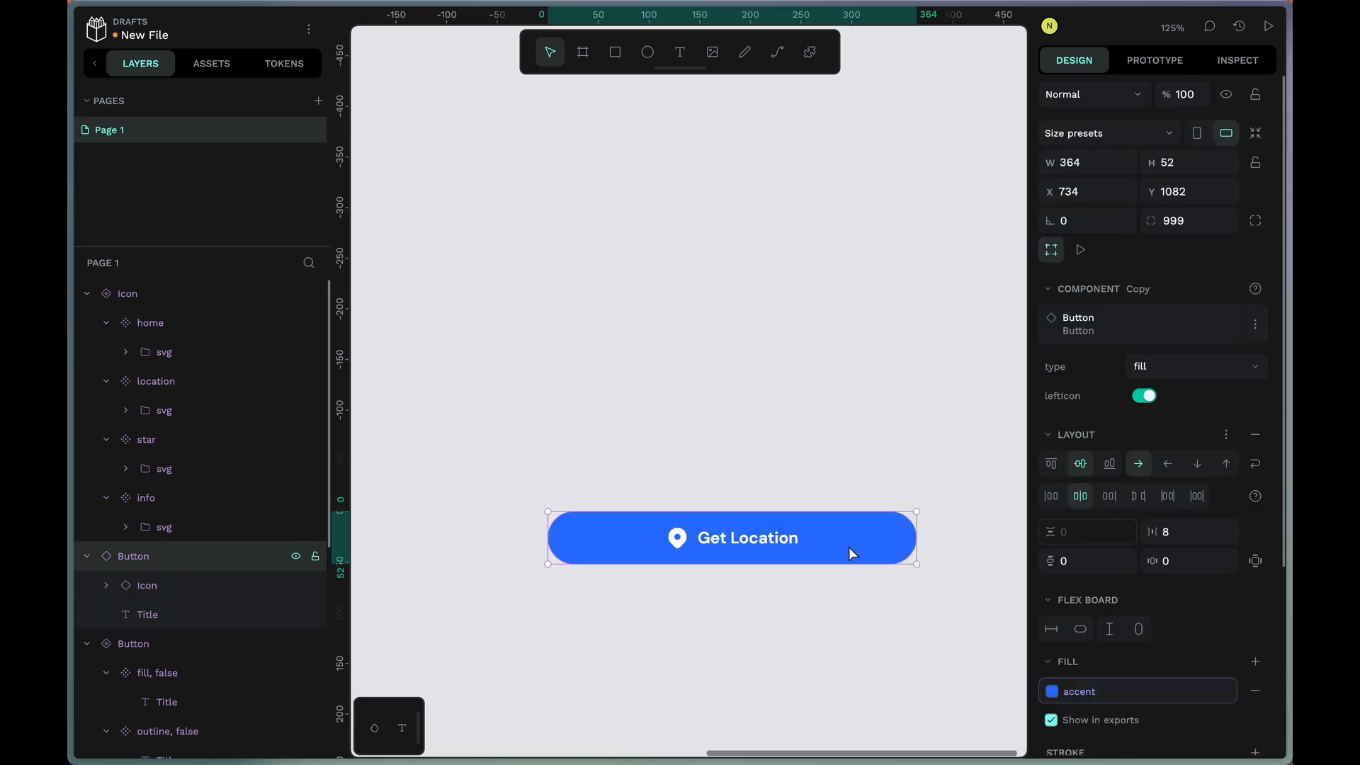
- Duplicate the Get Location button and place the copy directly below it, at about Y 1149
{"action": "key", "text": "super+d"}
{"action": "left_click_drag", "start_coordinate": [847, 547], "coordinate": [844, 614]}
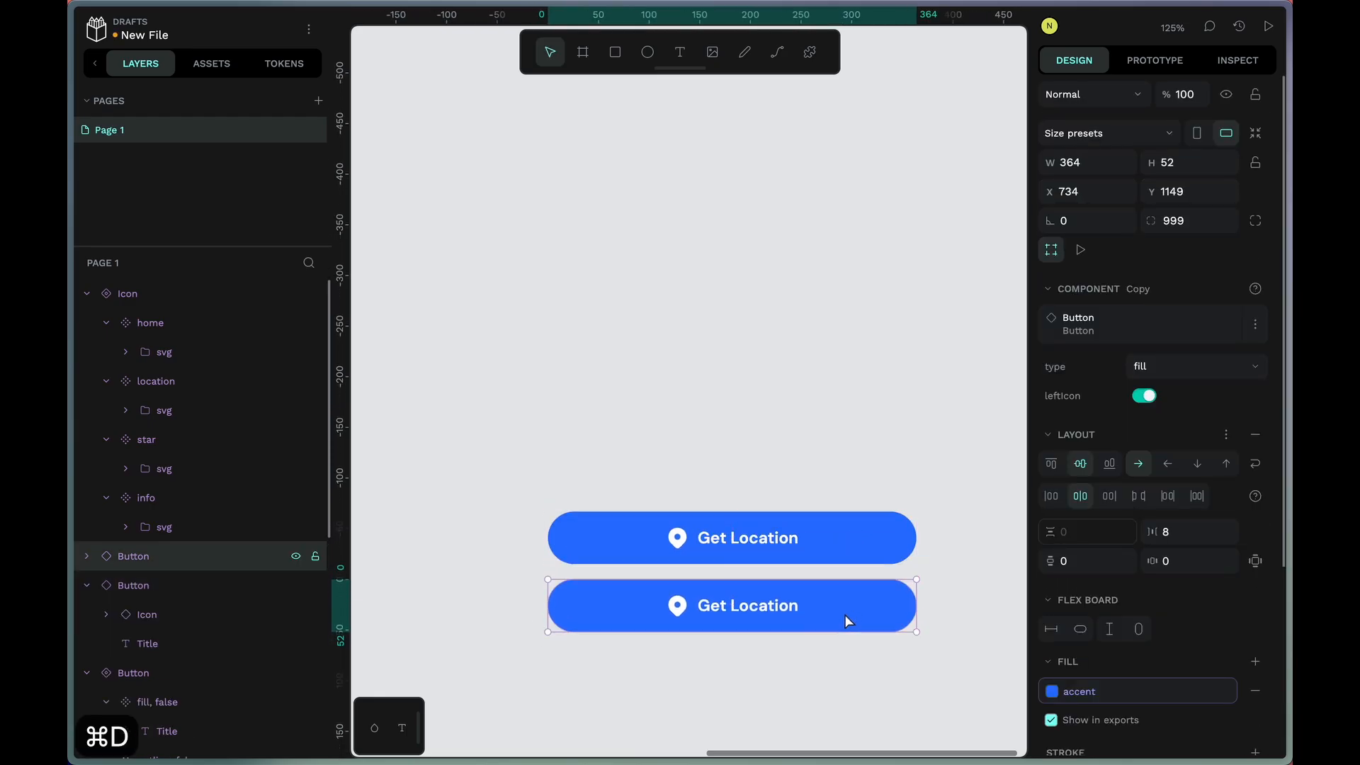
- Change the lower button copy's title to "What is this?" and set its icon's name property to info
{"action": "double_click", "coordinate": [755, 613]}
{"action": "type", "text": "Proceed"}
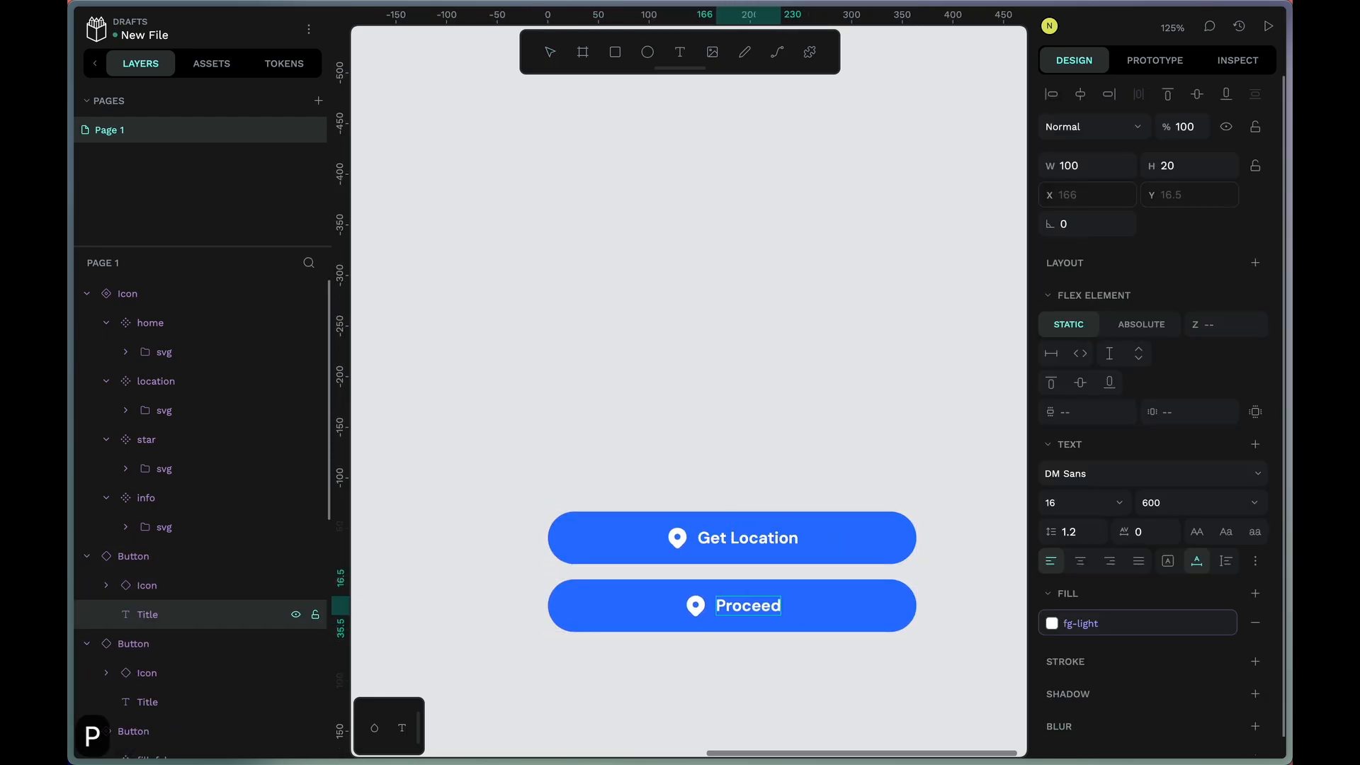
{"action": "key", "text": "Escape"}
{"action": "left_click", "coordinate": [695, 606]}
{"action": "left_click", "coordinate": [1189, 398]}
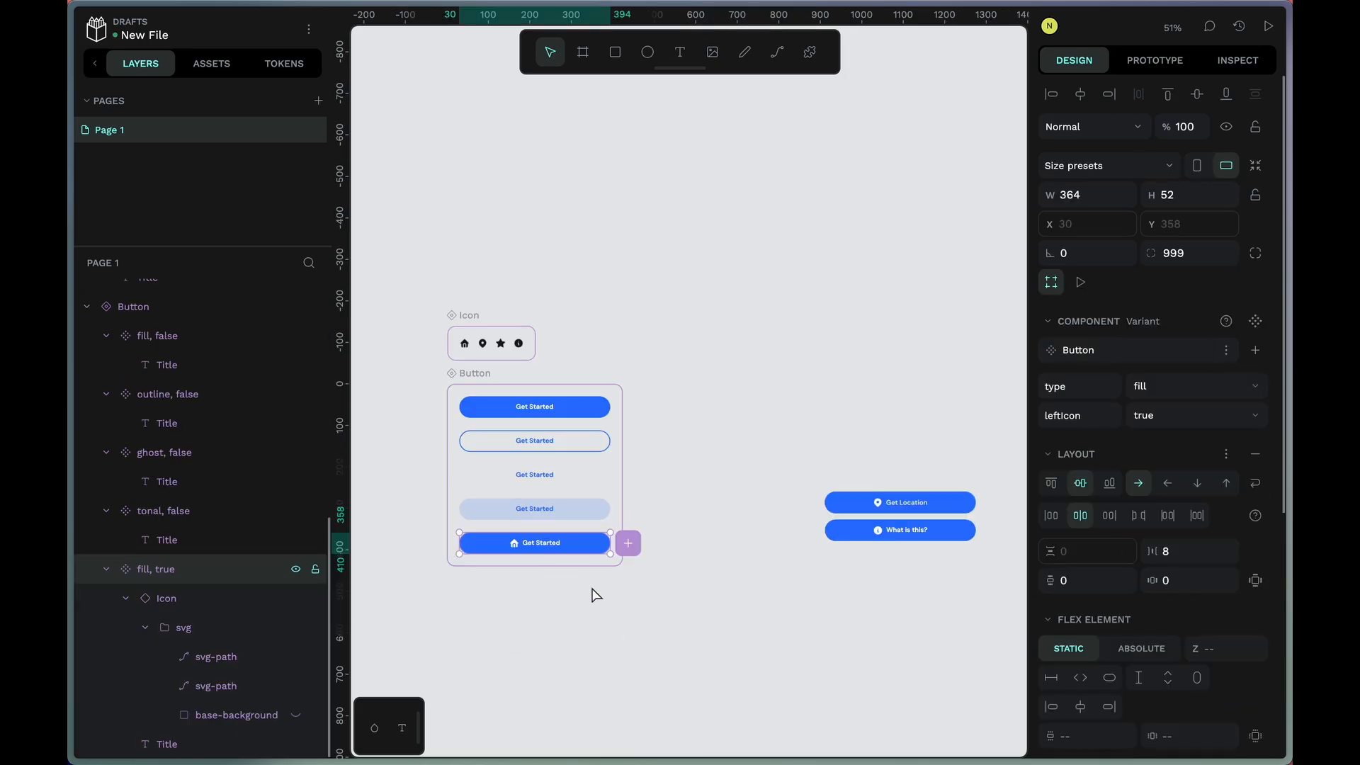
- Add a new Button variant based on the outline one and set its leftIcon property to true
{"action": "scroll", "coordinate": [541, 620], "scroll_direction": "up", "scroll_amount": 3}
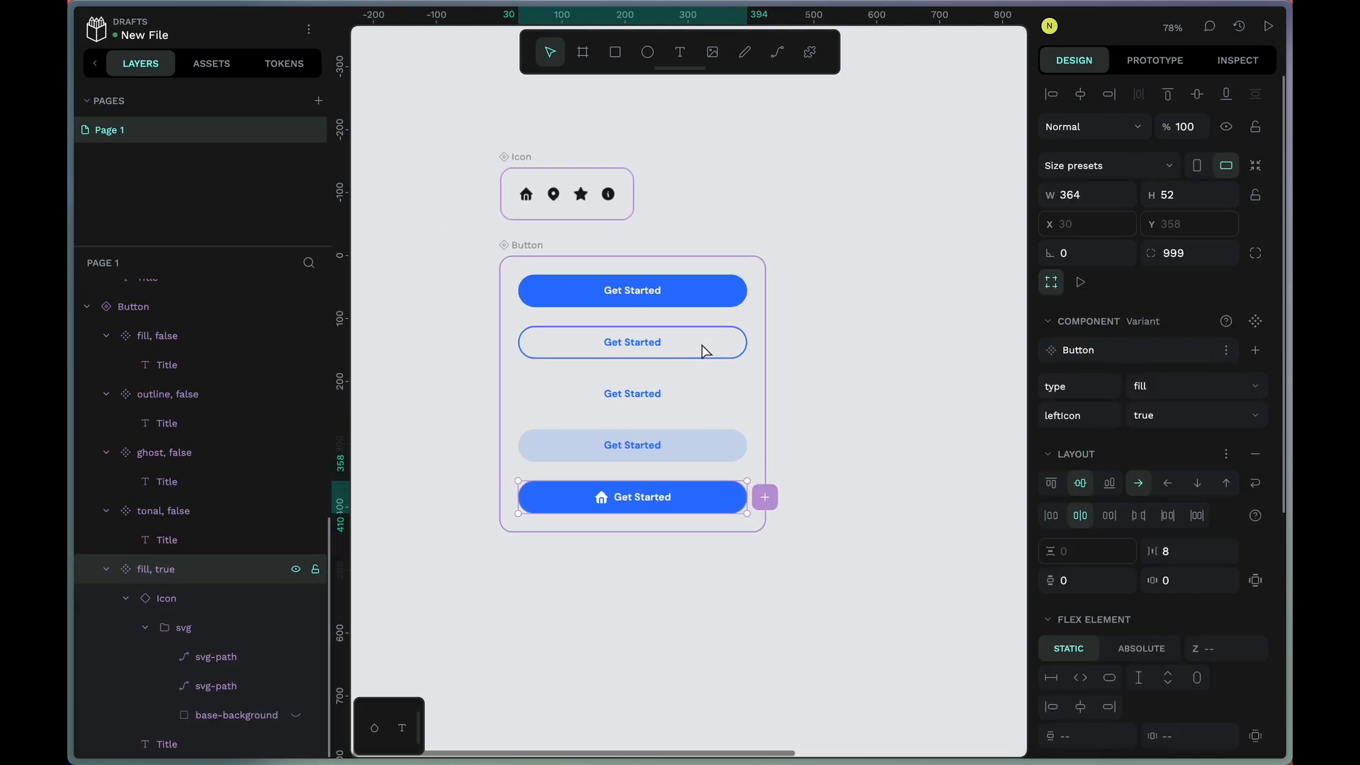
{"action": "left_click", "coordinate": [657, 342]}
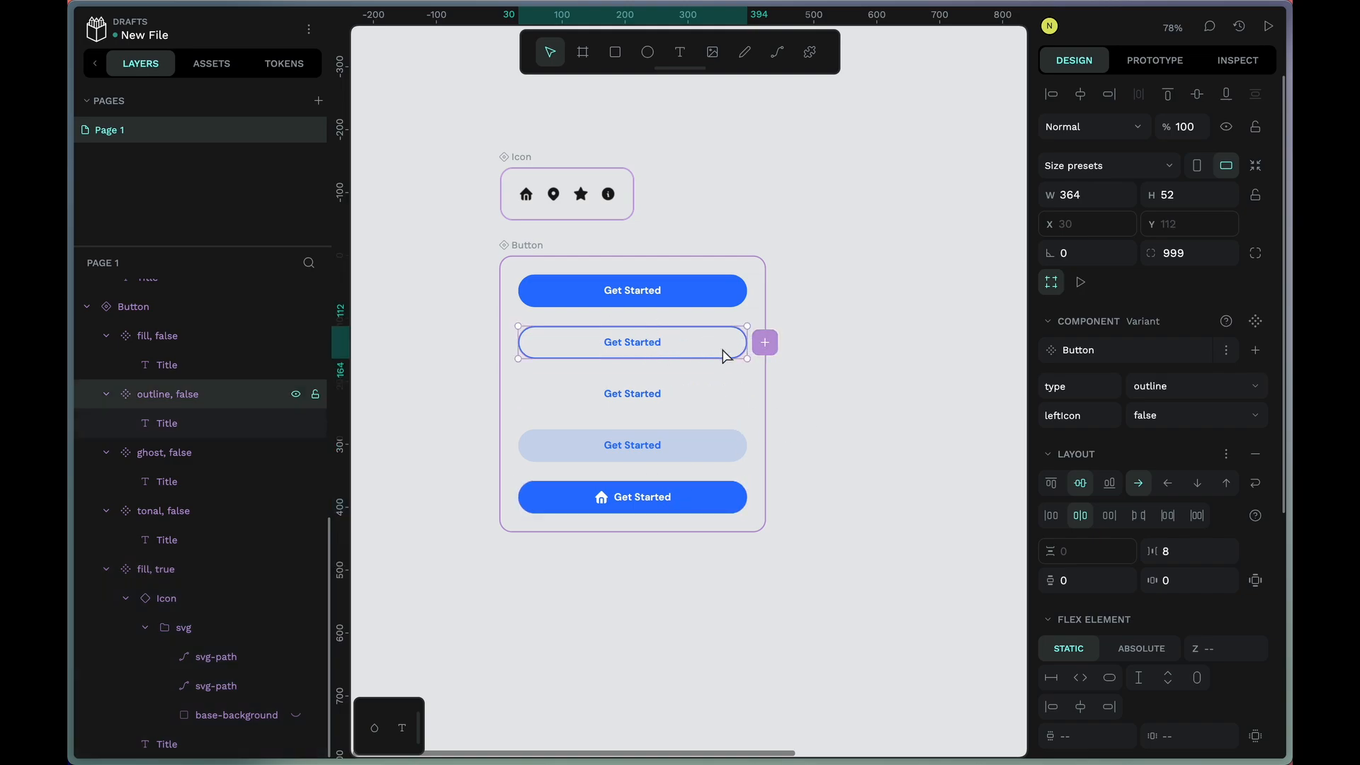
{"action": "left_click", "coordinate": [765, 344]}
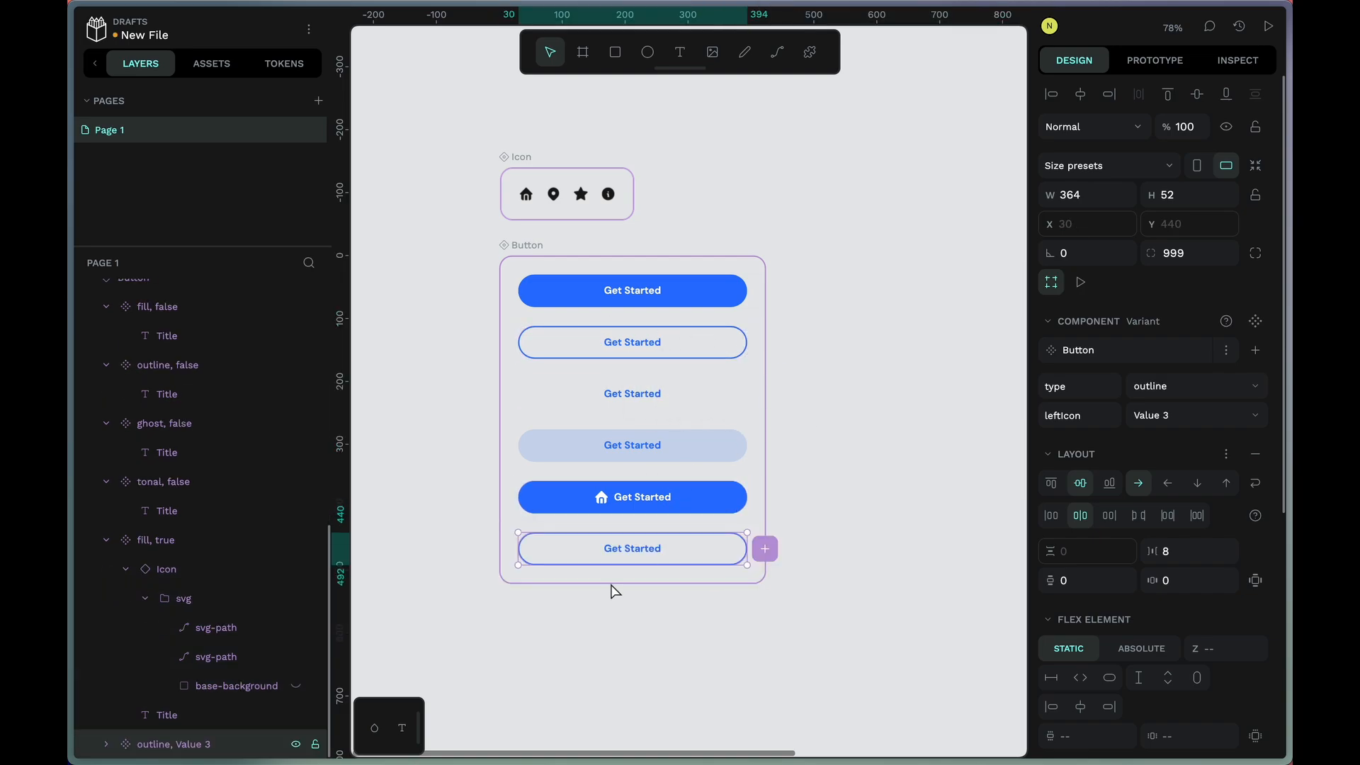
{"action": "left_click", "coordinate": [1169, 415]}
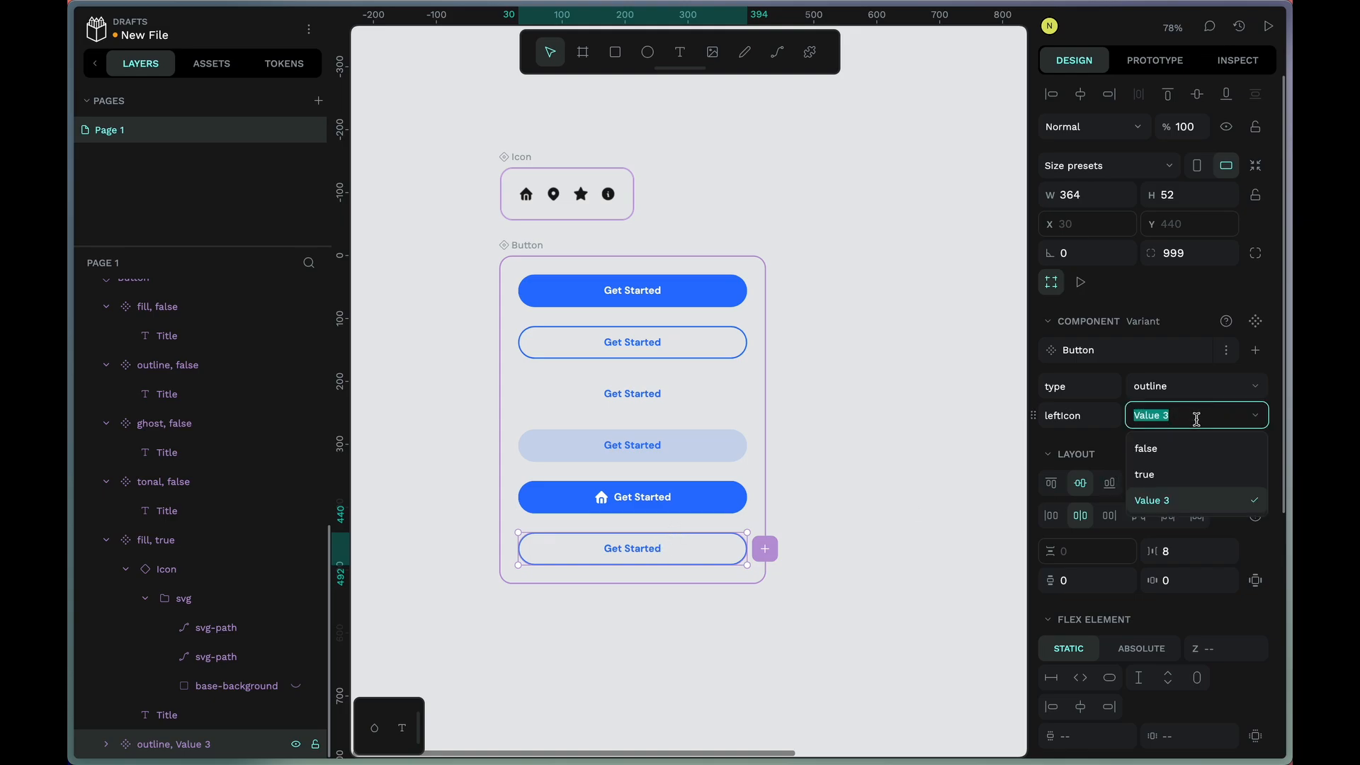
{"action": "left_click", "coordinate": [1166, 474]}
- Insert the home Icon component before the new outline variant's title and apply the accent color token to it
{"action": "left_click", "coordinate": [211, 63]}
{"action": "left_click_drag", "start_coordinate": [240, 256], "coordinate": [602, 547]}
{"action": "left_click", "coordinate": [1052, 740]}
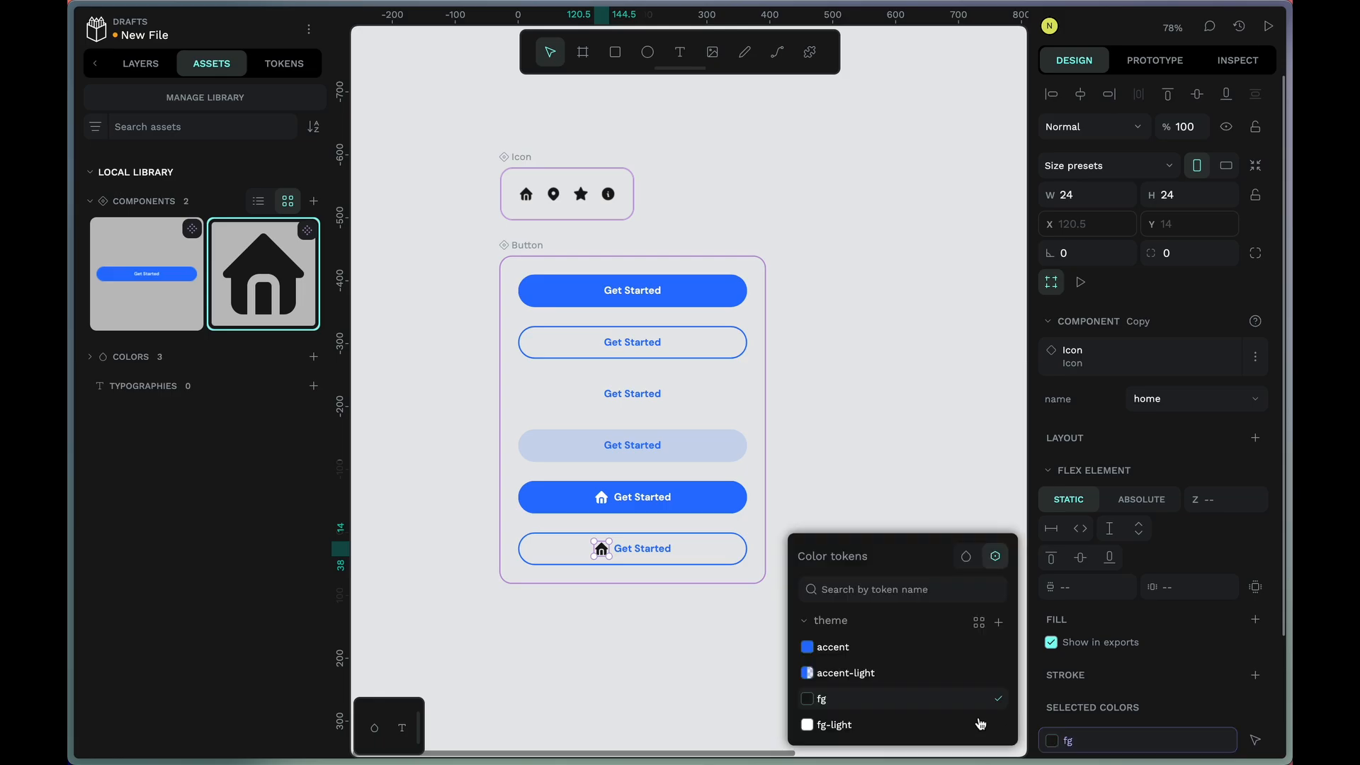
{"action": "left_click", "coordinate": [826, 659]}
{"action": "left_click", "coordinate": [615, 667]}
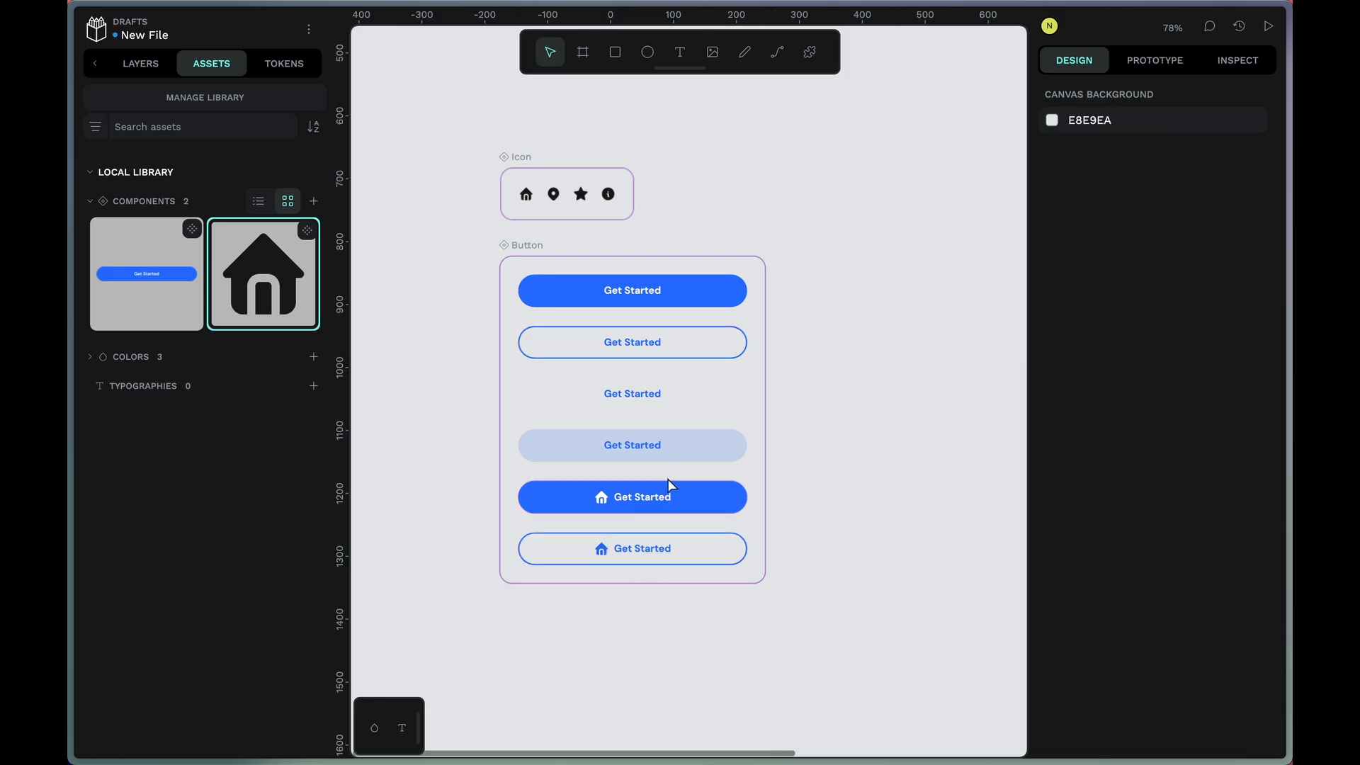
- Add another ghost variant to Button, insert the home icon before its title and apply the accent token to the icon
{"action": "left_click", "coordinate": [698, 397]}
{"action": "left_click", "coordinate": [765, 393]}
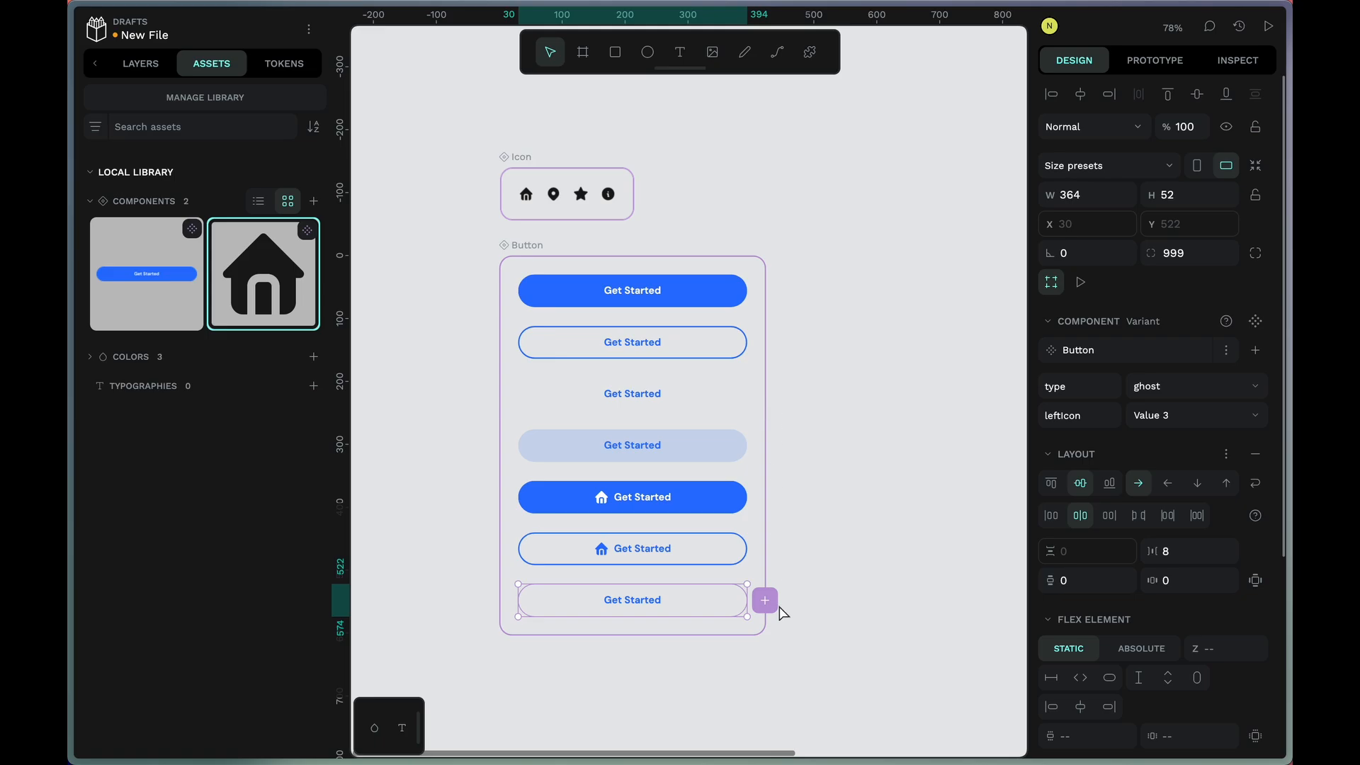
{"action": "left_click_drag", "start_coordinate": [248, 278], "coordinate": [577, 600]}
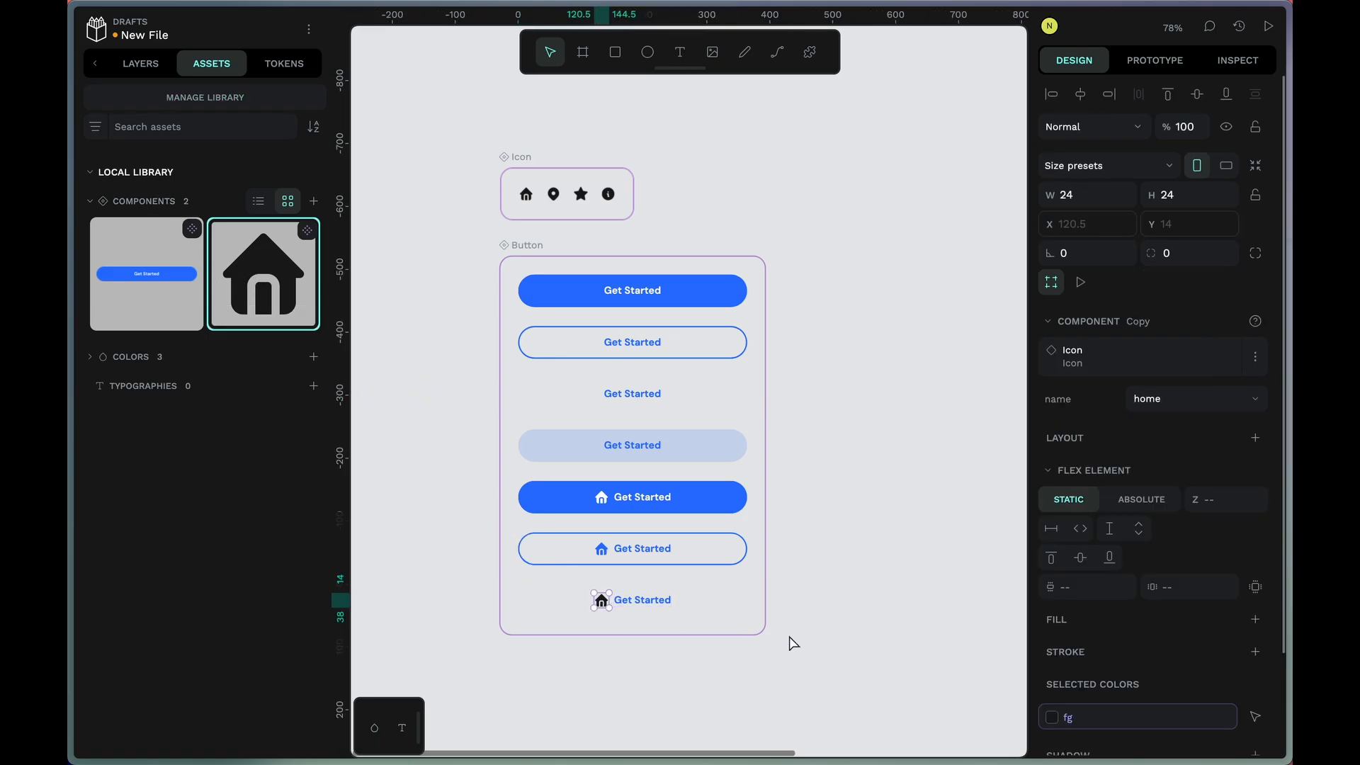
{"action": "left_click", "coordinate": [1062, 718]}
{"action": "left_click", "coordinate": [856, 648]}
- Add another tonal variant to Button, insert the home icon before its title and apply the accent token to the icon
{"action": "left_click", "coordinate": [722, 435]}
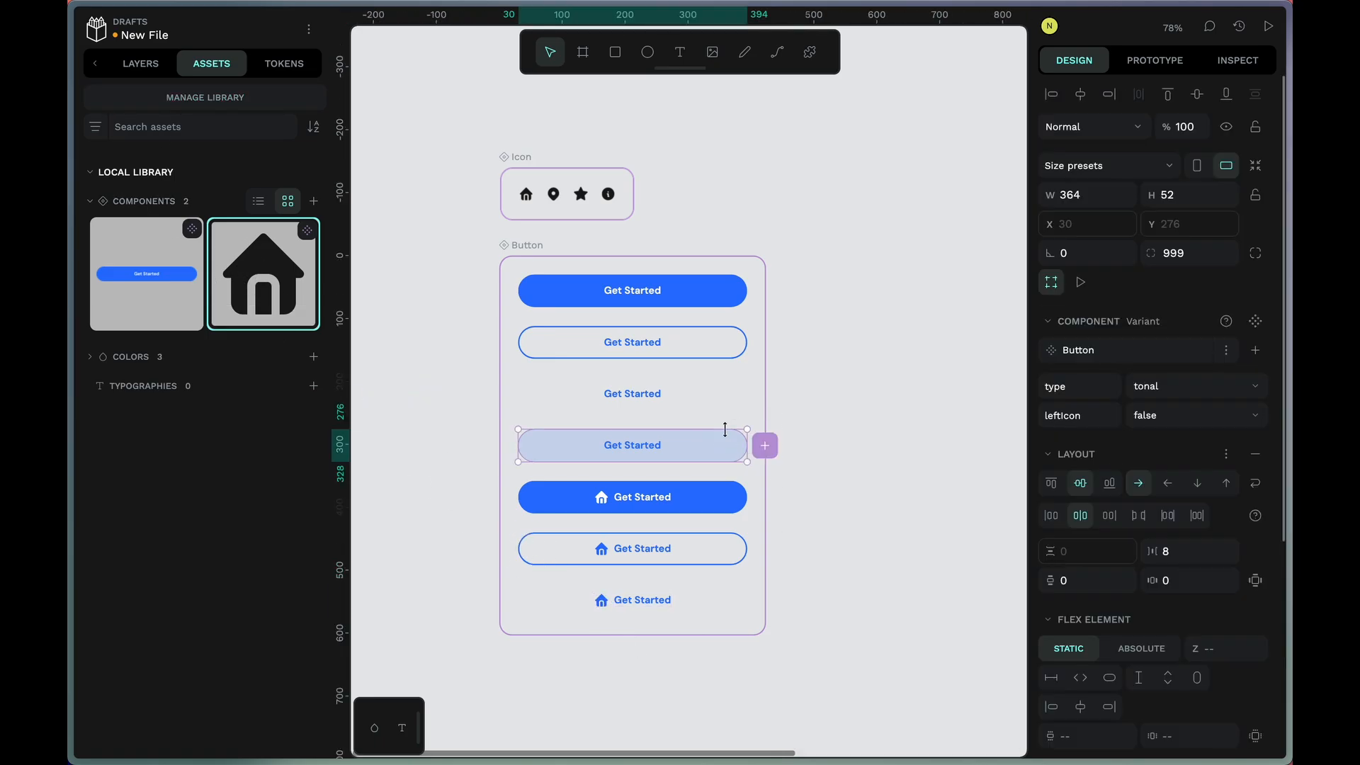
{"action": "left_click", "coordinate": [765, 445]}
{"action": "scroll", "coordinate": [1046, 684], "scroll_direction": "down", "scroll_amount": 5}
{"action": "left_click_drag", "start_coordinate": [263, 275], "coordinate": [602, 651]}
{"action": "left_click", "coordinate": [1062, 717]}
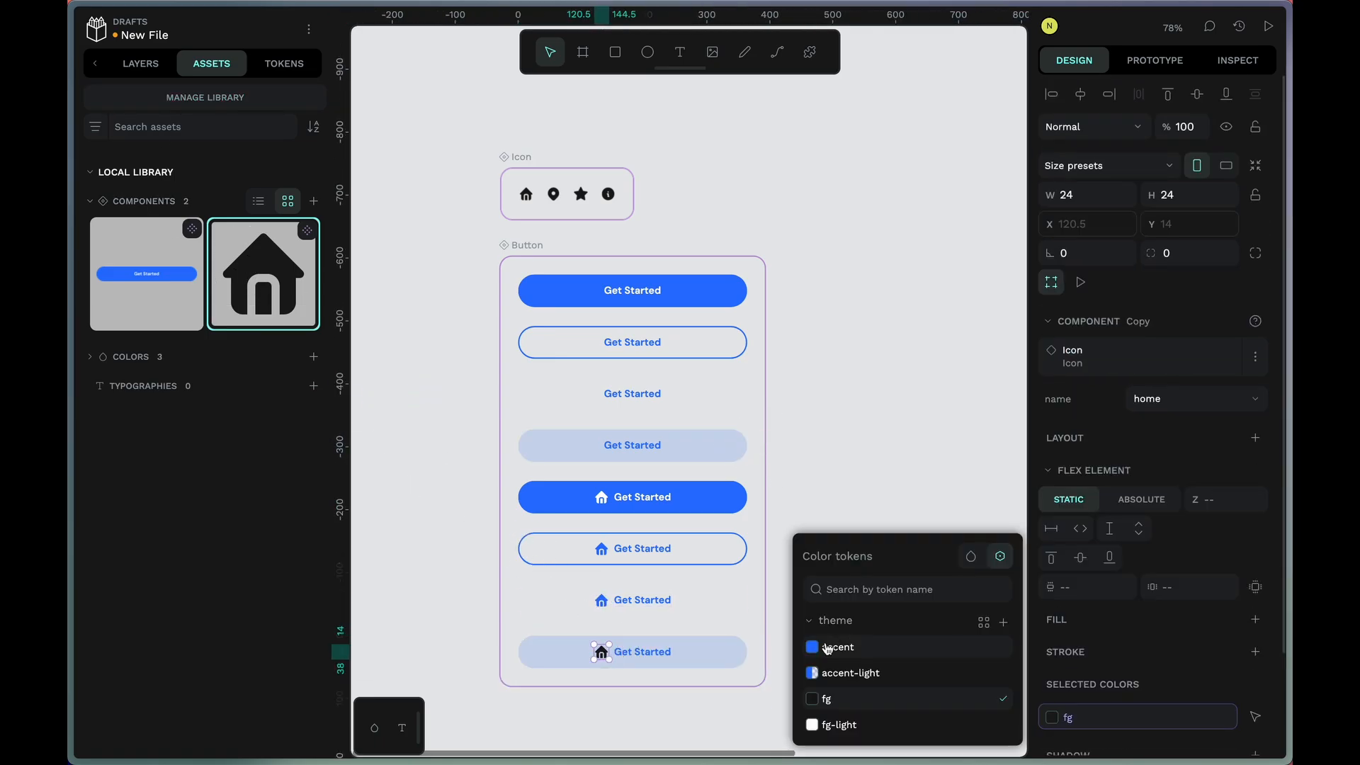
{"action": "left_click", "coordinate": [827, 648]}
{"action": "key", "text": "Escape"}
- Add a new Button variant based on the fill variant with the home icon and set its leftIcon property to false
{"action": "scroll", "coordinate": [722, 595], "scroll_direction": "down", "scroll_amount": 2}
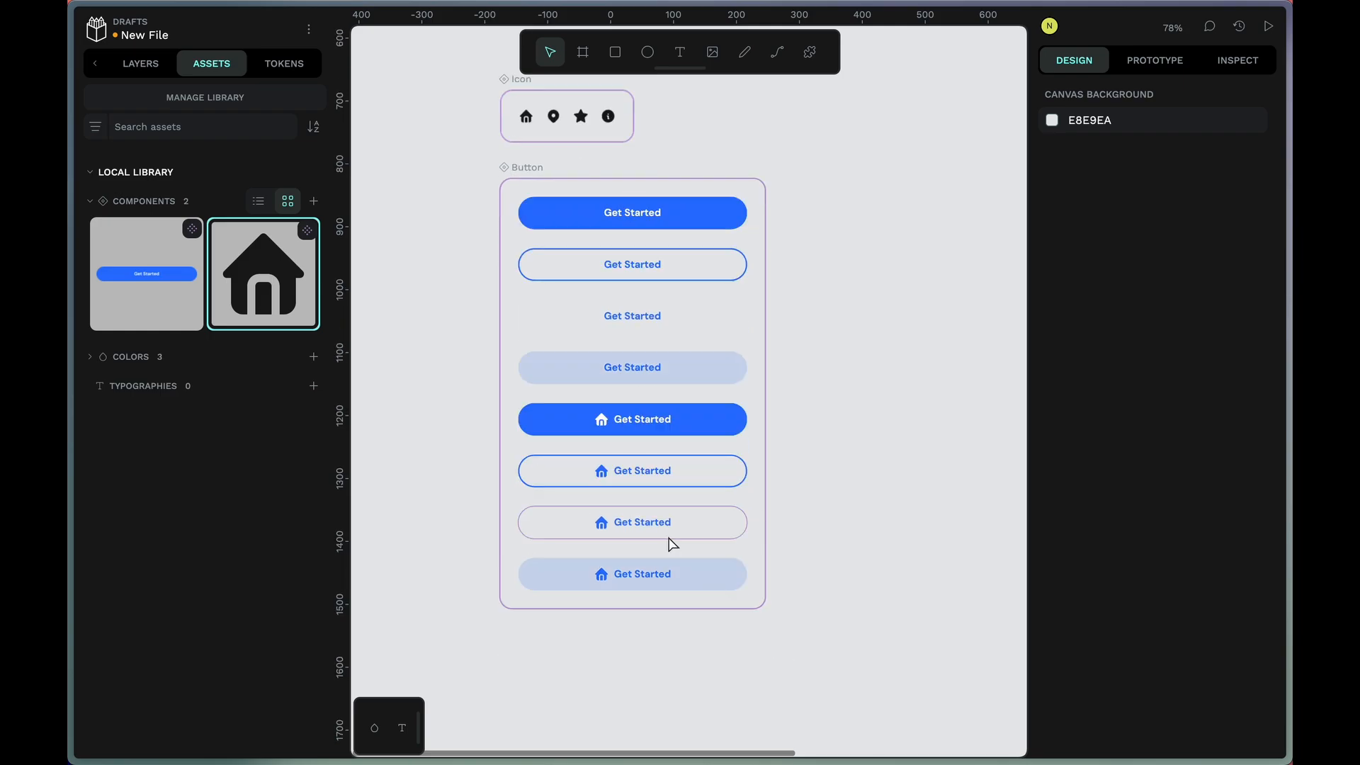
{"action": "left_click", "coordinate": [726, 429]}
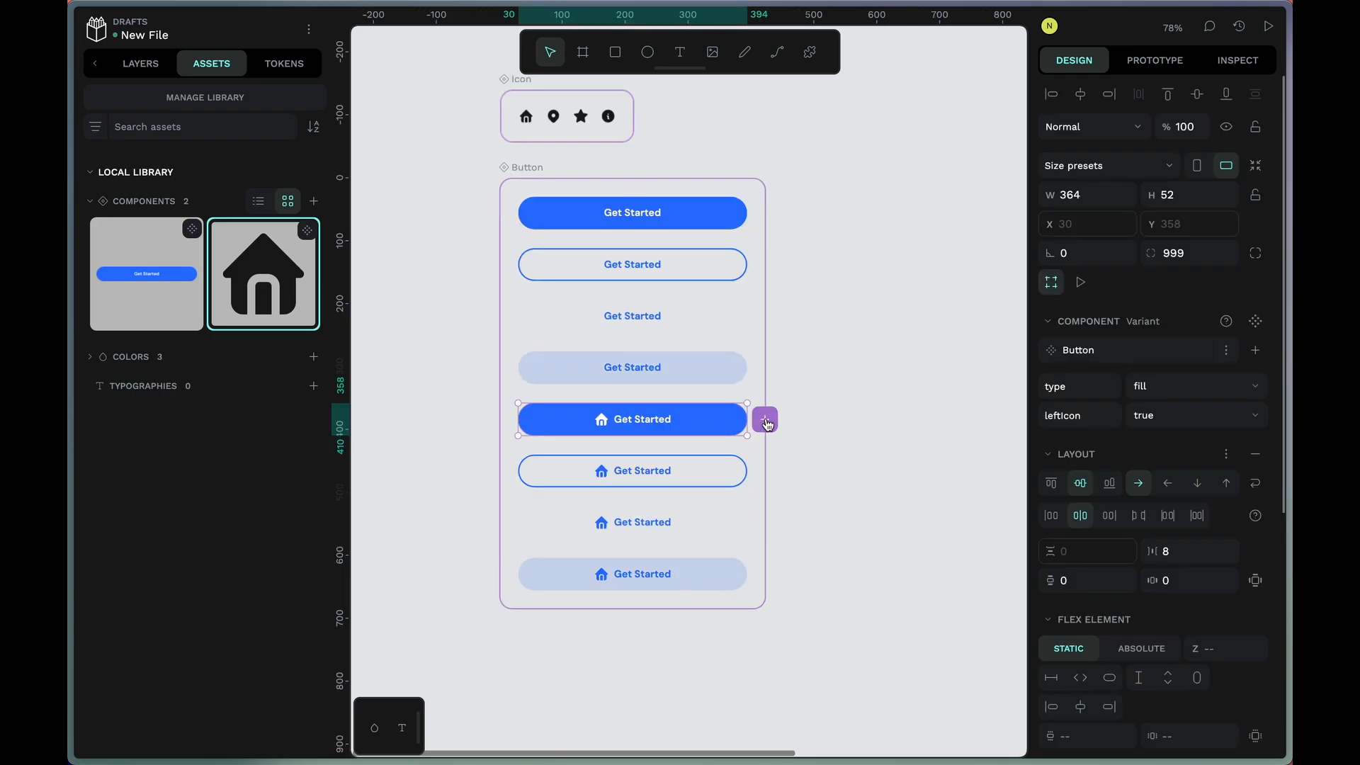
{"action": "left_click", "coordinate": [765, 421]}
{"action": "double_click", "coordinate": [1153, 418]}
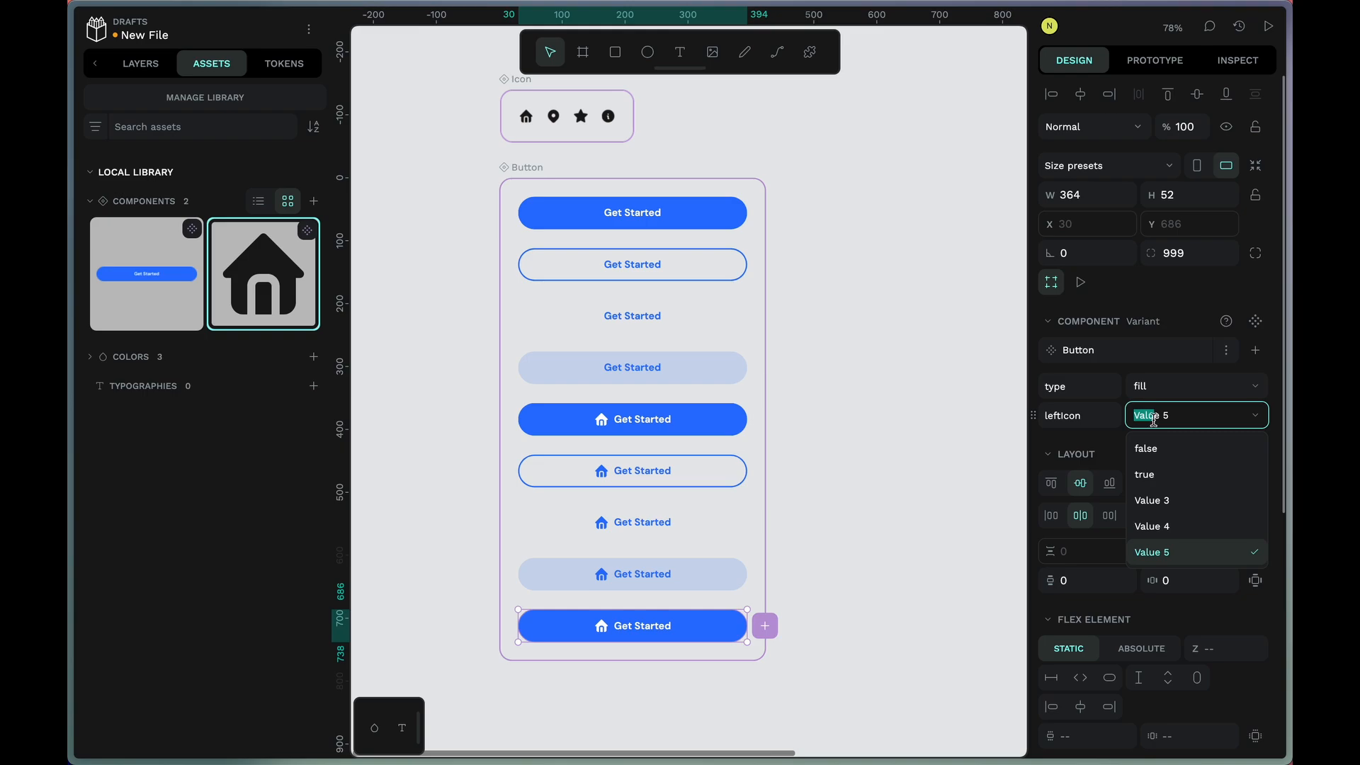
{"action": "left_click", "coordinate": [1184, 419]}
{"action": "key", "text": "super+a"}
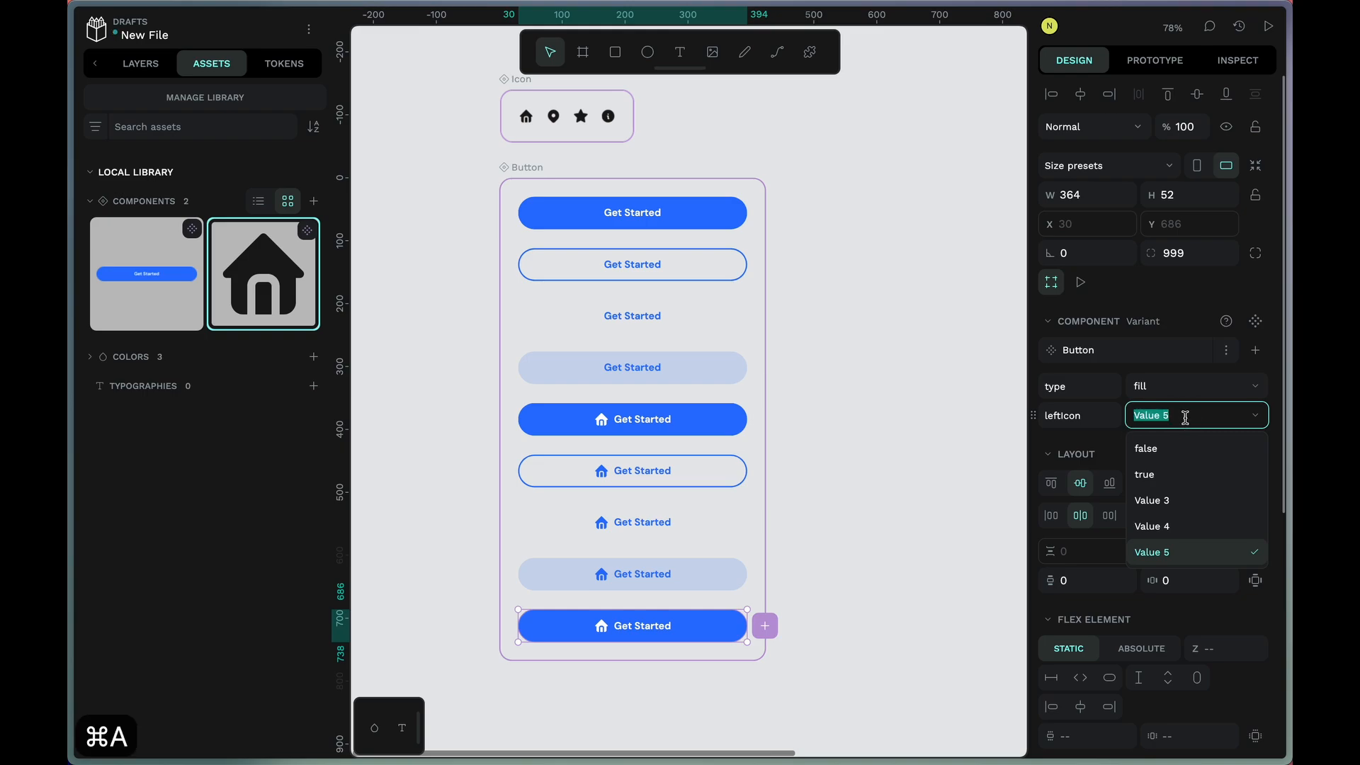
{"action": "type", "text": "false"}
{"action": "key", "text": "Return"}
- Set leftIcon to true on the tonal variant with the home icon and check the property on the outline icon variant
{"action": "left_click", "coordinate": [696, 581]}
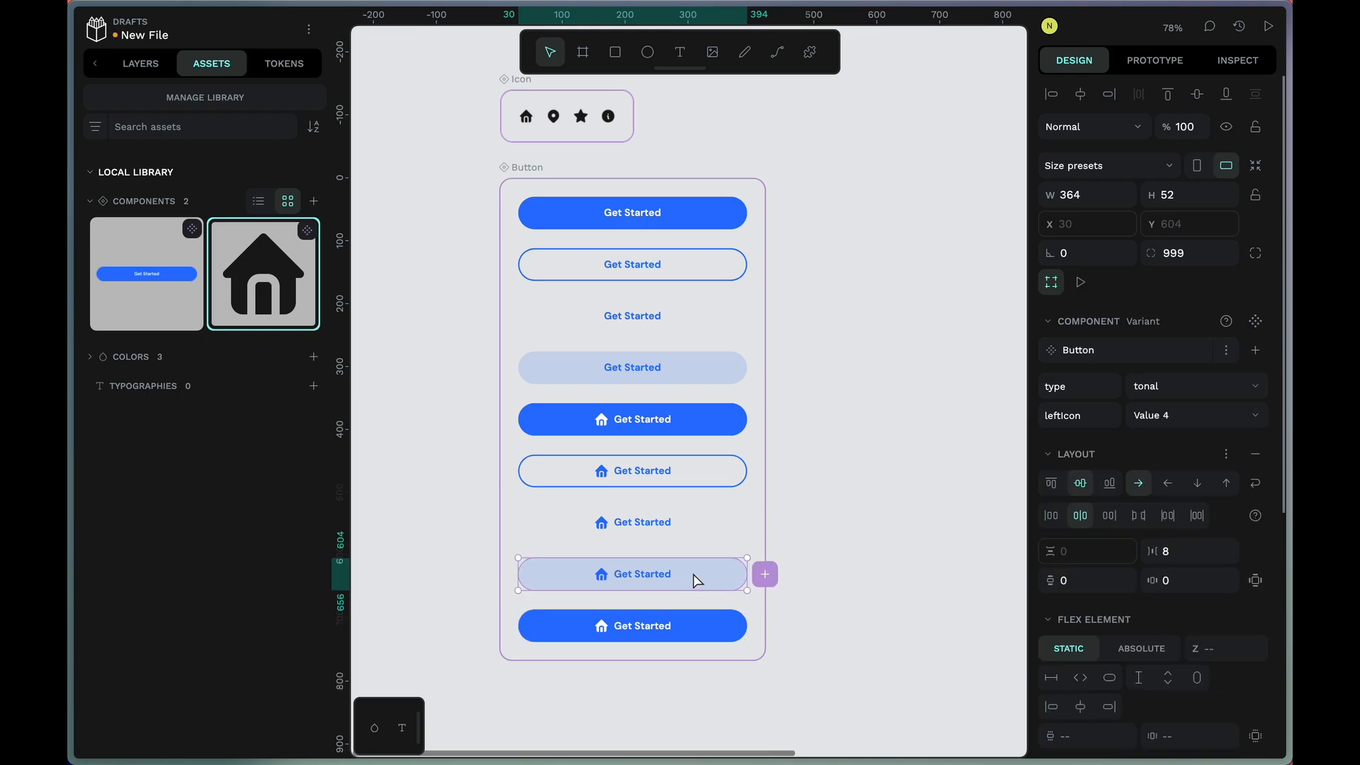
{"action": "left_click", "coordinate": [1155, 418]}
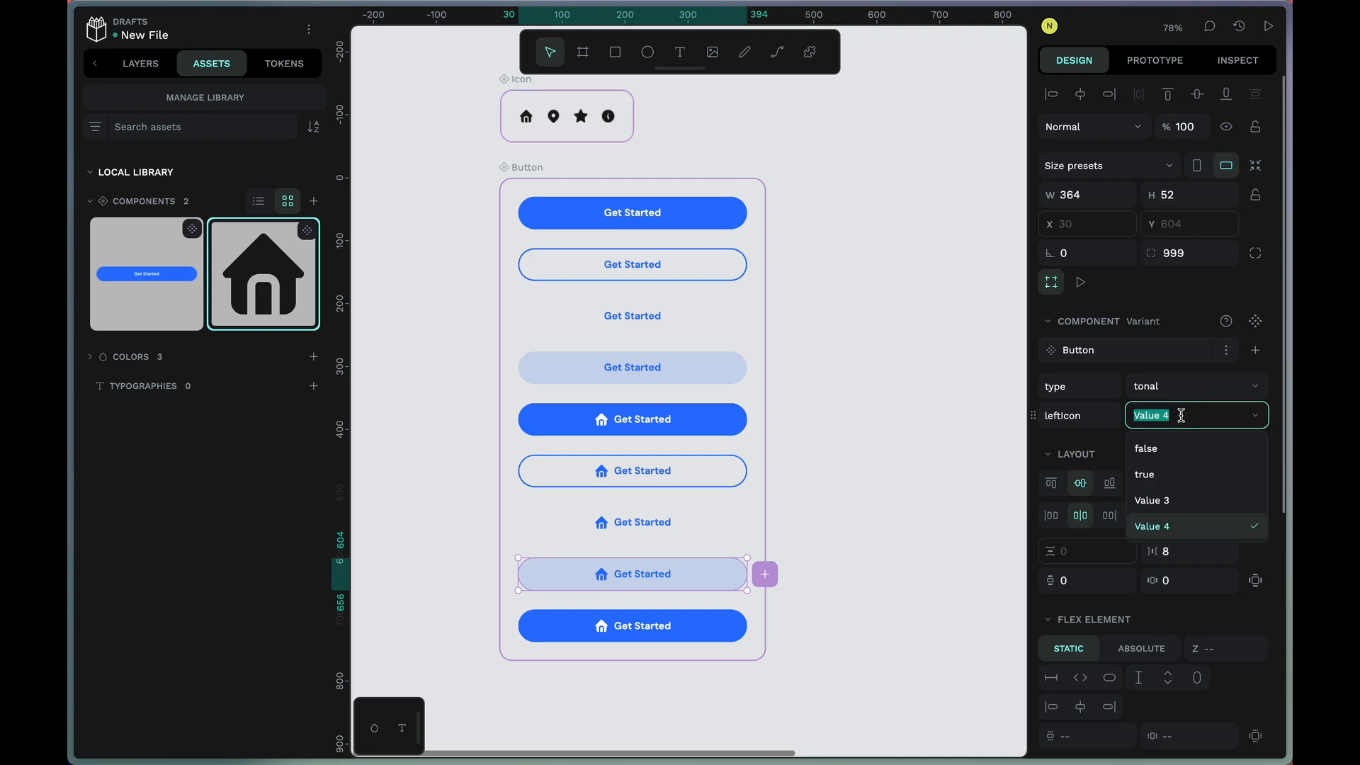
{"action": "type", "text": "true"}
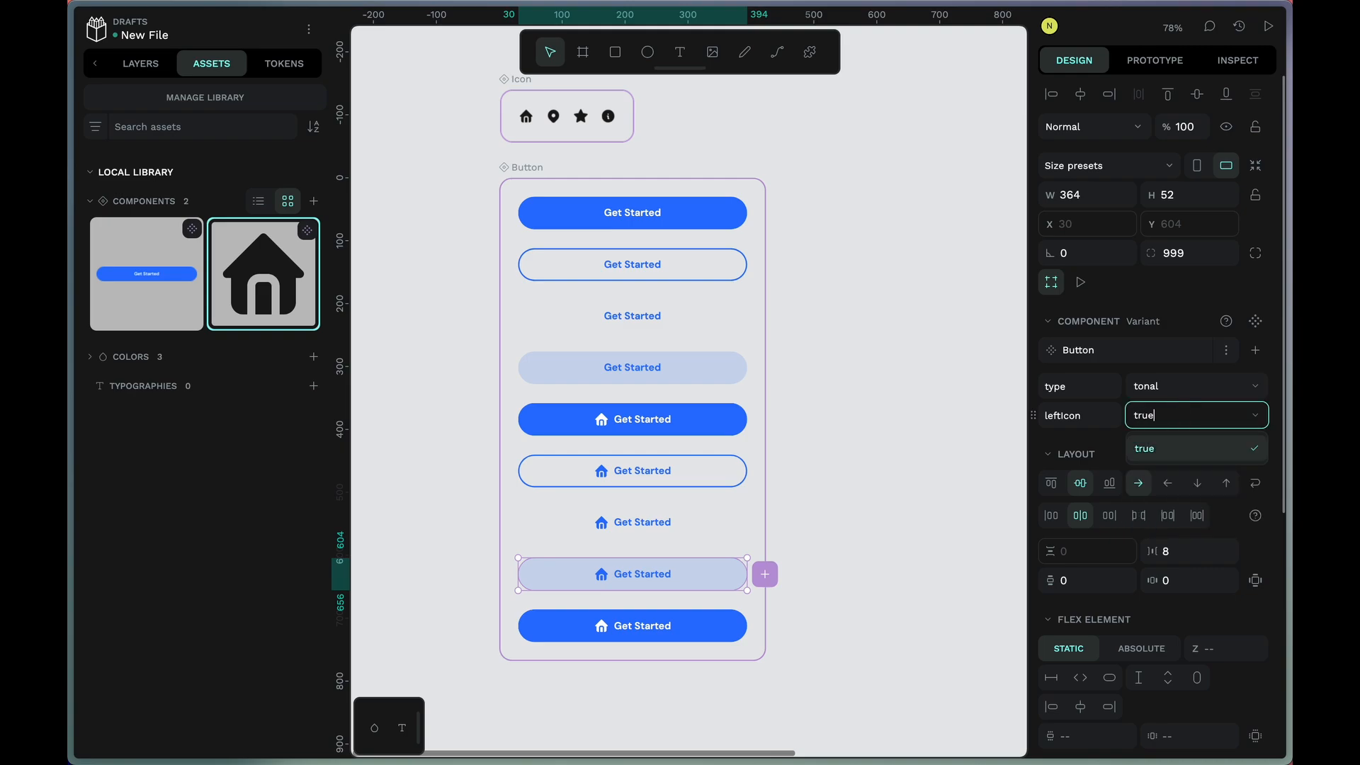
{"action": "key", "text": "Return"}
{"action": "left_click", "coordinate": [616, 535]}
{"action": "left_click", "coordinate": [674, 465]}
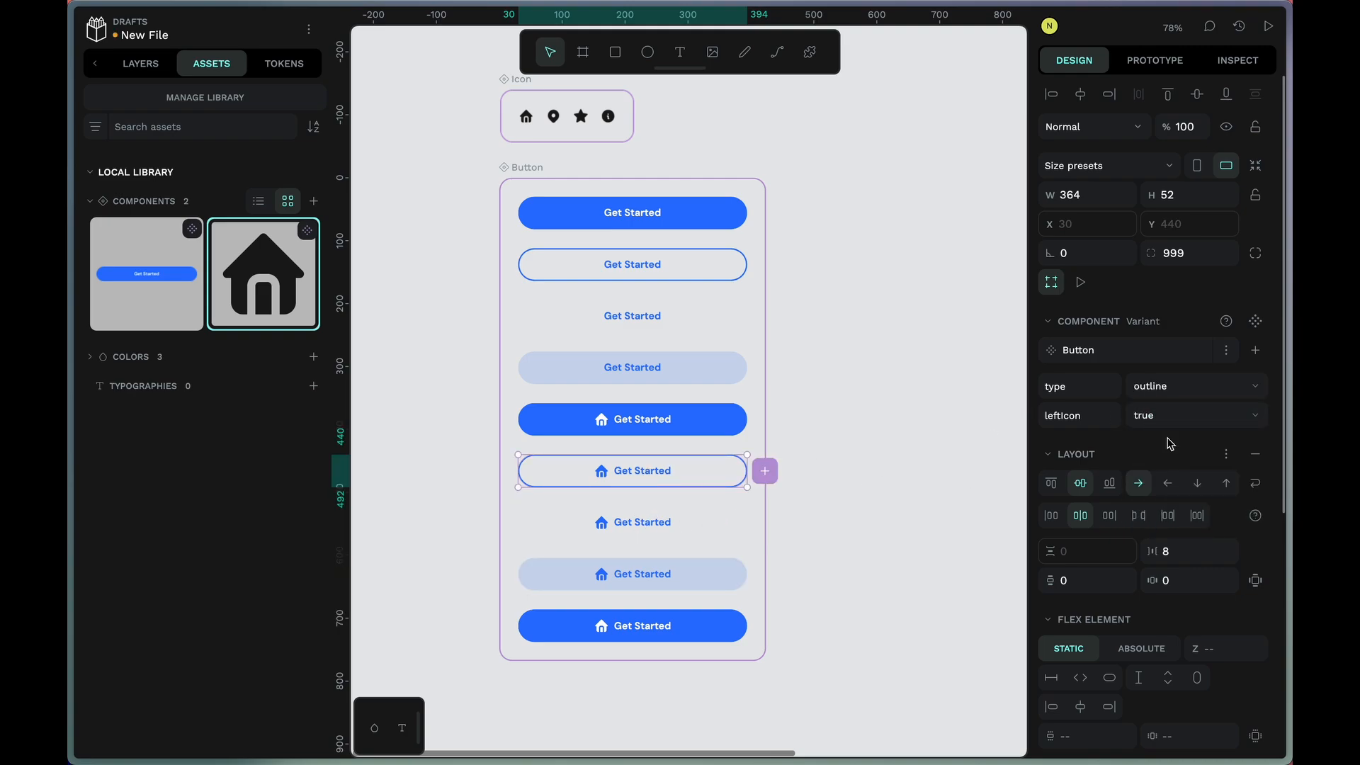
- Add a rightIcon property to the Button component and set it to true on the newest fill variant
{"action": "left_click", "coordinate": [685, 622]}
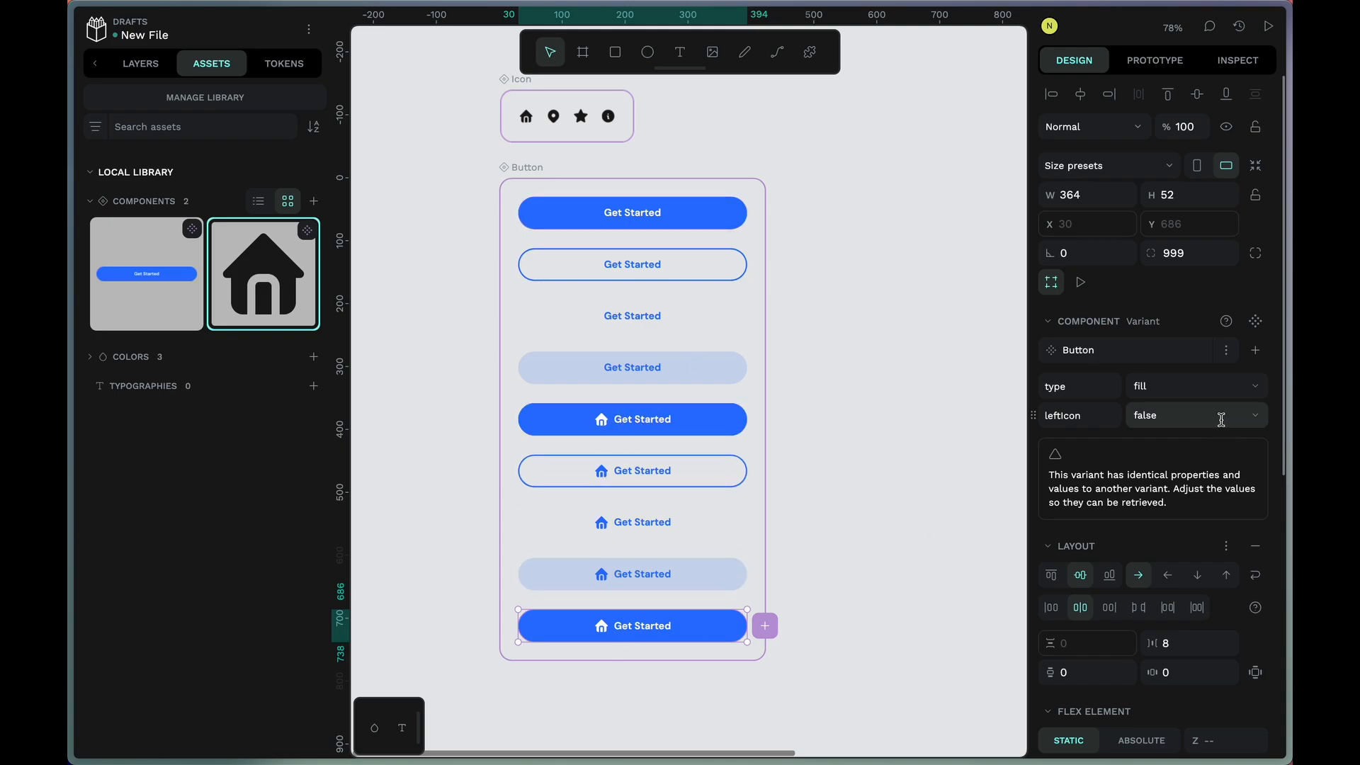
{"action": "left_click", "coordinate": [1264, 360]}
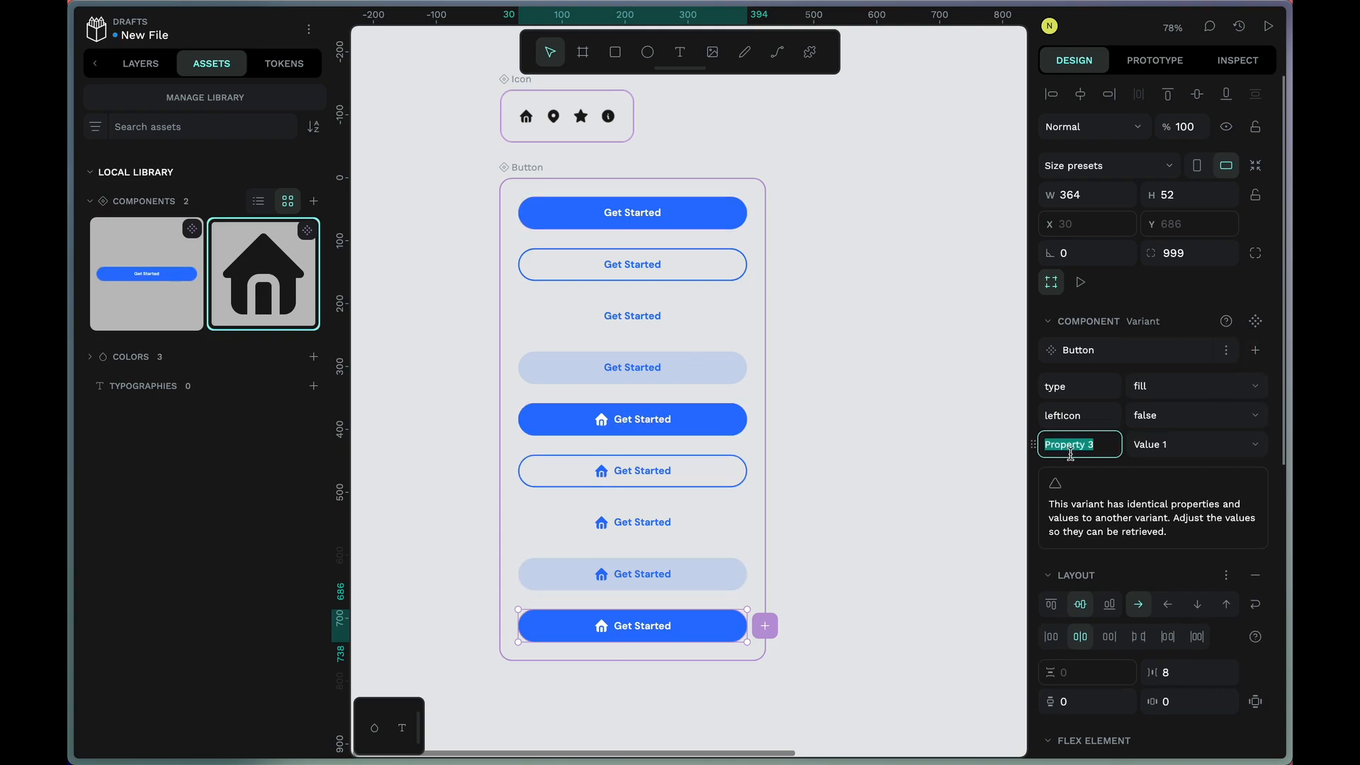
{"action": "type", "text": "rightIcon"}
{"action": "key", "text": "Tab"}
{"action": "type", "text": "true"}
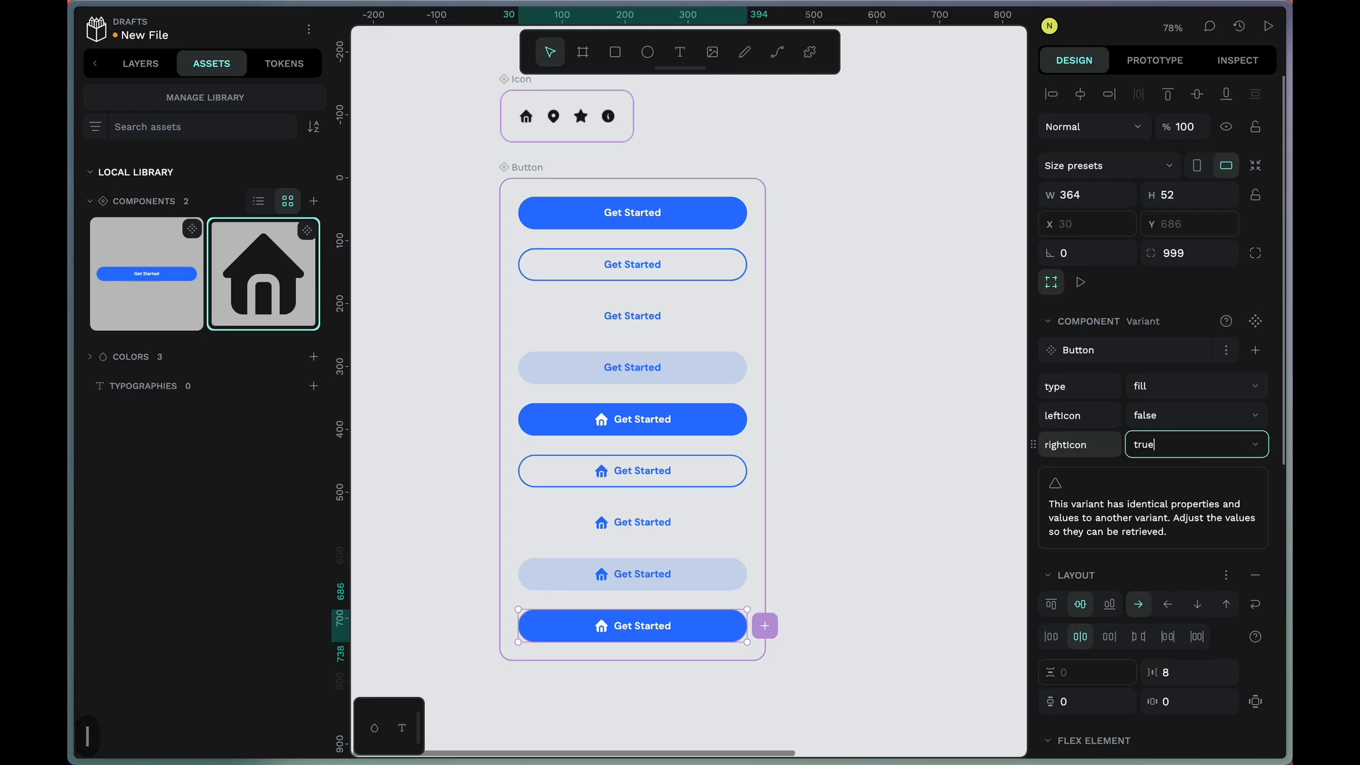
{"action": "key", "text": "Return"}
- Move the title ahead of the home icon in the last fill variant so the icon sits after the text
{"action": "double_click", "coordinate": [641, 635]}
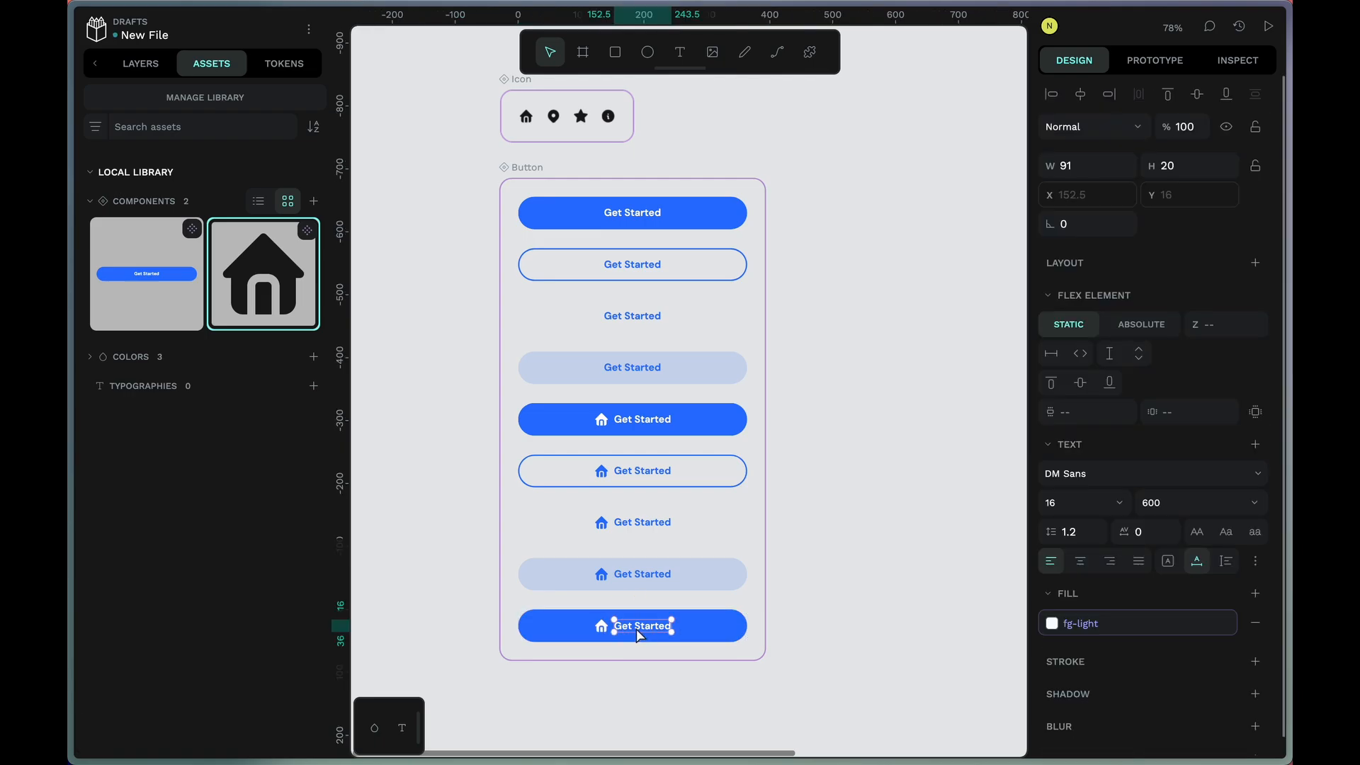
{"action": "key", "text": "Left"}
{"action": "left_click", "coordinate": [694, 688]}
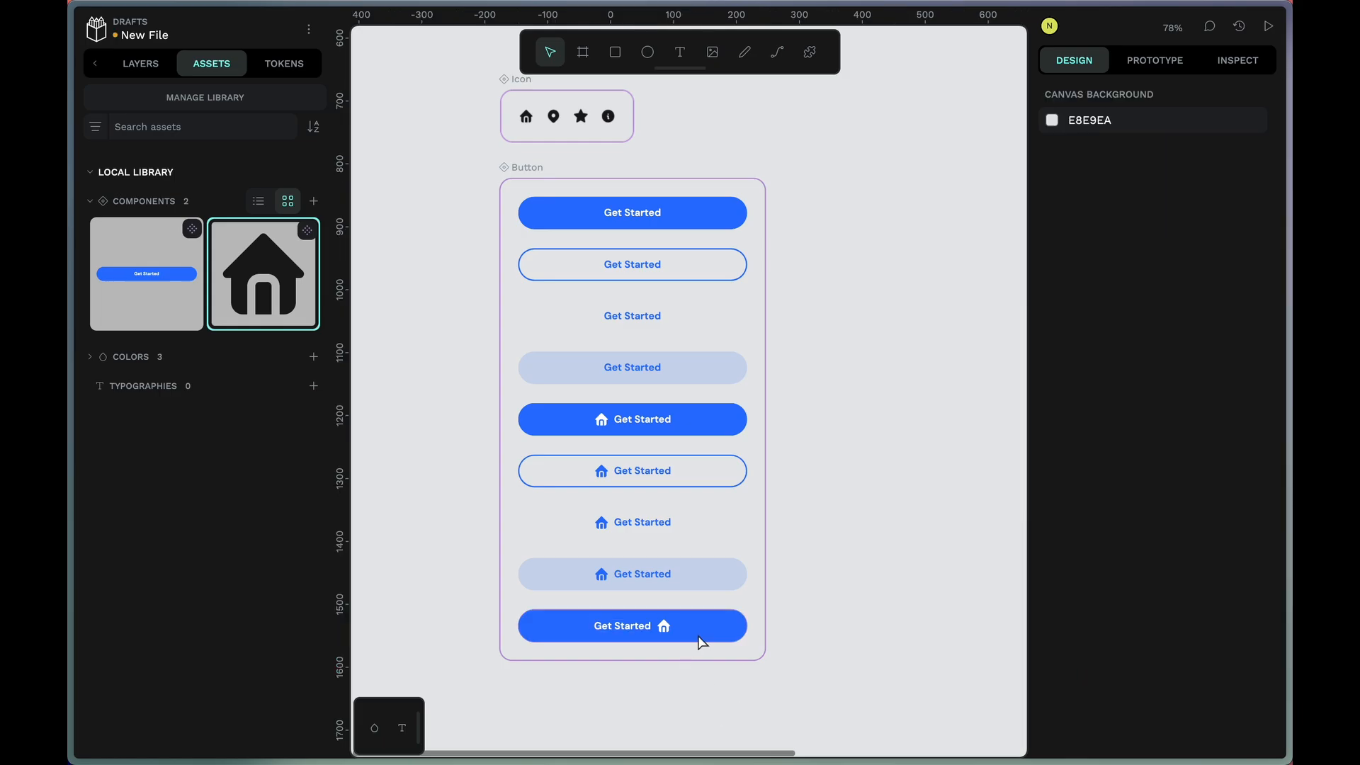
{"action": "left_click", "coordinate": [683, 641]}
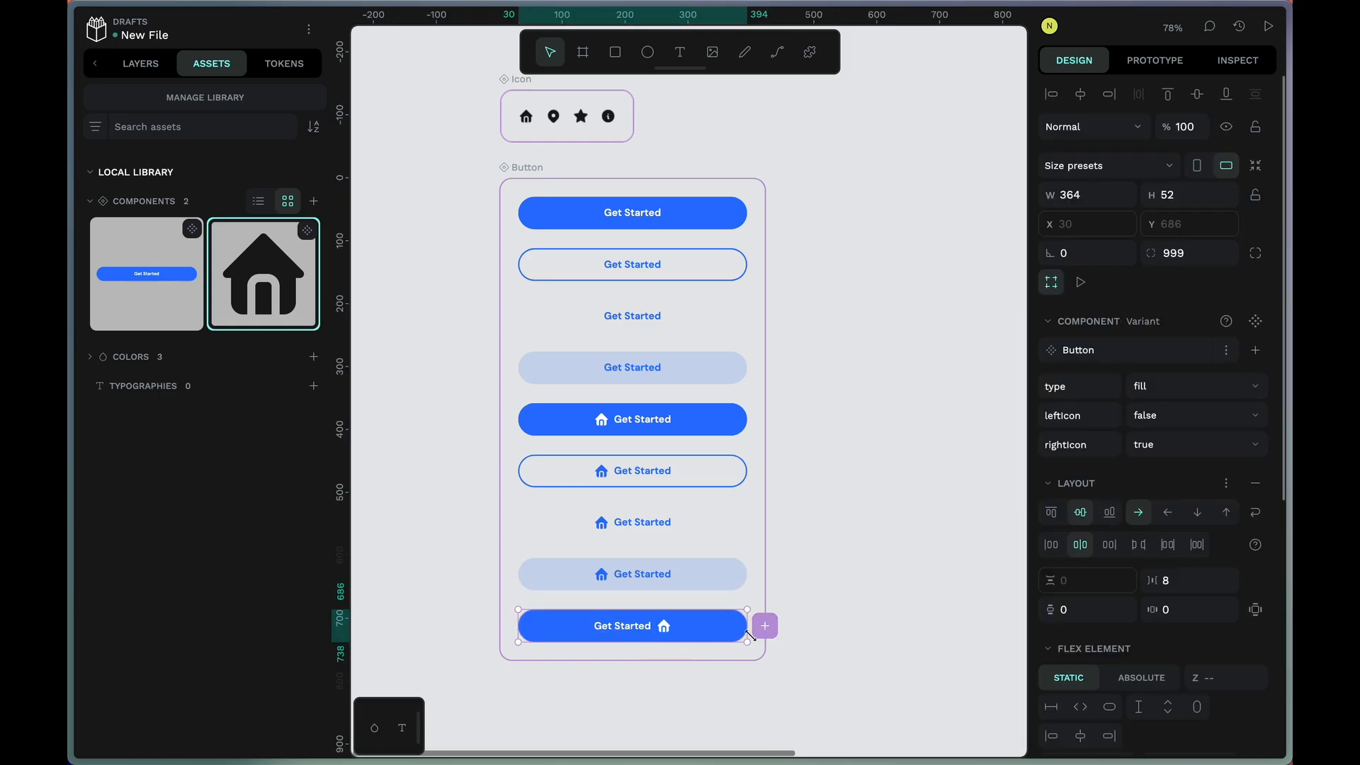
- Select the eight Button variants above the rightIcon one and set their rightIcon property to false
{"action": "left_click", "coordinate": [689, 268]}
{"action": "left_click", "coordinate": [675, 218]}
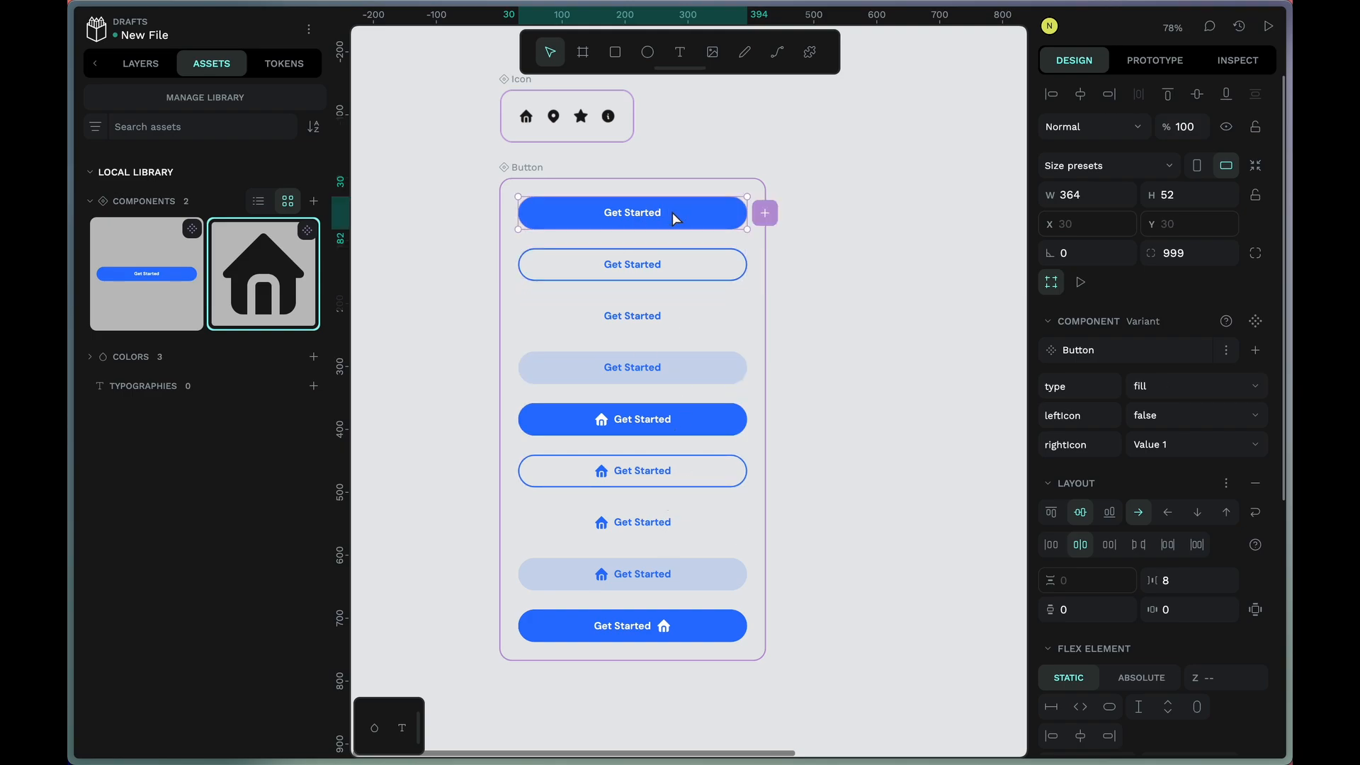
{"action": "left_click", "coordinate": [714, 272], "text": "shift"}
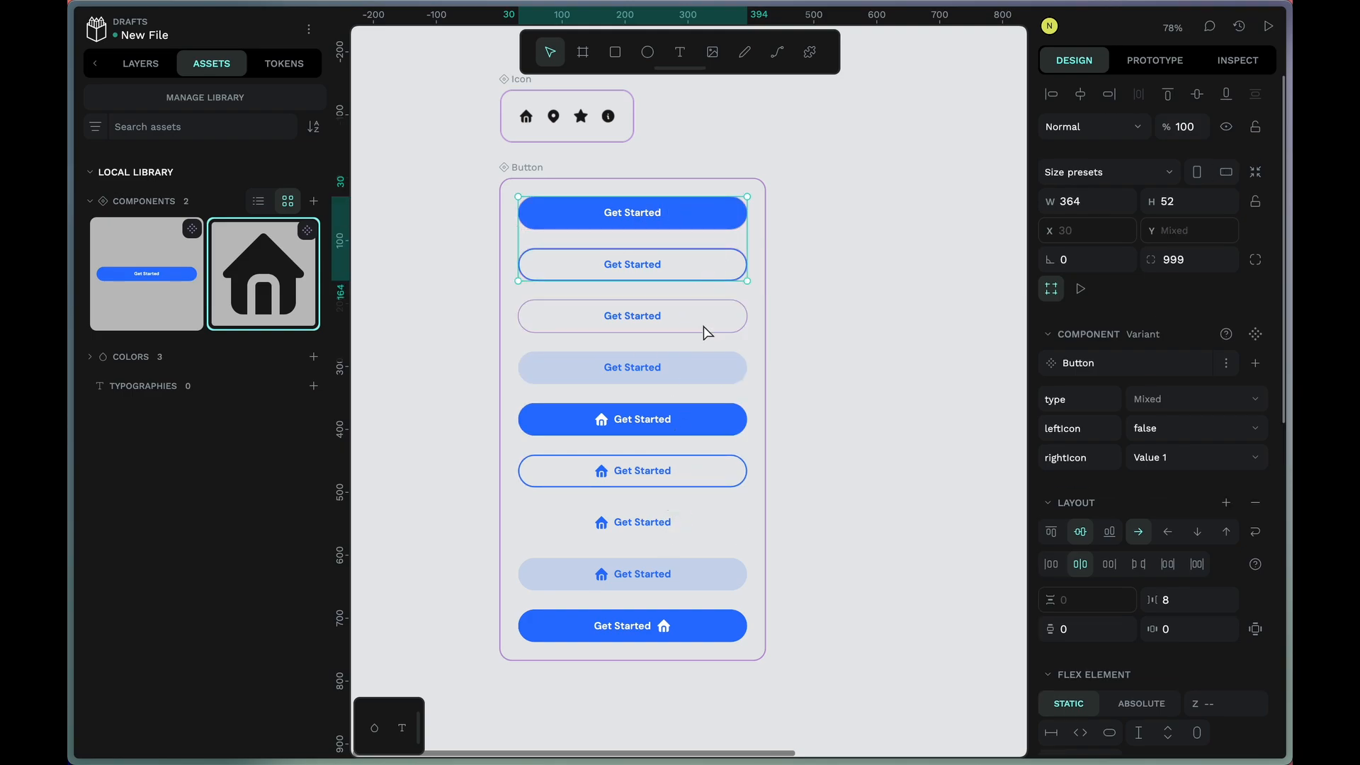
{"action": "left_click", "coordinate": [703, 326], "text": "shift"}
{"action": "left_click", "coordinate": [701, 380], "text": "shift"}
{"action": "left_click", "coordinate": [696, 427], "text": "shift"}
{"action": "left_click", "coordinate": [697, 476], "text": "shift"}
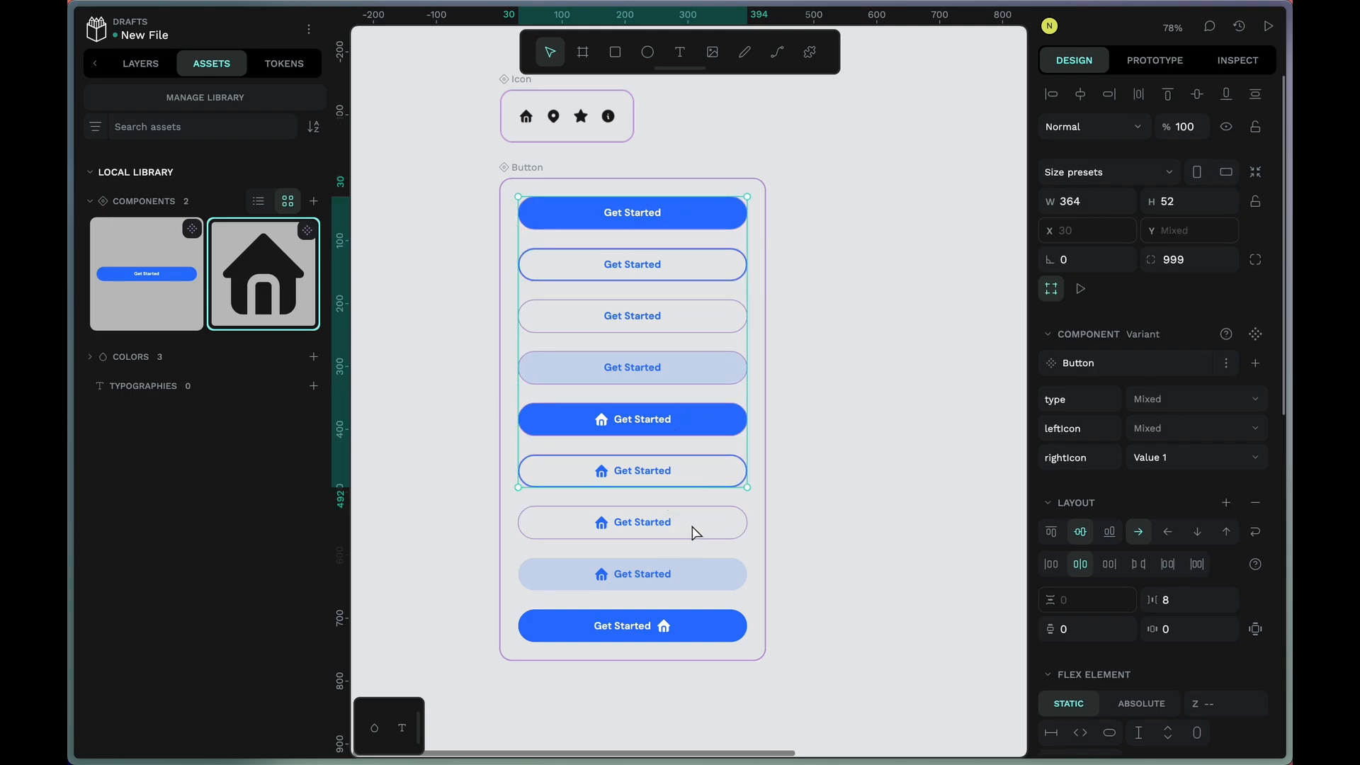
{"action": "left_click", "coordinate": [693, 530], "text": "shift"}
{"action": "left_click", "coordinate": [692, 584], "text": "shift"}
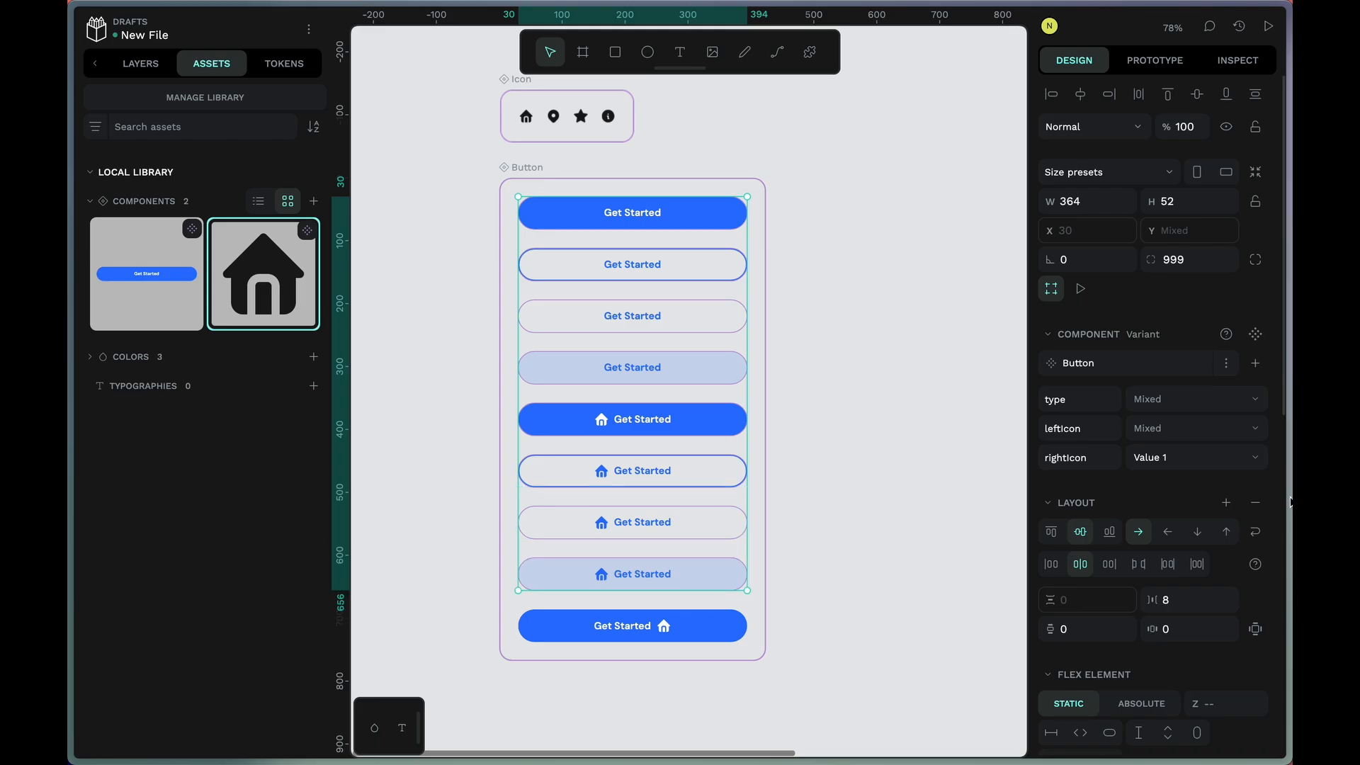
{"action": "left_click", "coordinate": [1212, 461]}
{"action": "left_click", "coordinate": [1194, 459]}
{"action": "type", "text": "false"}
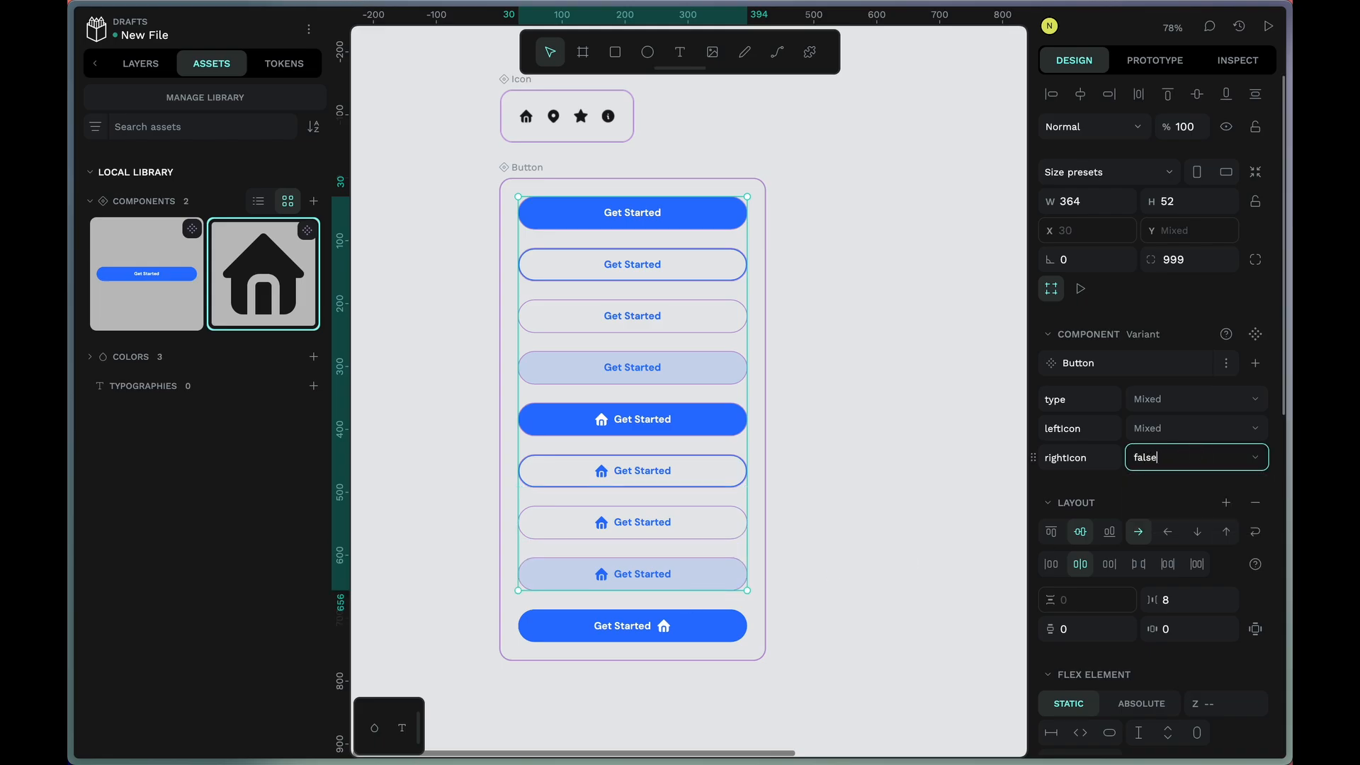
{"action": "key", "text": "Return"}
- Add outline, ghost and tonal variants with the home icon after the title, and set the tonal one's rightIcon property to true
{"action": "left_click", "coordinate": [698, 380]}
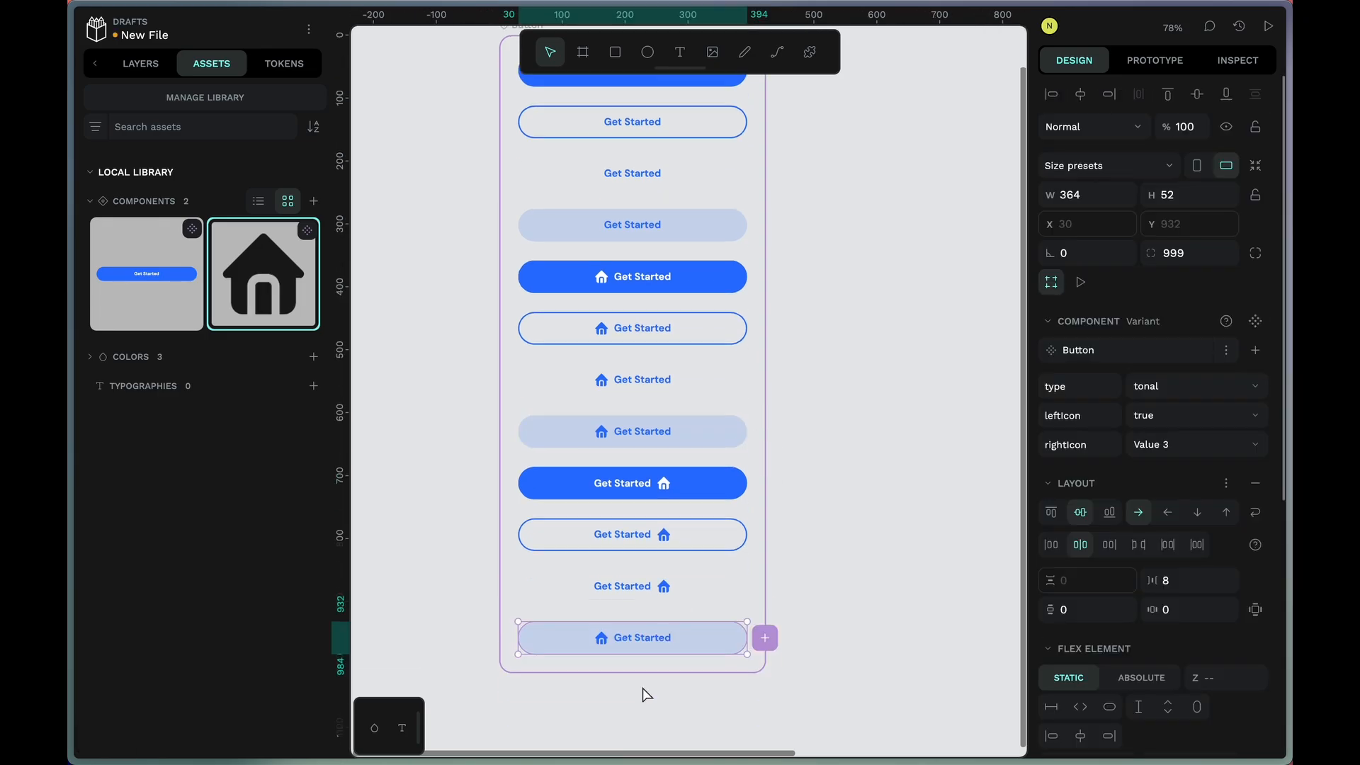
{"action": "left_click", "coordinate": [1151, 450]}
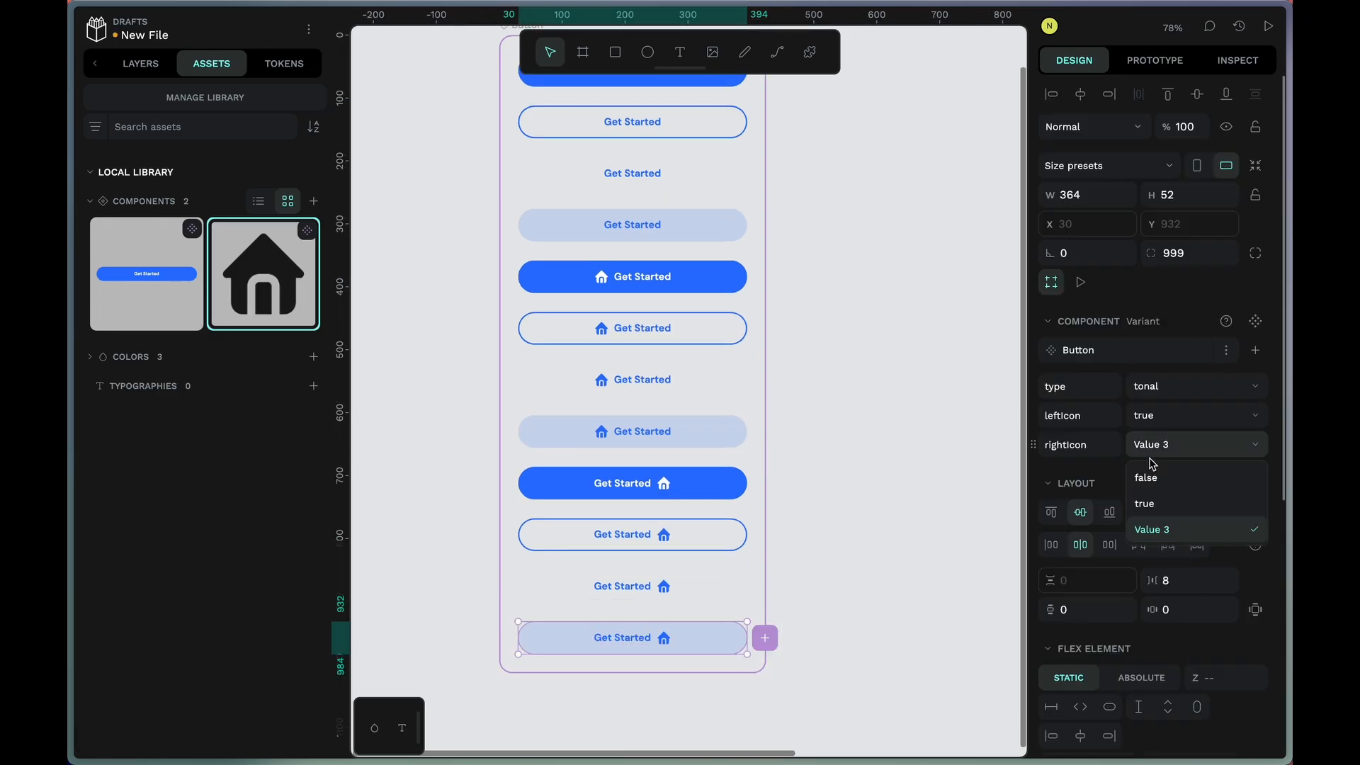
{"action": "scroll", "coordinate": [752, 527], "scroll_direction": "down", "scroll_amount": 4}
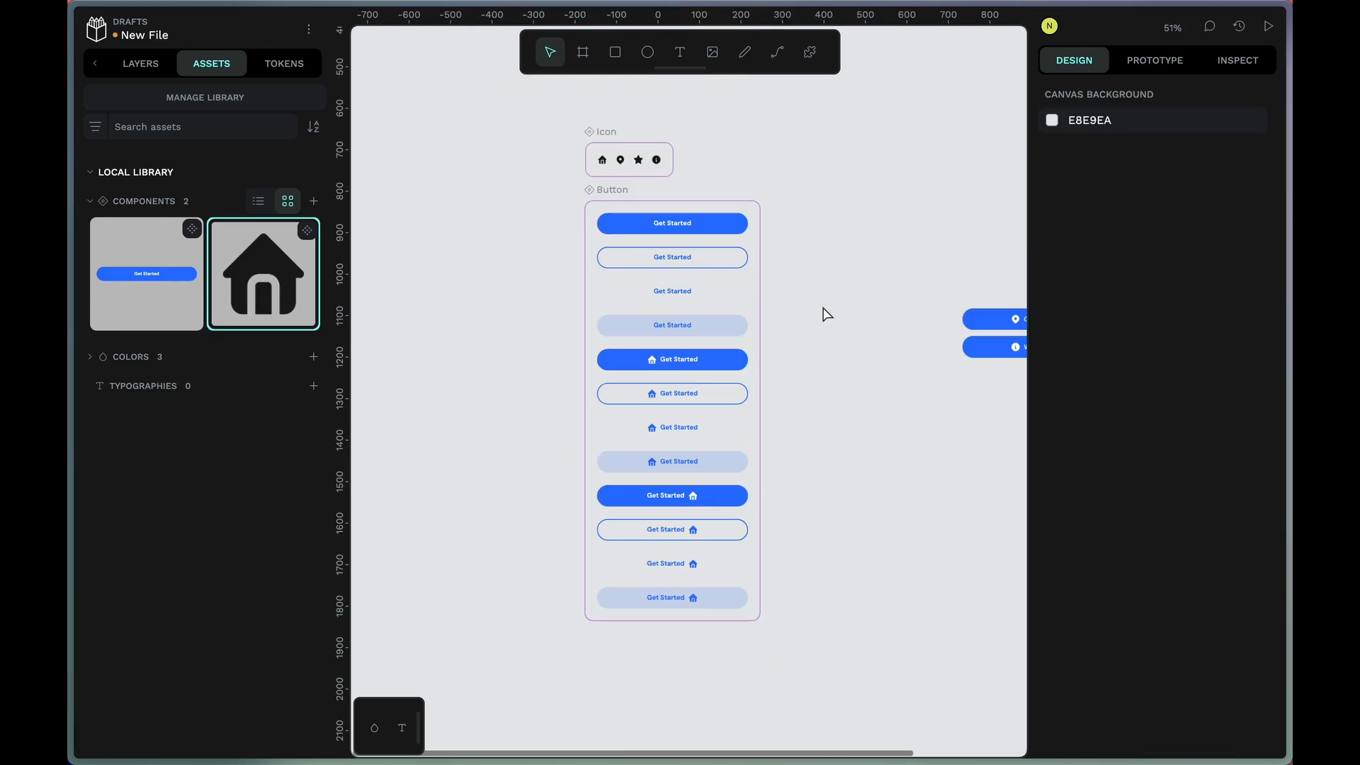
{"action": "left_click_drag", "start_coordinate": [815, 318], "coordinate": [708, 366]}
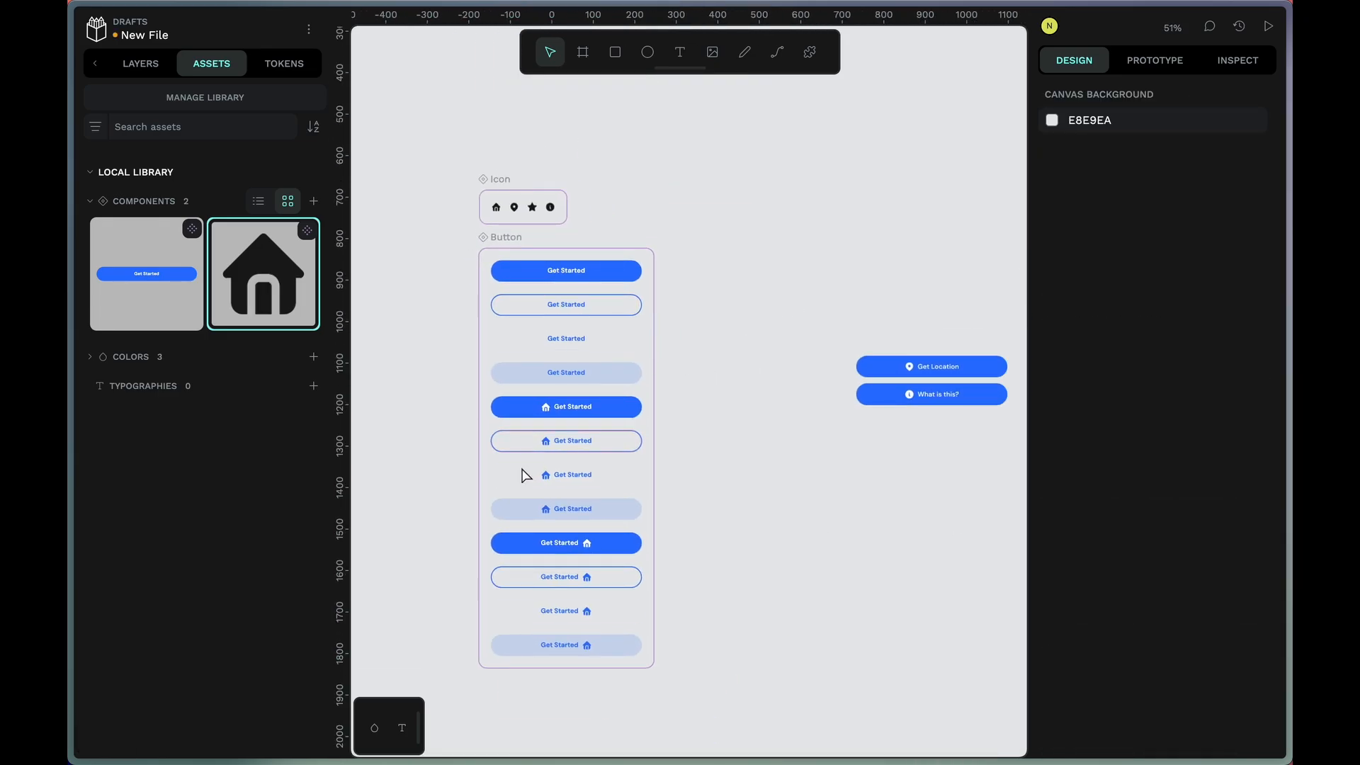
- Duplicate the "What is this?" button directly below itself and switch the copy from leftIcon to rightIcon
{"action": "left_click_drag", "start_coordinate": [833, 607], "coordinate": [719, 583]}
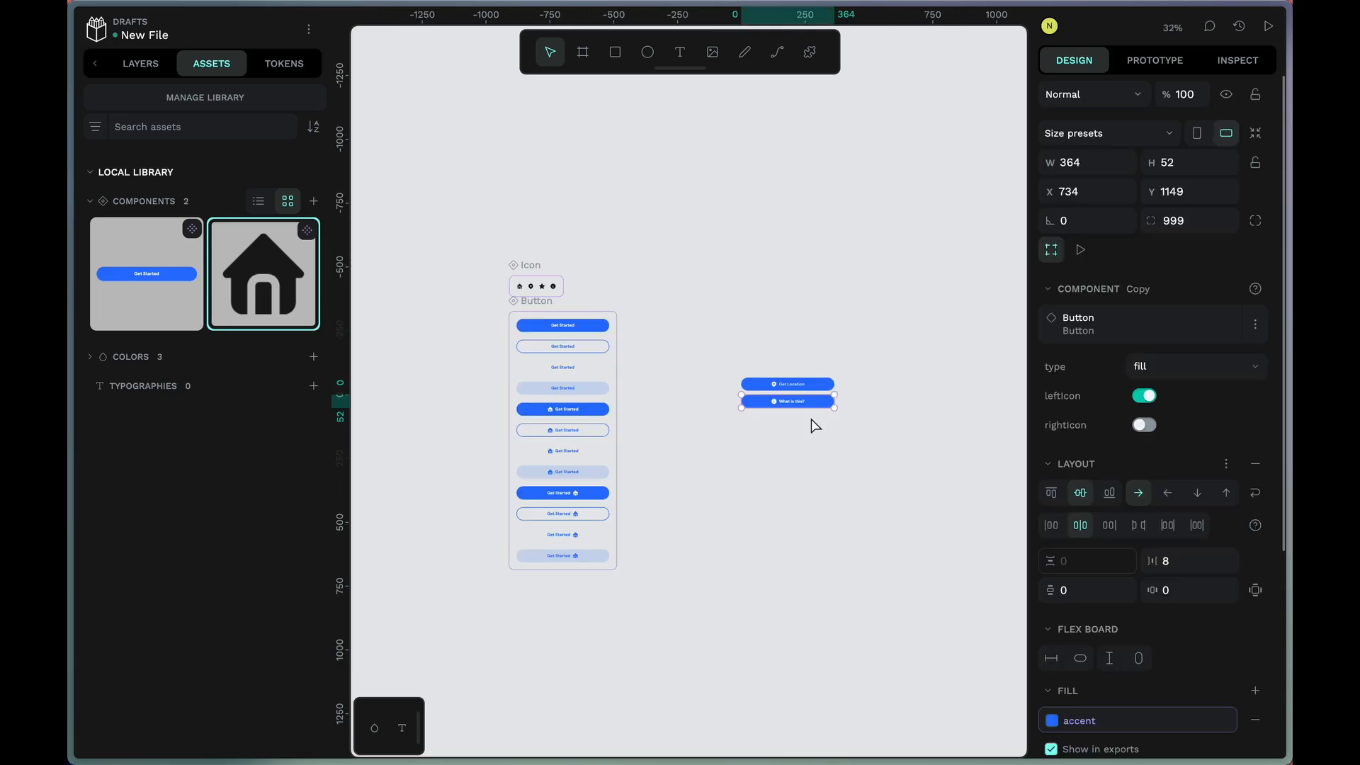
{"action": "scroll", "coordinate": [815, 425], "scroll_direction": "up", "scroll_amount": 5}
{"action": "key", "text": "super+d"}
{"action": "left_click_drag", "start_coordinate": [837, 391], "coordinate": [823, 425]}
{"action": "left_click", "coordinate": [1153, 429]}
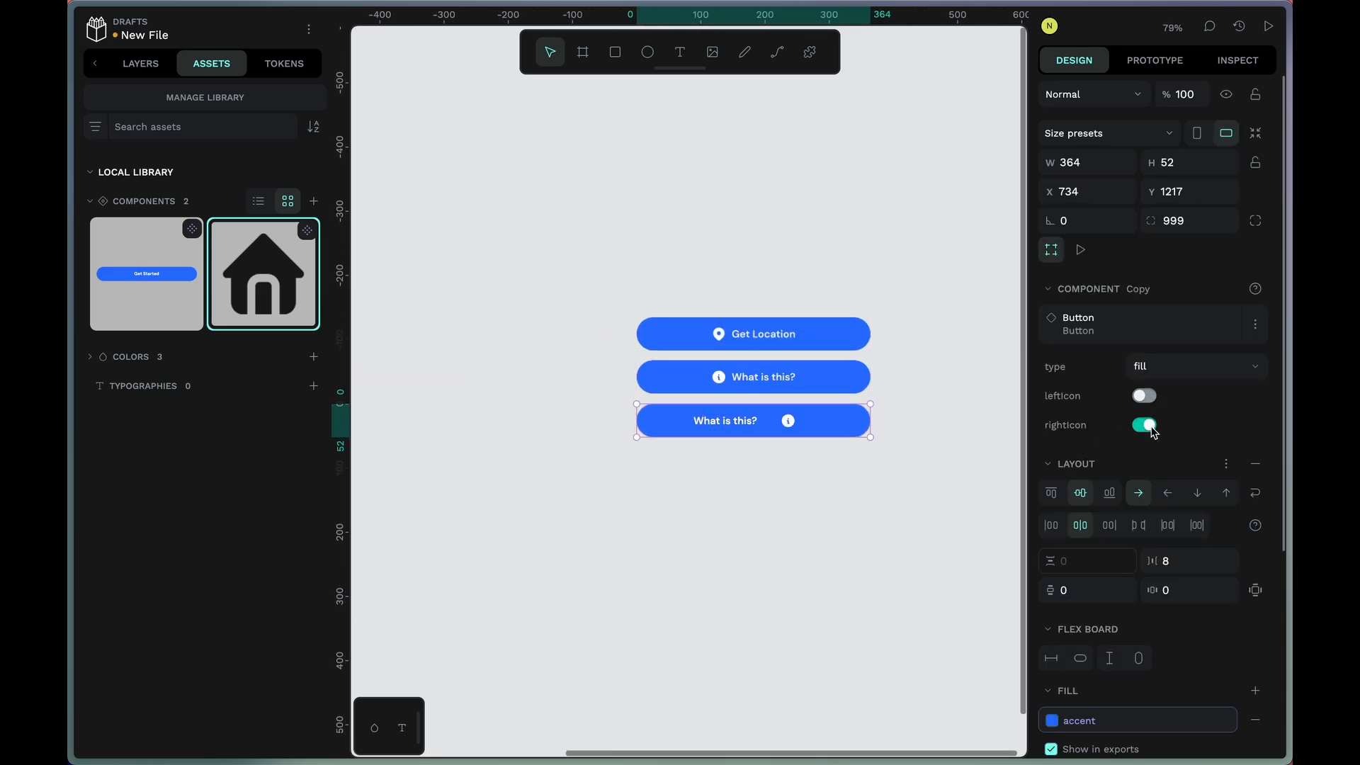
{"action": "left_click", "coordinate": [1150, 401]}
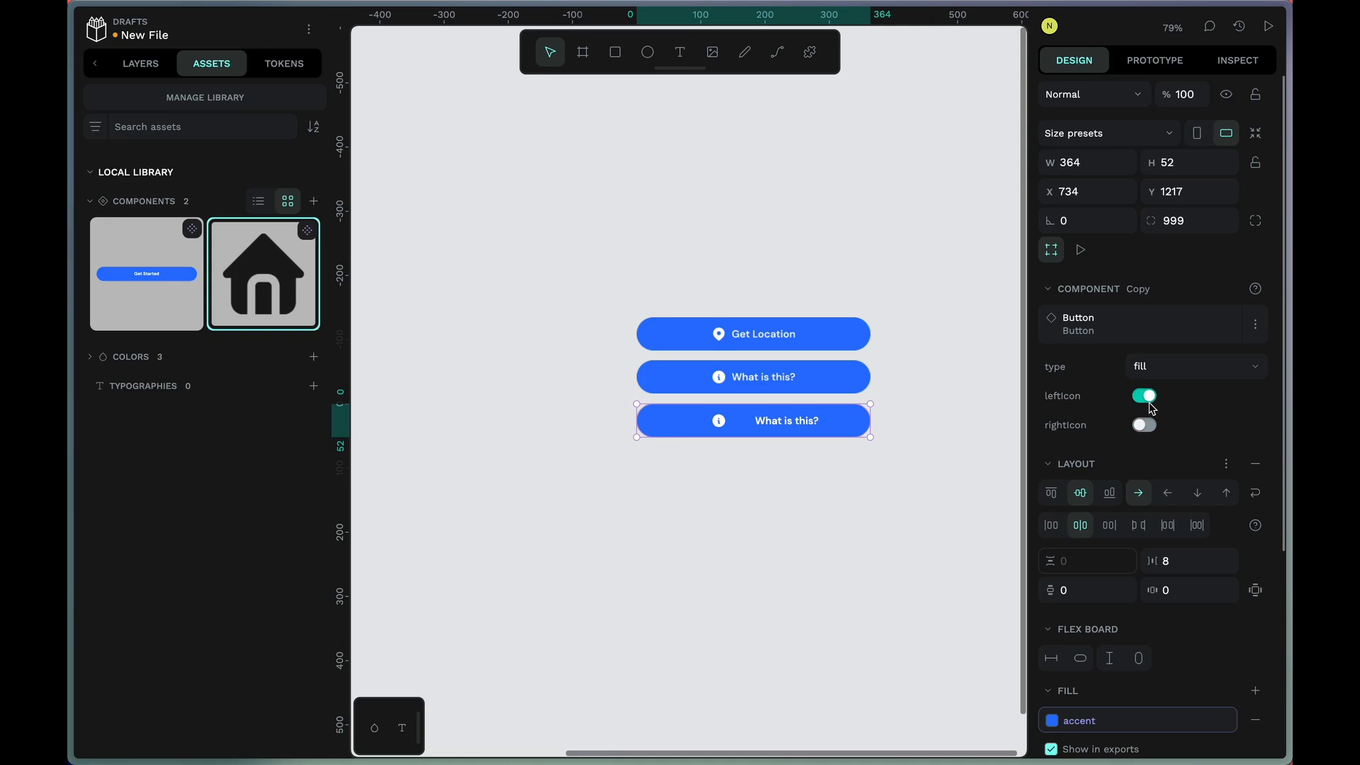
{"action": "left_click", "coordinate": [1147, 427]}
{"action": "left_click", "coordinate": [1150, 428]}
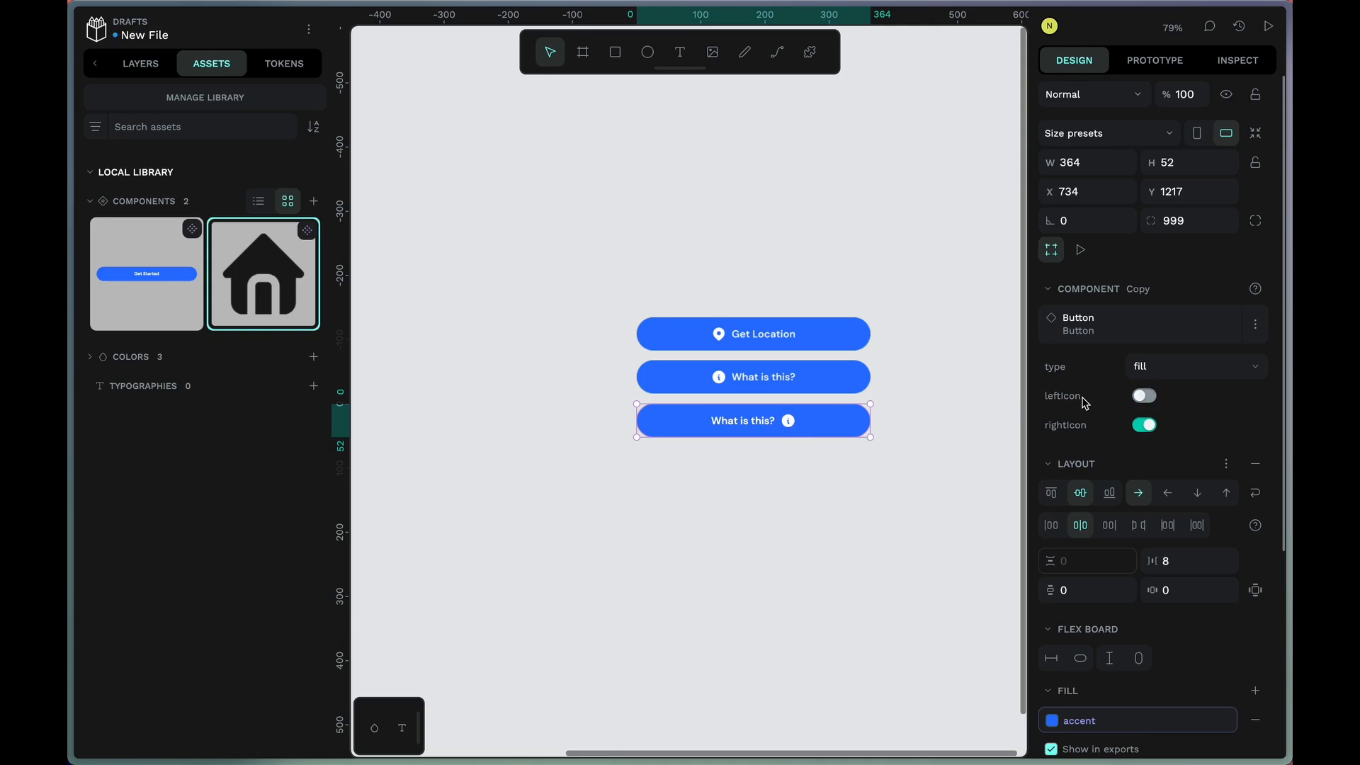
- Change the lowest button copy to the outline type and turn its rightIcon property on
{"action": "left_click", "coordinate": [1183, 368]}
{"action": "left_click", "coordinate": [1170, 428]}
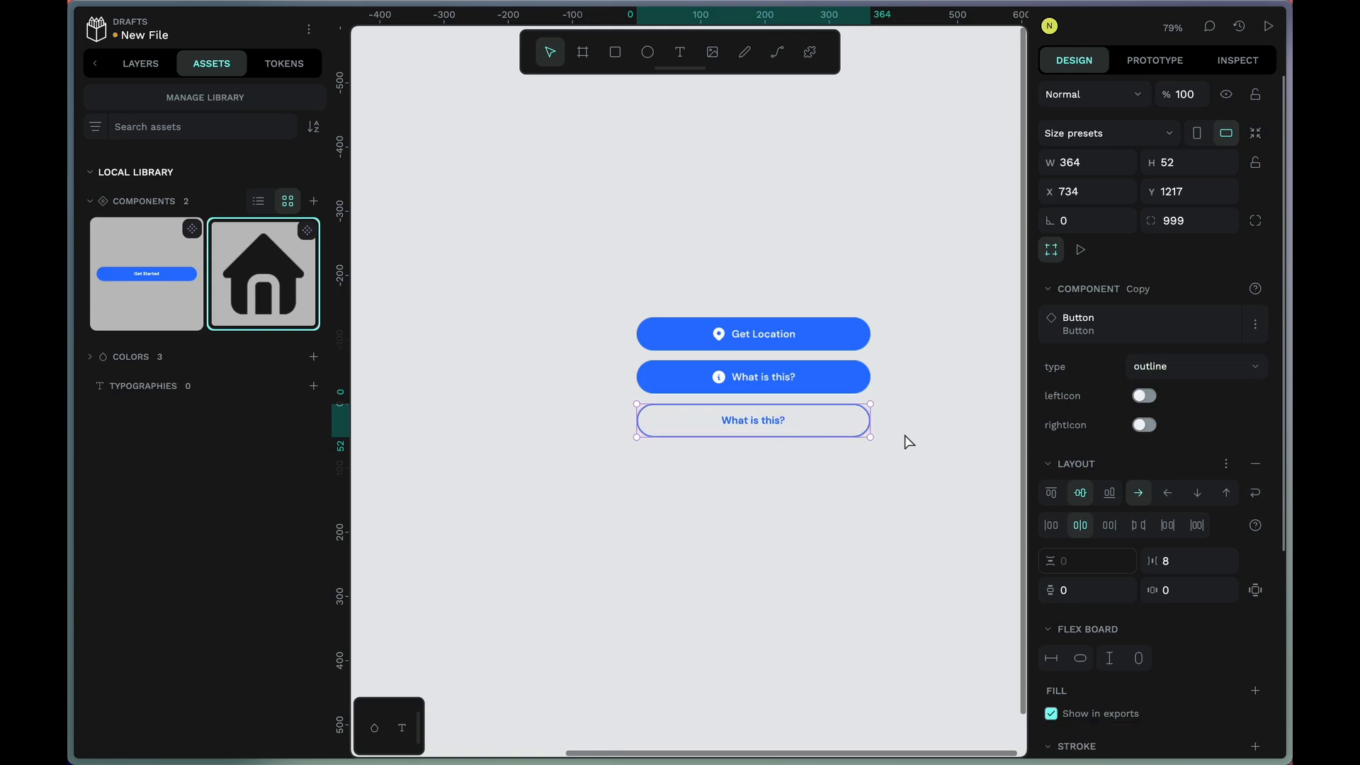
{"action": "left_click", "coordinate": [1143, 427]}
{"action": "scroll", "coordinate": [786, 433], "scroll_direction": "up", "scroll_amount": 3}
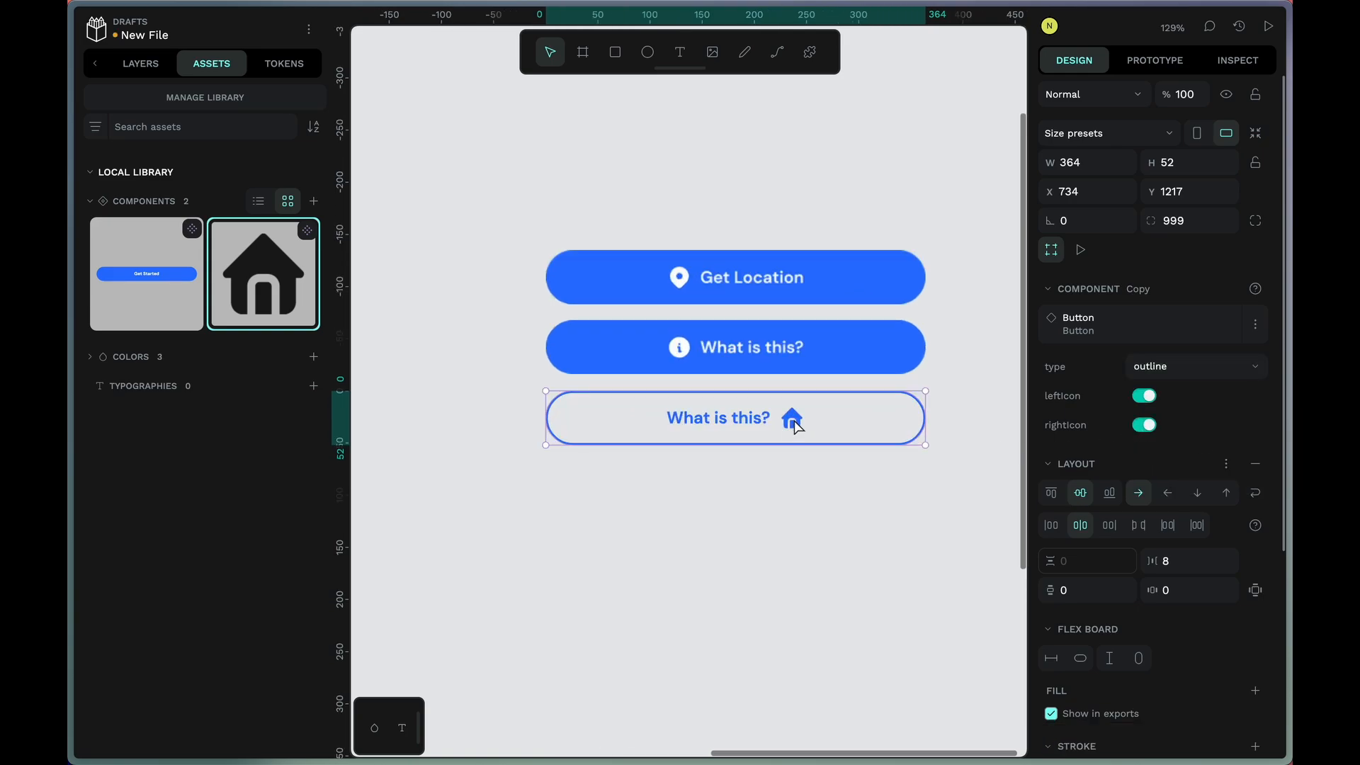
- Swap the outline button's icon to star and change its label to "Add to Favourites"
{"action": "left_click", "coordinate": [766, 420]}
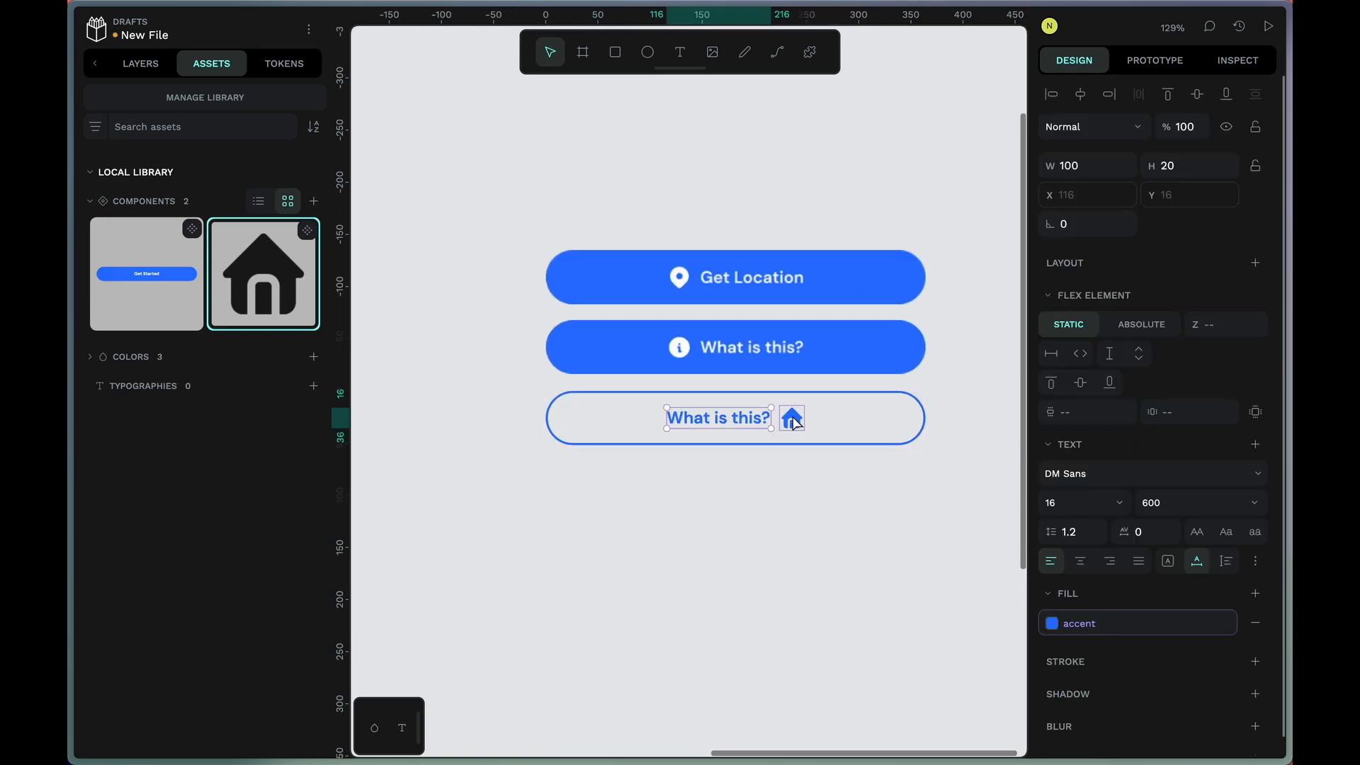
{"action": "left_click", "coordinate": [792, 418]}
{"action": "left_click", "coordinate": [1207, 404]}
{"action": "left_click", "coordinate": [1169, 486]}
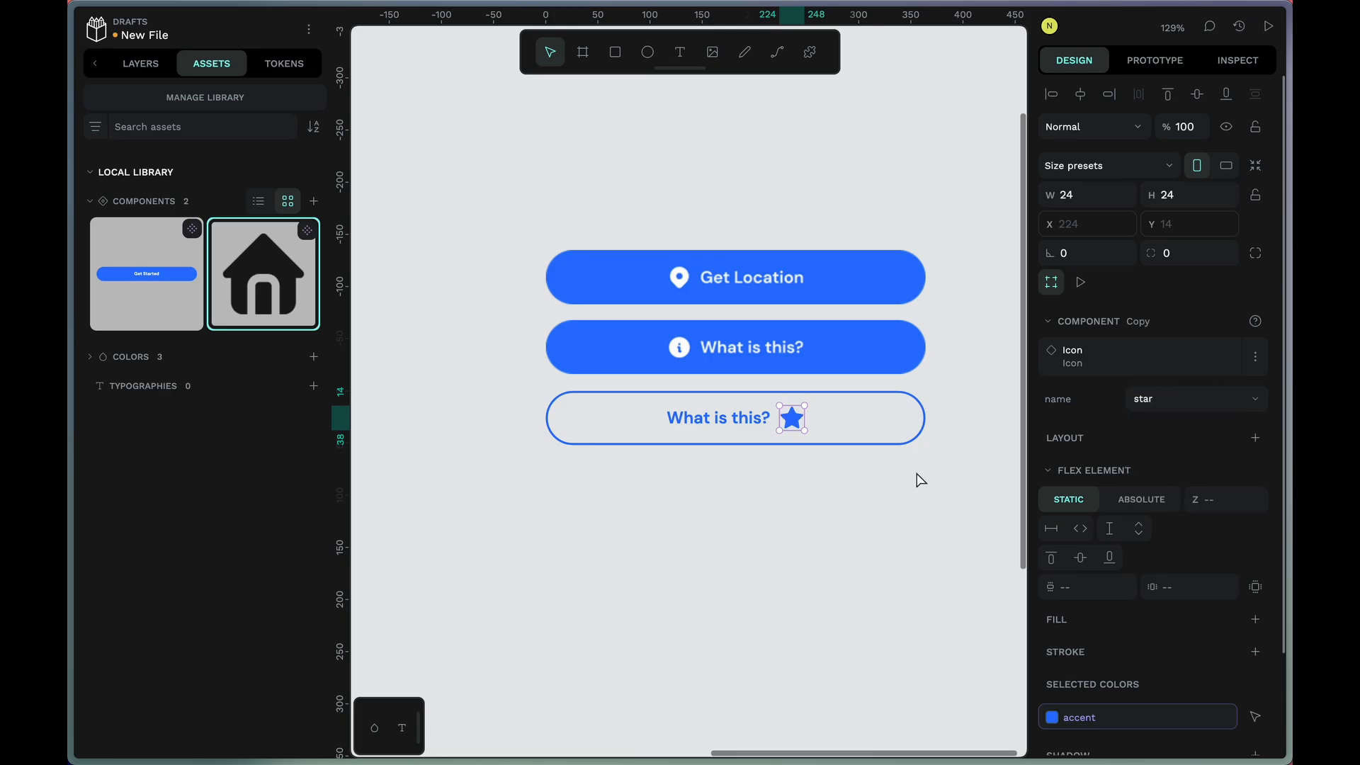
{"action": "left_click", "coordinate": [919, 479]}
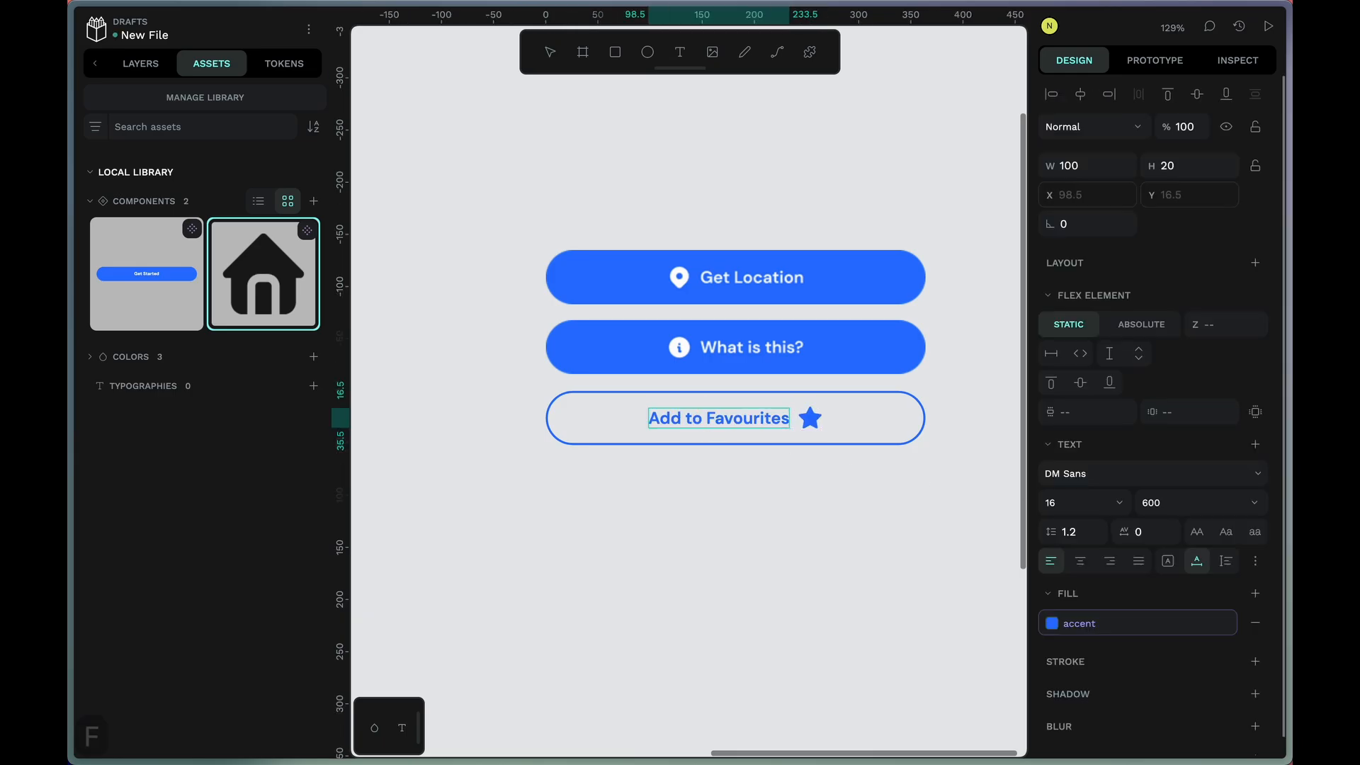
{"action": "left_click", "coordinate": [716, 559]}
{"action": "scroll", "coordinate": [825, 474], "scroll_direction": "down", "scroll_amount": 3}
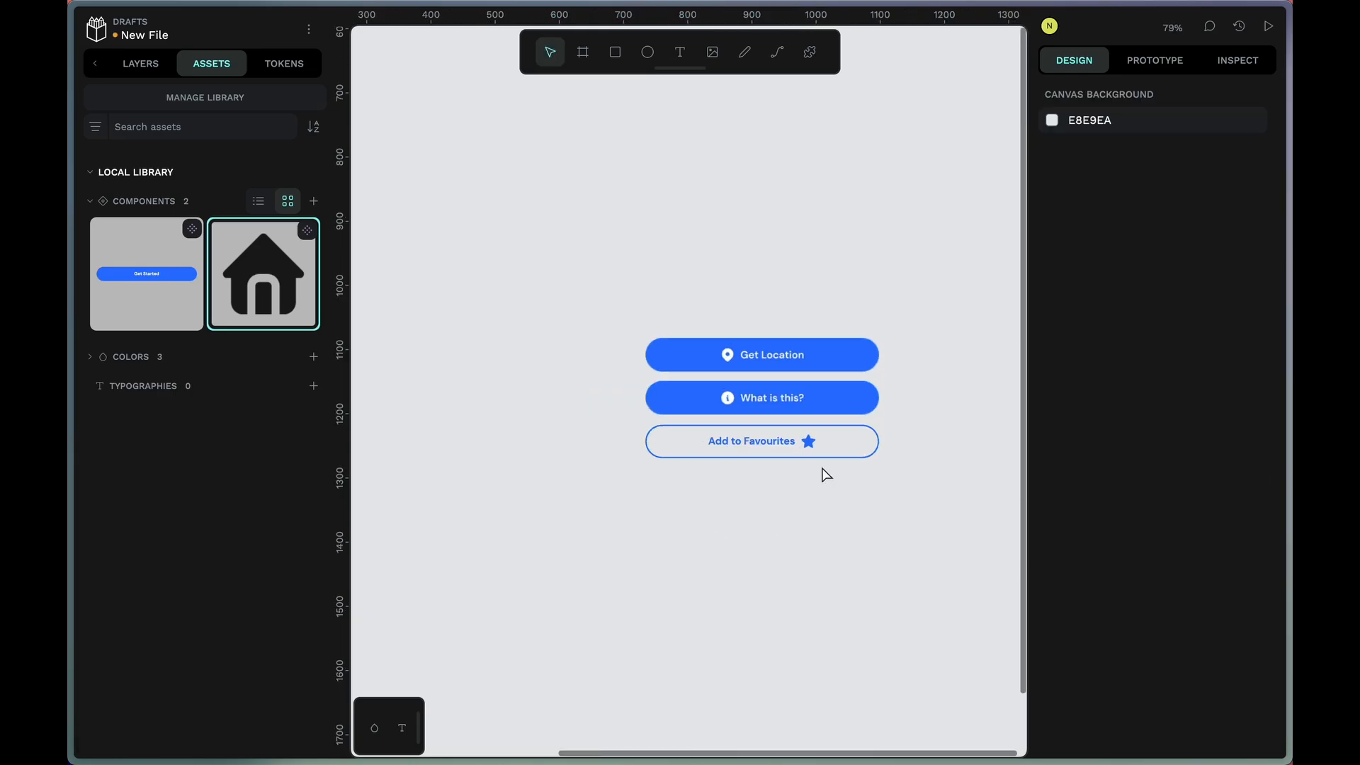
- Test the leftIcon and rightIcon switches on the "Add to Favourites" button
{"action": "left_click", "coordinate": [838, 457]}
{"action": "left_click", "coordinate": [866, 547]}
{"action": "left_click", "coordinate": [850, 454]}
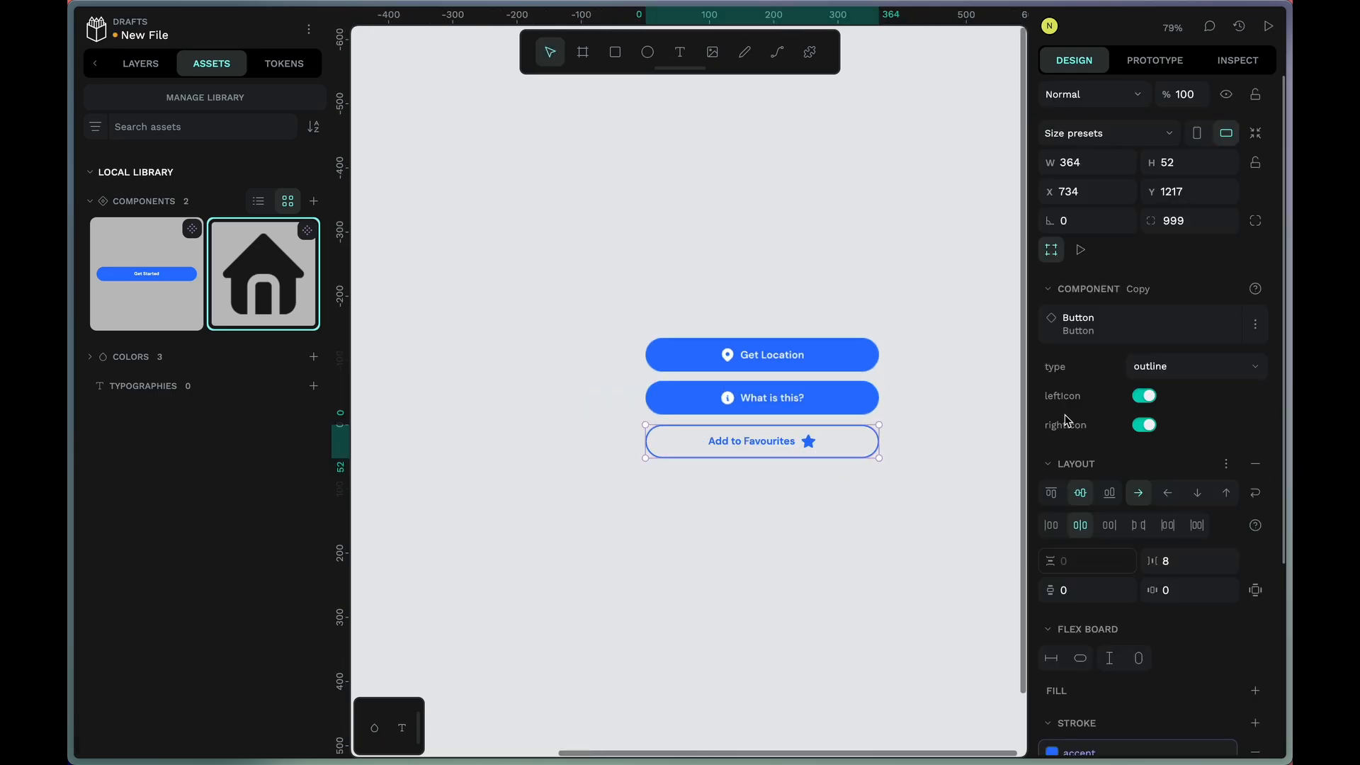
{"action": "left_click", "coordinate": [1145, 401]}
{"action": "left_click", "coordinate": [1148, 423]}
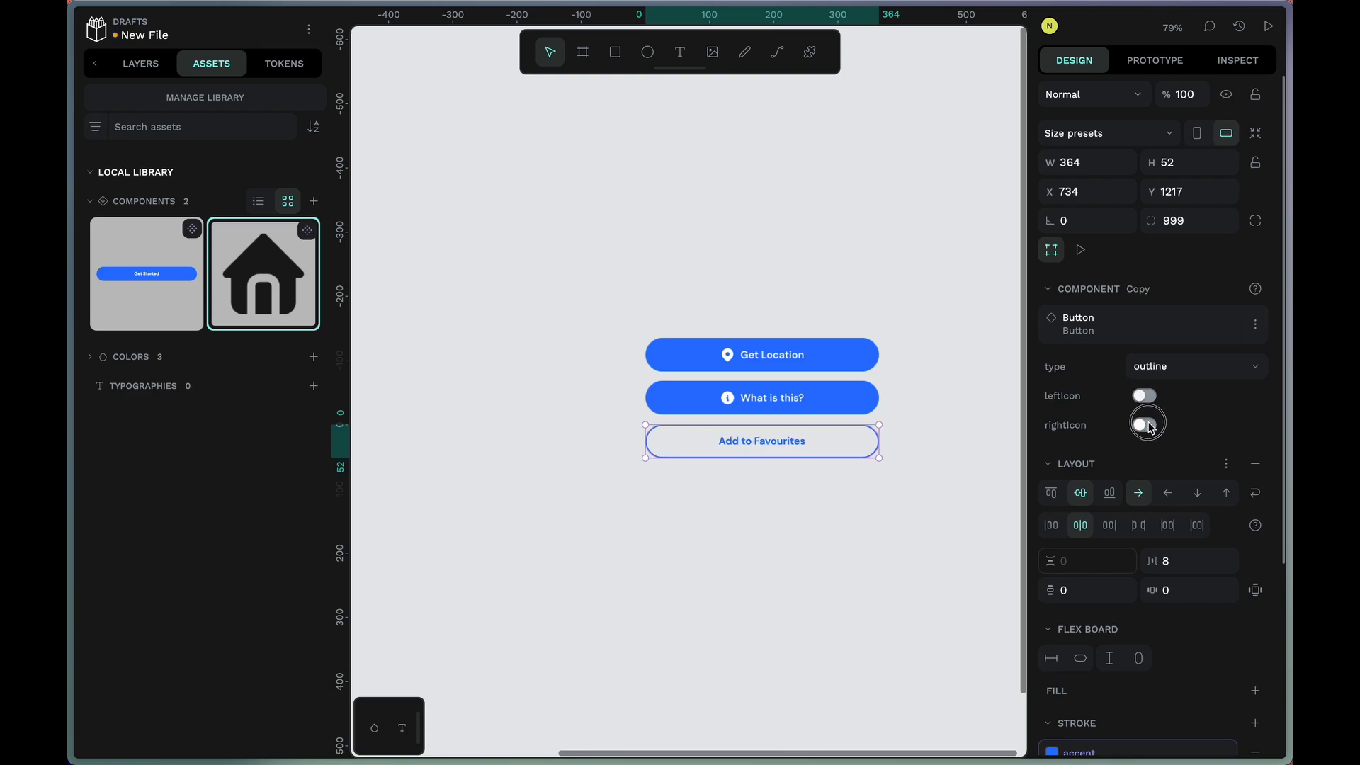
- Set leftIcon to false on the tonal, ghost and outline Button variants that have the icon after the title
{"action": "scroll", "coordinate": [583, 561], "scroll_direction": "down", "scroll_amount": 5}
{"action": "left_click_drag", "start_coordinate": [500, 636], "coordinate": [725, 556]}
{"action": "scroll", "coordinate": [711, 555], "scroll_direction": "up", "scroll_amount": 3}
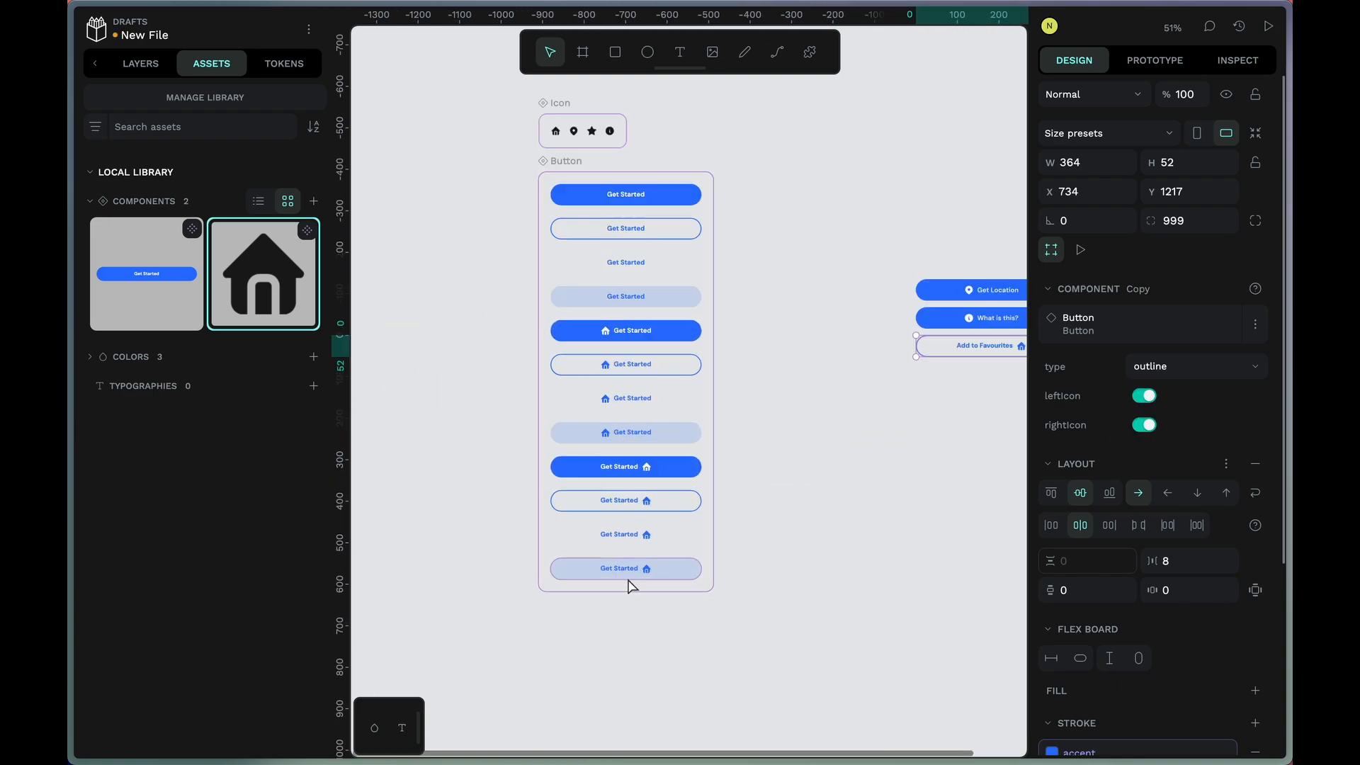
{"action": "left_click", "coordinate": [624, 570]}
{"action": "left_click", "coordinate": [1202, 418]}
{"action": "type", "text": "false"}
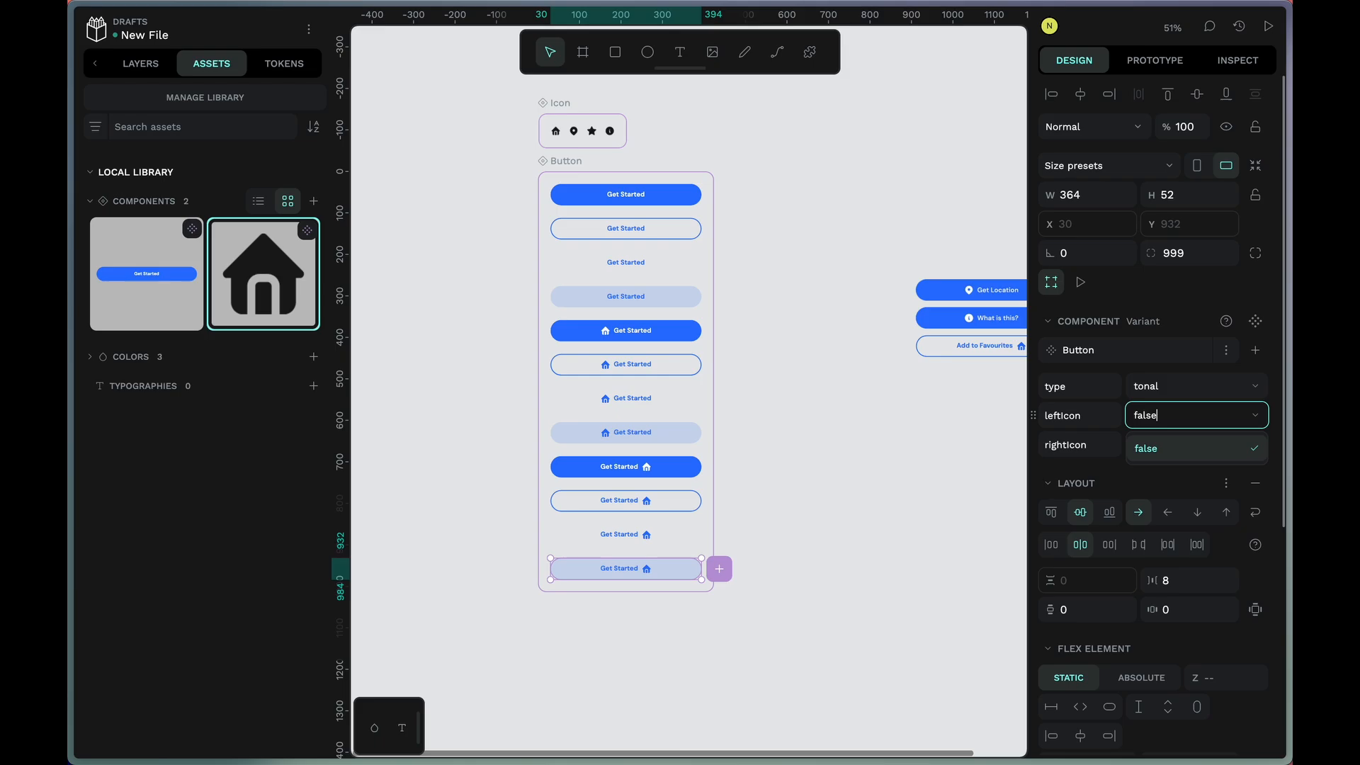
{"action": "key", "text": "Return"}
{"action": "left_click", "coordinate": [628, 537]}
{"action": "left_click", "coordinate": [1197, 418]}
{"action": "left_click", "coordinate": [628, 503]}
{"action": "left_click", "coordinate": [929, 479]}
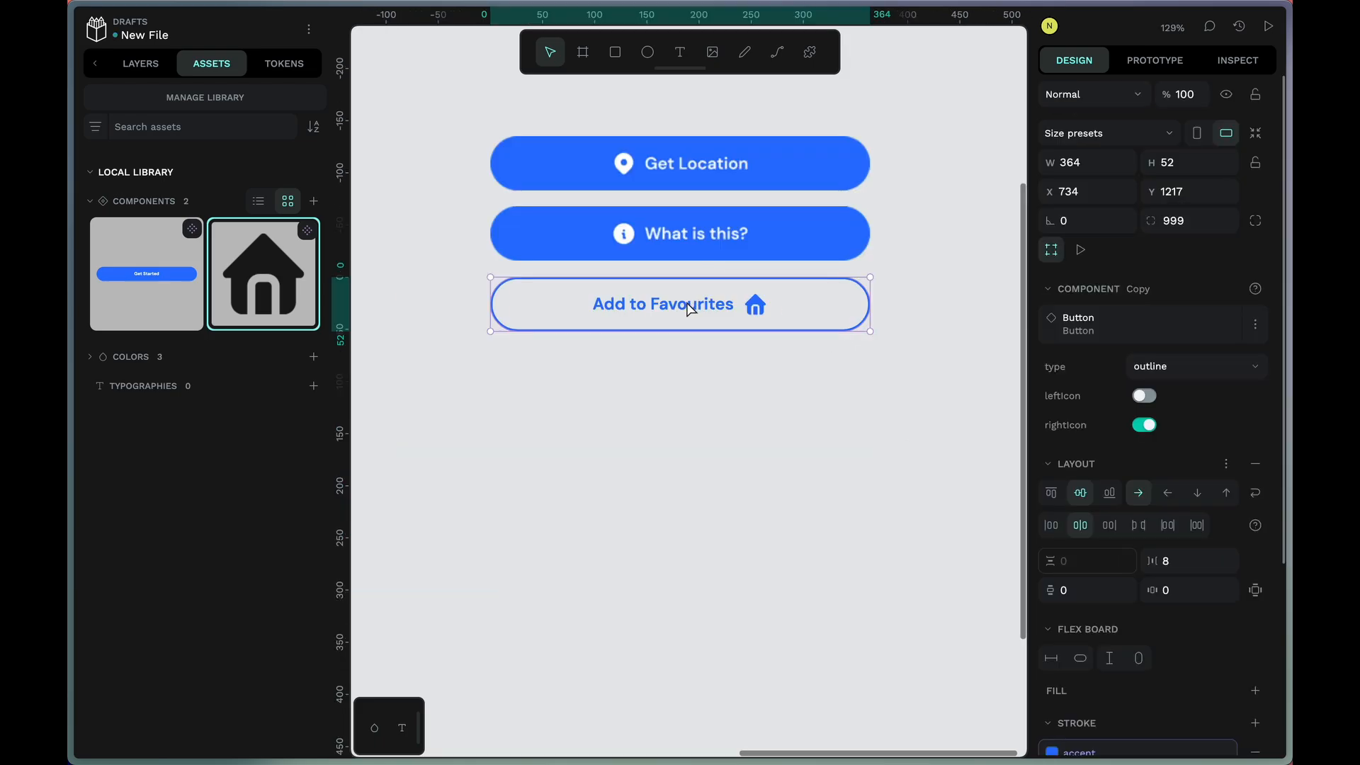
- Duplicate the "Add to Favourites" button directly below itself and set the copy's type to tonal
{"action": "left_click_drag", "start_coordinate": [690, 310], "coordinate": [690, 379]}
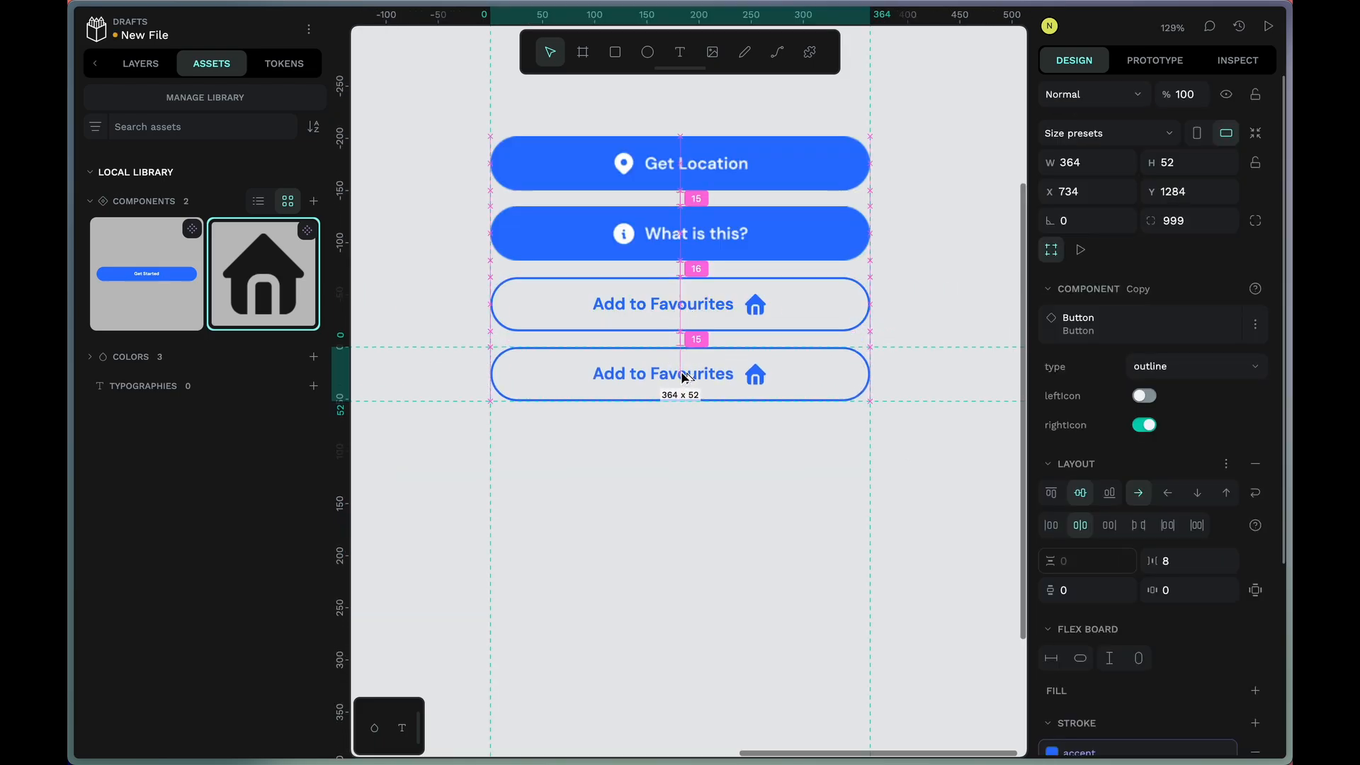
{"action": "left_click", "coordinate": [1197, 366]}
{"action": "left_click", "coordinate": [1151, 477]}
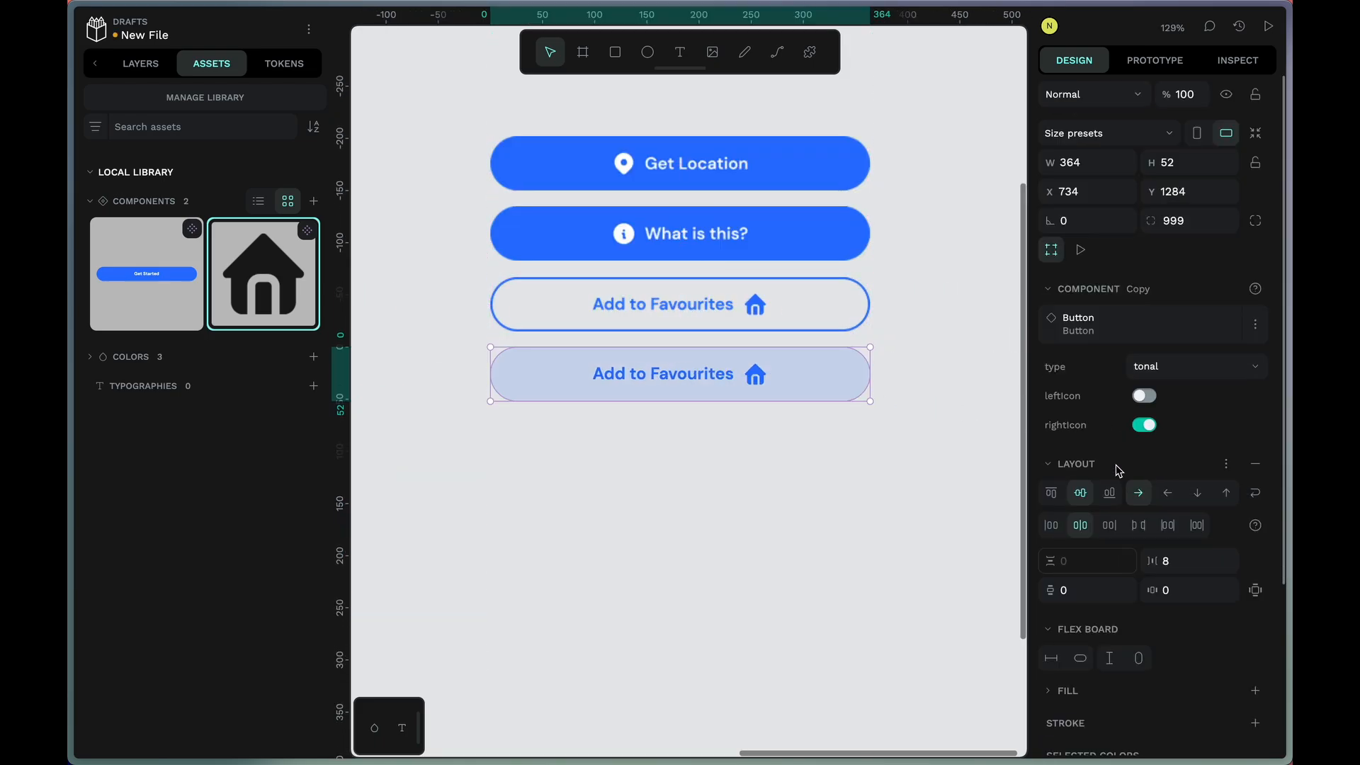
- Change the tonal button's label to "Go Home", keeping its home icon
{"action": "double_click", "coordinate": [742, 387]}
{"action": "left_click", "coordinate": [768, 382]}
{"action": "double_click", "coordinate": [704, 373]}
{"action": "left_click", "coordinate": [753, 373]}
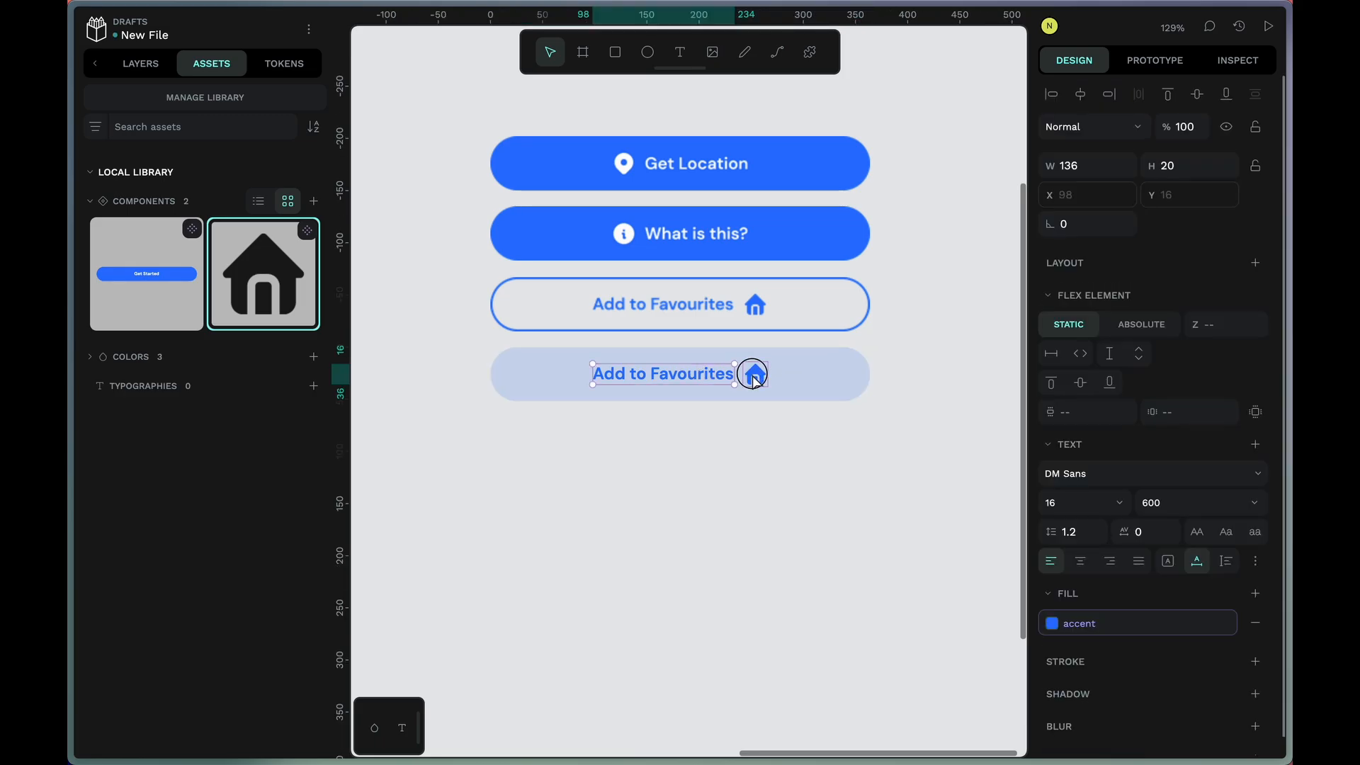
{"action": "left_click", "coordinate": [1195, 401]}
{"action": "left_click", "coordinate": [693, 383]}
{"action": "double_click", "coordinate": [696, 388]}
{"action": "type", "text": "Go Home"}
{"action": "key", "text": "Escape"}
{"action": "key", "text": "Escape"}
{"action": "scroll", "coordinate": [763, 504], "scroll_direction": "down", "scroll_amount": 1}
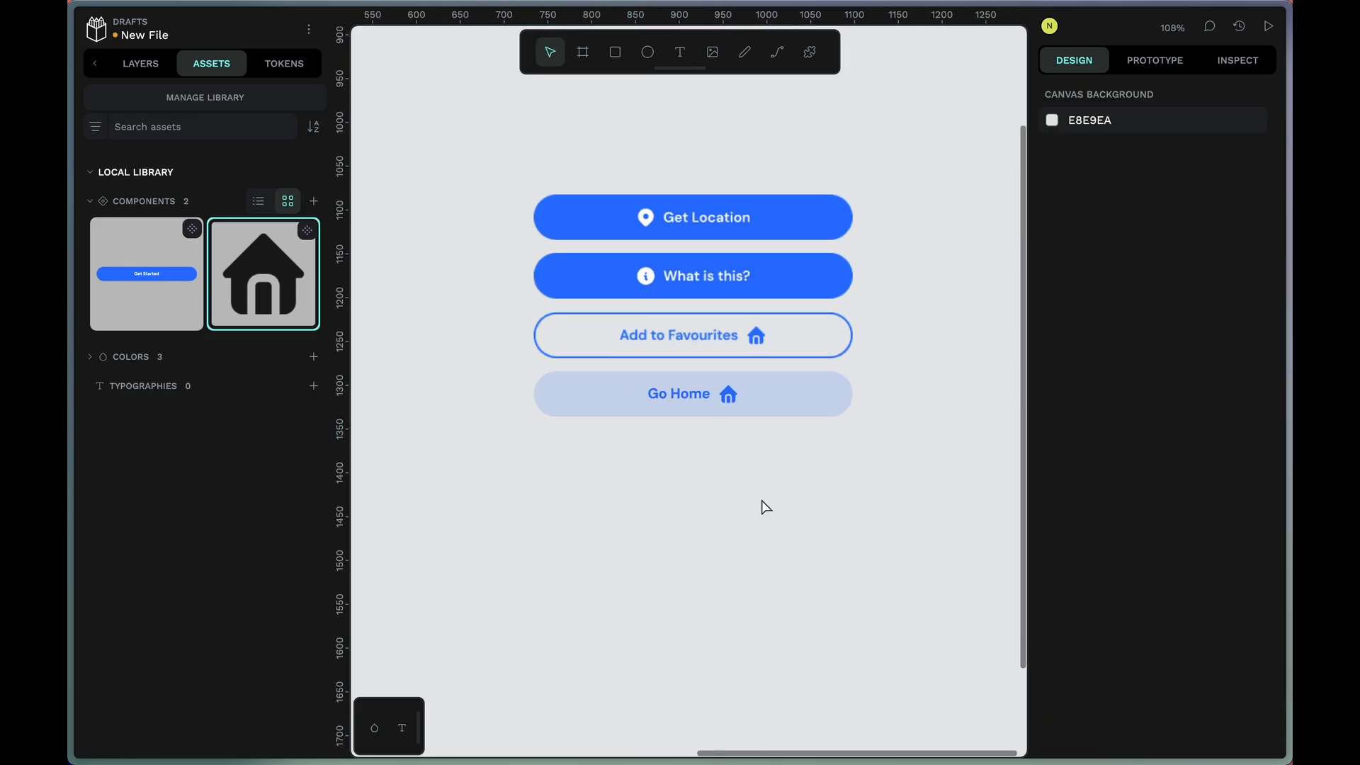
{"action": "scroll", "coordinate": [808, 426], "scroll_direction": "down", "scroll_amount": 7}
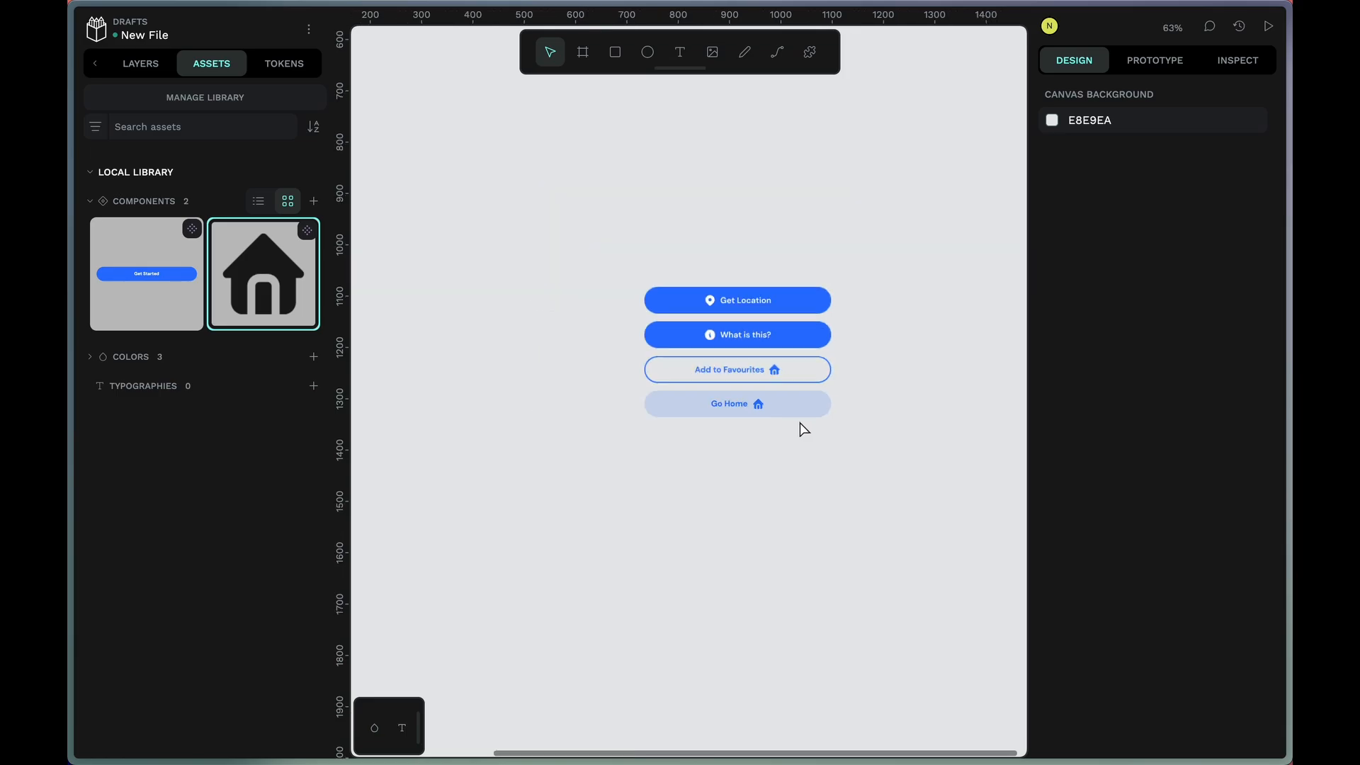